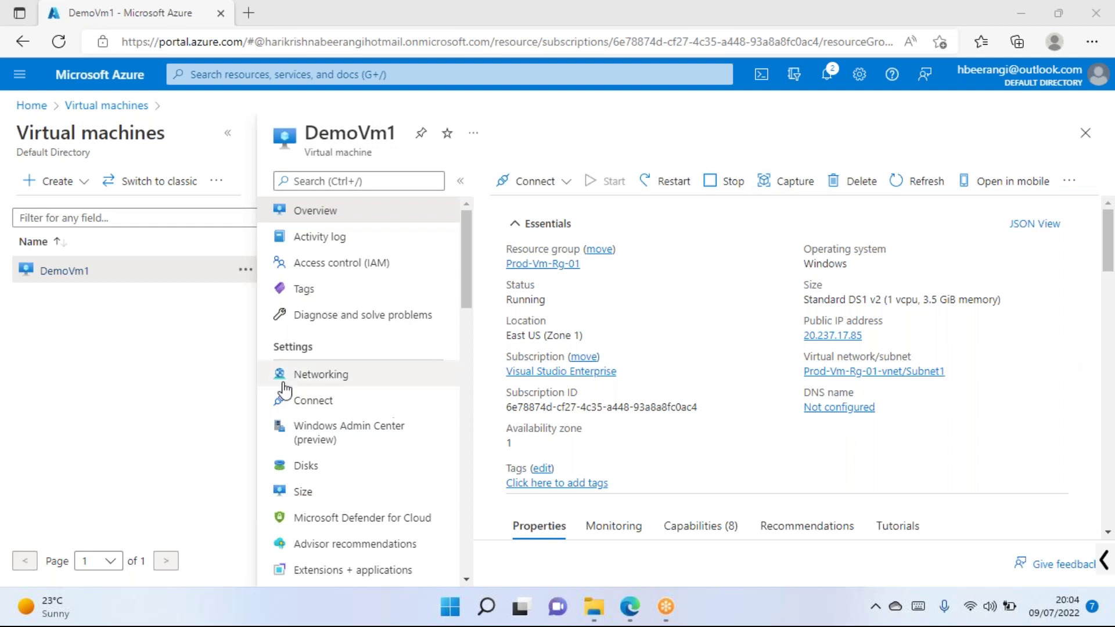
# Review the inbound port rules in DemoVm1's networking settings and open its attached virtual network.
pyautogui.scroll(-1, 377, 409)
pyautogui.scroll(1, 380, 416)
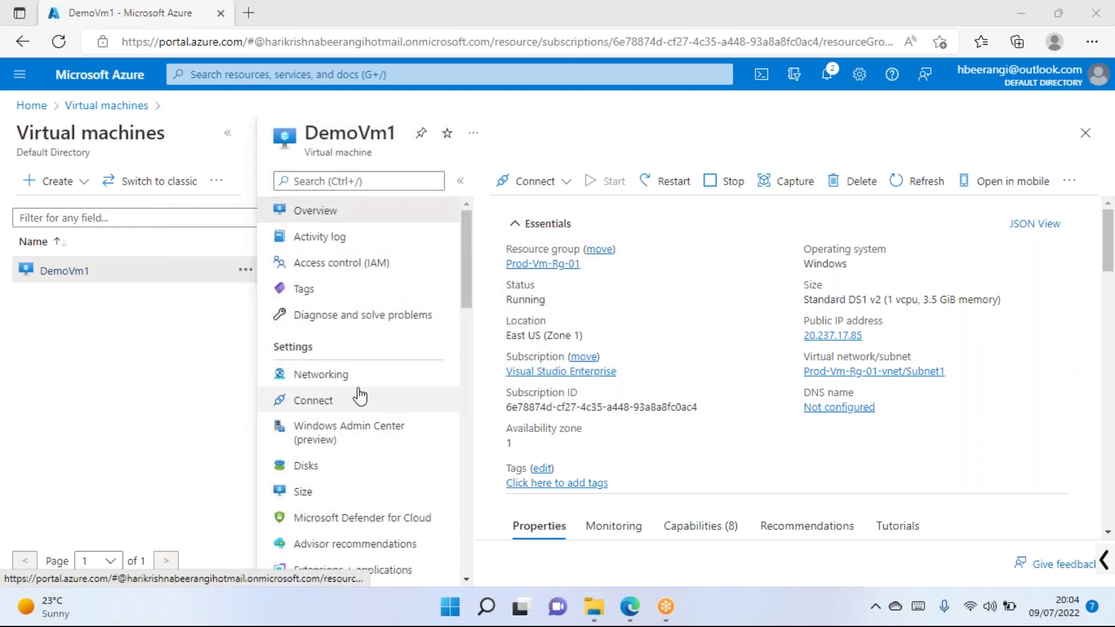
pyautogui.click(317, 375)
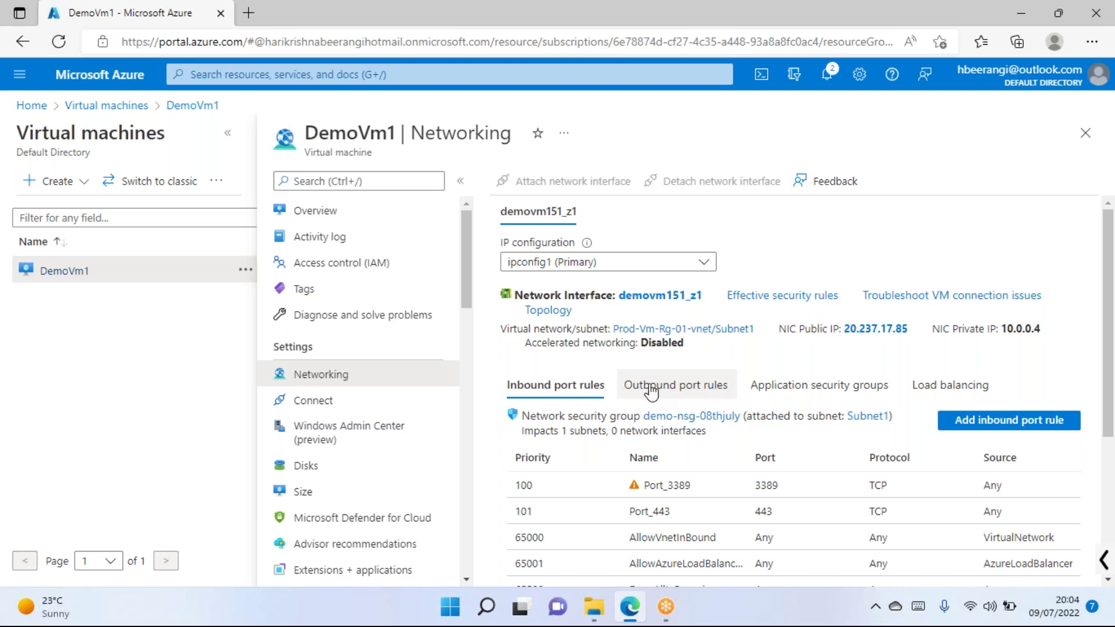
pyautogui.scroll(-1, 649, 390)
pyautogui.scroll(-1, 649, 390)
pyautogui.scroll(3, 645, 390)
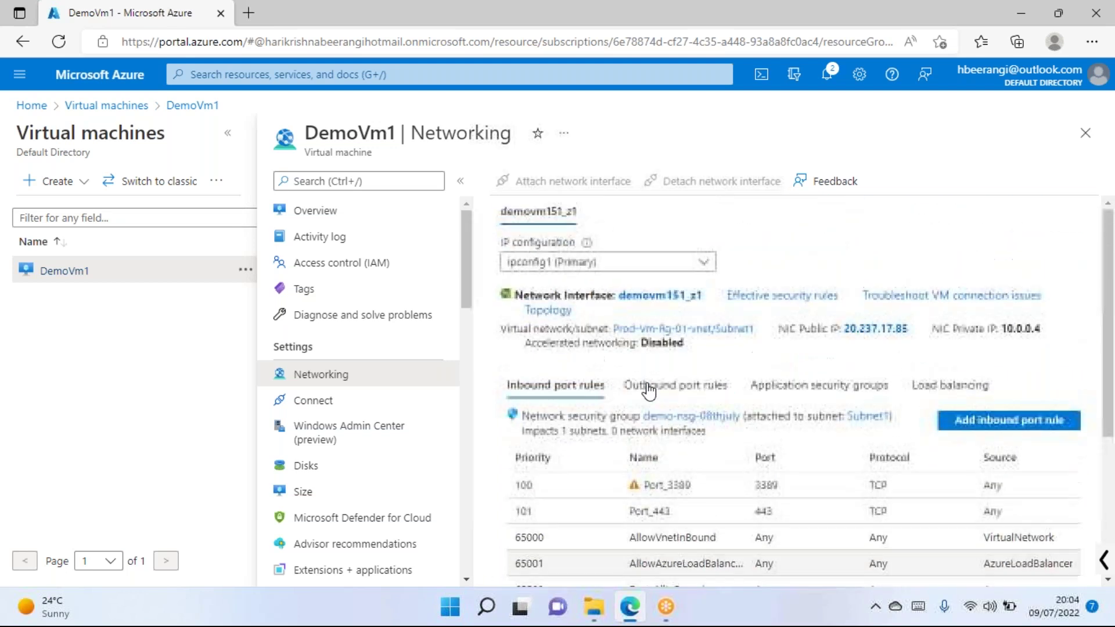
pyautogui.click(695, 336)
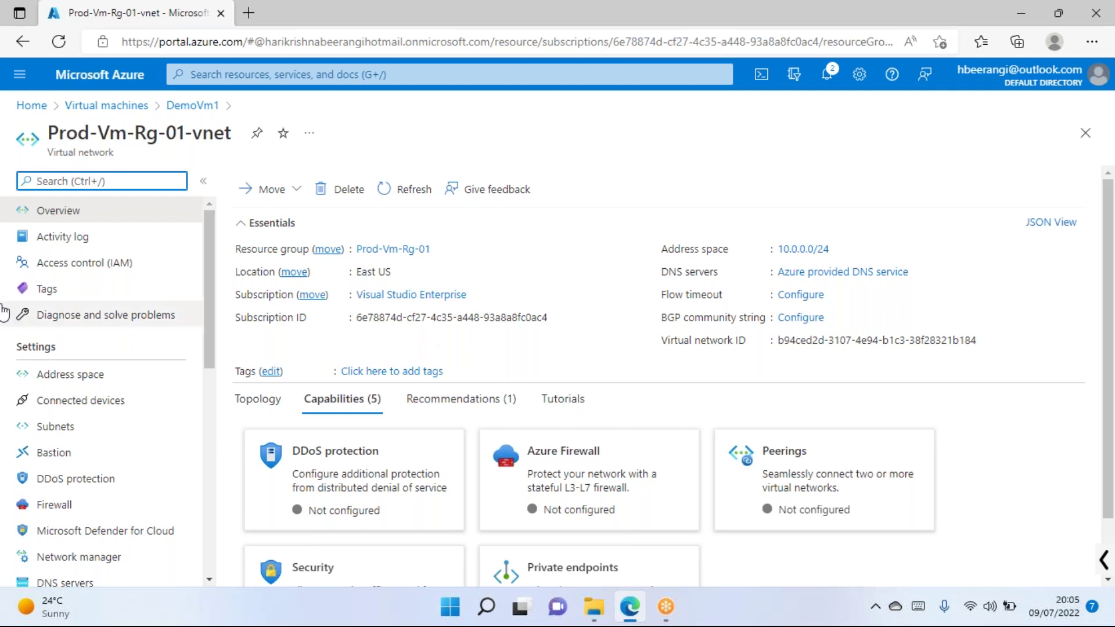
# Open the demo-nsg-08thjuly network security group and examine its inbound and outbound rules, including their actions.
pyautogui.click(31, 106)
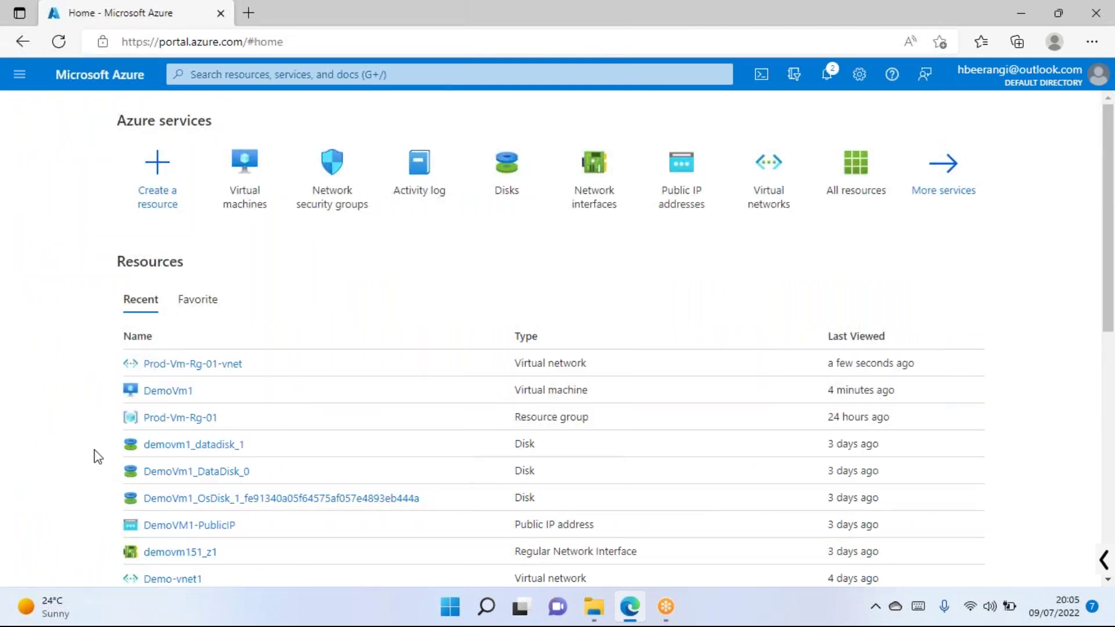
pyautogui.click(325, 183)
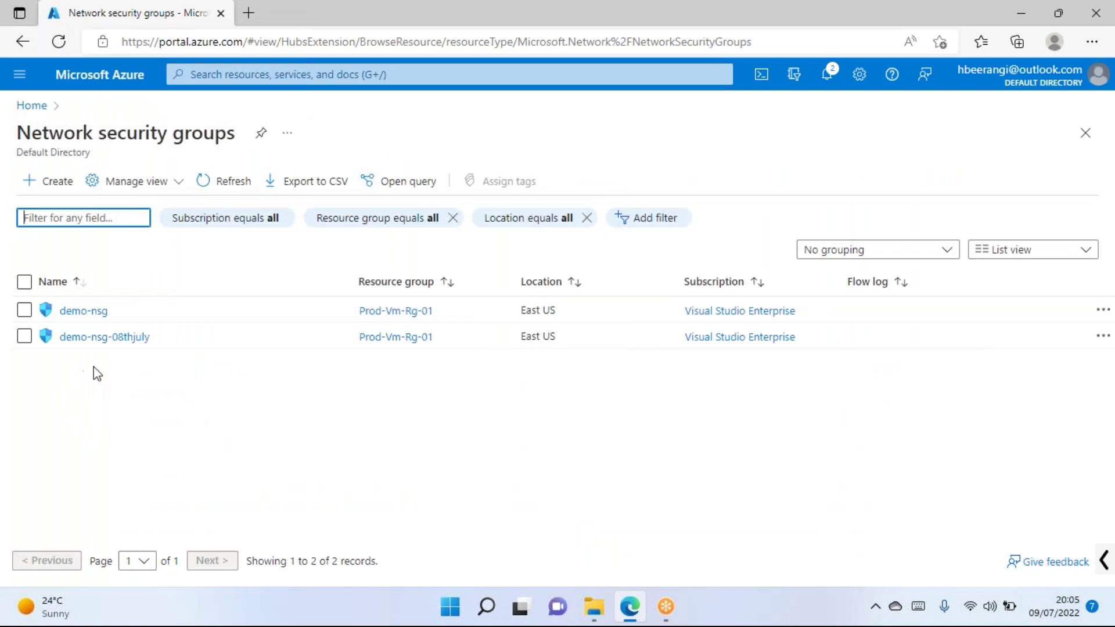
pyautogui.click(118, 342)
pyautogui.click(118, 342)
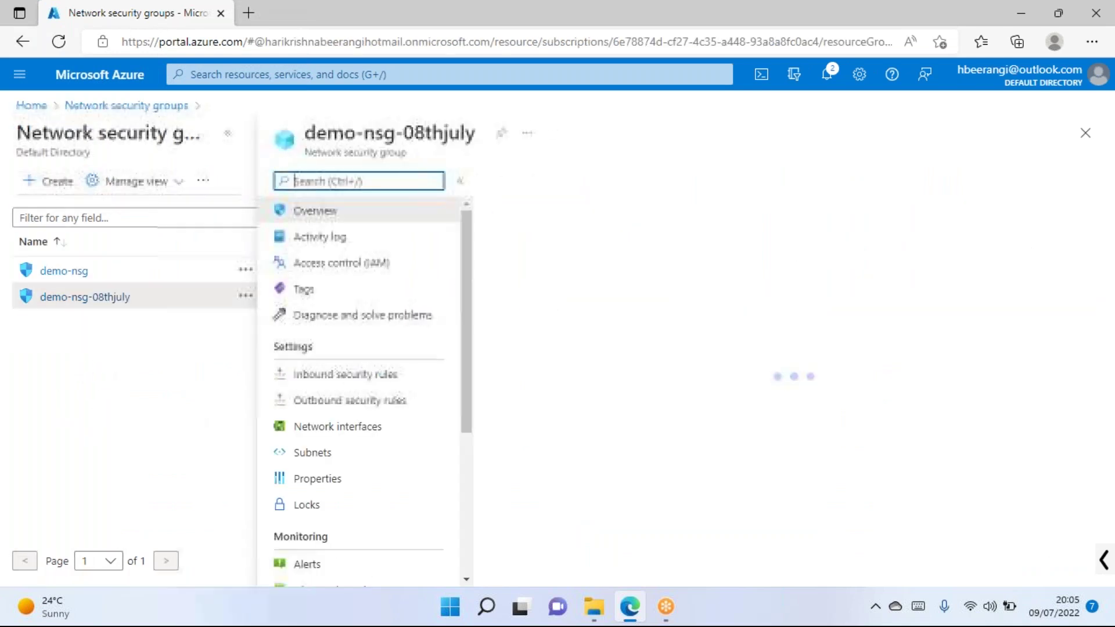
pyautogui.scroll(-3, 622, 441)
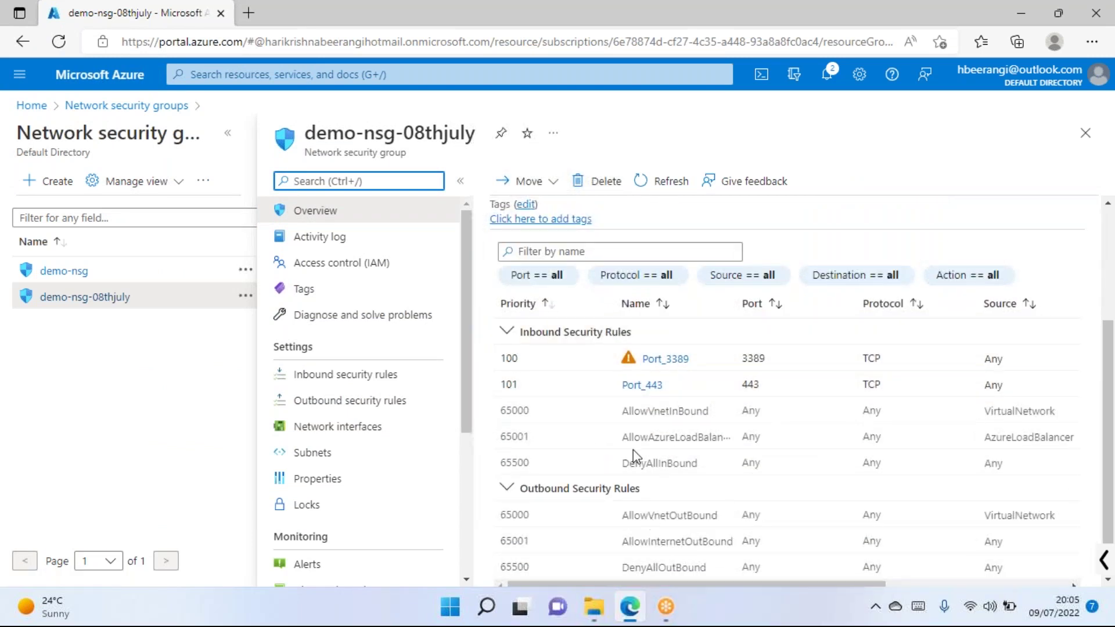
pyautogui.hscroll(5, 936, 496)
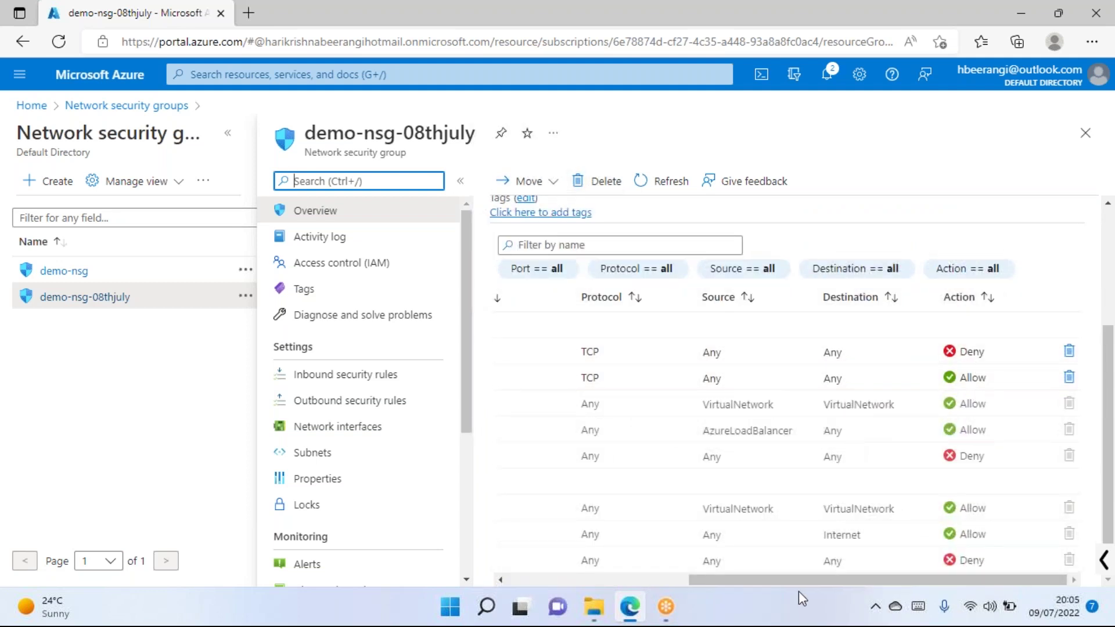
pyautogui.moveTo(796, 580); pyautogui.dragTo(491, 572)
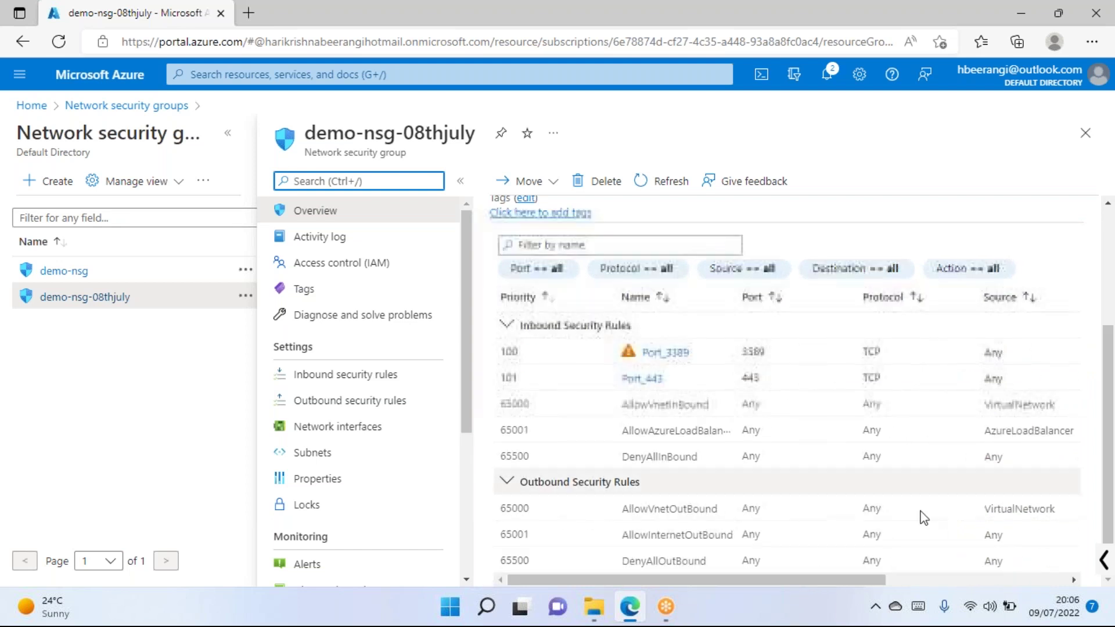
pyautogui.click(376, 410)
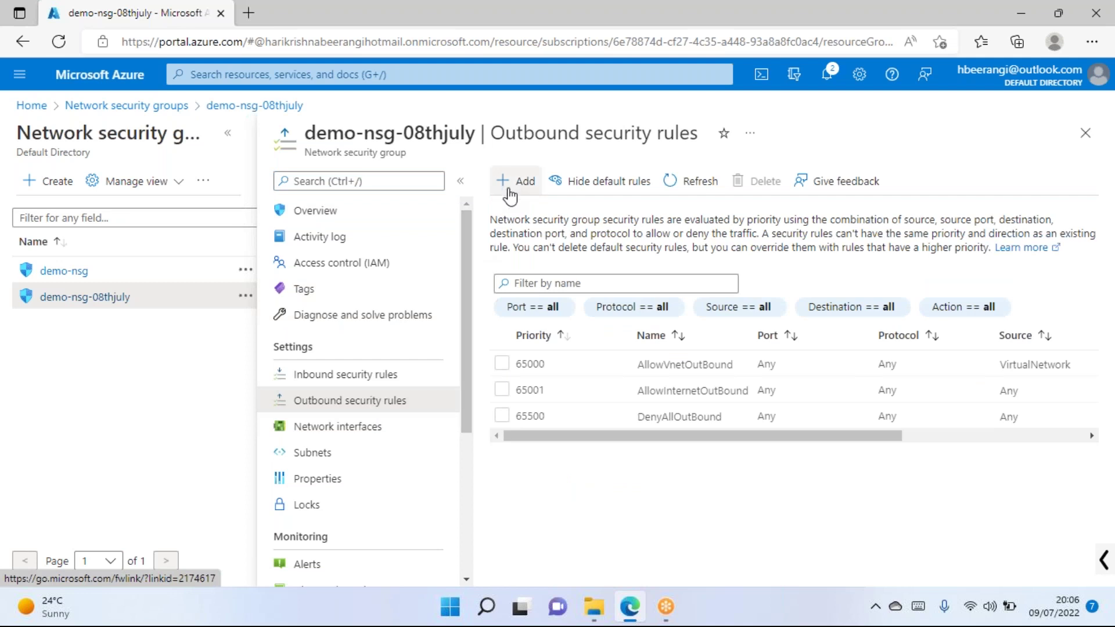
pyautogui.click(513, 192)
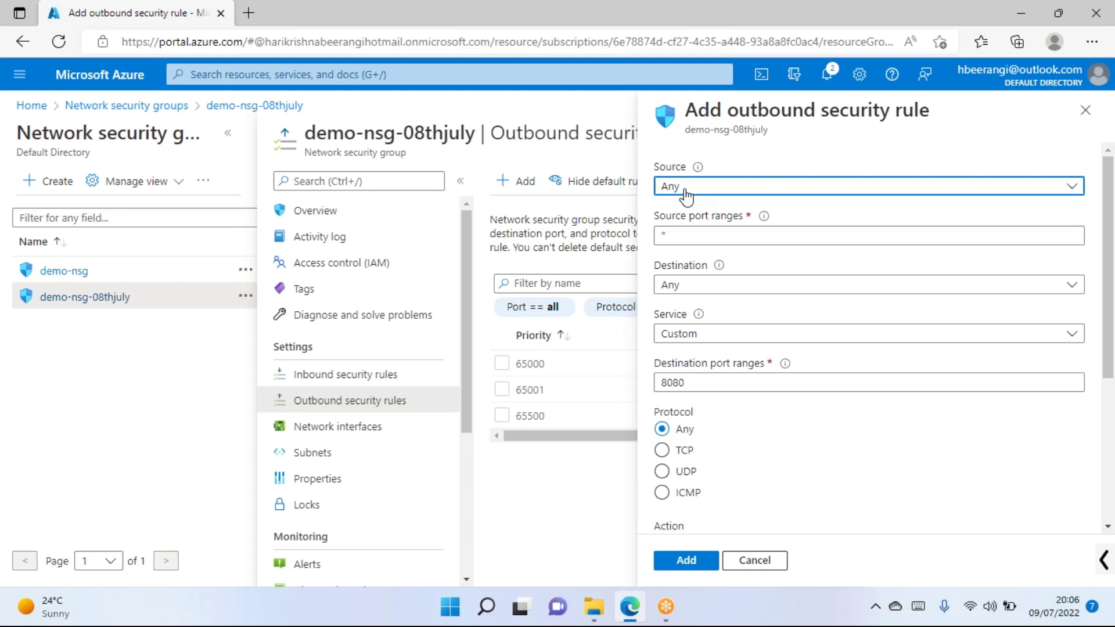
pyautogui.click(720, 188)
pyautogui.click(720, 232)
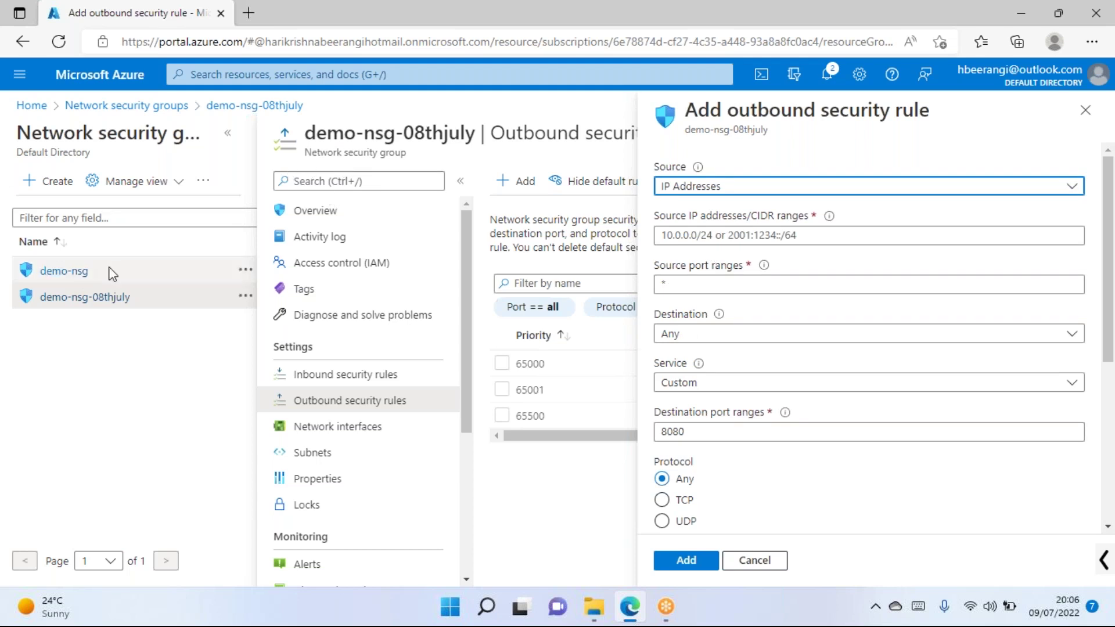
pyautogui.click(1086, 110)
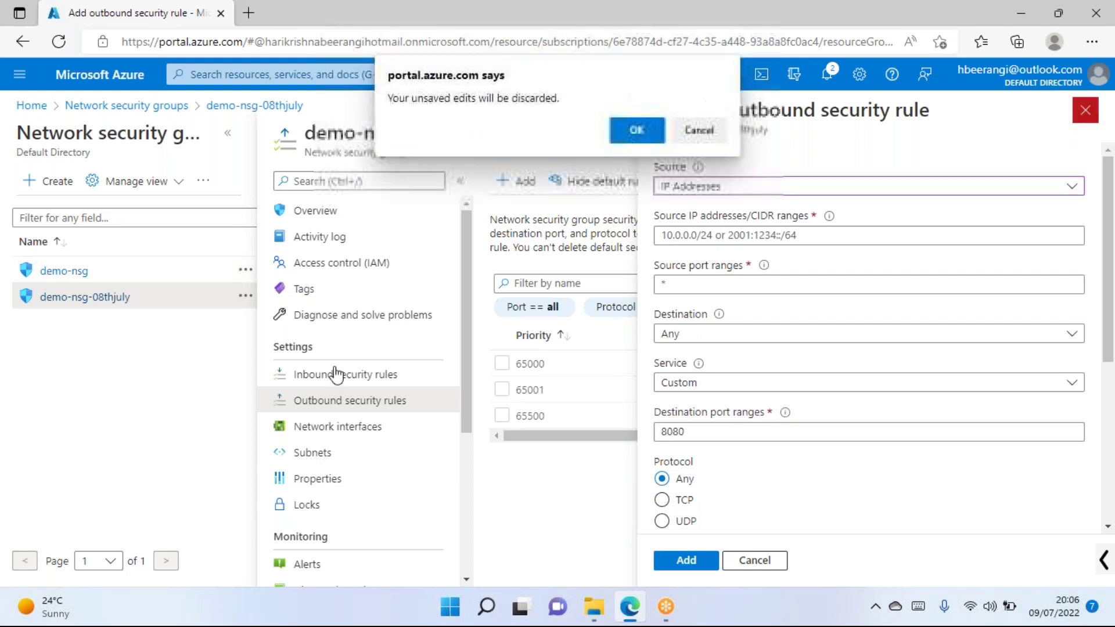
pyautogui.click(636, 132)
pyautogui.click(378, 375)
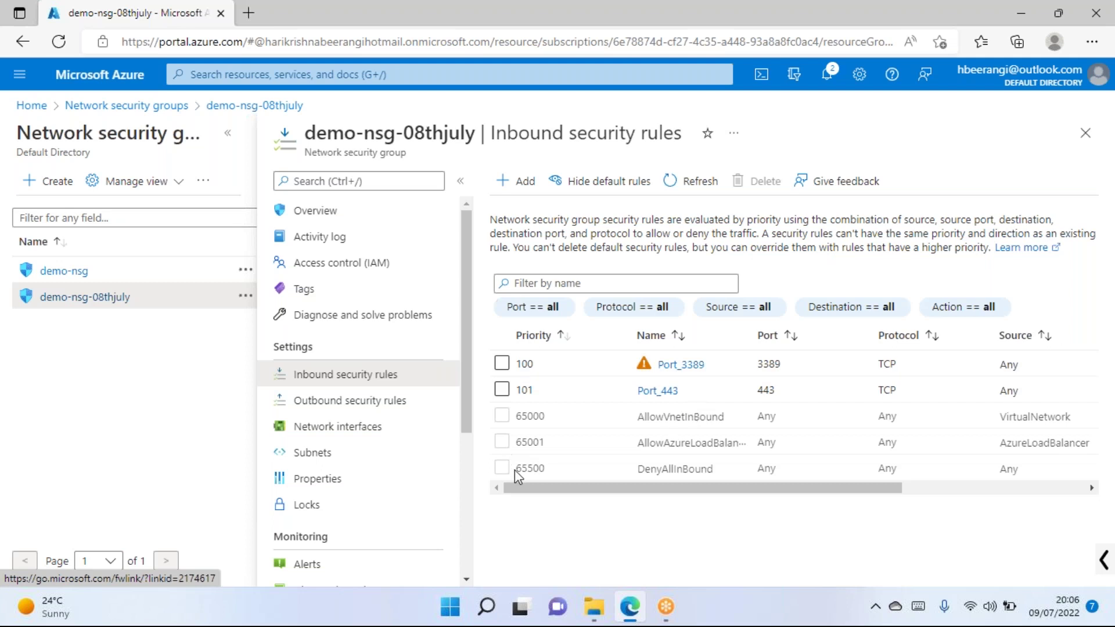
# Start a new outbound security rule in demo-nsg-08thjuly with source Any and destination Any.
pyautogui.click(391, 400)
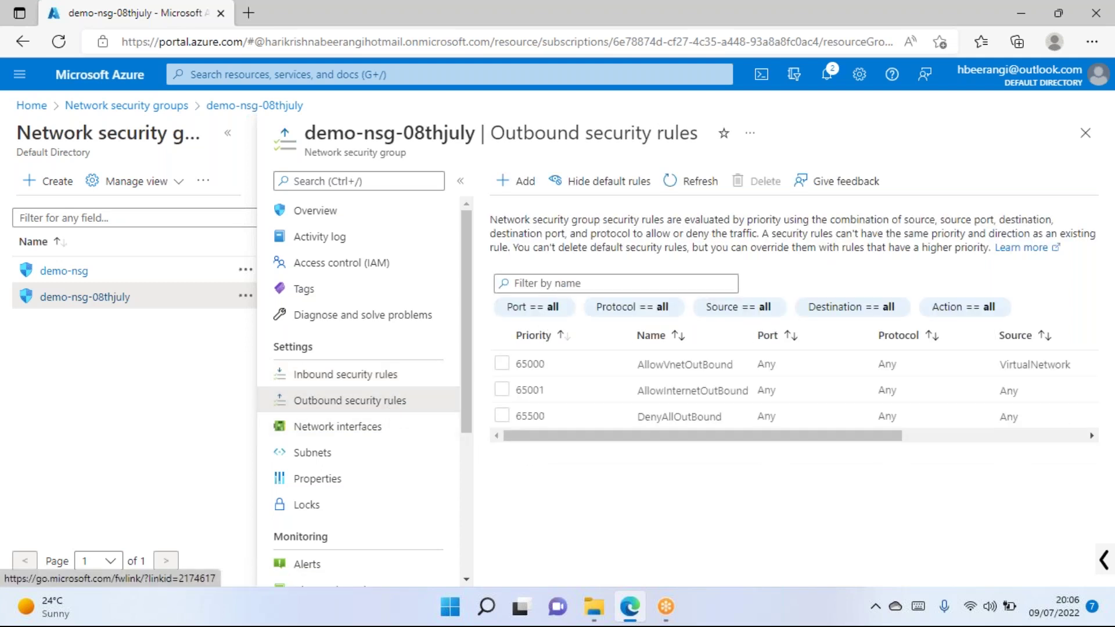
pyautogui.click(515, 181)
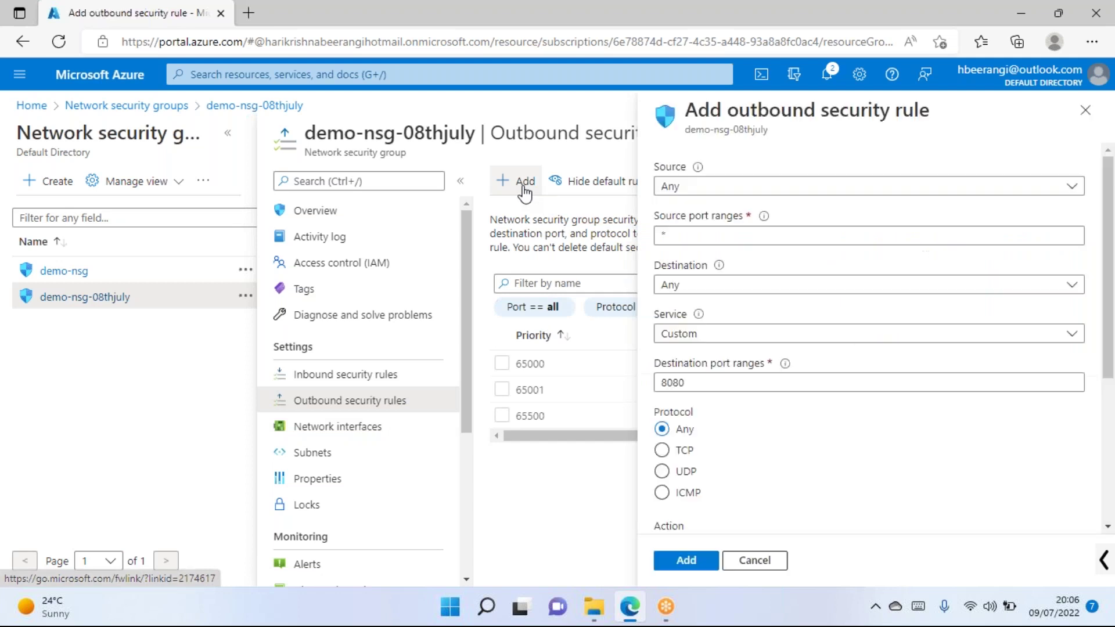
pyautogui.click(690, 186)
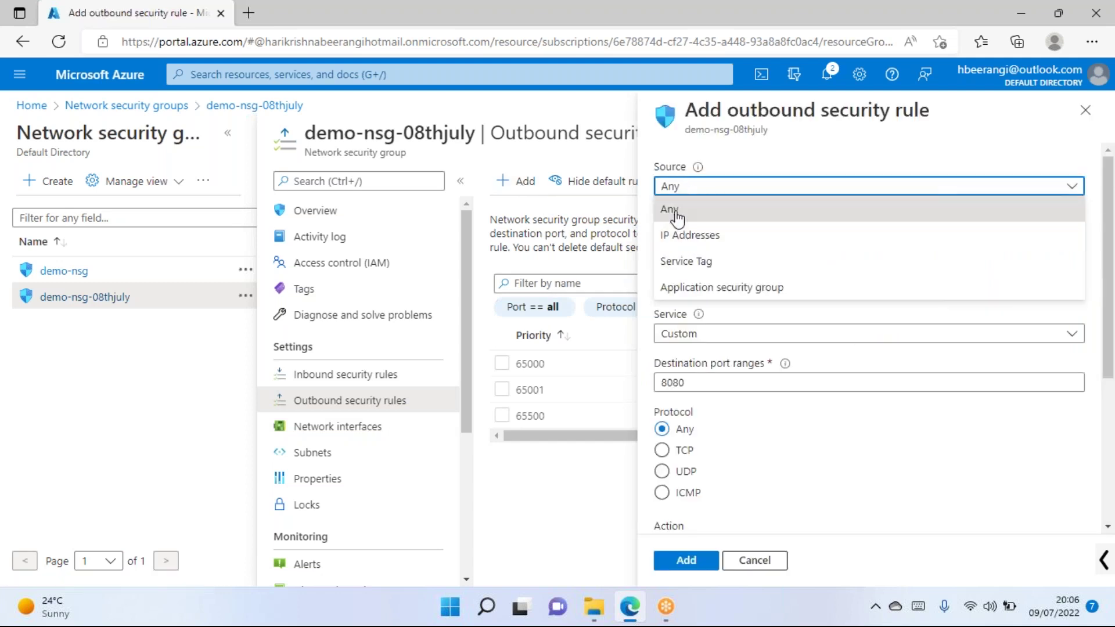
pyautogui.click(710, 209)
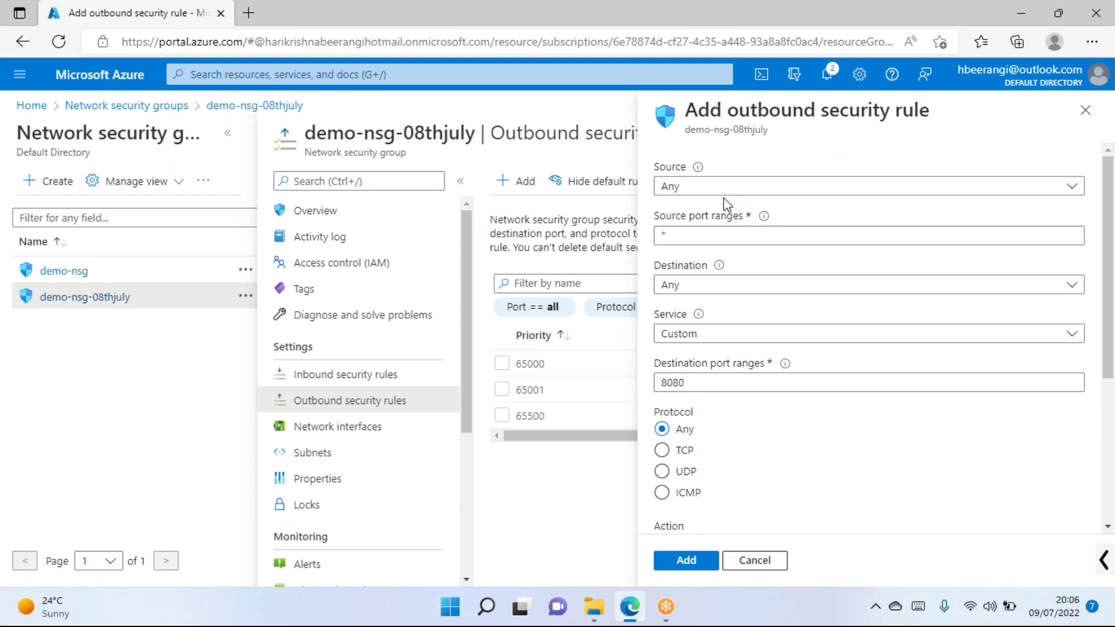
pyautogui.click(697, 288)
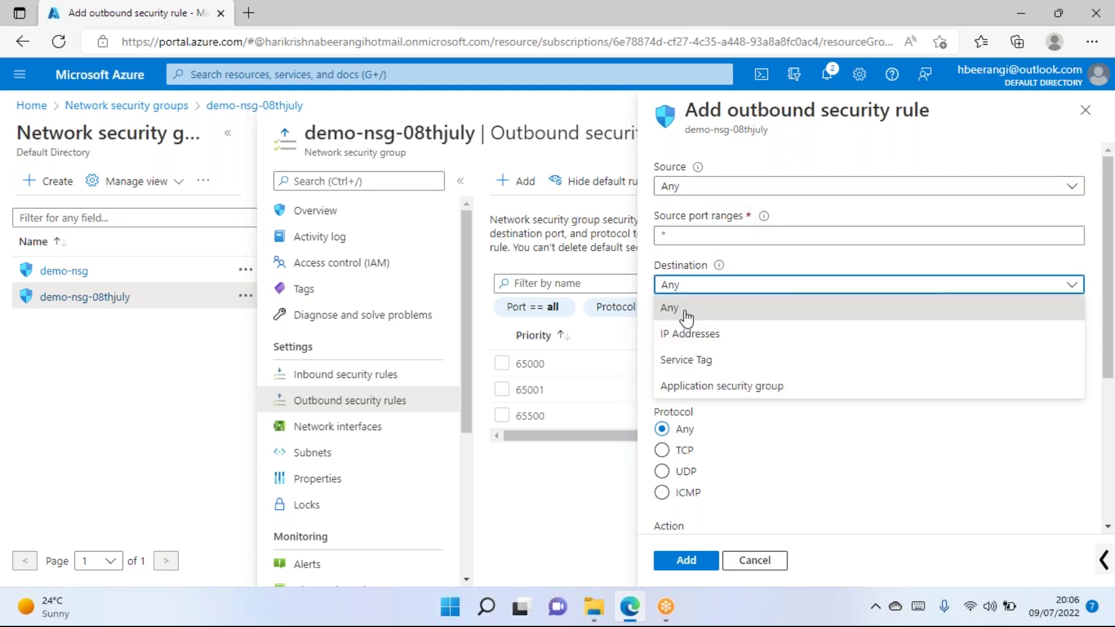
pyautogui.click(685, 313)
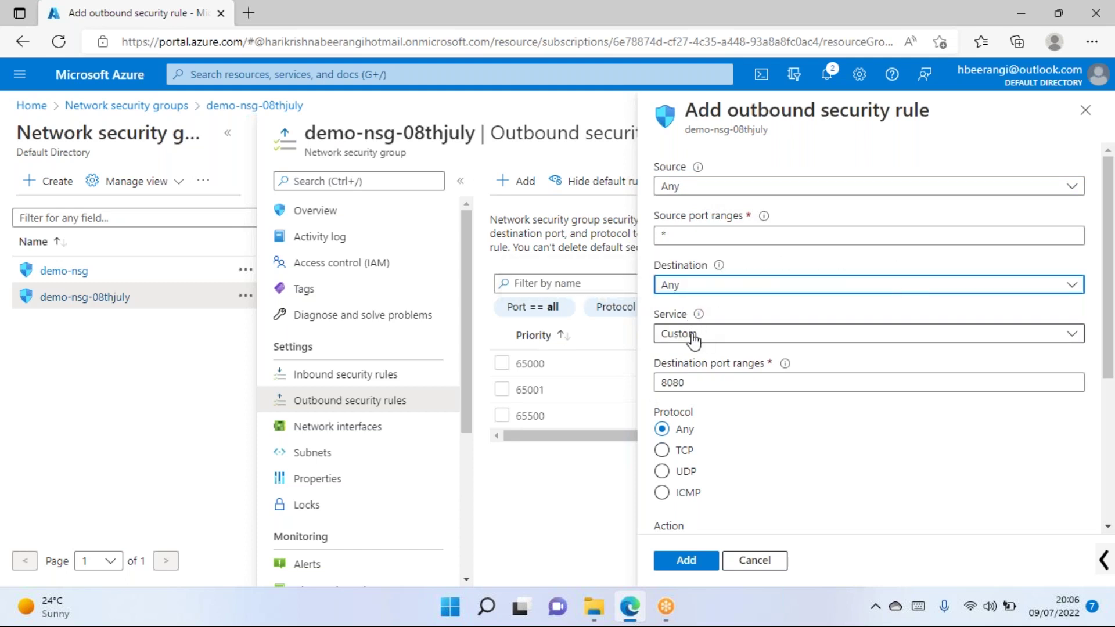
# Set the new outbound rule's service to FTP.
pyautogui.click(694, 341)
pyautogui.scroll(-2, 690, 417)
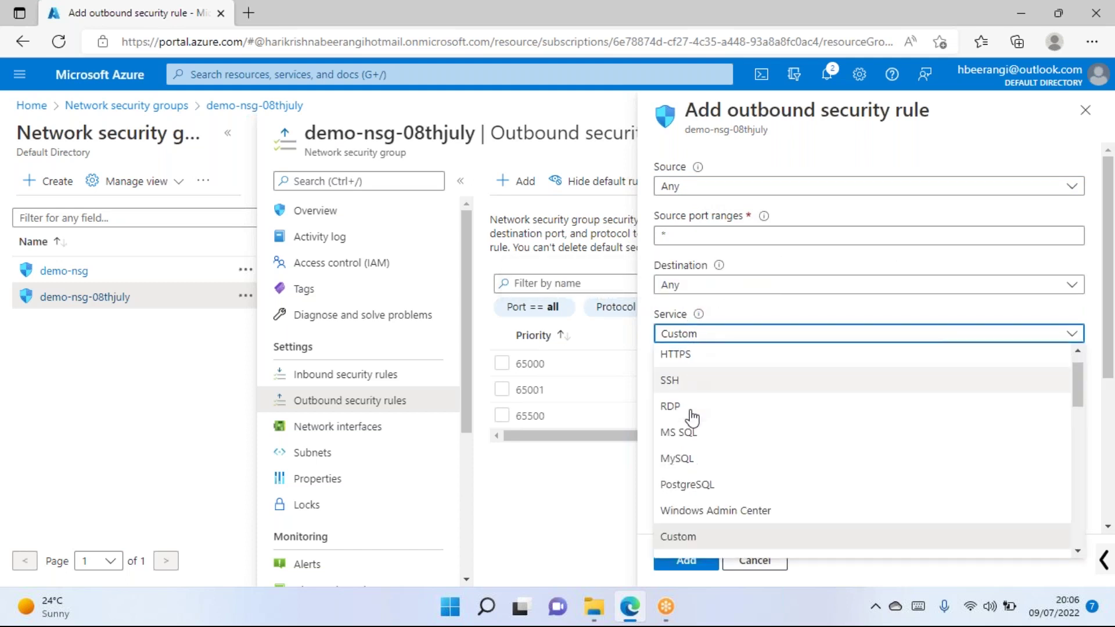
pyautogui.scroll(-1, 690, 423)
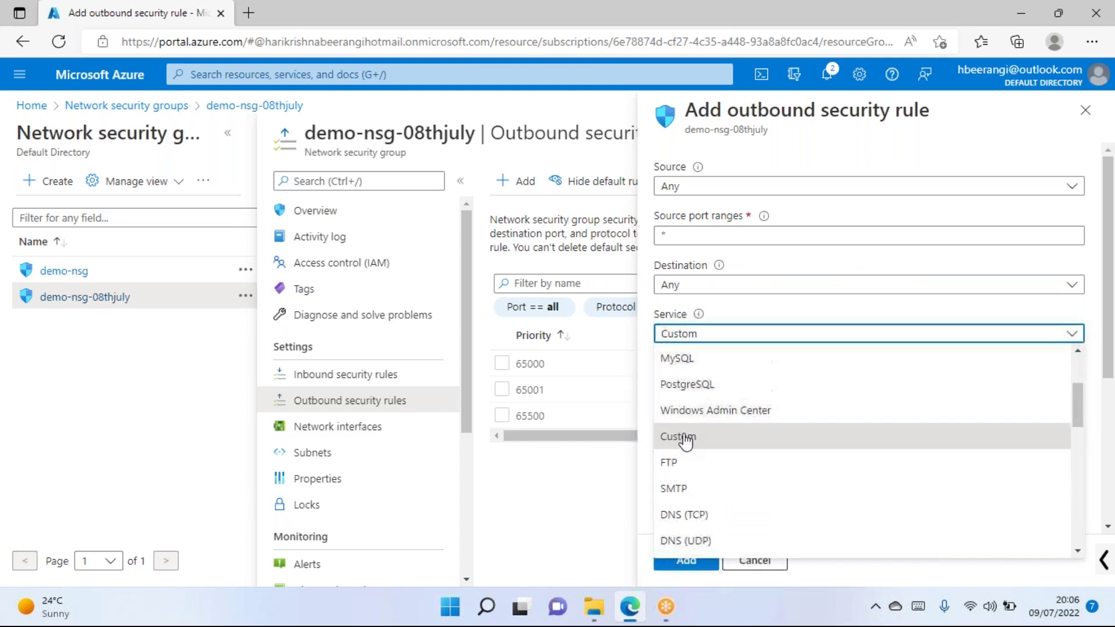
pyautogui.scroll(-2, 692, 435)
pyautogui.scroll(2, 697, 401)
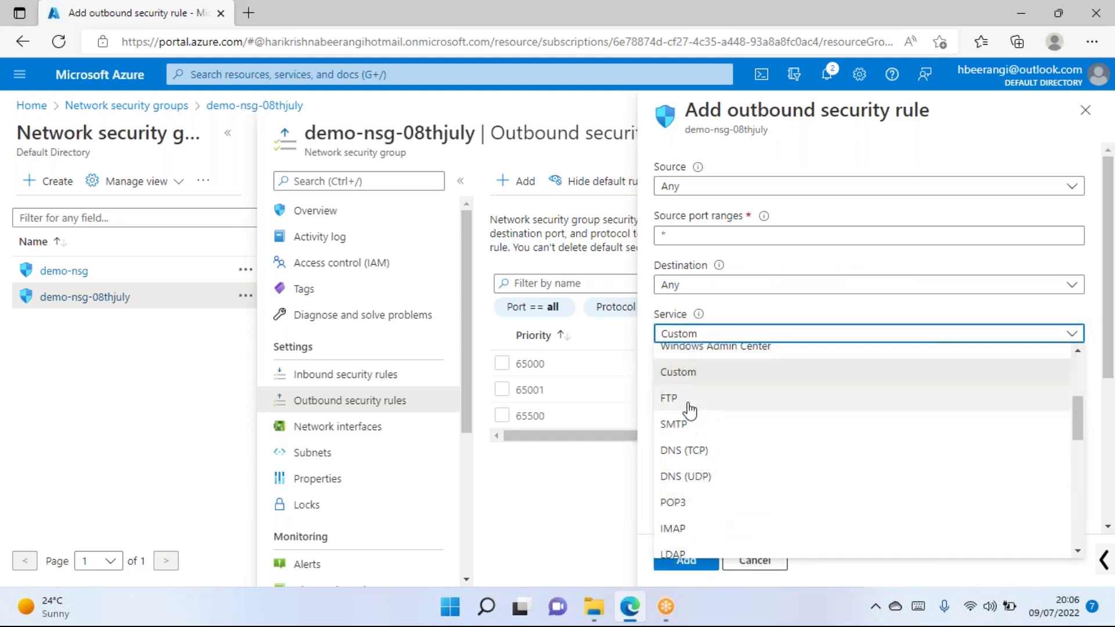
pyautogui.click(688, 398)
pyautogui.moveTo(690, 381); pyautogui.dragTo(668, 383)
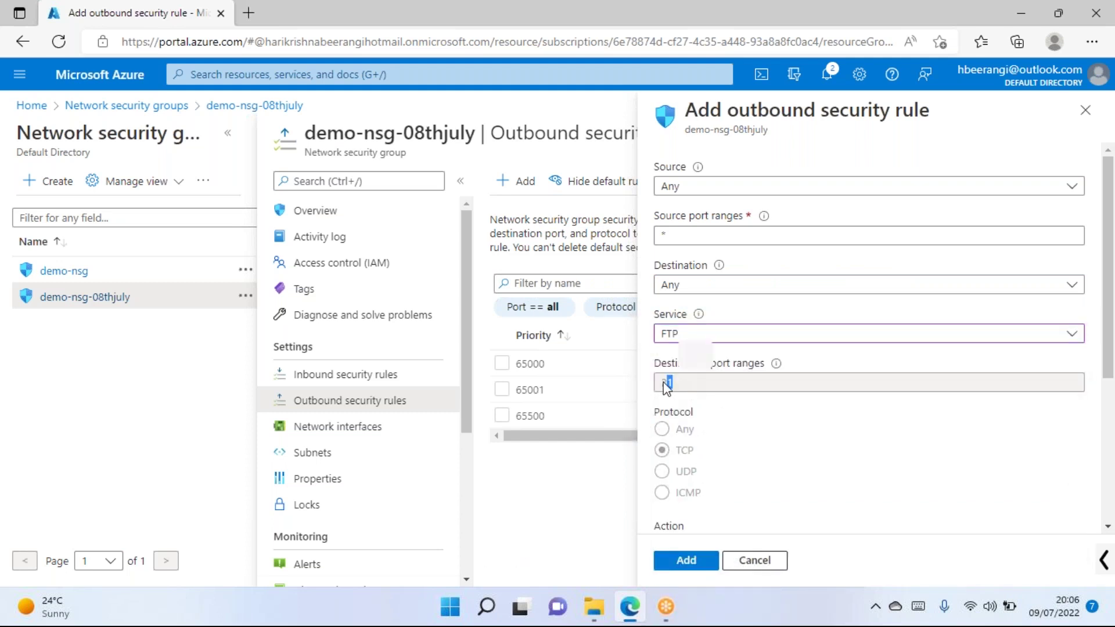
# Set the FTP outbound rule's priority to 100.
pyautogui.scroll(-2, 706, 476)
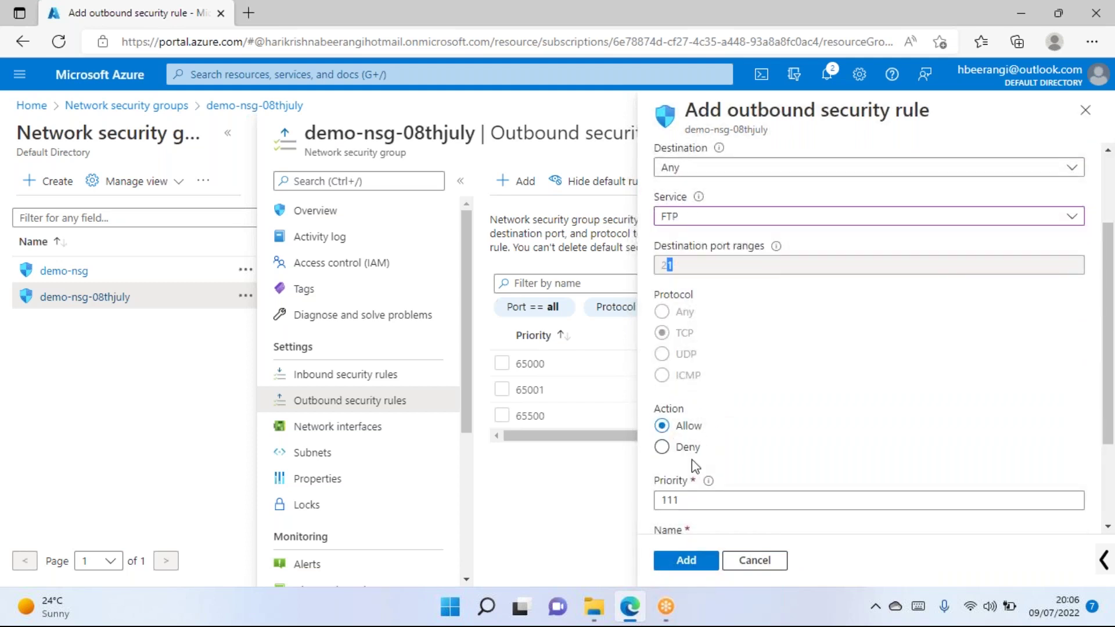
pyautogui.scroll(-2, 693, 476)
pyautogui.click(700, 367)
pyautogui.press('BackSpace')
pyautogui.press('BackSpace')
pyautogui.press('BackSpace')
pyautogui.write('100')
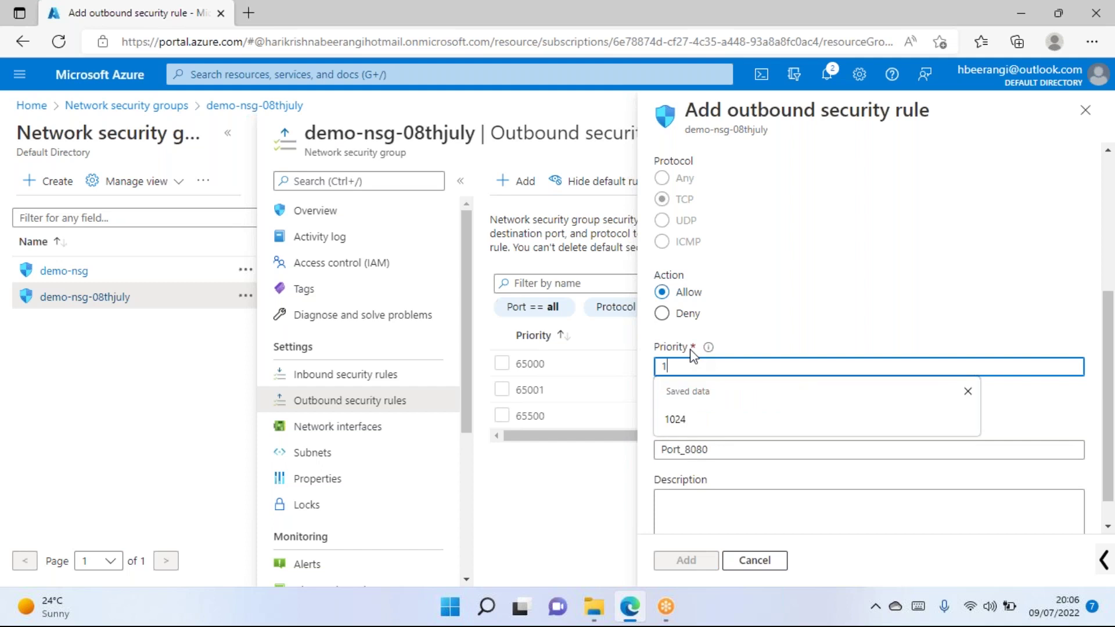
pyautogui.click(832, 395)
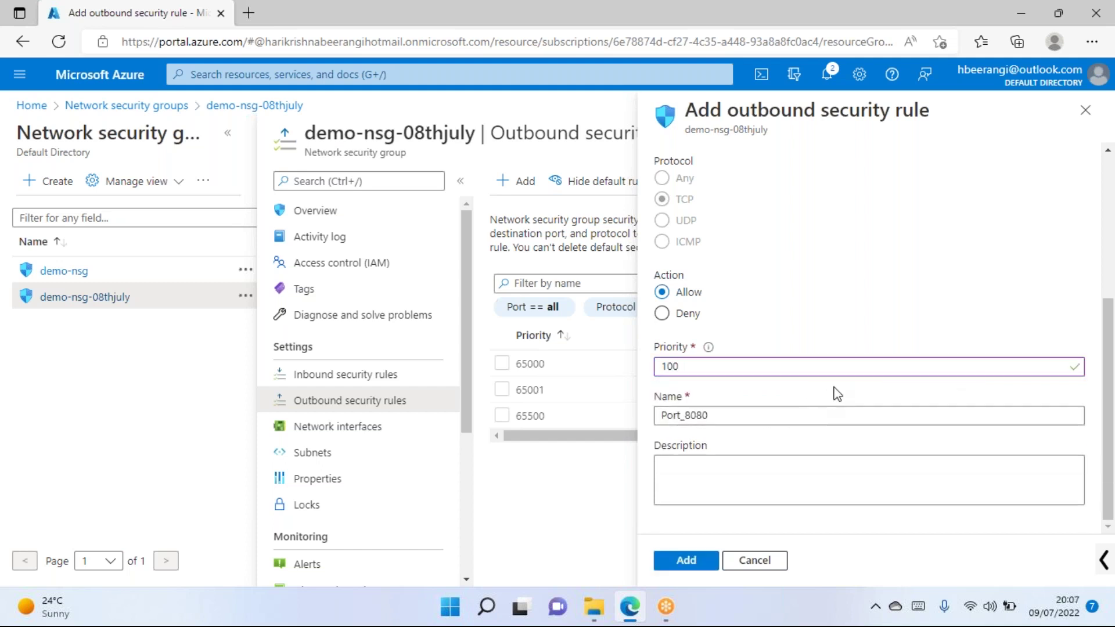
# Name the outbound rule Port_21 and add it to the network security group.
pyautogui.click(743, 414)
pyautogui.press('BackSpace')
pyautogui.press('BackSpace')
pyautogui.press('BackSpace')
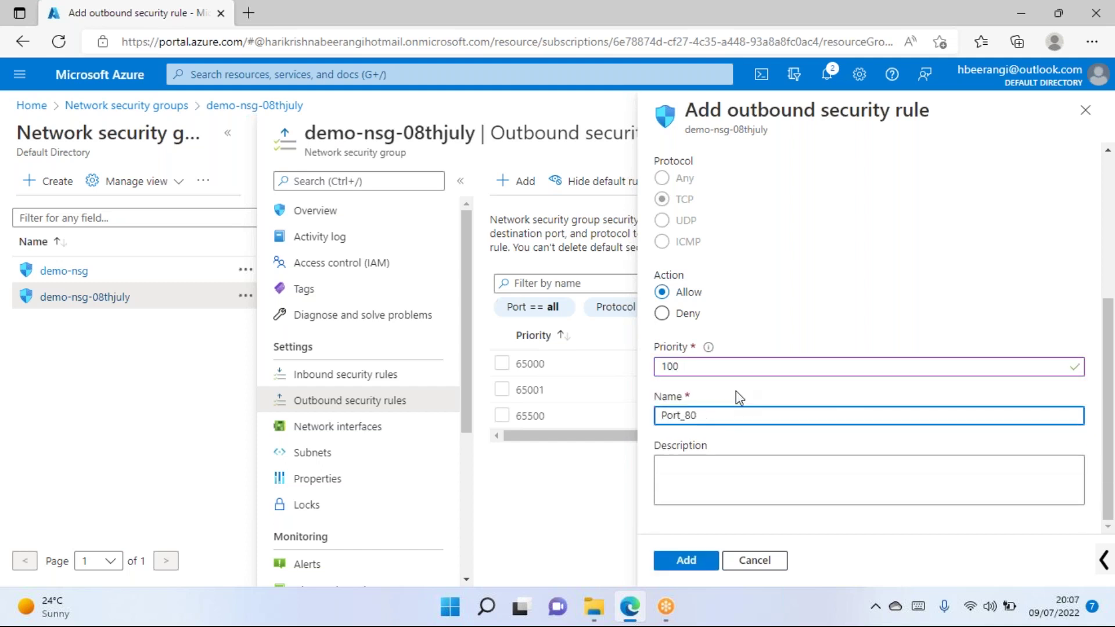
pyautogui.press('BackSpace')
pyautogui.write('21')
pyautogui.click(685, 561)
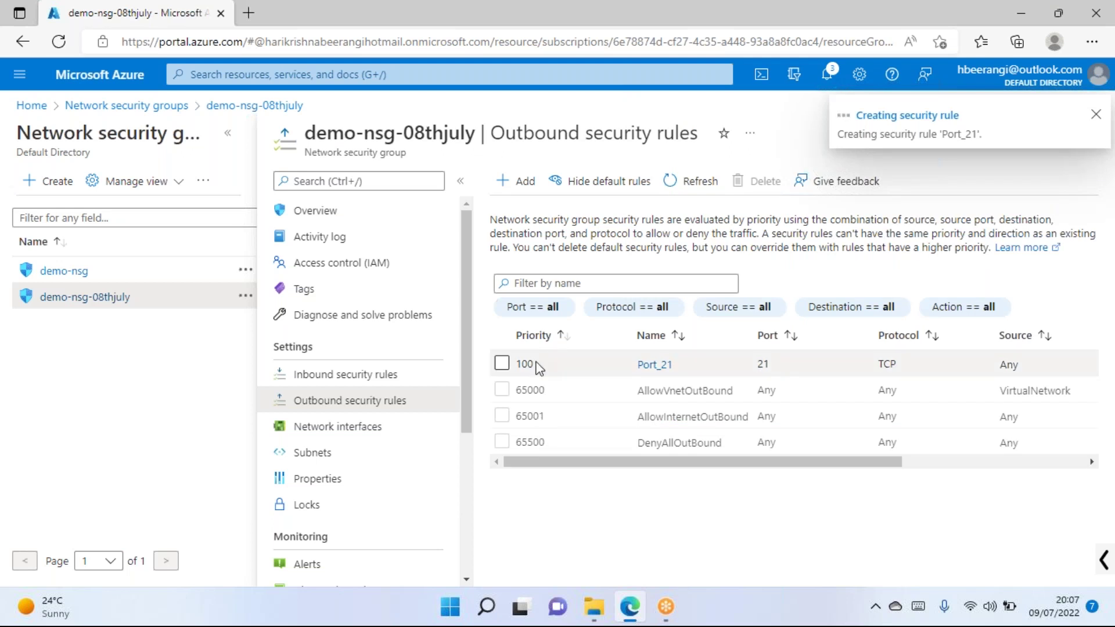
# Check the group's inbound security rules, and copy DemoVm1's public IP address from its overview page.
pyautogui.click(383, 377)
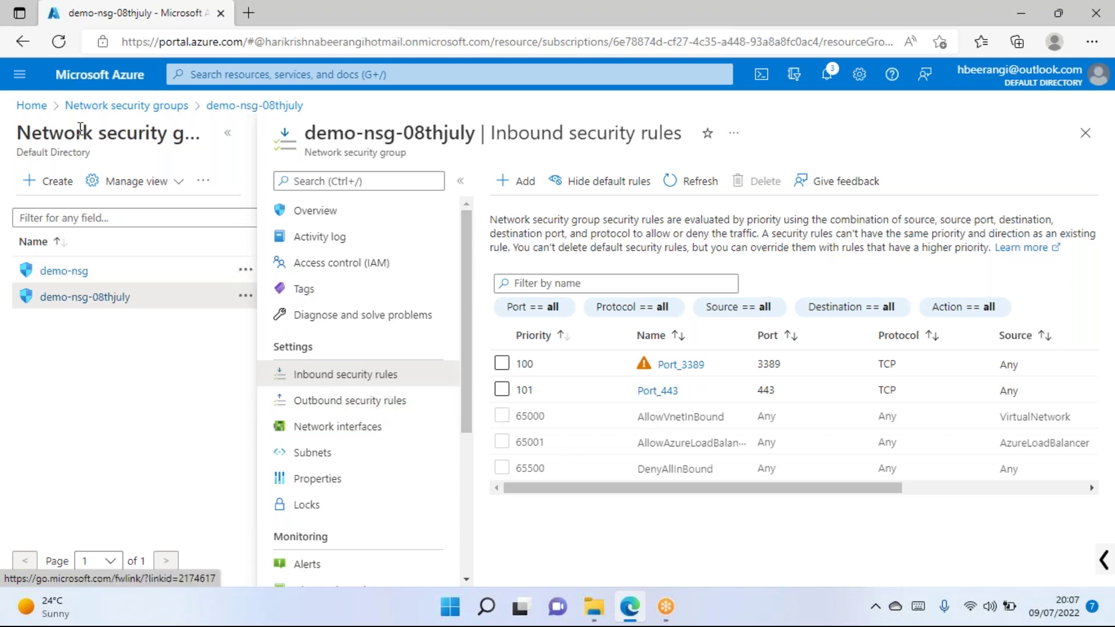
pyautogui.click(33, 106)
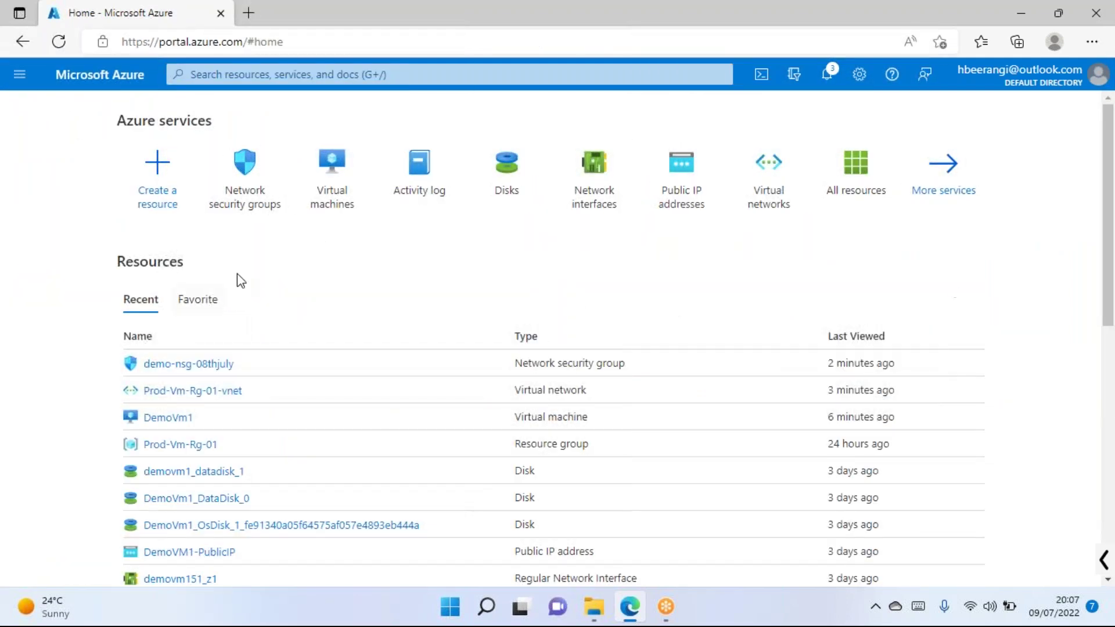
pyautogui.click(323, 185)
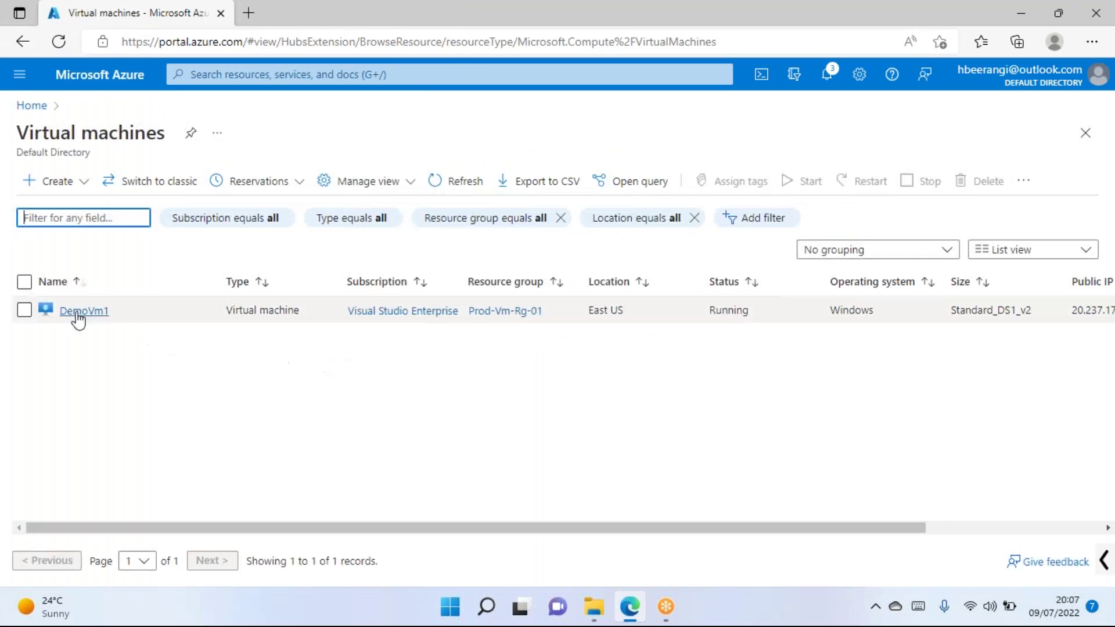
pyautogui.click(78, 314)
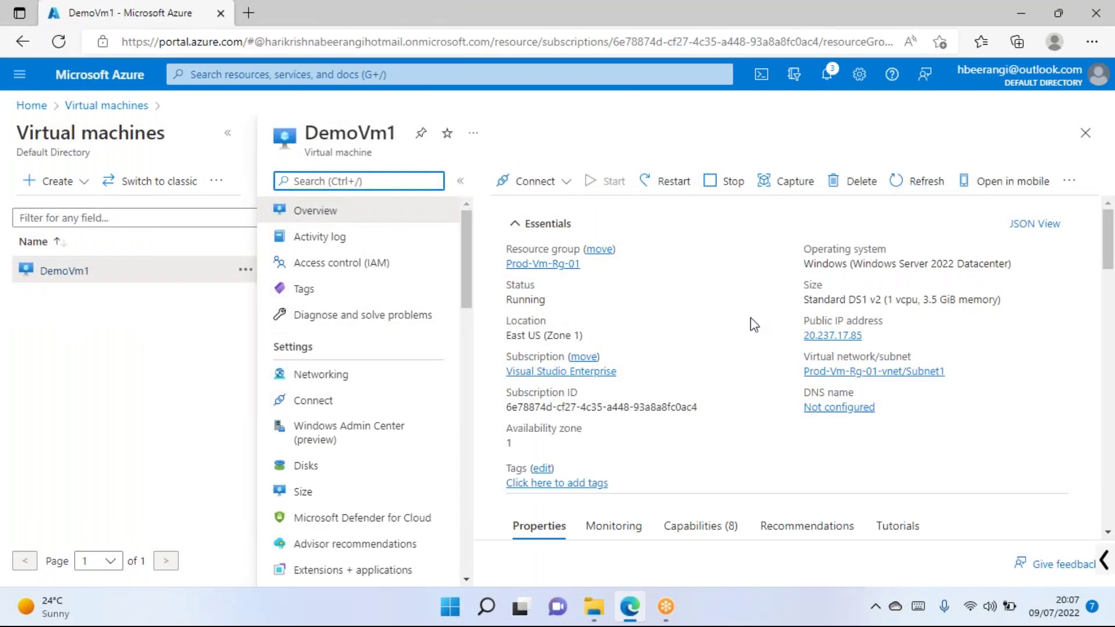
pyautogui.click(872, 336)
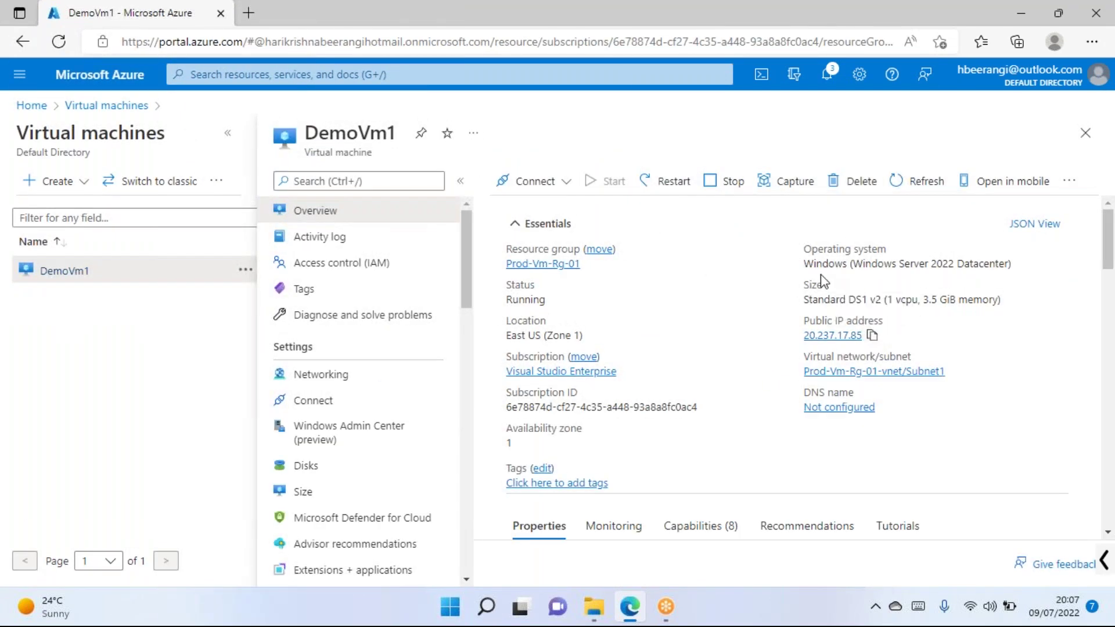
# Launch mstsc and try to connect by Remote Desktop to DemoVm1's public IP address, 20.237.17.85.
pyautogui.press('super+r')
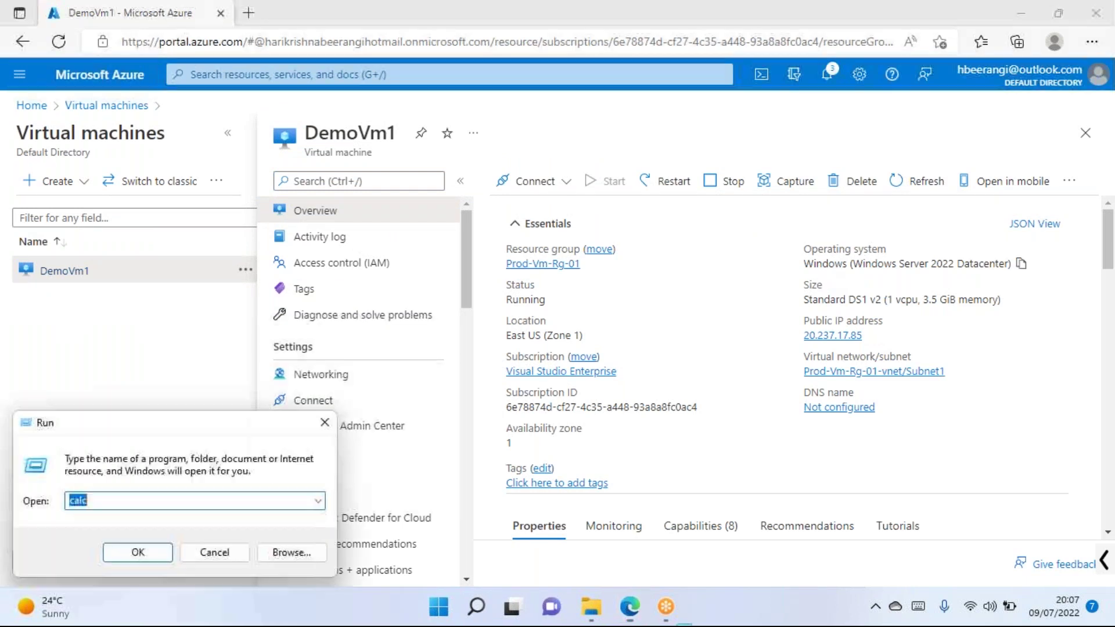
pyautogui.write('mstsc')
pyautogui.press('Return')
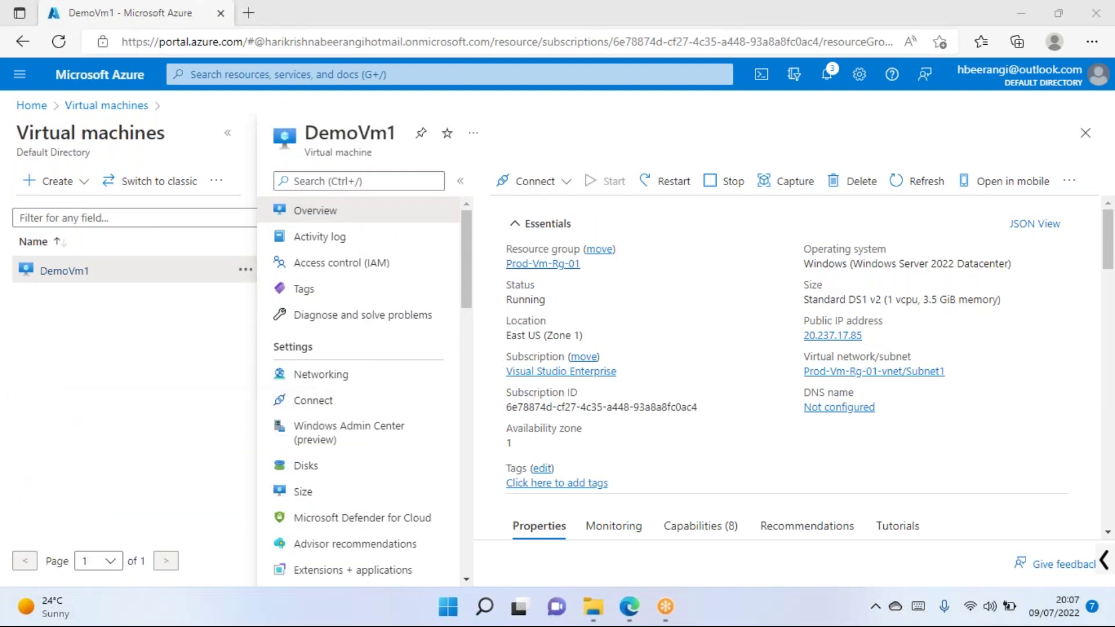
pyautogui.hotkey('ctrl', 'v')
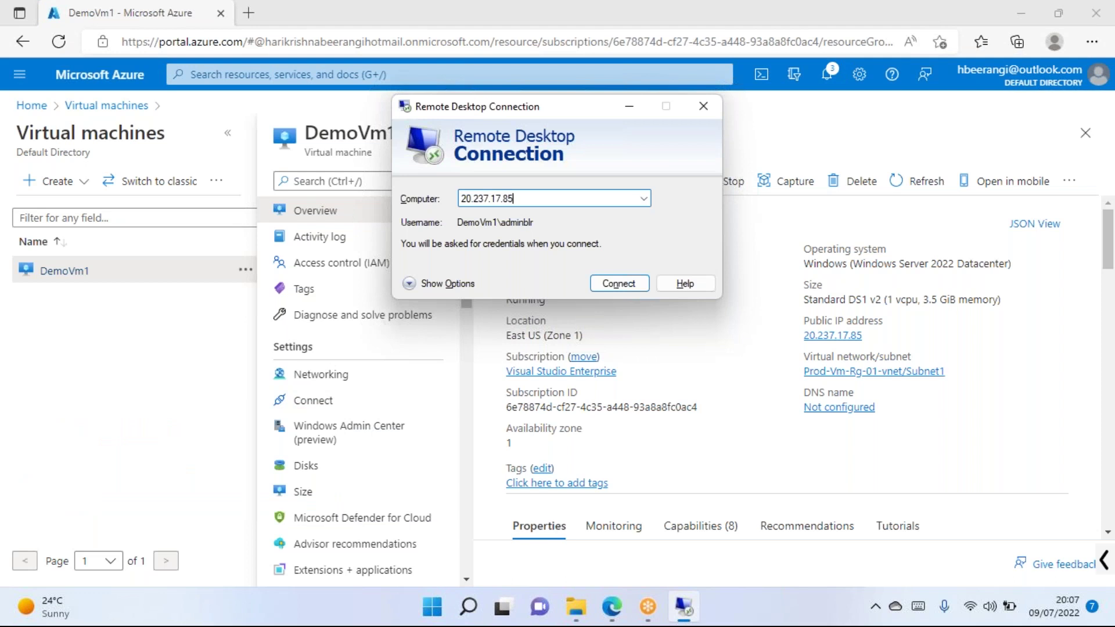
pyautogui.press('Return')
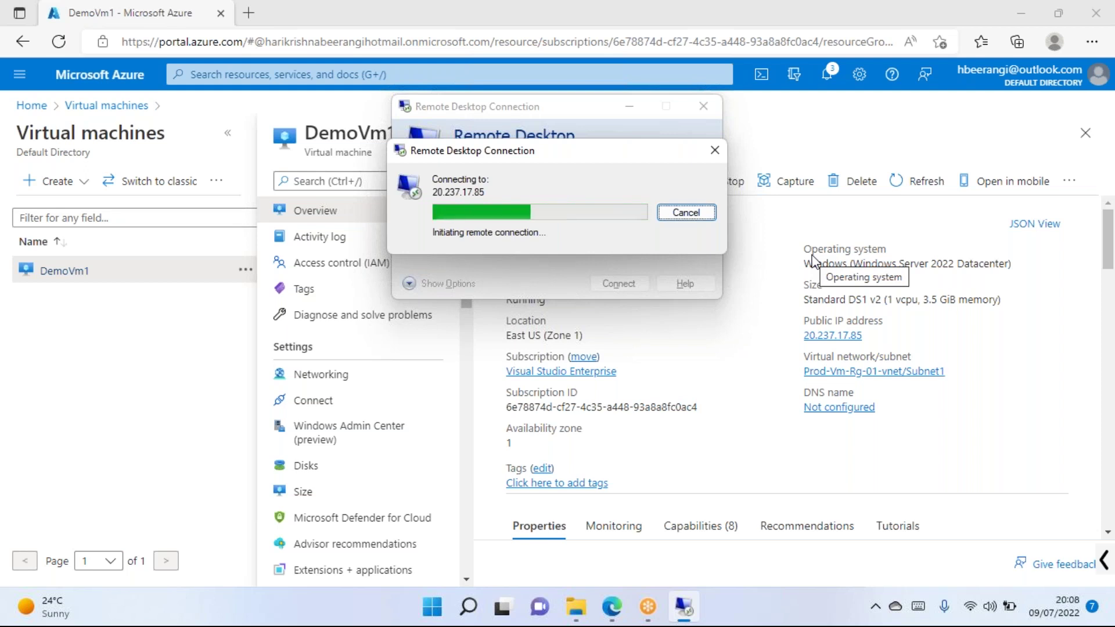
pyautogui.scroll(-3, 765, 455)
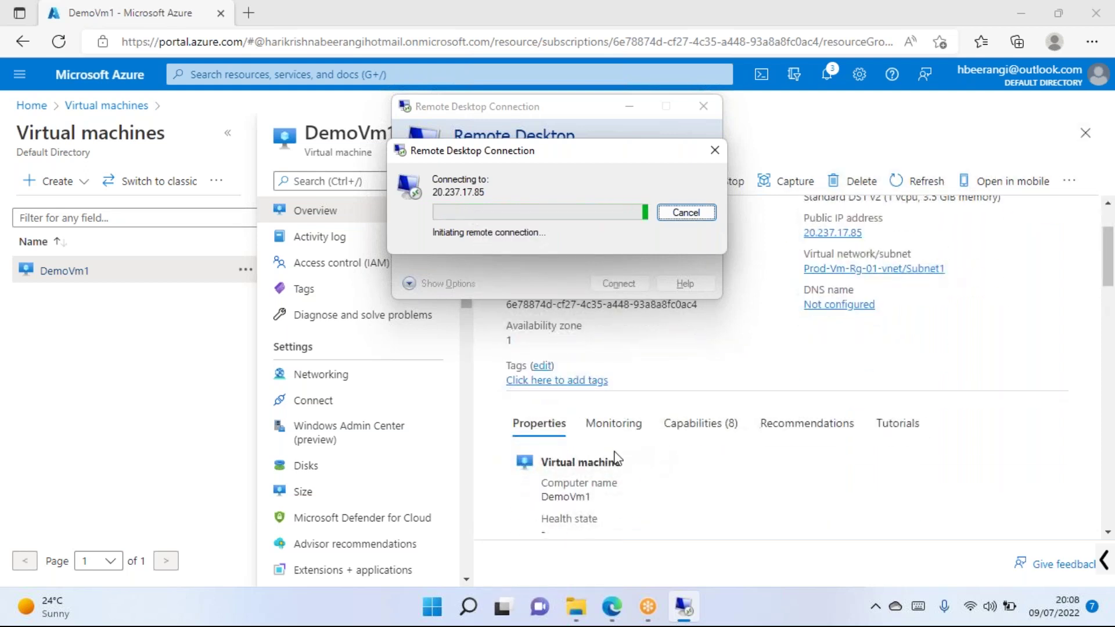
# Duplicate the portal's browser tab and open DemoVm1's Networking settings in the copy.
pyautogui.rightClick(182, 8)
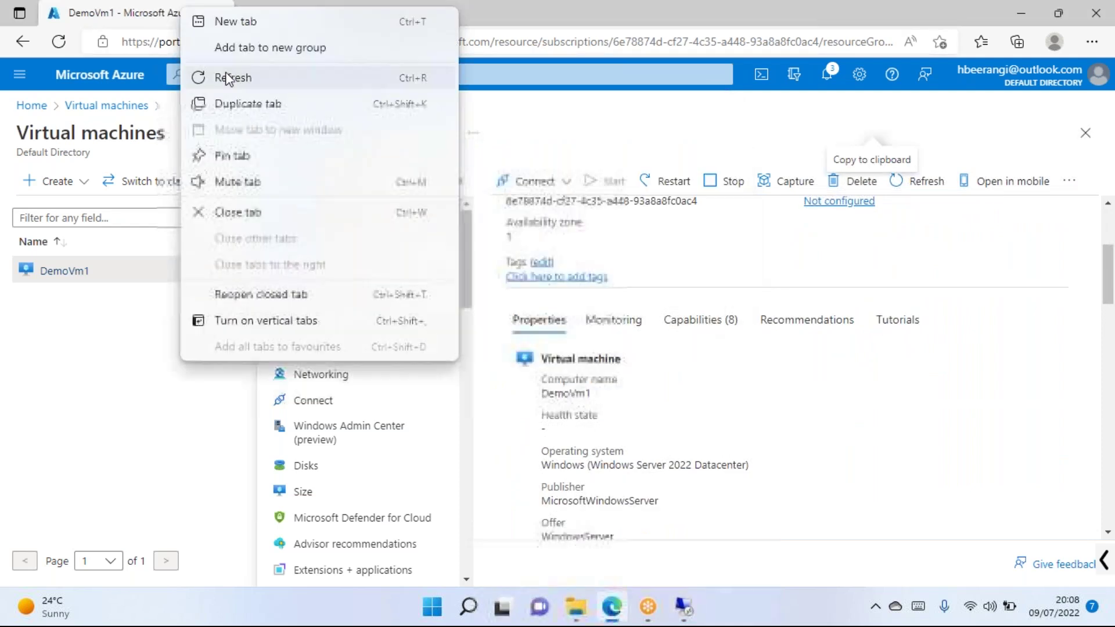
pyautogui.click(238, 104)
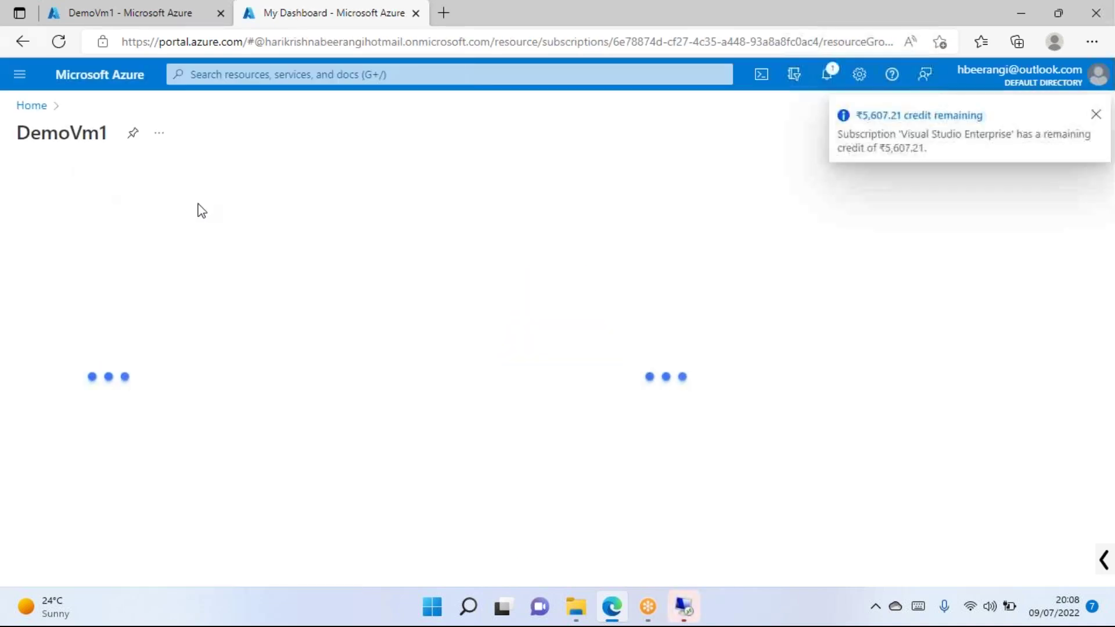
pyautogui.click(1096, 115)
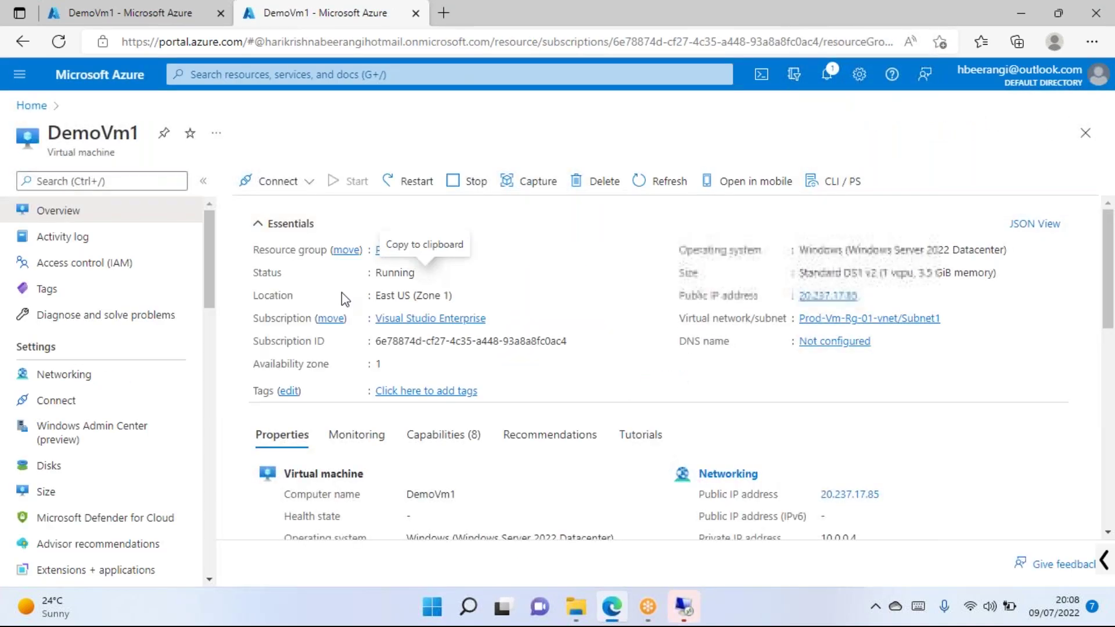
pyautogui.click(95, 377)
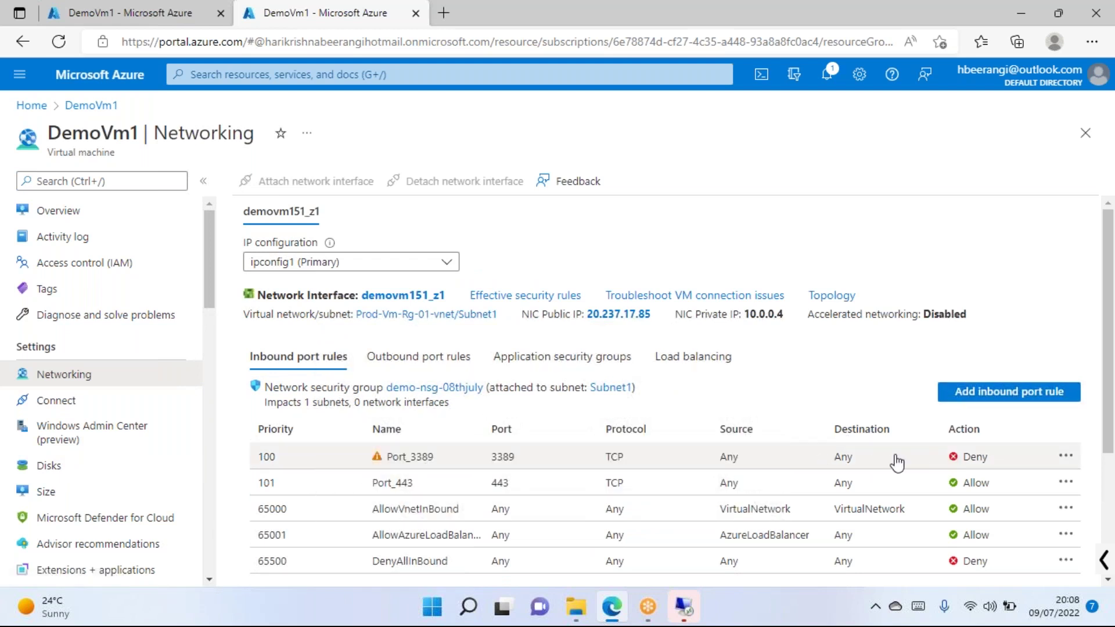
# Set the action of the Port_3389 inbound rule to Allow and save the rule.
pyautogui.click(276, 463)
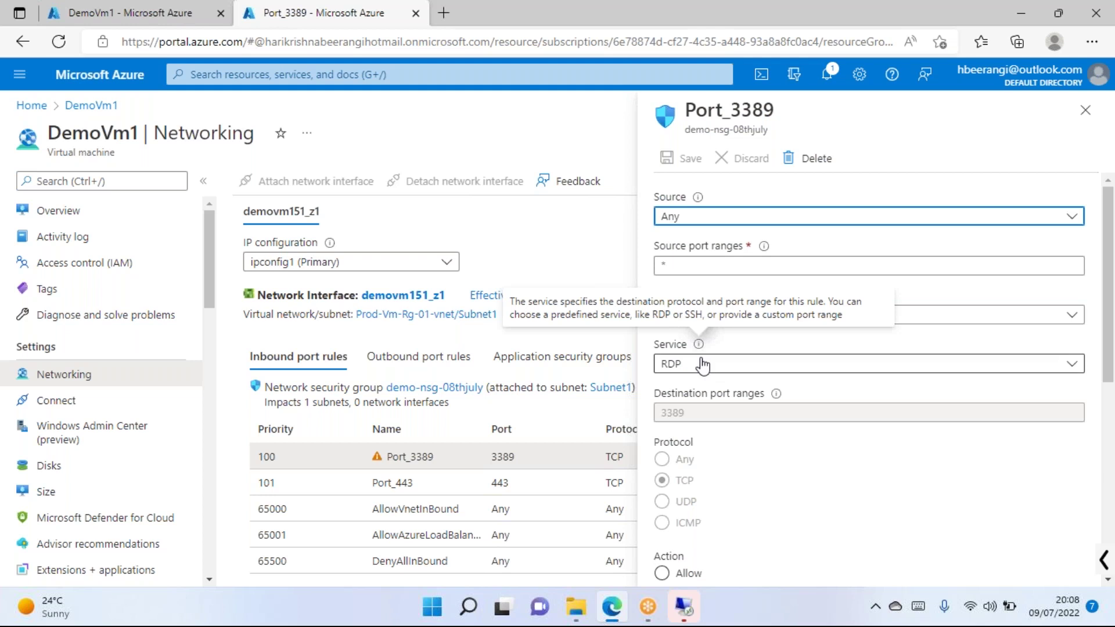
pyautogui.scroll(-6, 782, 353)
pyautogui.scroll(-1, 727, 344)
pyautogui.scroll(2, 668, 294)
pyautogui.click(663, 292)
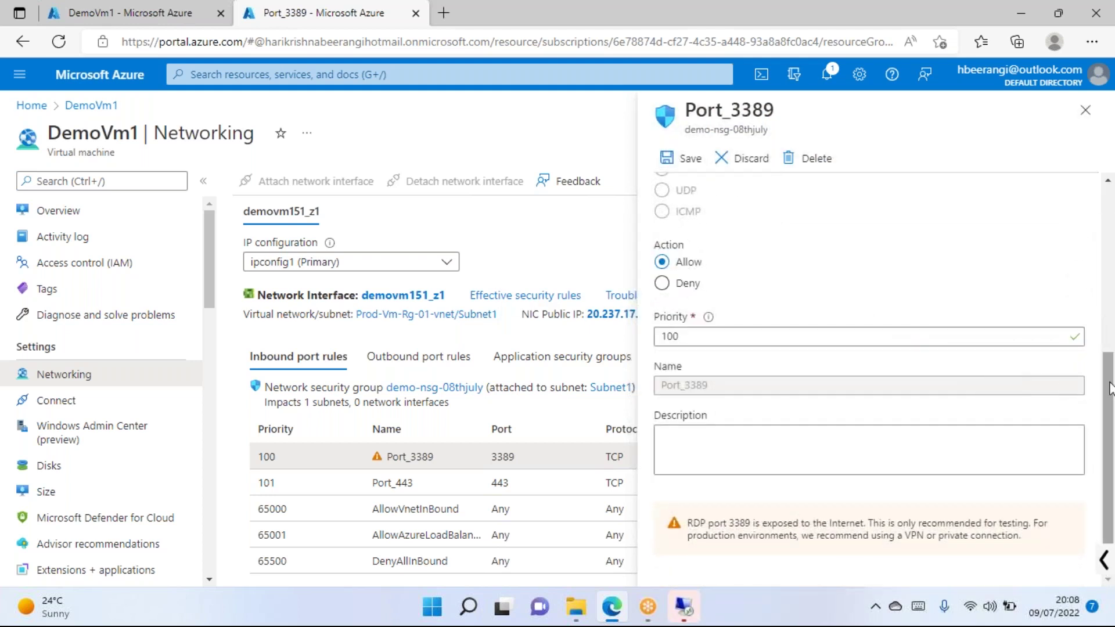
pyautogui.scroll(3, 713, 228)
pyautogui.click(680, 158)
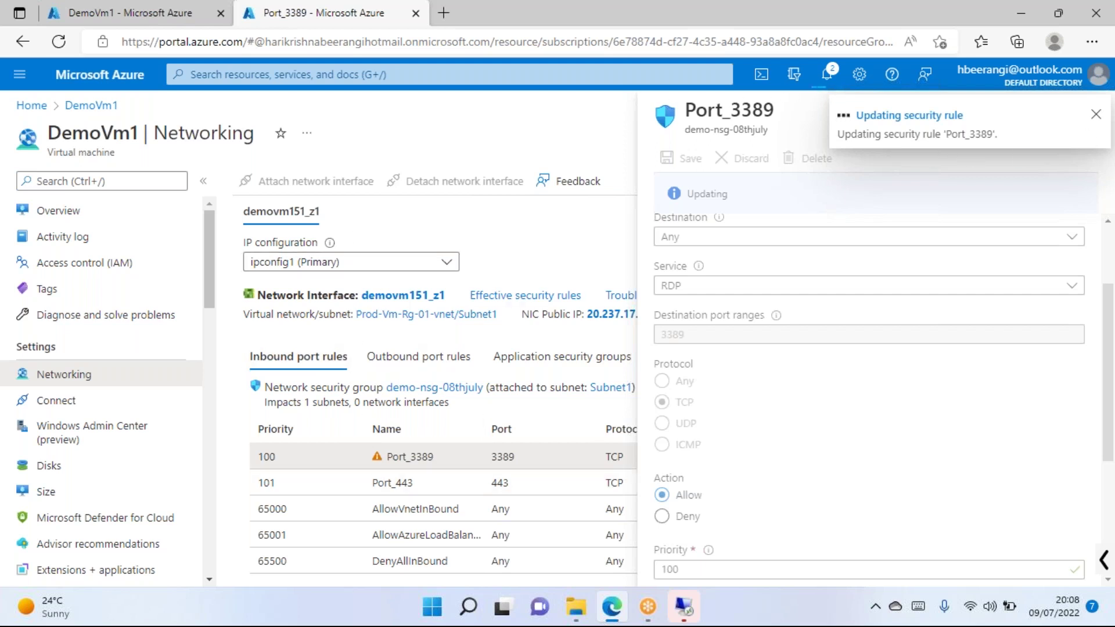
pyautogui.click(1096, 116)
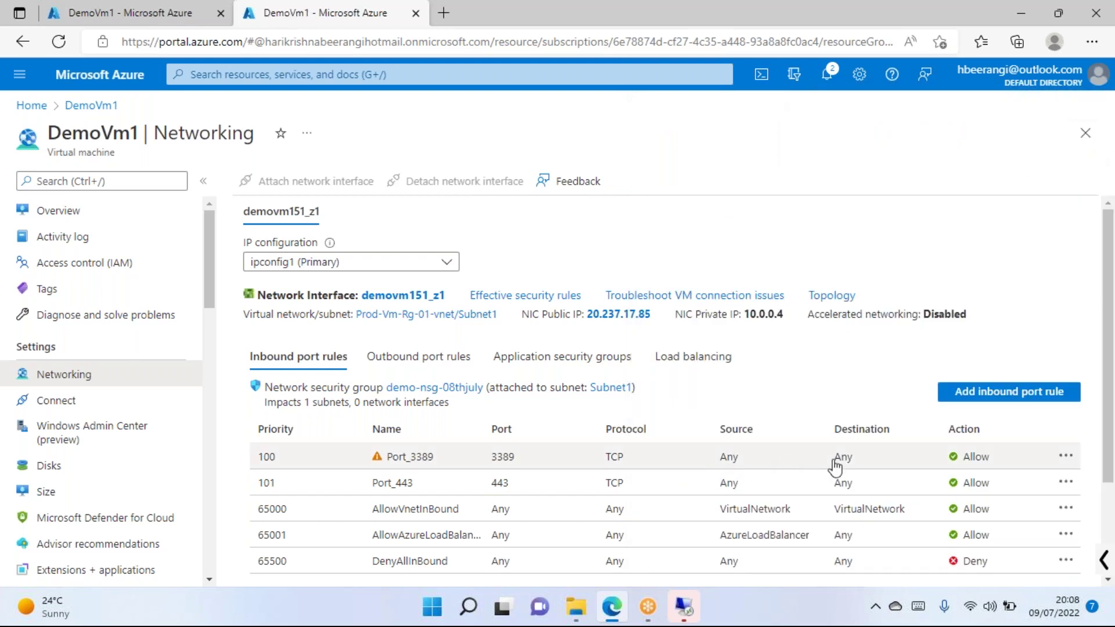
# Dismiss the Remote Desktop error, retry the connection to 20.237.17.85, and reload the portal's Networking page.
pyautogui.click(685, 606)
pyautogui.moveTo(580, 102); pyautogui.dragTo(601, 193)
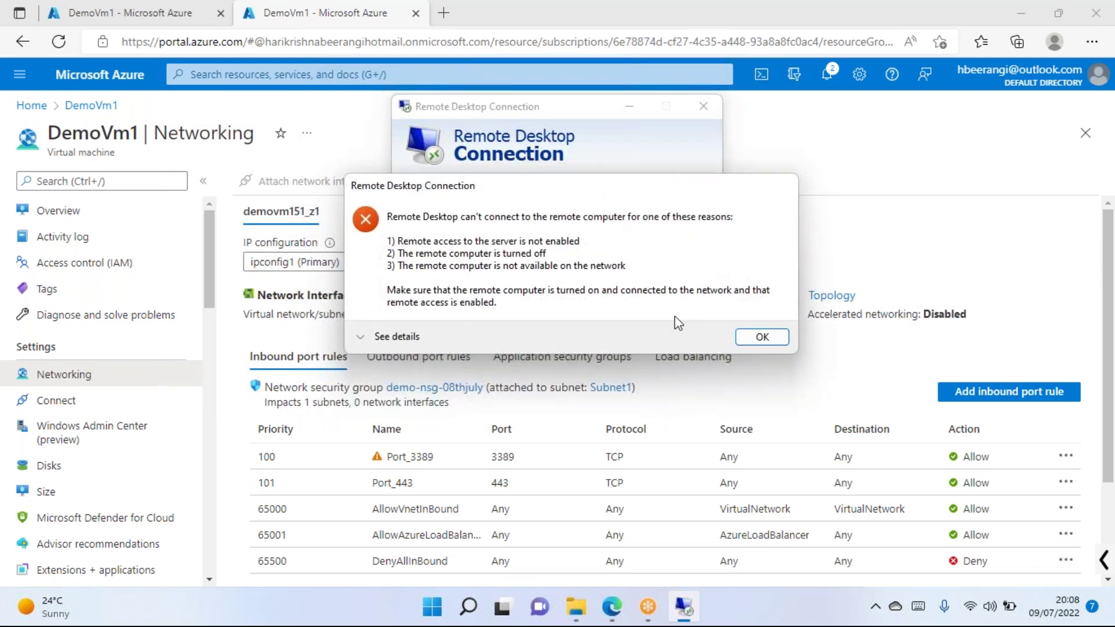
pyautogui.click(763, 337)
pyautogui.click(628, 287)
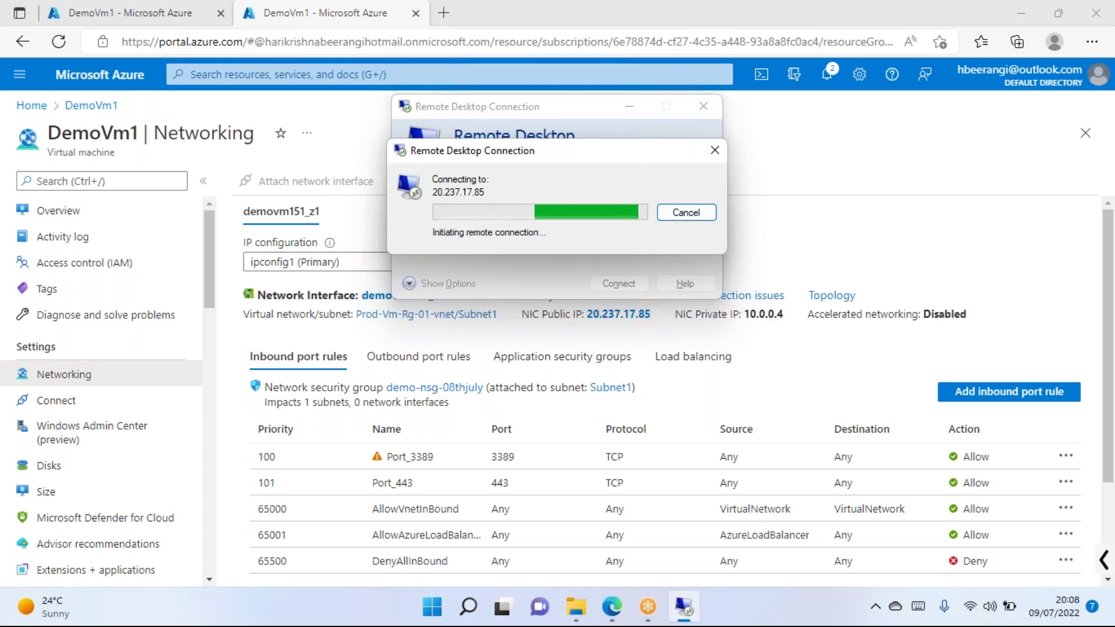
pyautogui.click(60, 48)
pyautogui.click(60, 48)
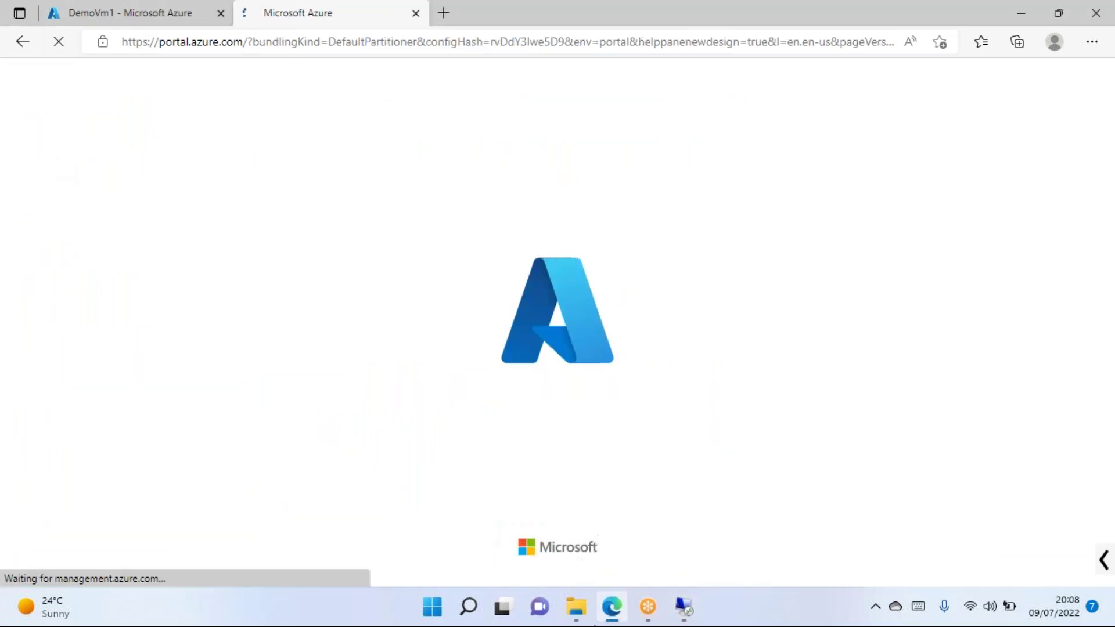
# Cancel the pending connection attempt and close Remote Desktop Connection.
pyautogui.click(685, 606)
pyautogui.moveTo(582, 152); pyautogui.dragTo(601, 188)
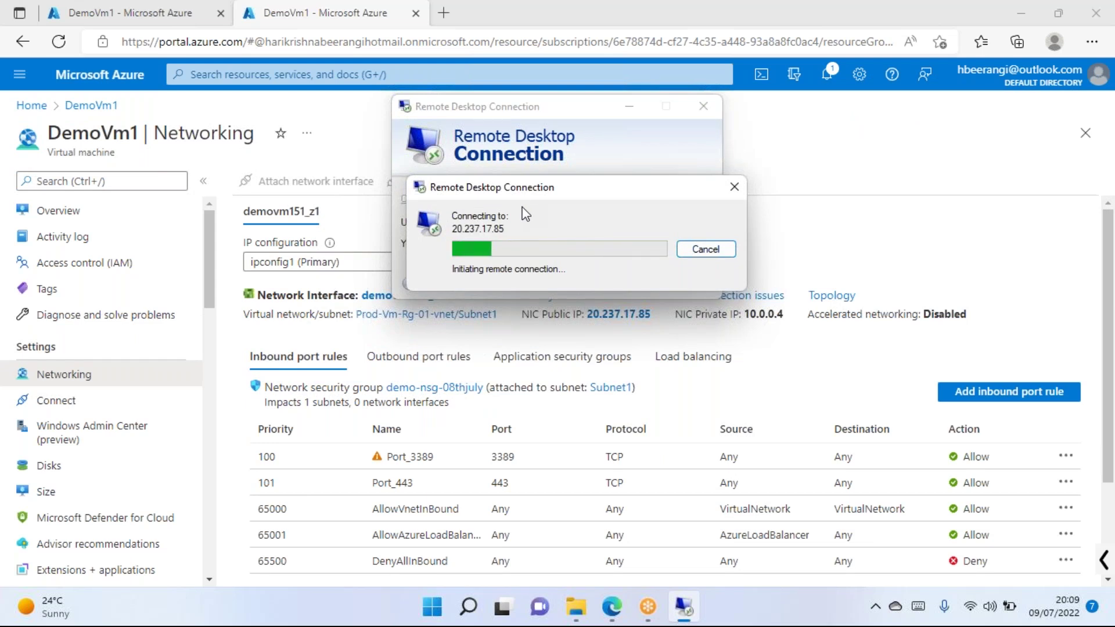
pyautogui.click(742, 245)
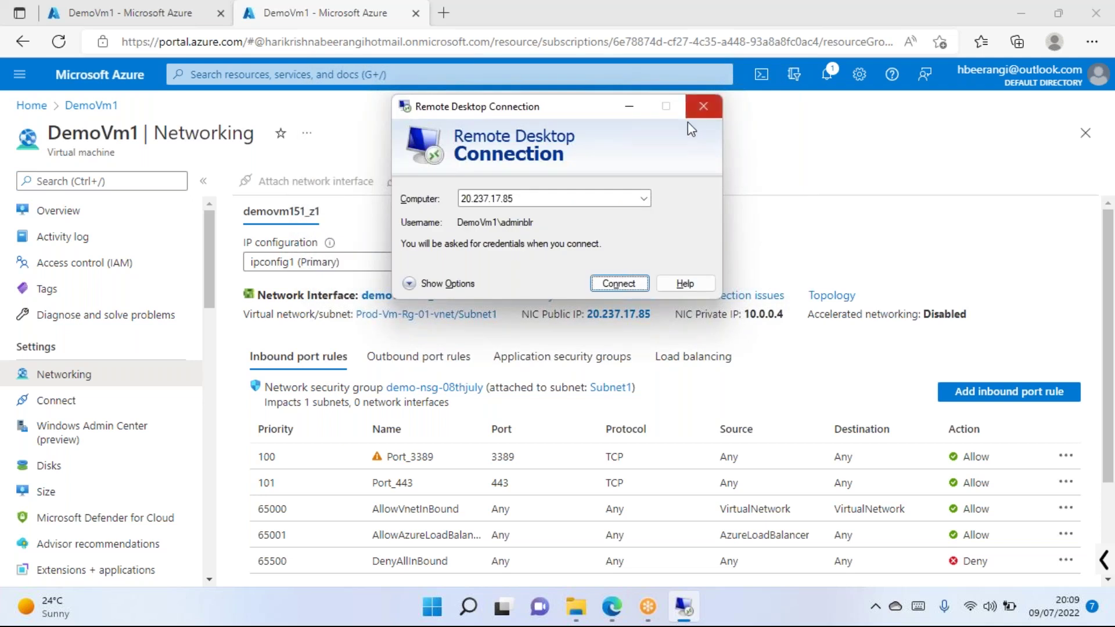
pyautogui.click(692, 108)
# Copy the NIC public IP address from DemoVm1's Networking page.
pyautogui.moveTo(653, 317); pyautogui.dragTo(587, 319)
pyautogui.hotkey('ctrl', 'c')
pyautogui.rightClick(618, 315)
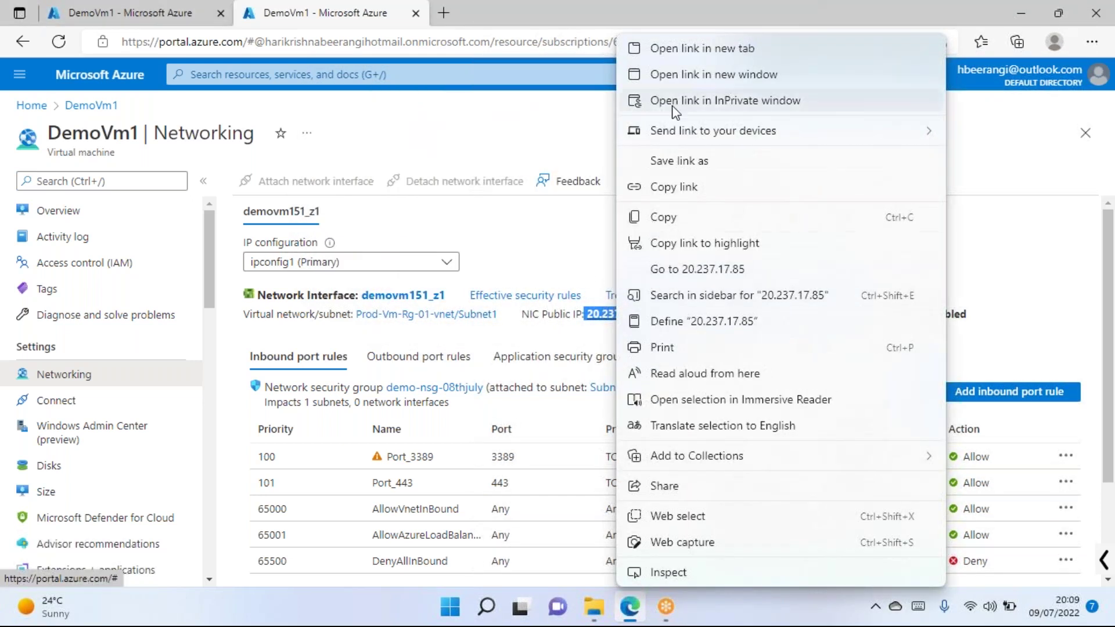
pyautogui.click(665, 218)
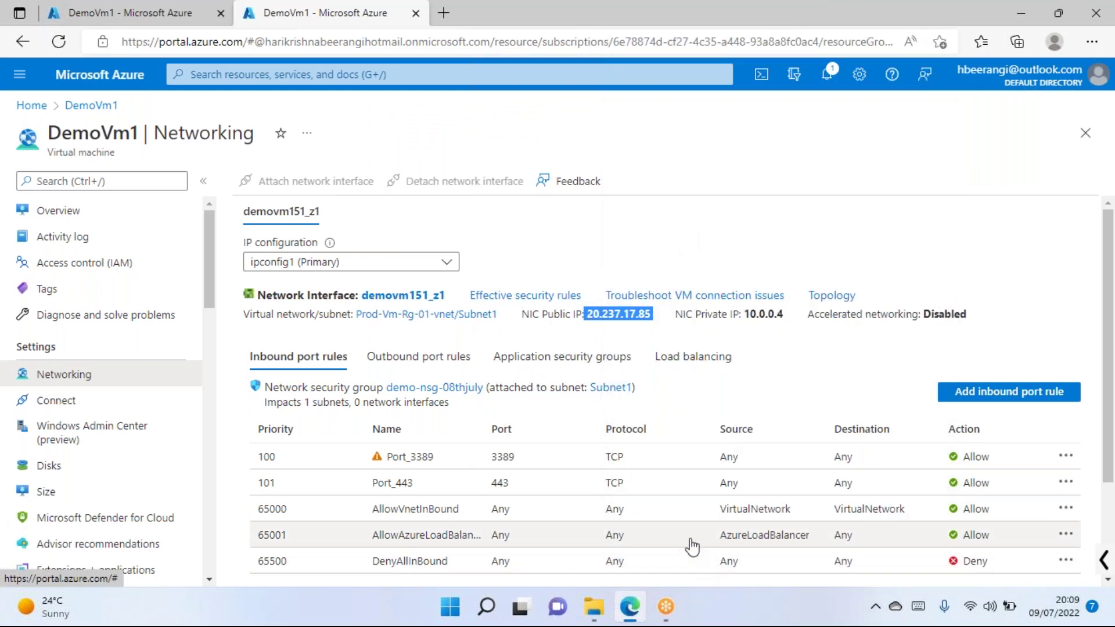
# Reopen Remote Desktop Connection, enter the copied address 20.237.17.85 as the computer, and start connecting.
pyautogui.press('super+r')
pyautogui.press('Return')
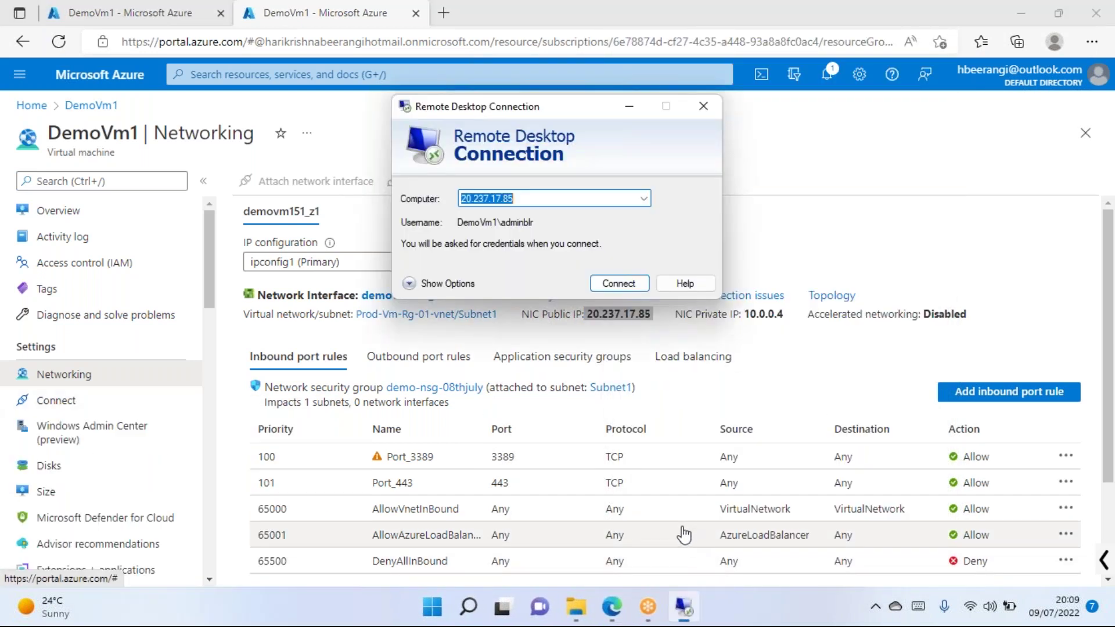
pyautogui.click(541, 198)
pyautogui.hotkey('ctrl', 'a')
pyautogui.hotkey('ctrl', 'v')
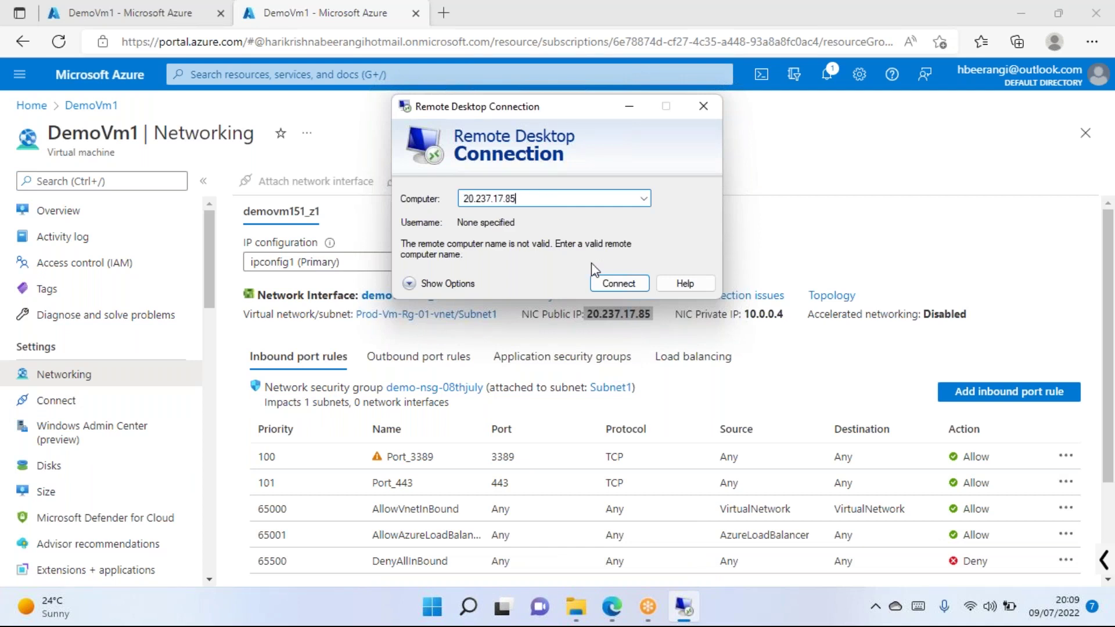
pyautogui.click(615, 287)
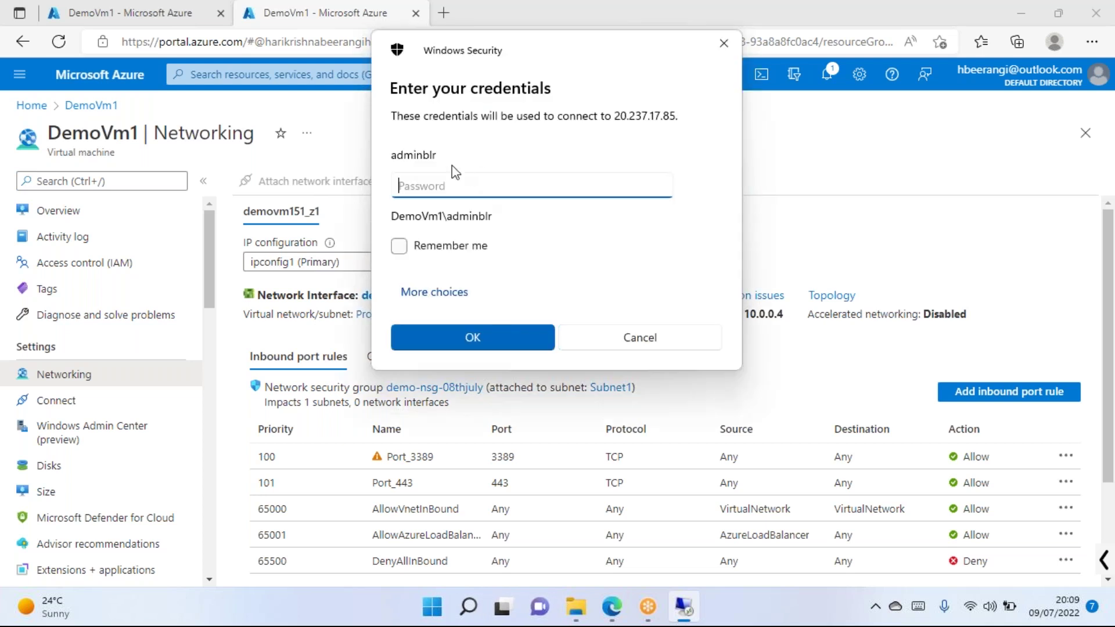
# Enter the VM administrator account's password, accept the certificate warning, and shift the full-screen connection bar aside.
pyautogui.moveTo(494, 57); pyautogui.dragTo(510, 112)
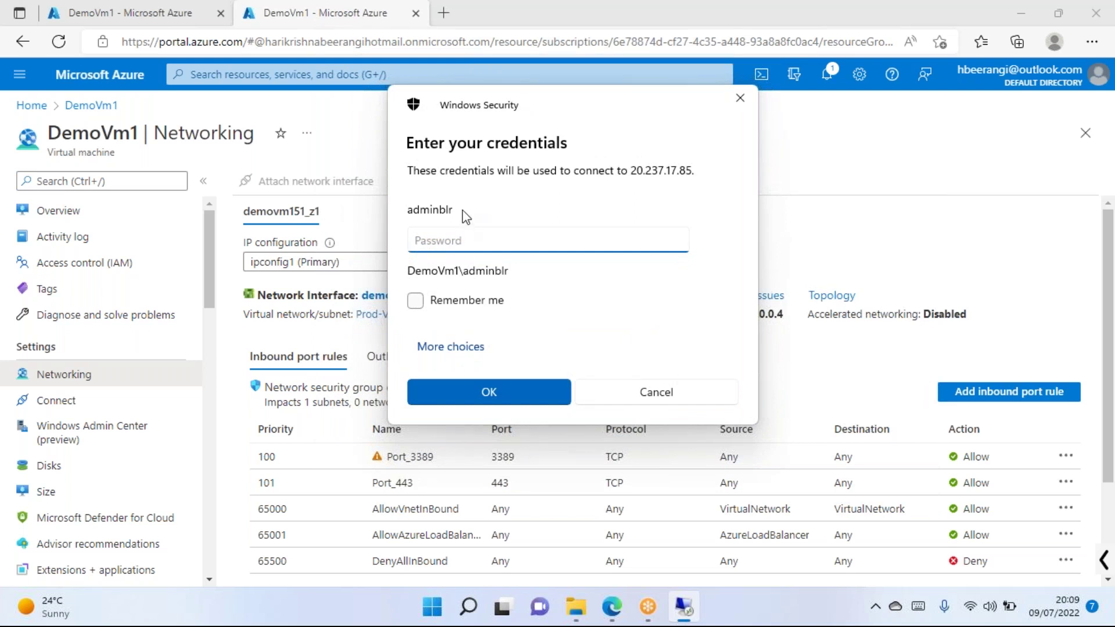
pyautogui.write('*************')
pyautogui.press('Return')
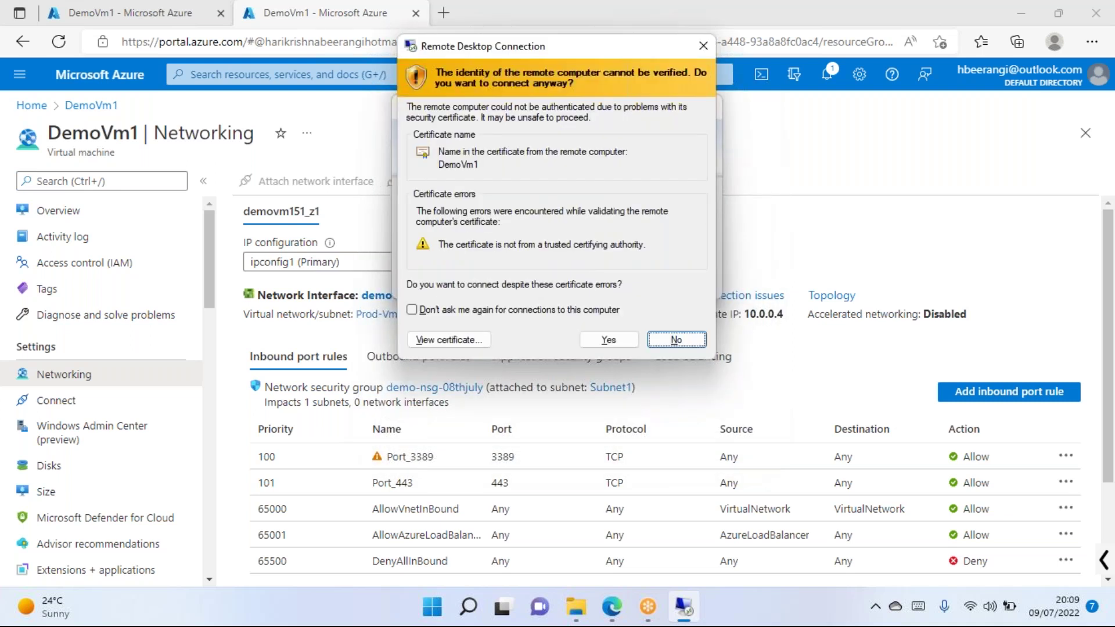
pyautogui.hotkey('alt', 'y')
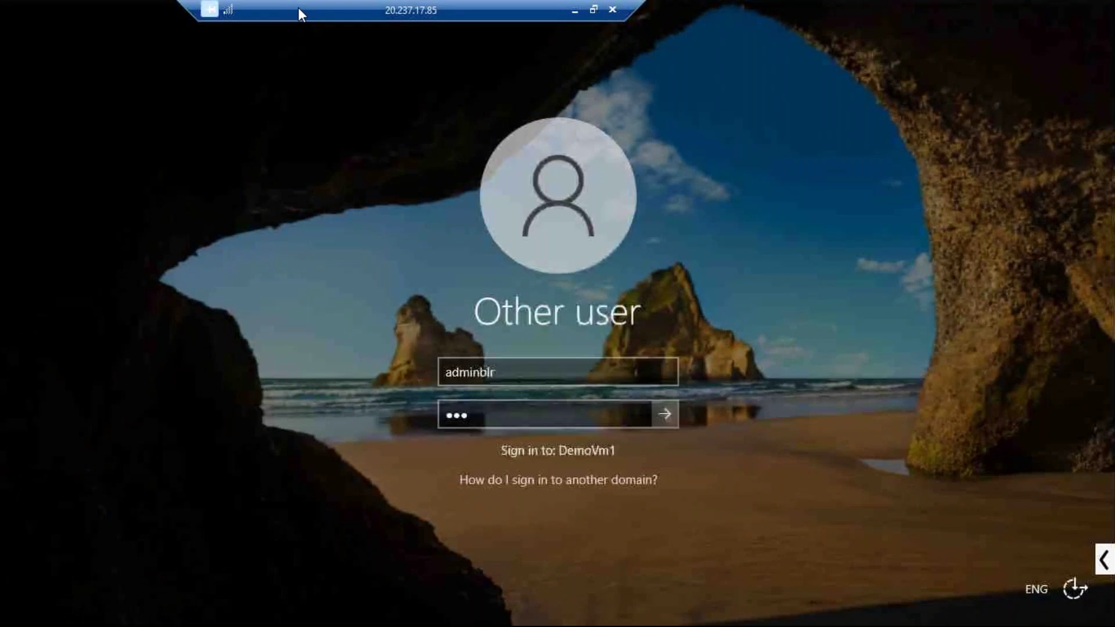
pyautogui.moveTo(298, 9); pyautogui.dragTo(62, 5)
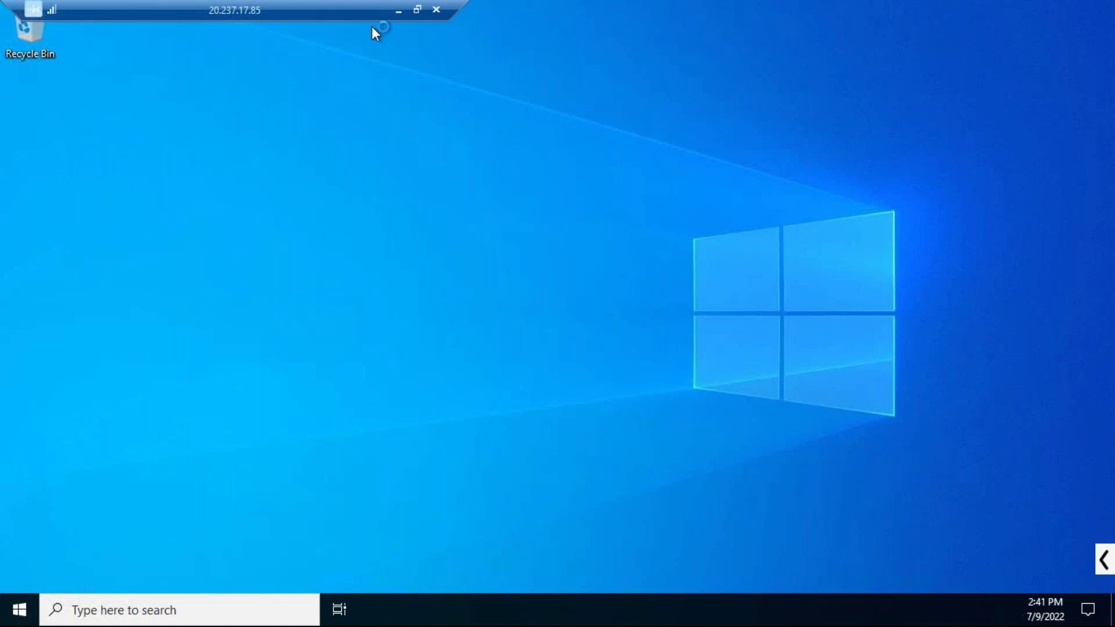
# Minimize the remote session and review DemoVm1's Microsoft Defender for Cloud and Advisor recommendations in the portal.
pyautogui.click(399, 10)
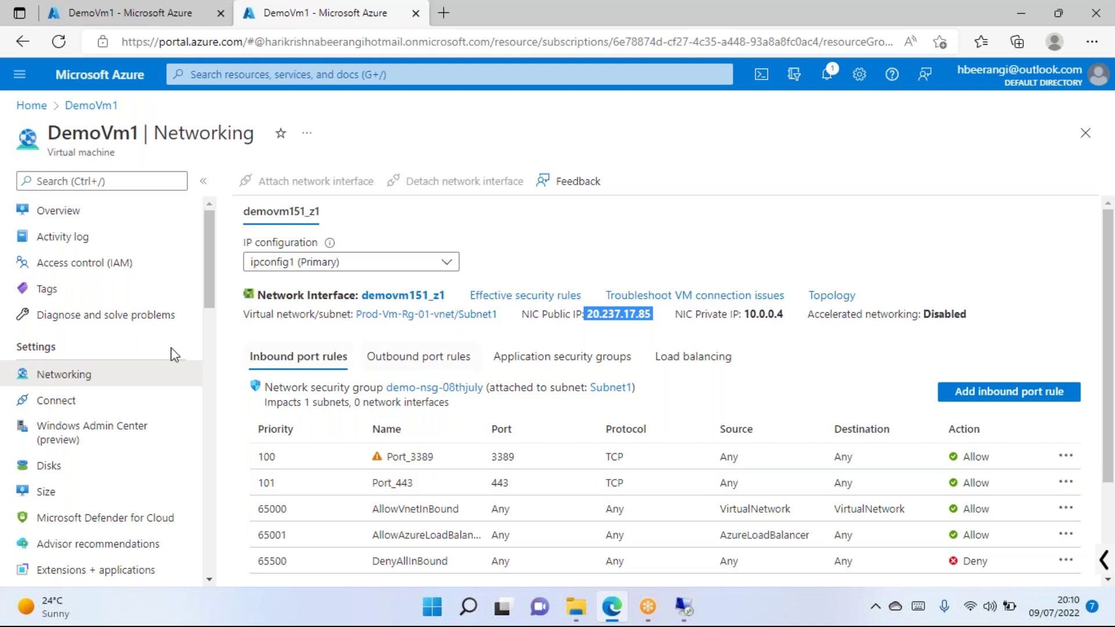
pyautogui.scroll(-2, 32, 406)
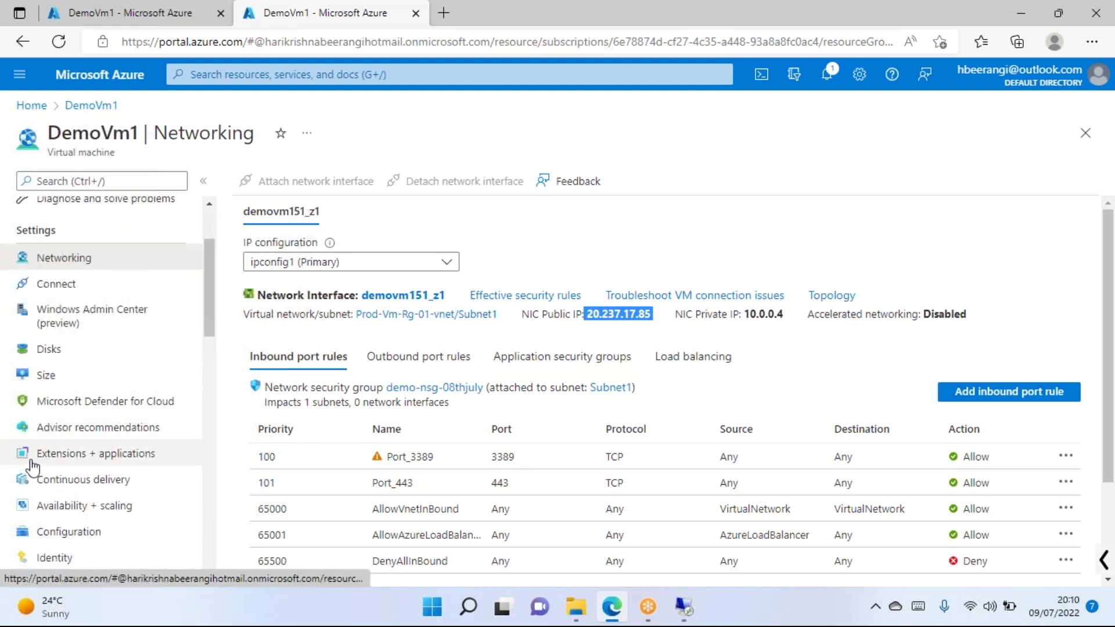
pyautogui.click(69, 401)
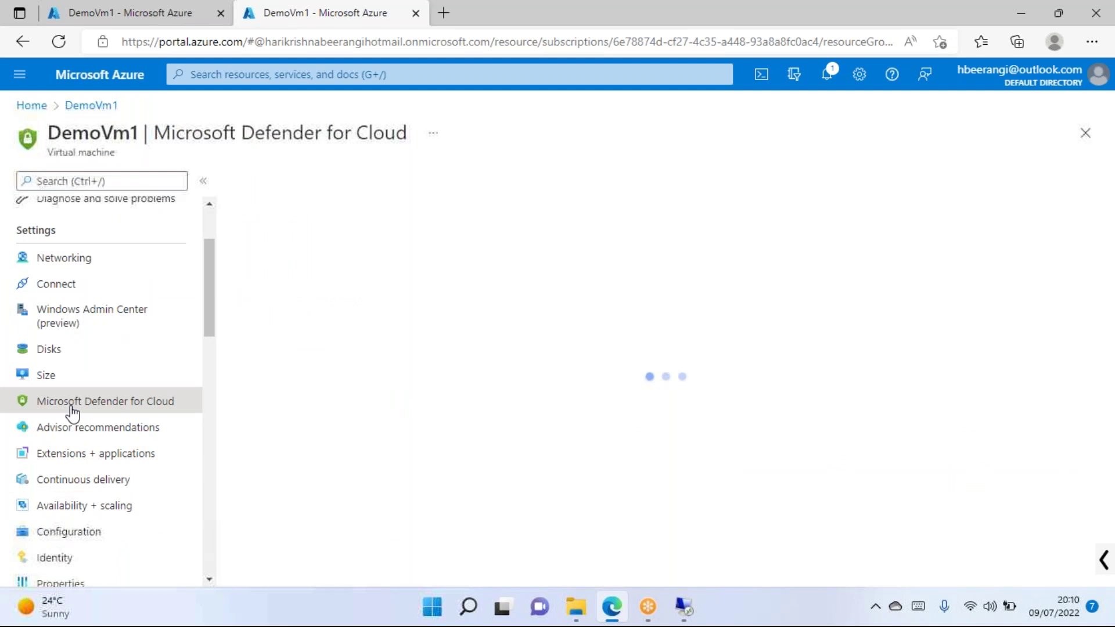
pyautogui.scroll(-3, 605, 353)
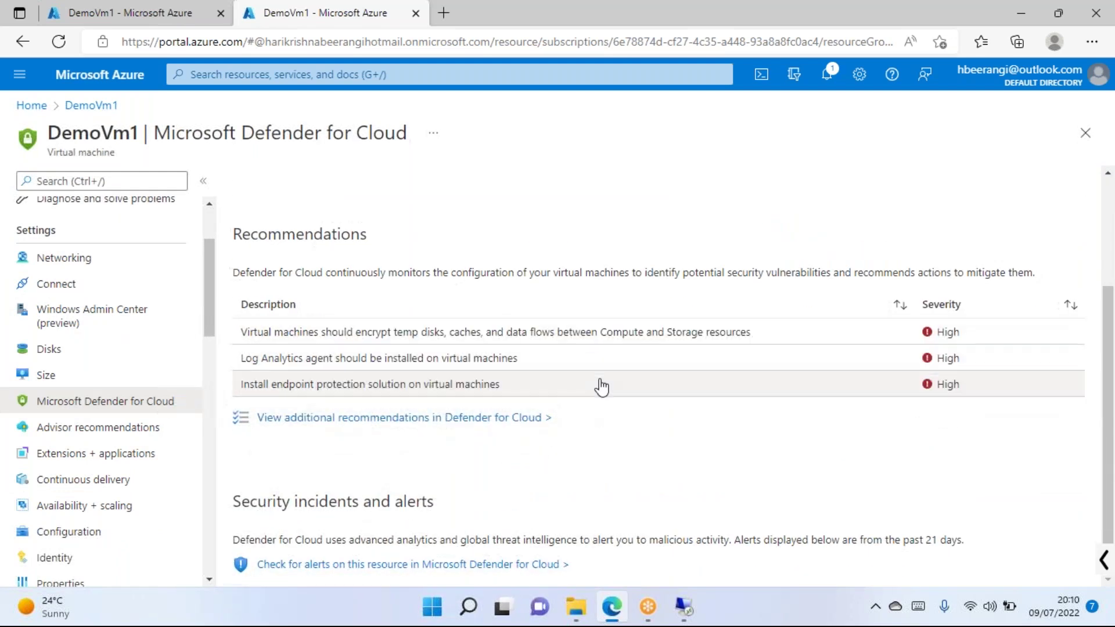
pyautogui.click(86, 434)
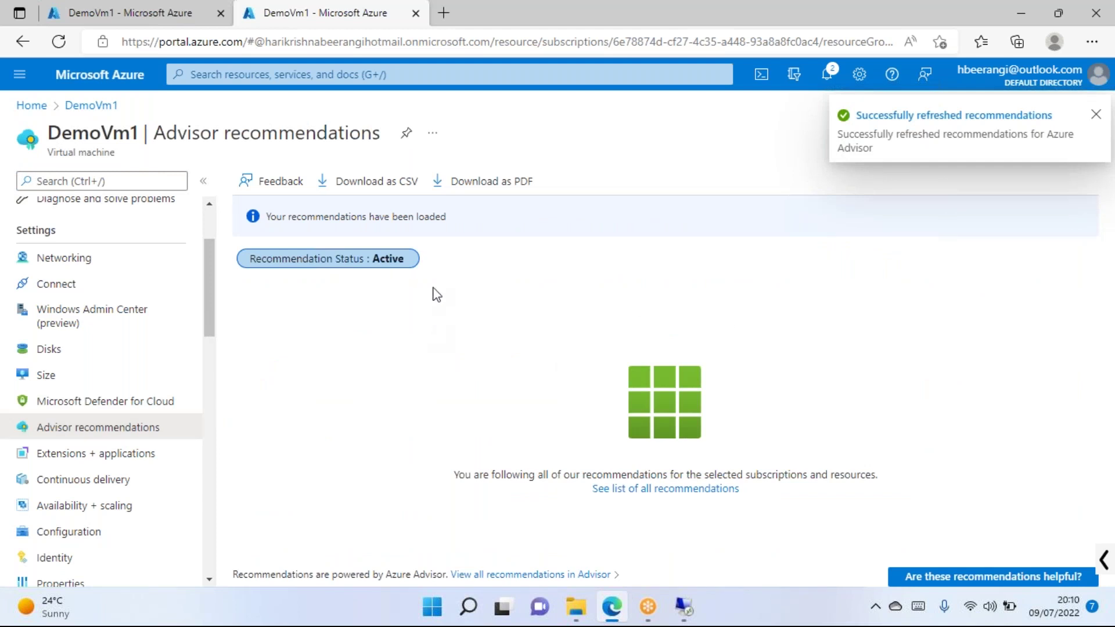
# Go to DemoVm1's Extensions + applications settings and open the list of extensions available to install.
pyautogui.scroll(-1, 159, 378)
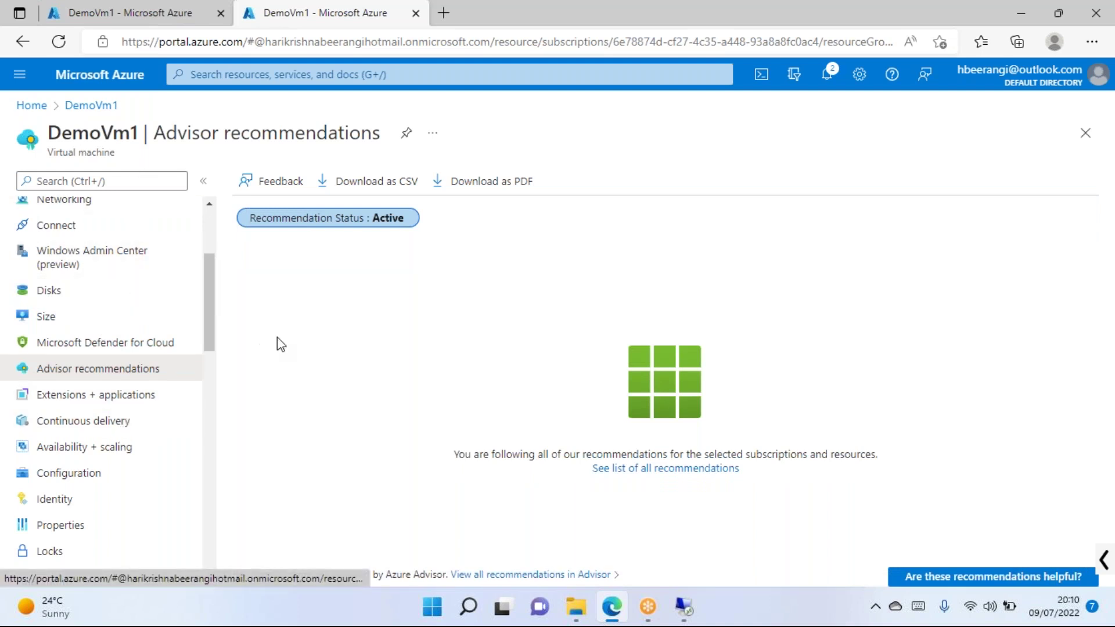
pyautogui.click(105, 400)
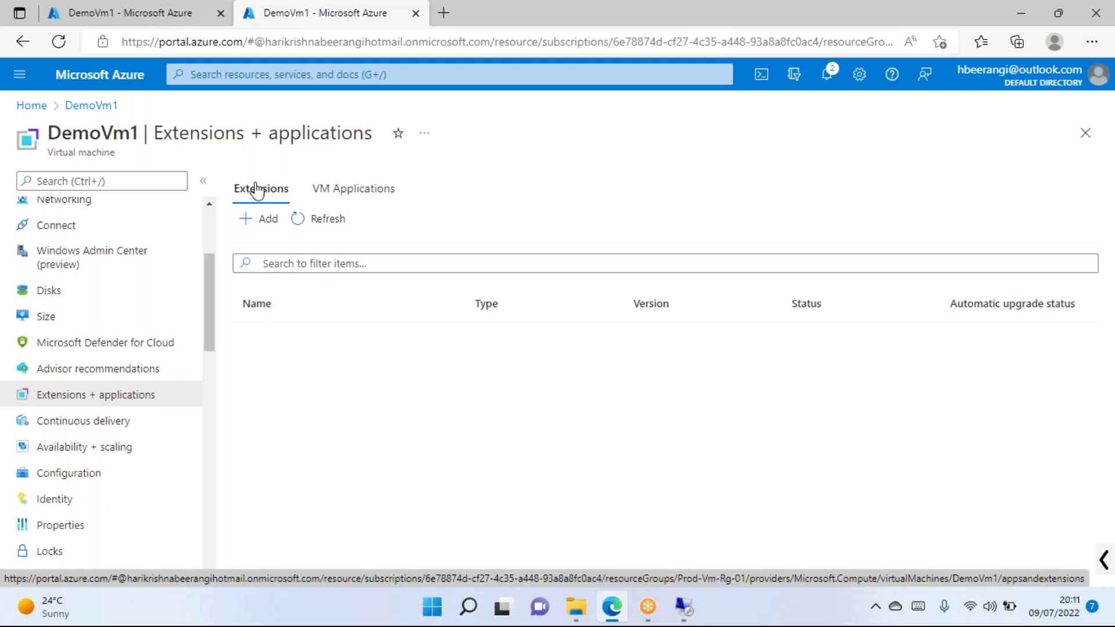
pyautogui.click(257, 230)
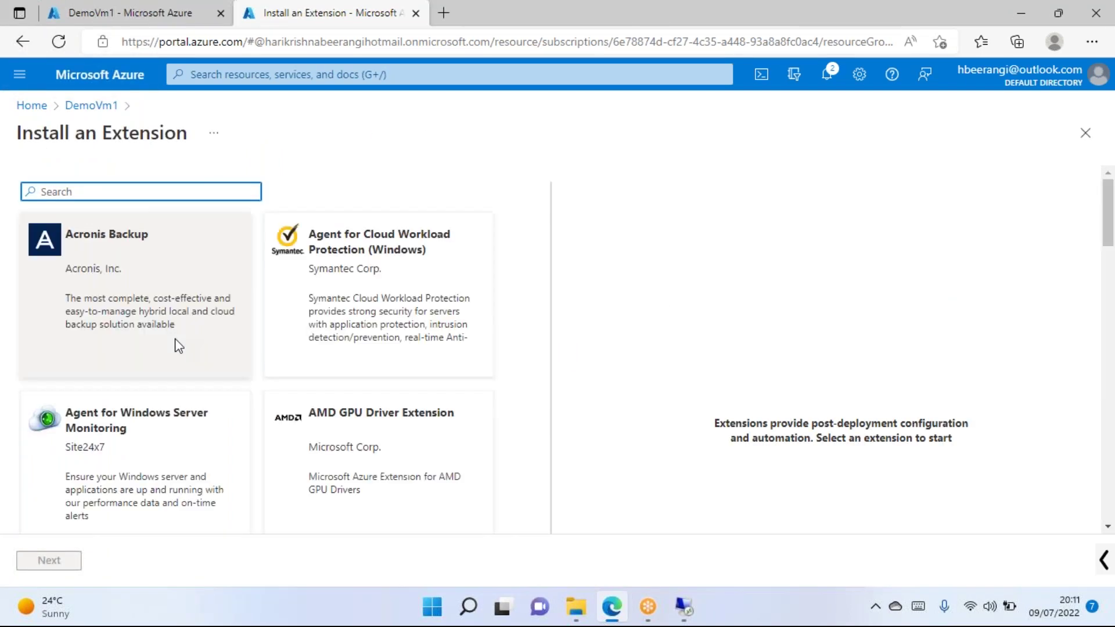
# Browse the catalogue of installable extensions for DemoVm1, examining the backup, monitoring, scripting and security agents on offer.
pyautogui.scroll(-4, 163, 270)
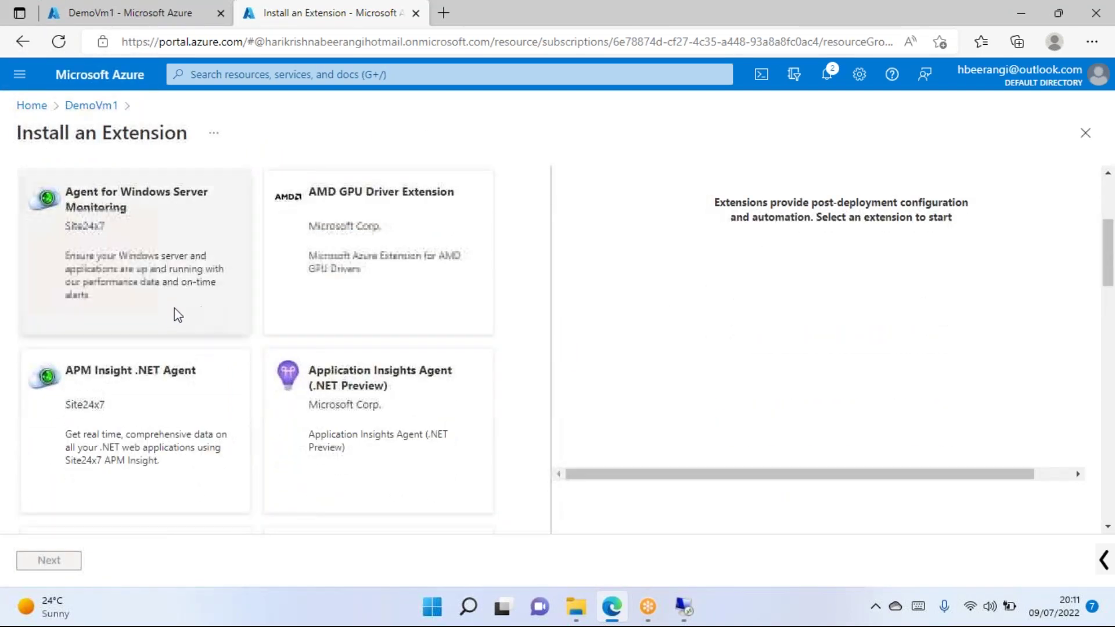
pyautogui.scroll(-4, 221, 360)
pyautogui.scroll(-3, 204, 368)
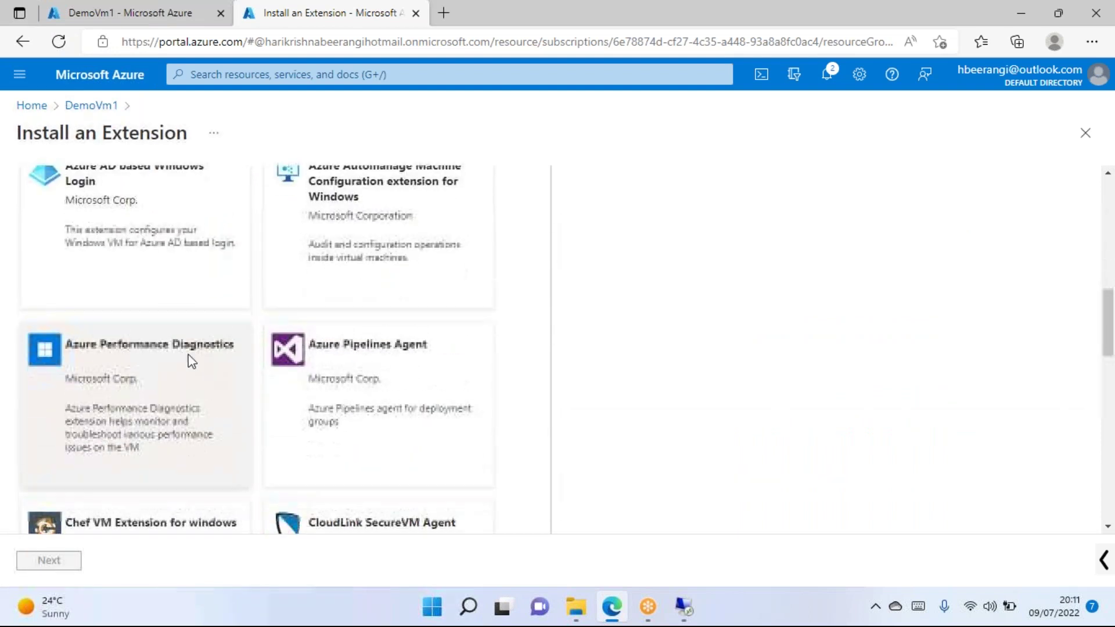
pyautogui.scroll(-7, 98, 335)
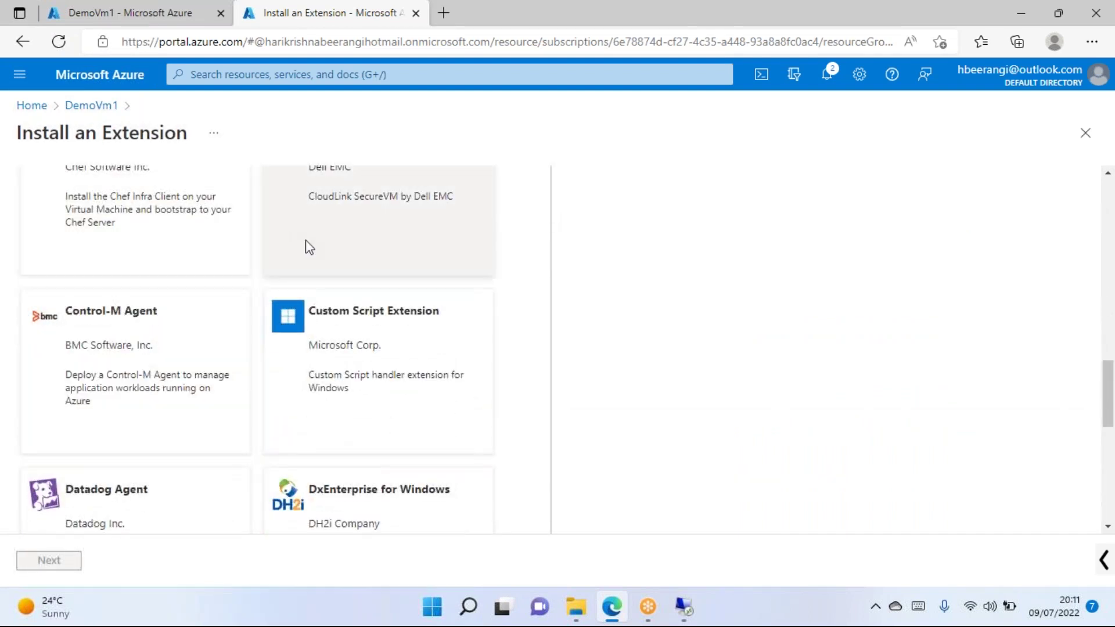
pyautogui.scroll(-2, 143, 302)
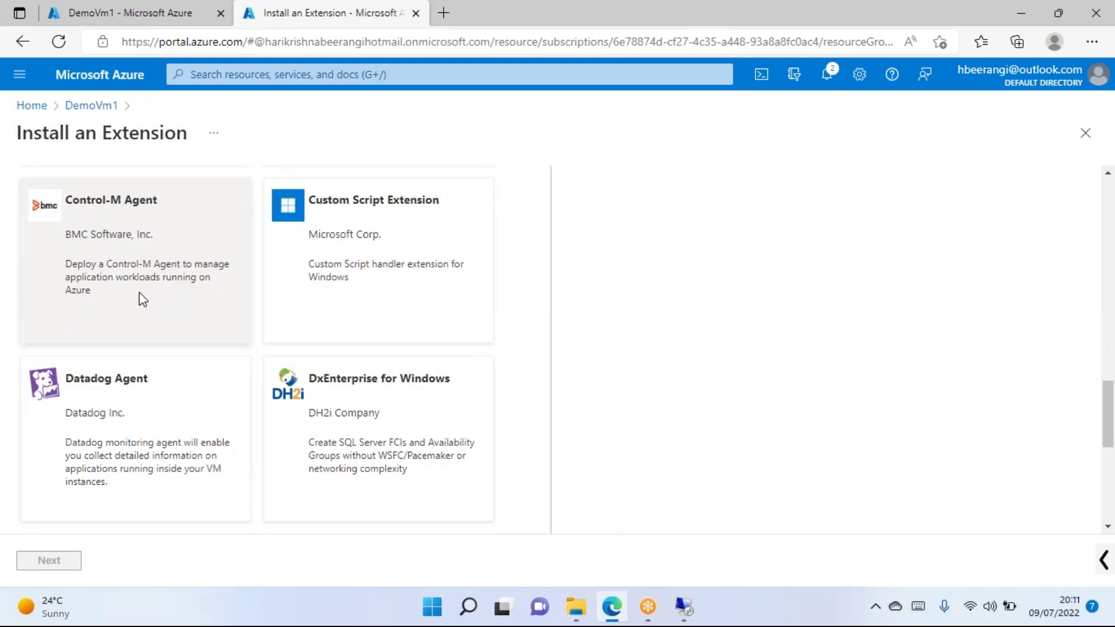
pyautogui.scroll(2, 142, 304)
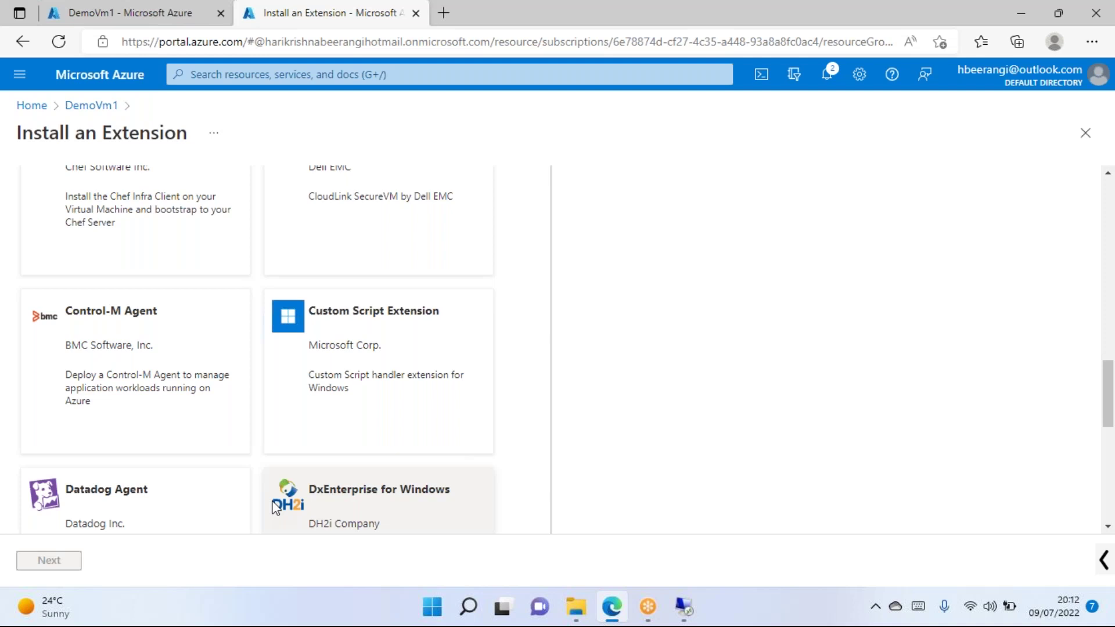
pyautogui.scroll(-5, 323, 386)
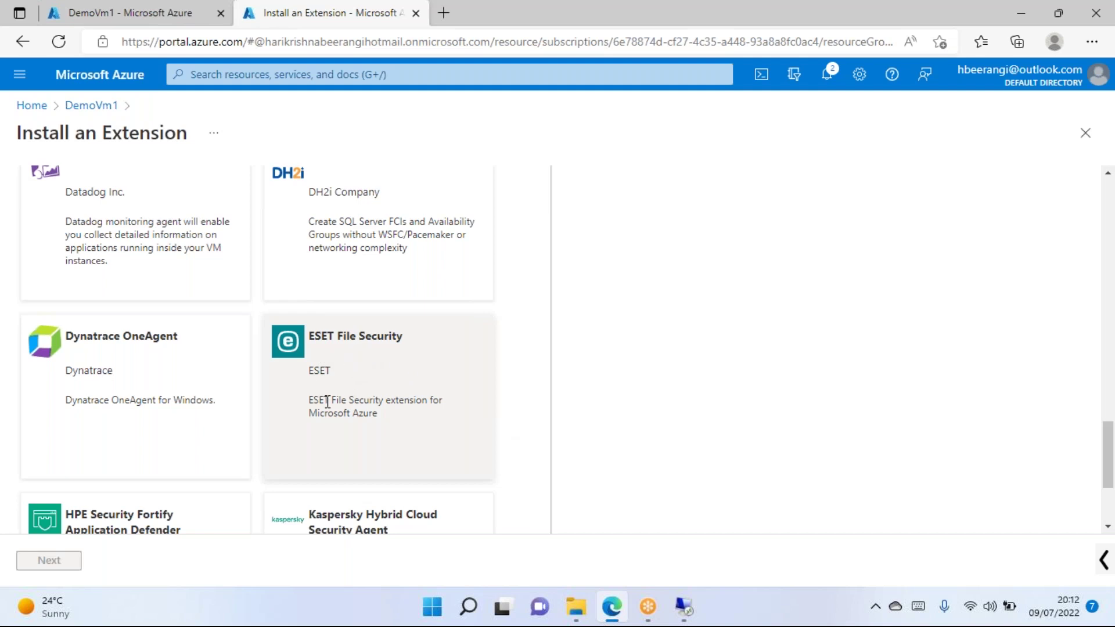
pyautogui.scroll(5, 333, 413)
pyautogui.scroll(13, 334, 413)
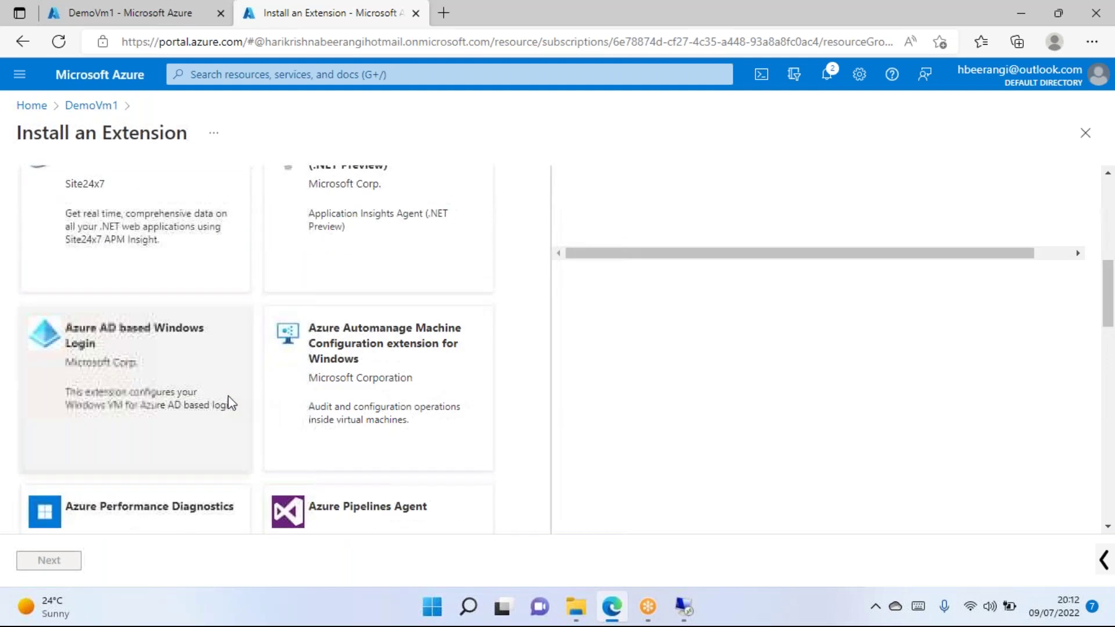
pyautogui.scroll(5, 204, 385)
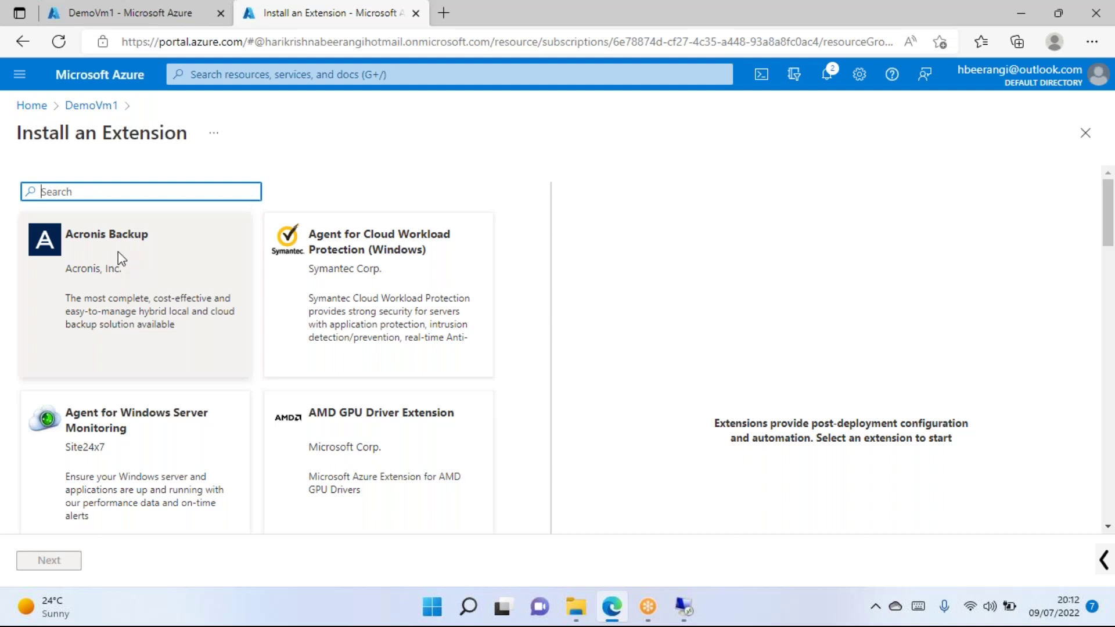
pyautogui.scroll(-3, 125, 277)
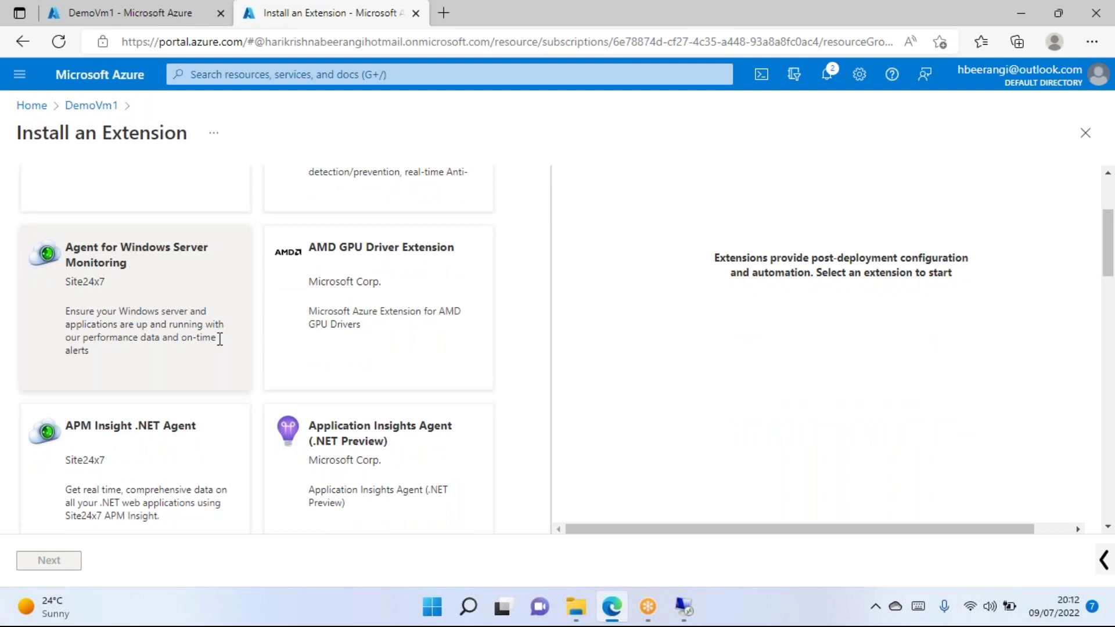
pyautogui.scroll(-2, 441, 306)
pyautogui.scroll(-10, 432, 305)
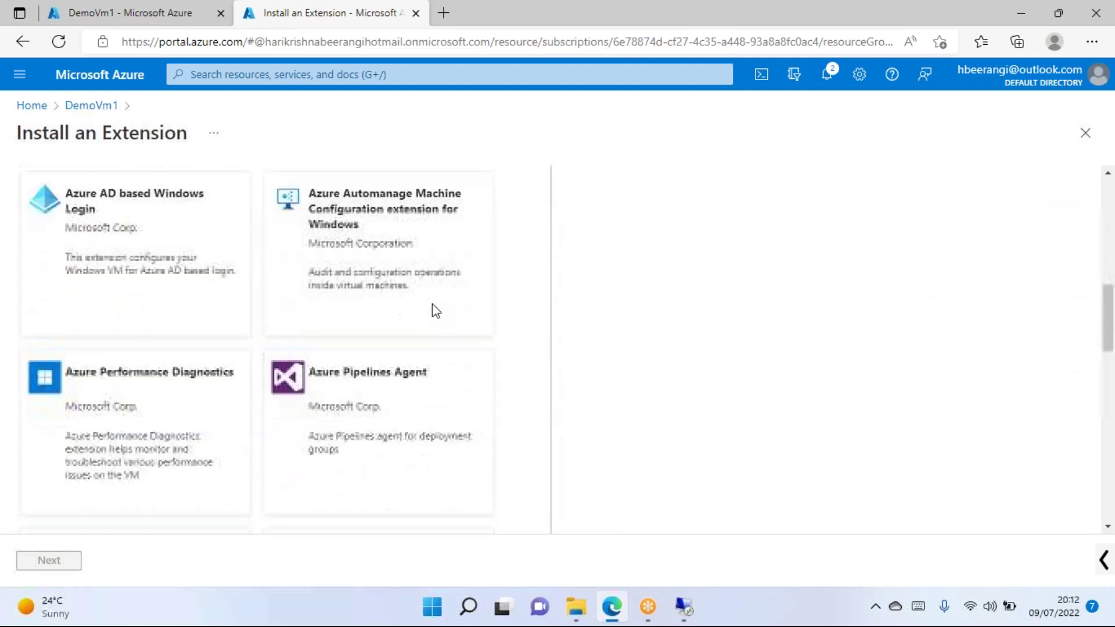
pyautogui.scroll(-3, 331, 385)
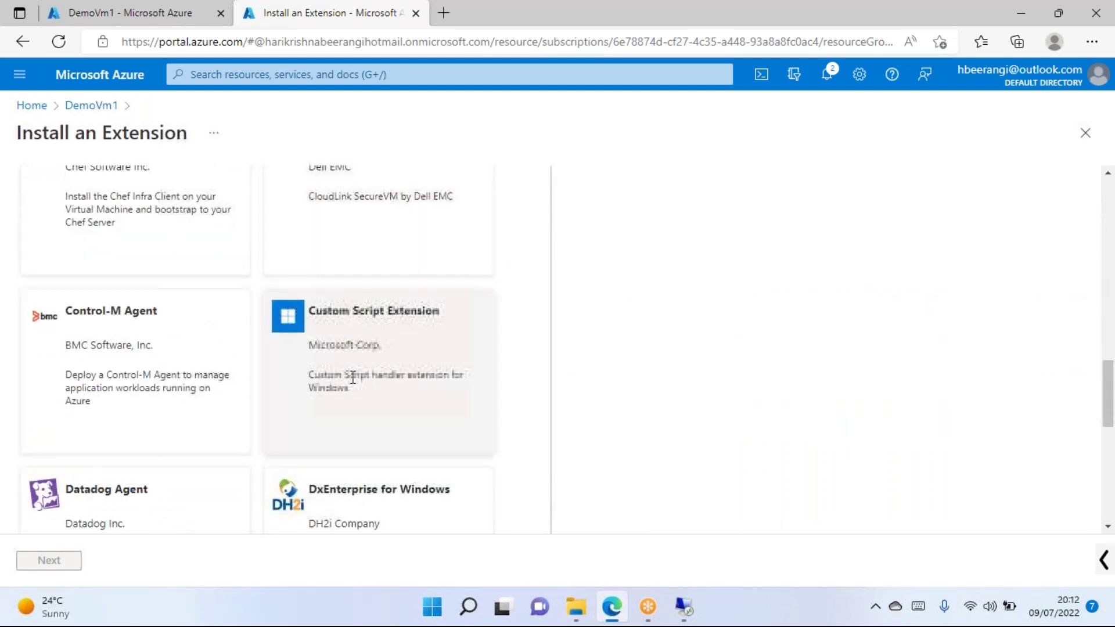
pyautogui.scroll(-2, 191, 451)
pyautogui.scroll(-6, 191, 452)
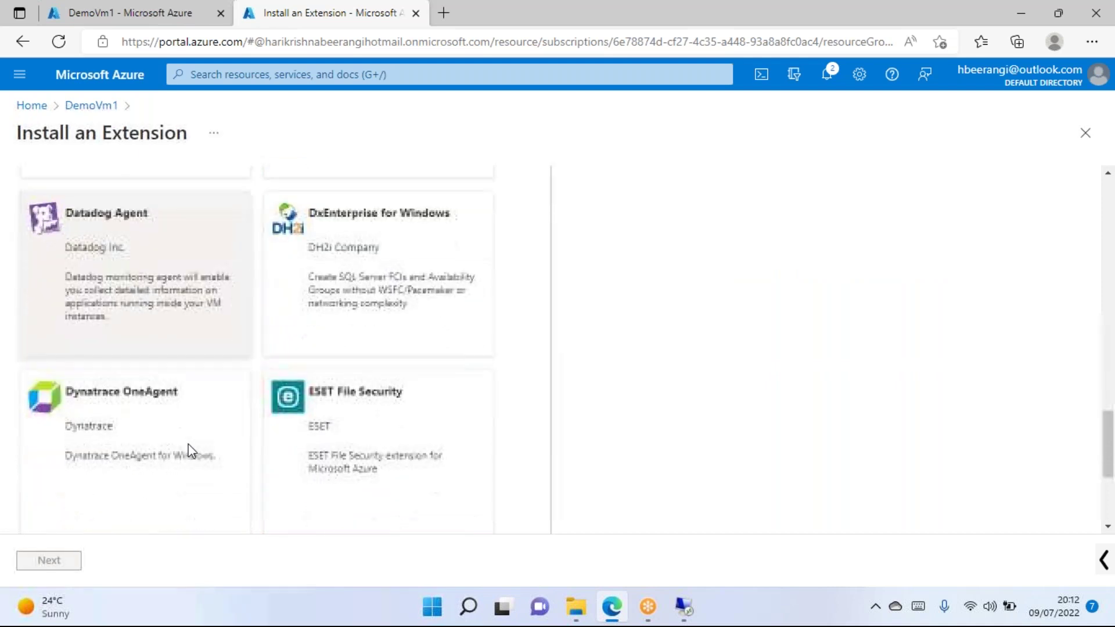
# Choose the ESET File Security extension and proceed to its configuration page.
pyautogui.scroll(3, 406, 375)
pyautogui.click(405, 372)
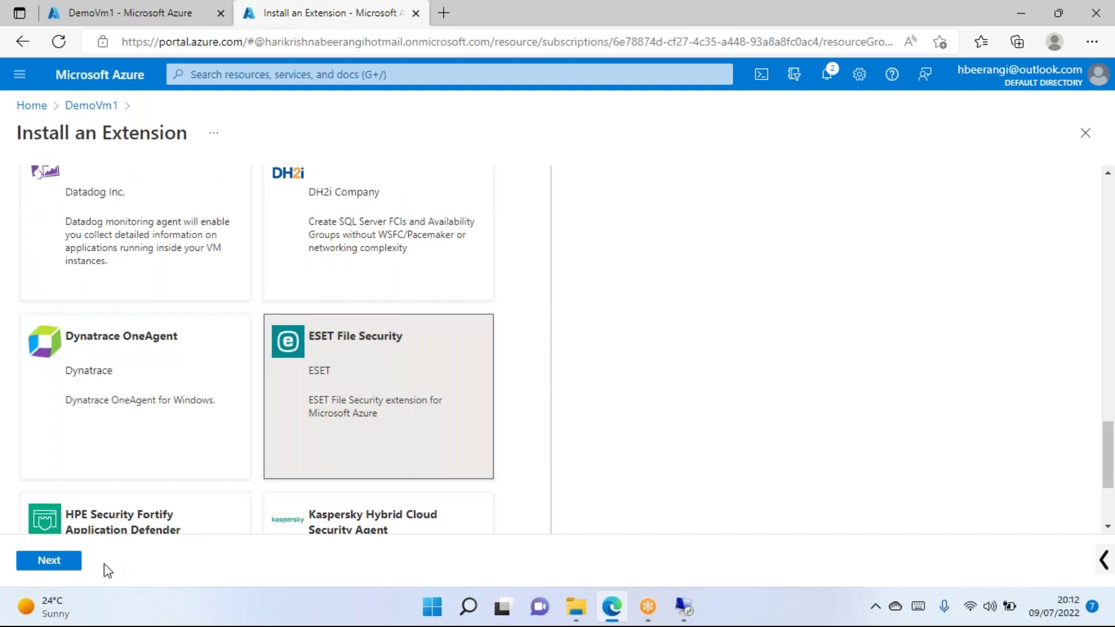
pyautogui.click(51, 562)
pyautogui.click(51, 564)
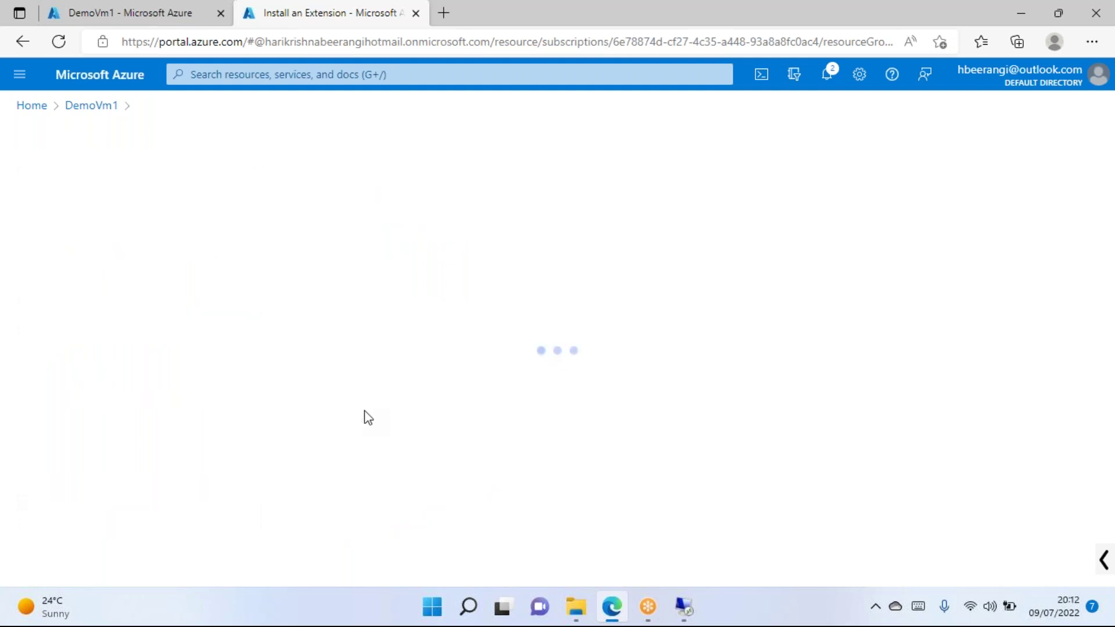
# Look over the ESET File Security options, validate them under Review + create, and return to DemoVm1's extensions without creating it.
pyautogui.click(284, 230)
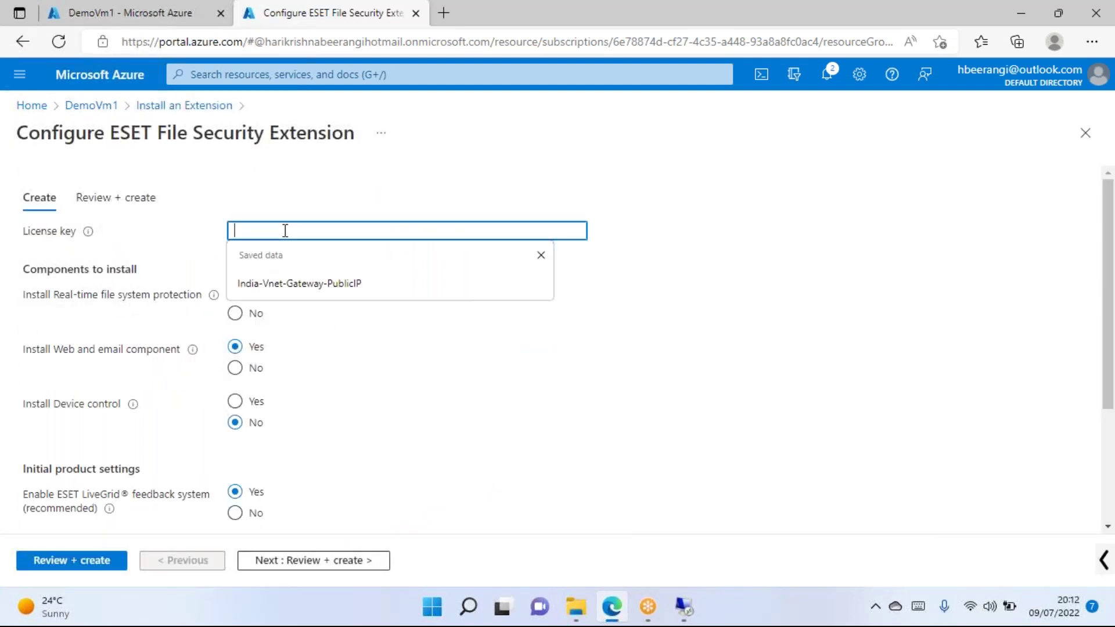
pyautogui.click(713, 241)
pyautogui.scroll(-3, 468, 378)
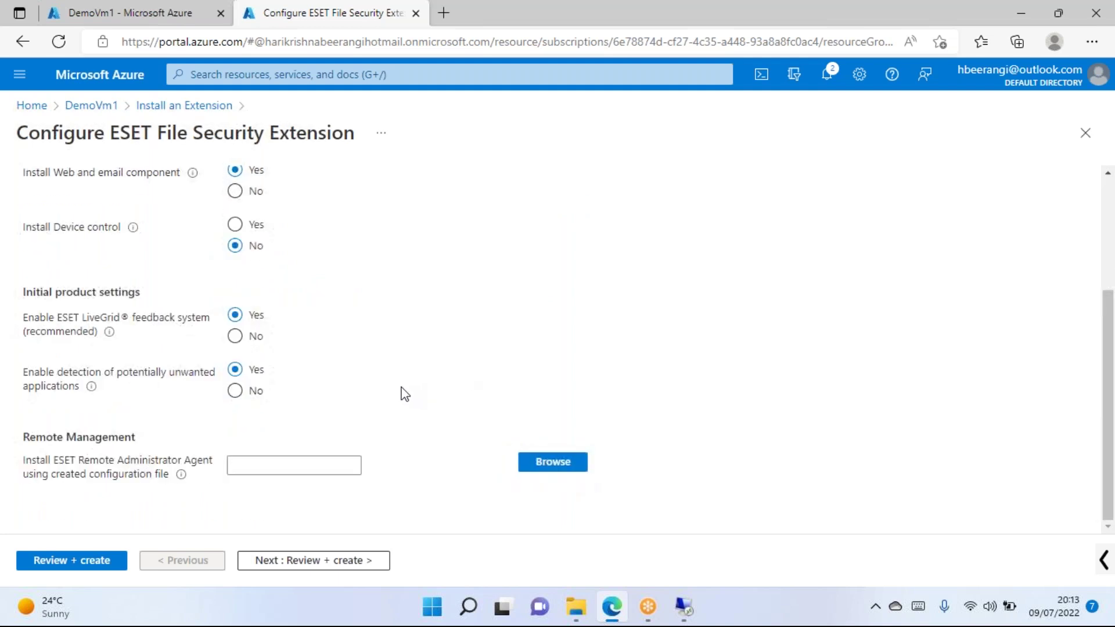
pyautogui.click(73, 566)
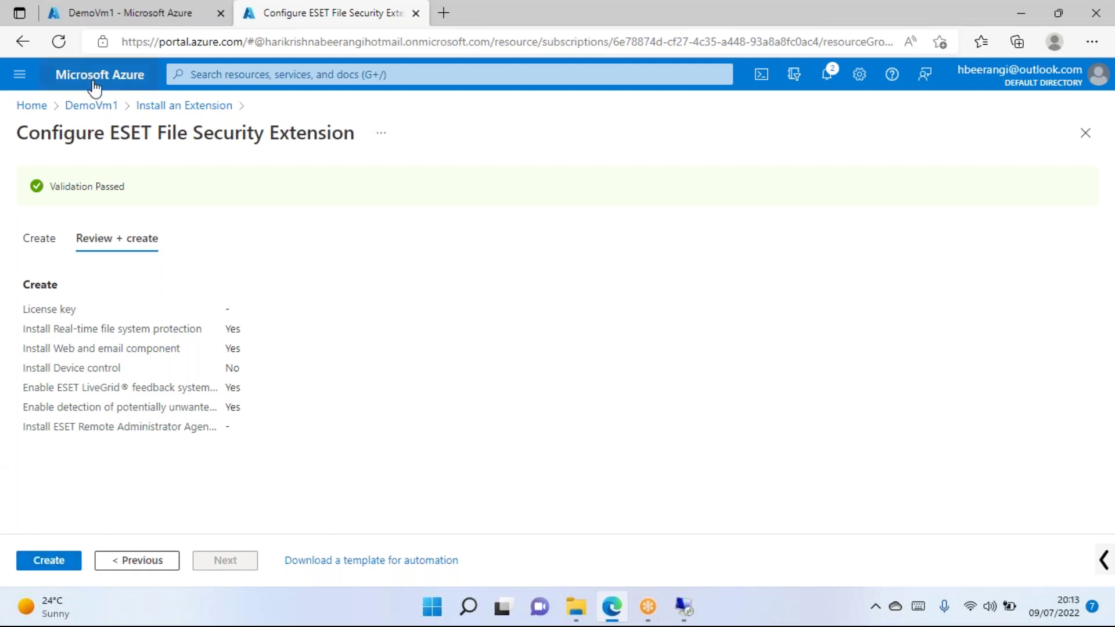
pyautogui.click(98, 108)
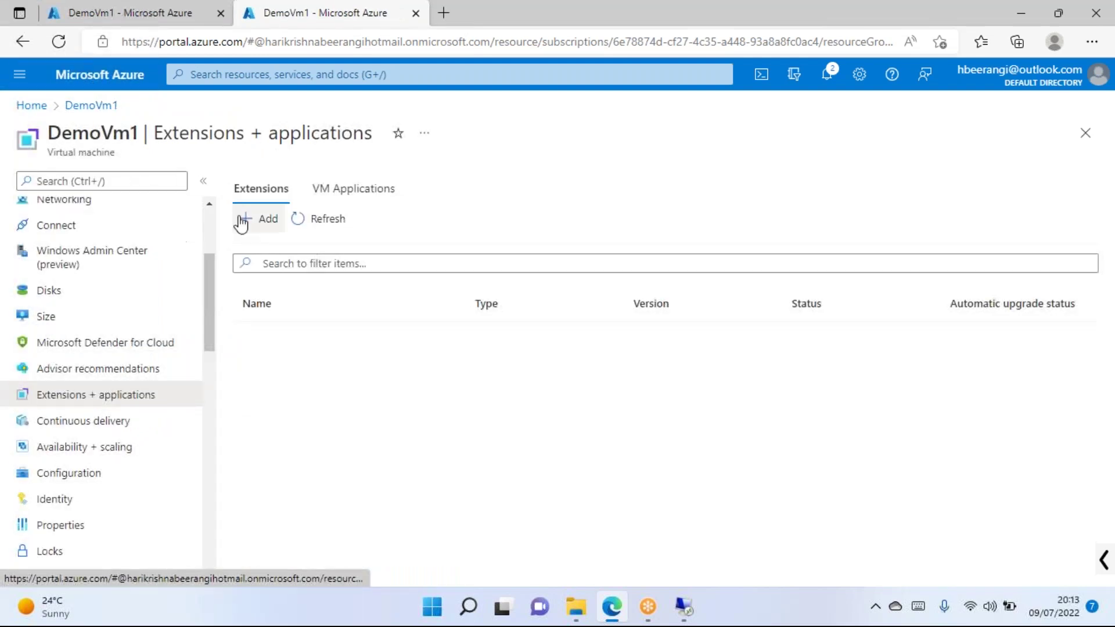
# Reopen the list of installable extensions, look through it again, and return to DemoVm1's Extensions + applications page.
pyautogui.click(269, 222)
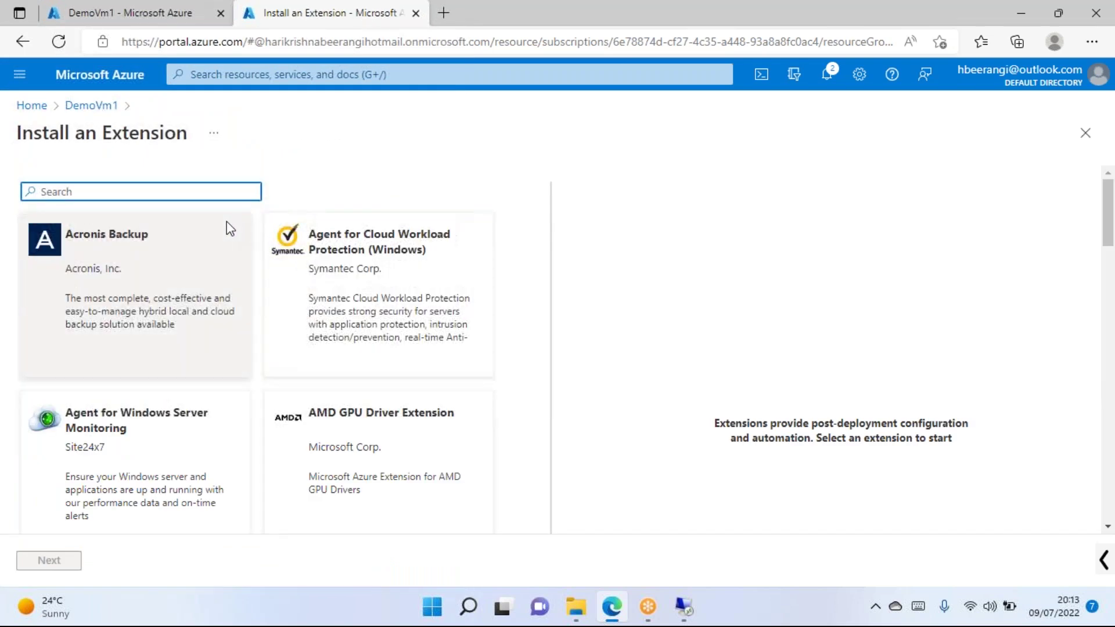
pyautogui.scroll(-10, 336, 459)
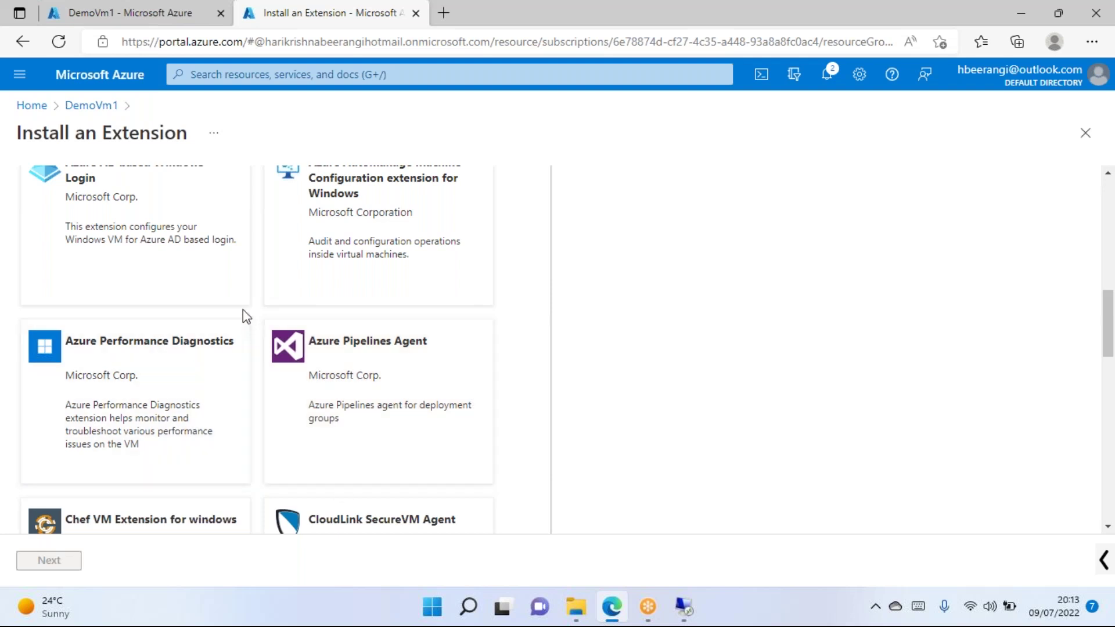
pyautogui.scroll(10, 241, 270)
pyautogui.scroll(3, 241, 270)
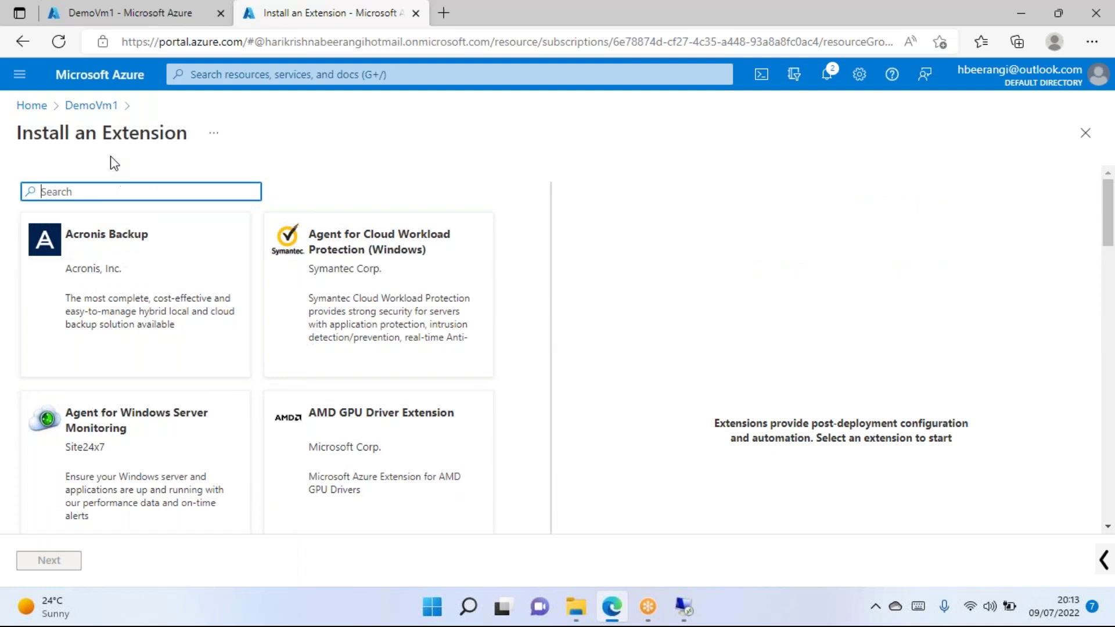
pyautogui.click(88, 106)
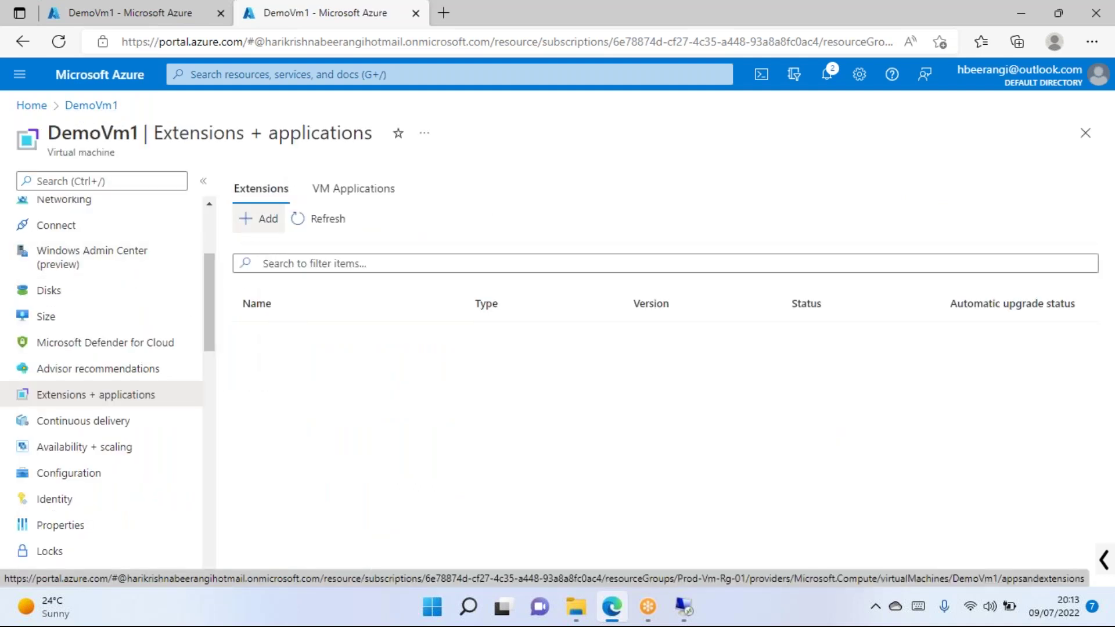
# View DemoVm1's VM Applications and look over the portal's main list of services.
pyautogui.click(351, 191)
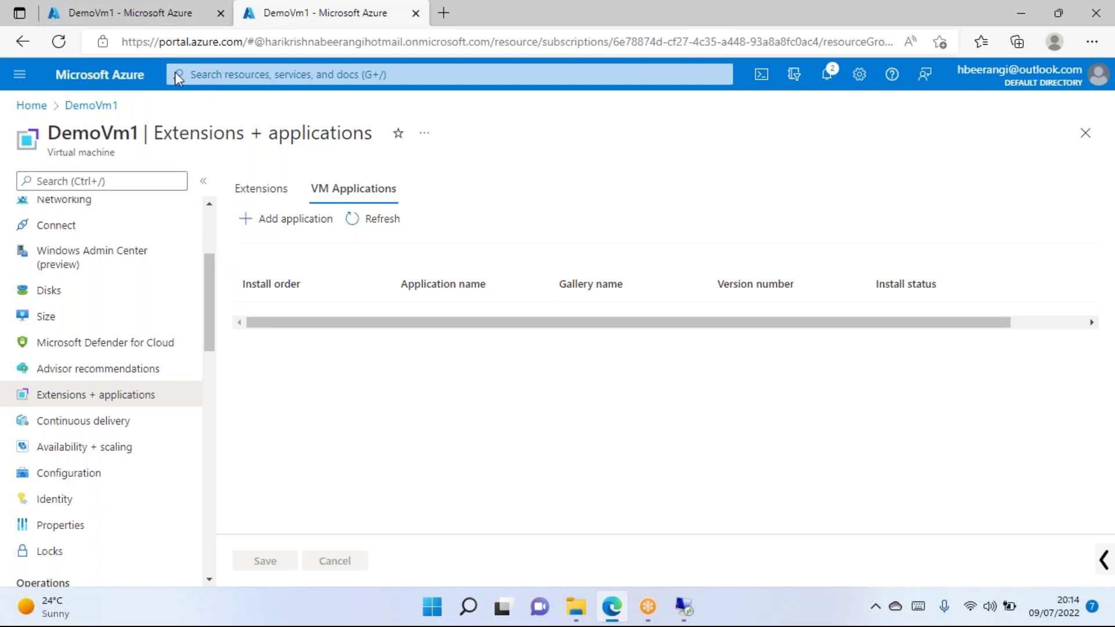
pyautogui.click(20, 76)
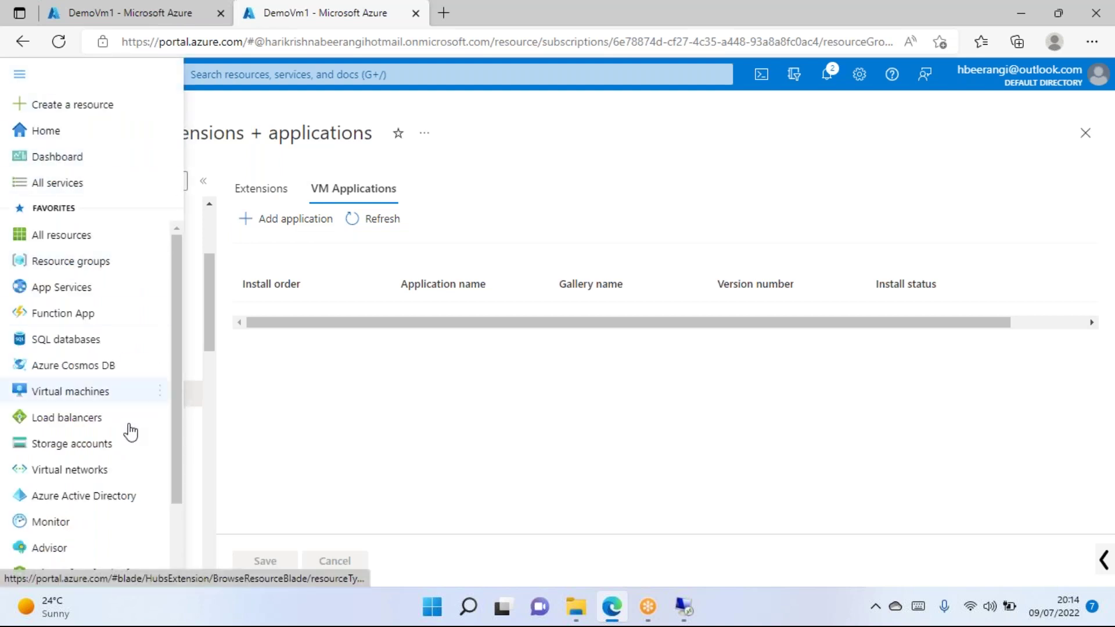
pyautogui.click(573, 121)
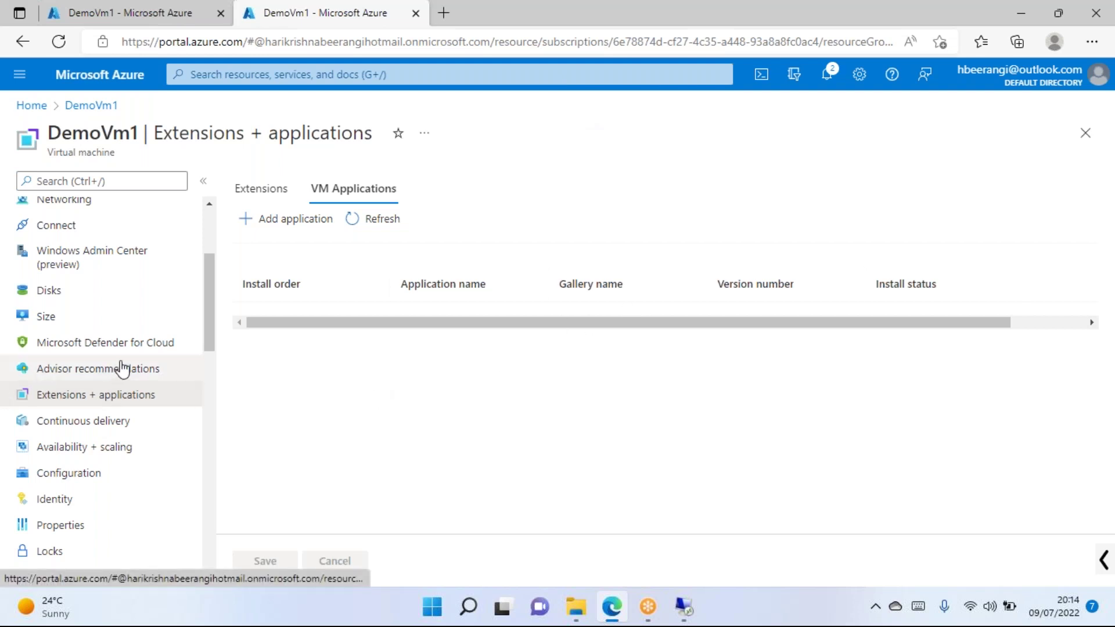
# Review DemoVm1's Continuous delivery and Availability + scaling settings.
pyautogui.scroll(-2, 128, 378)
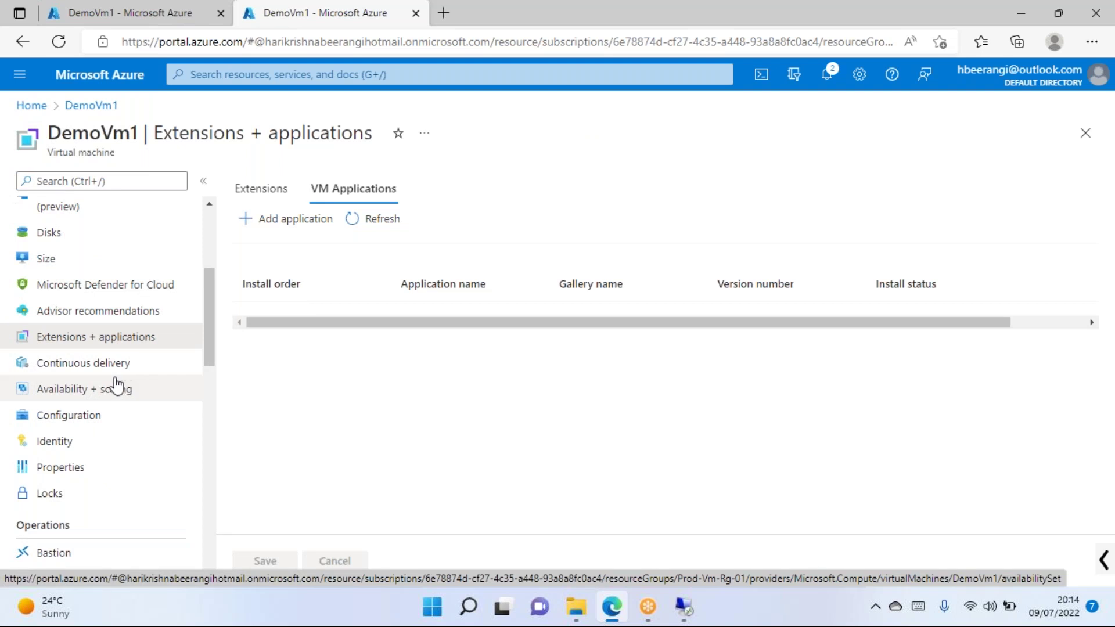
pyautogui.click(121, 366)
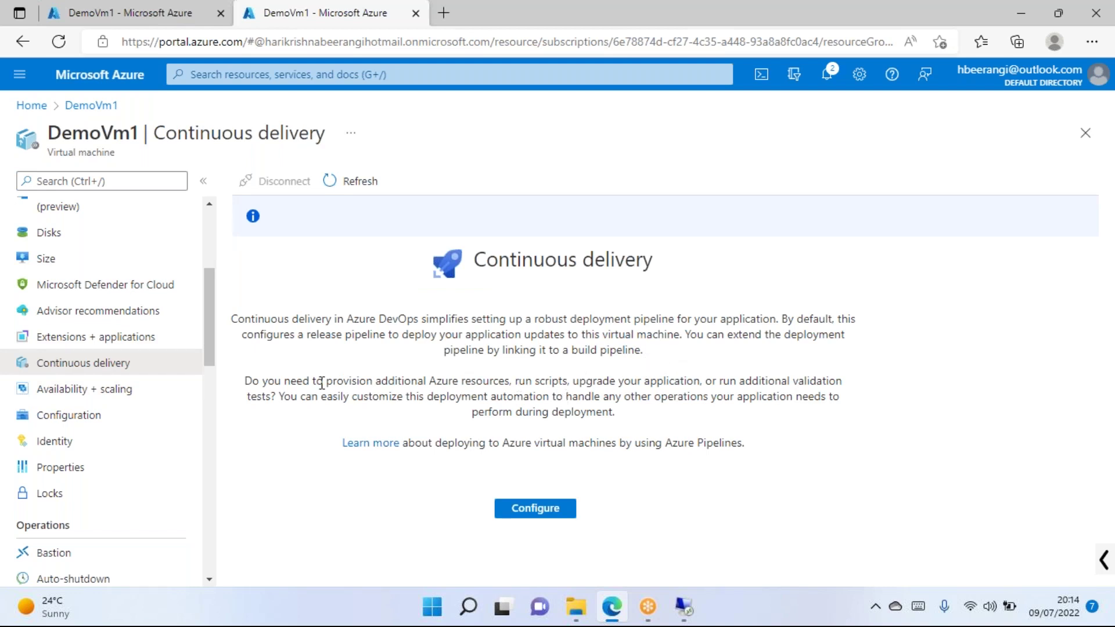
pyautogui.click(64, 389)
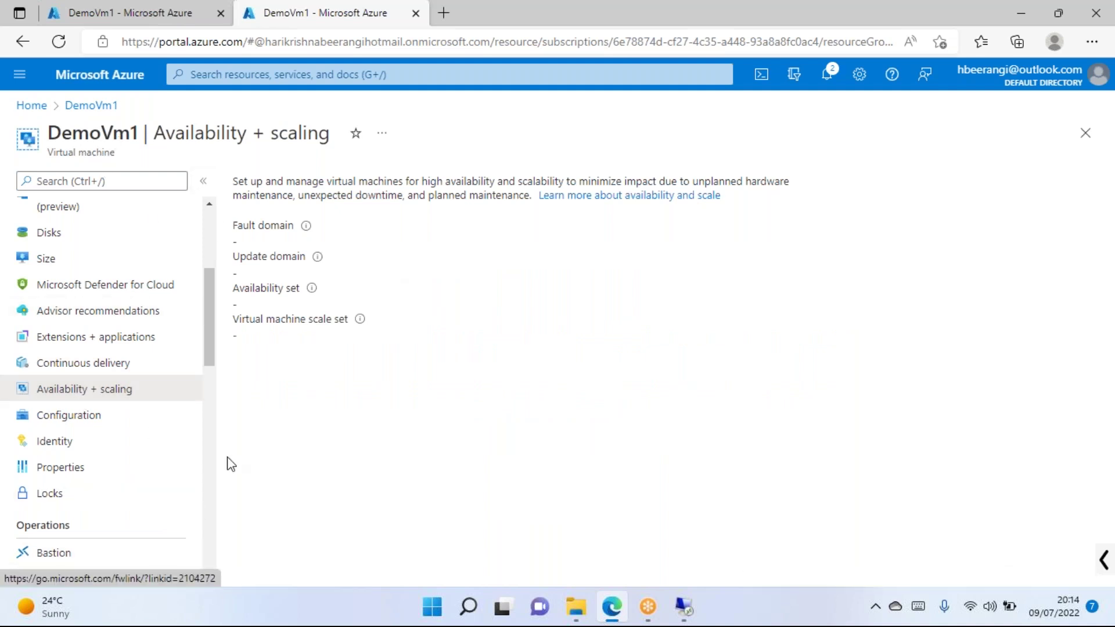
# Go to DemoVm1's Configuration settings and examine the just-in-time VM access option.
pyautogui.click(92, 423)
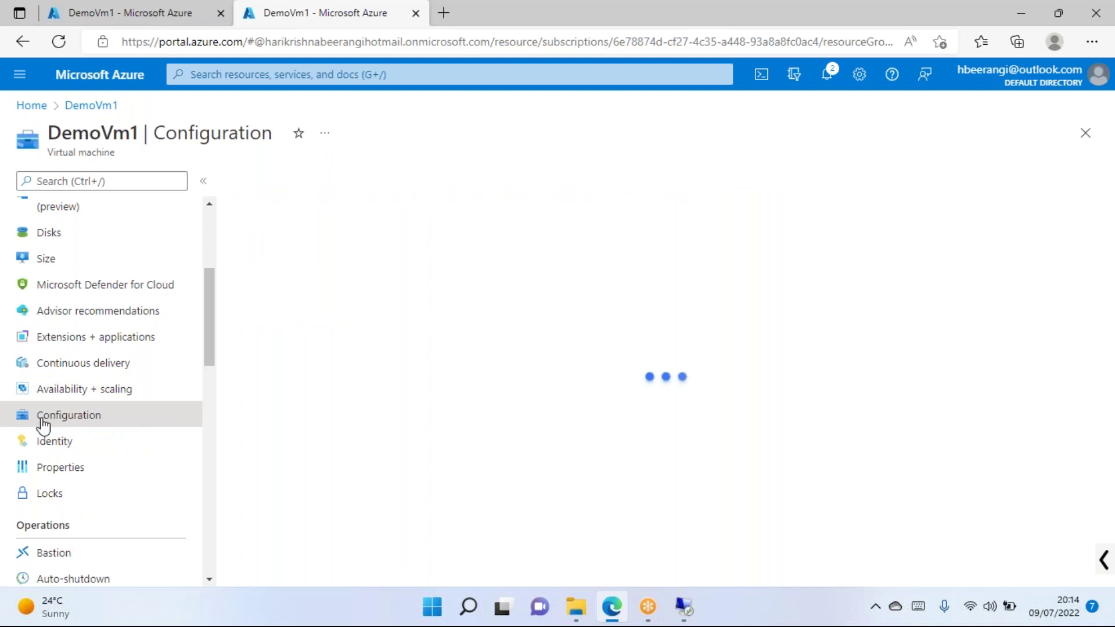
pyautogui.scroll(-2, 384, 379)
pyautogui.scroll(2, 334, 361)
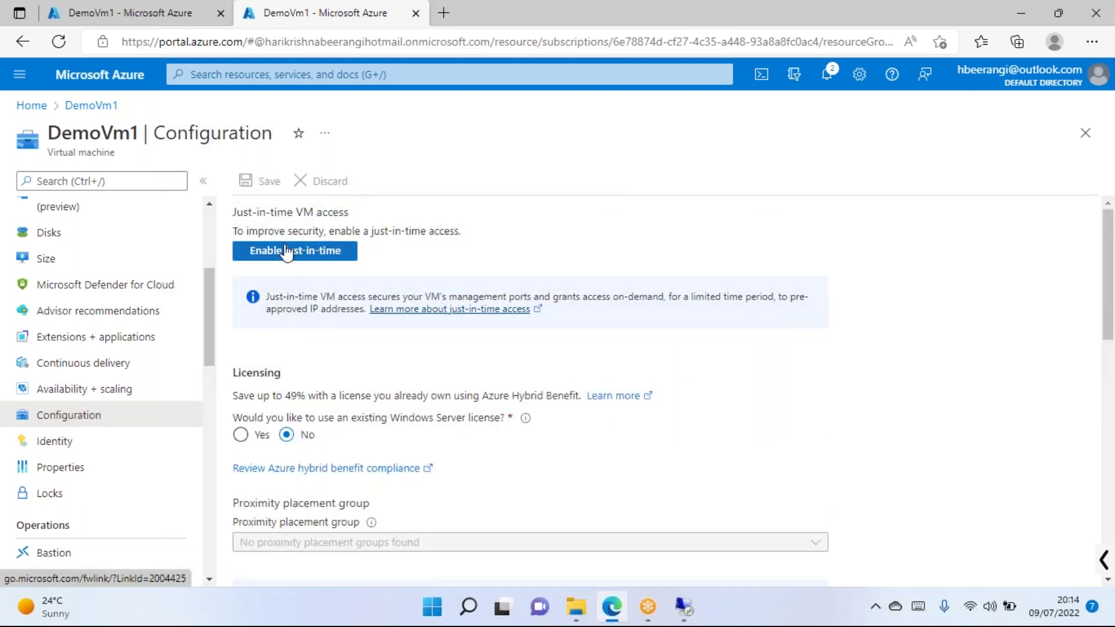
pyautogui.moveTo(248, 232); pyautogui.dragTo(336, 219)
pyautogui.click(368, 190)
# Check DemoVm1's Microsoft Defender for Cloud page for just-in-time access, and review the licensing, host and capacity reservation settings in Configuration.
pyautogui.scroll(1, 46, 383)
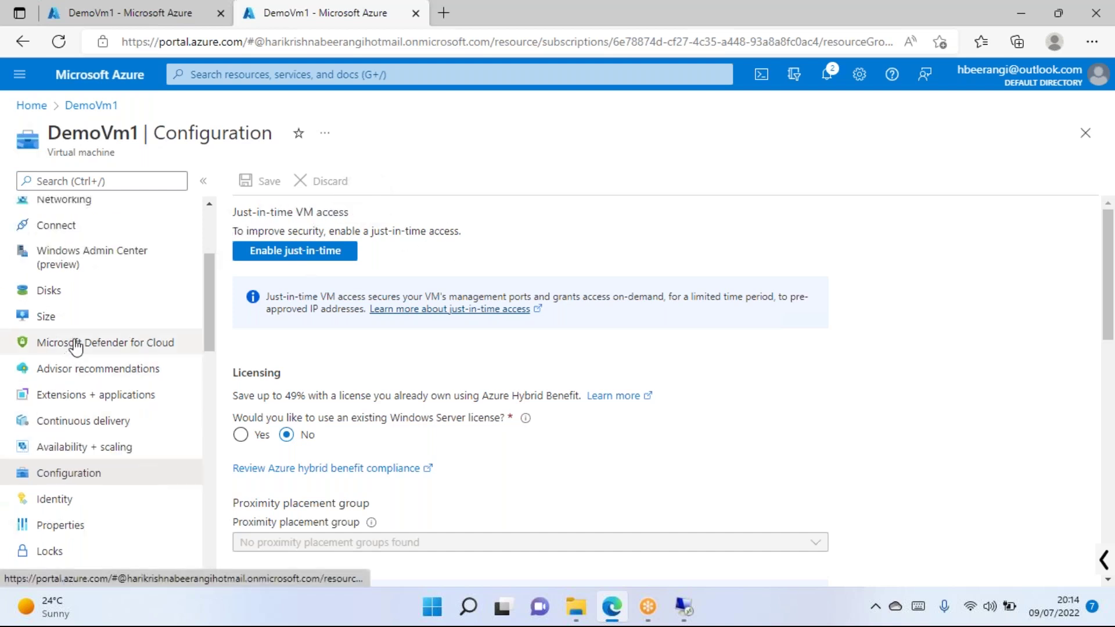
pyautogui.click(122, 345)
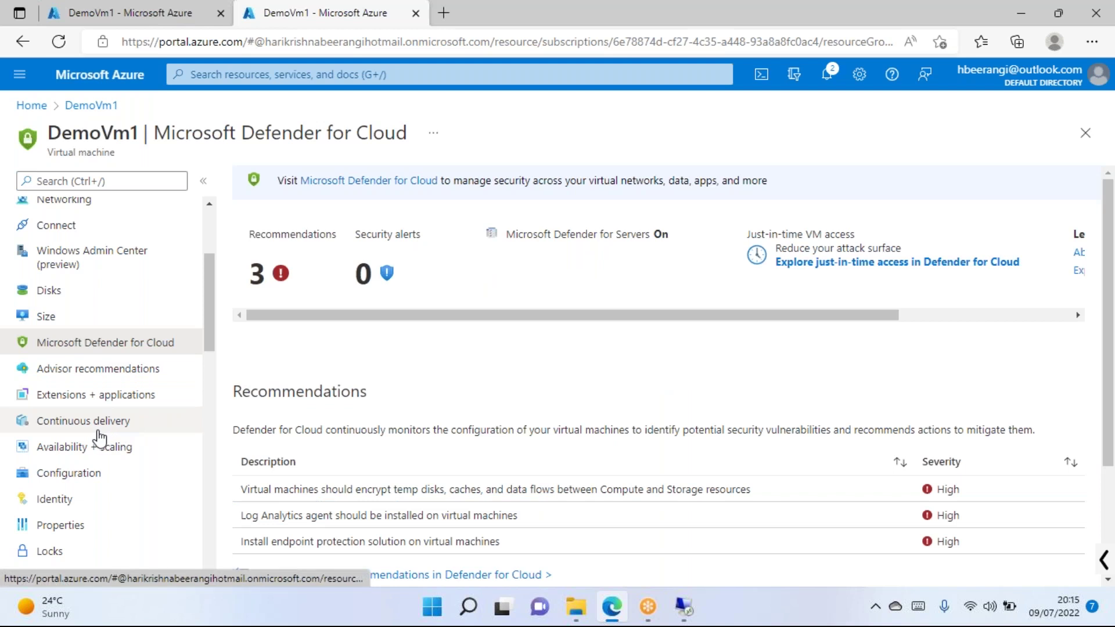
pyautogui.click(88, 474)
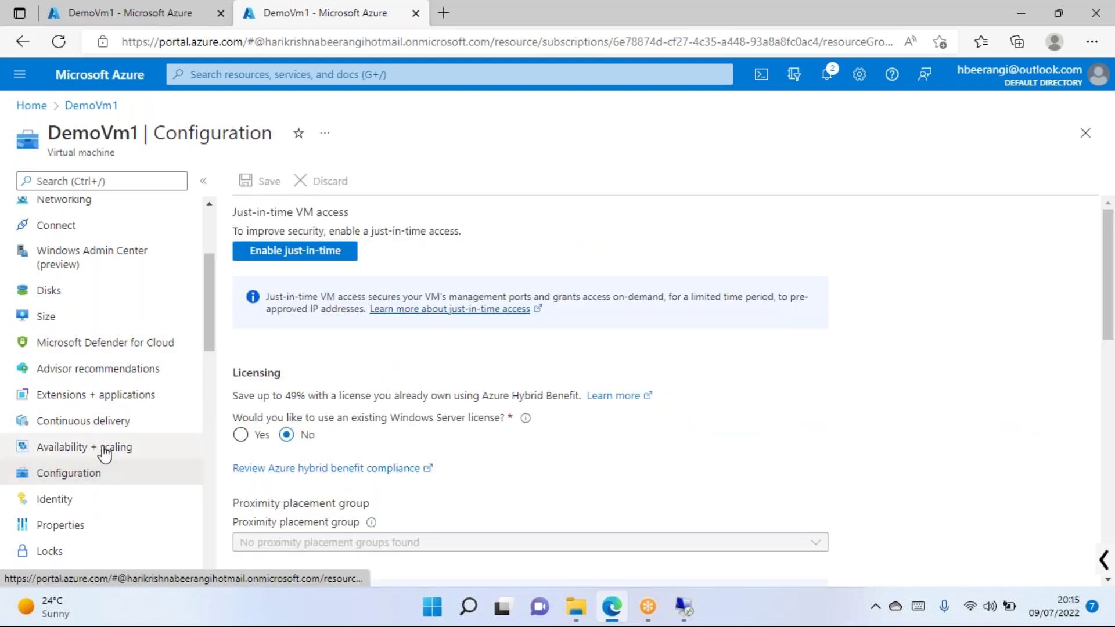
pyautogui.scroll(-5, 291, 343)
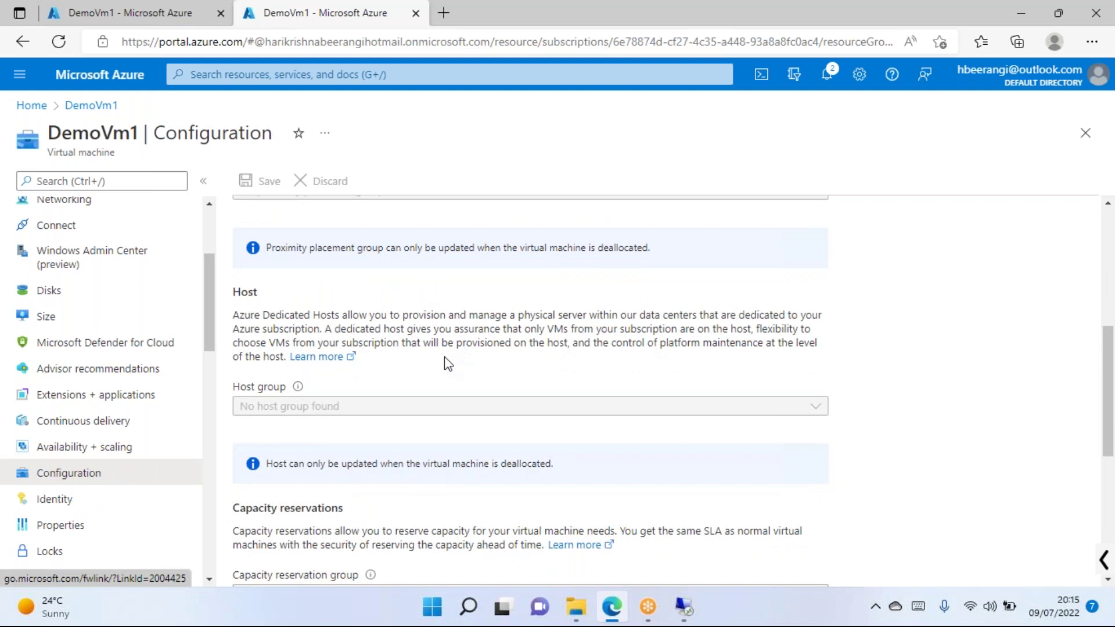
pyautogui.scroll(5, 296, 281)
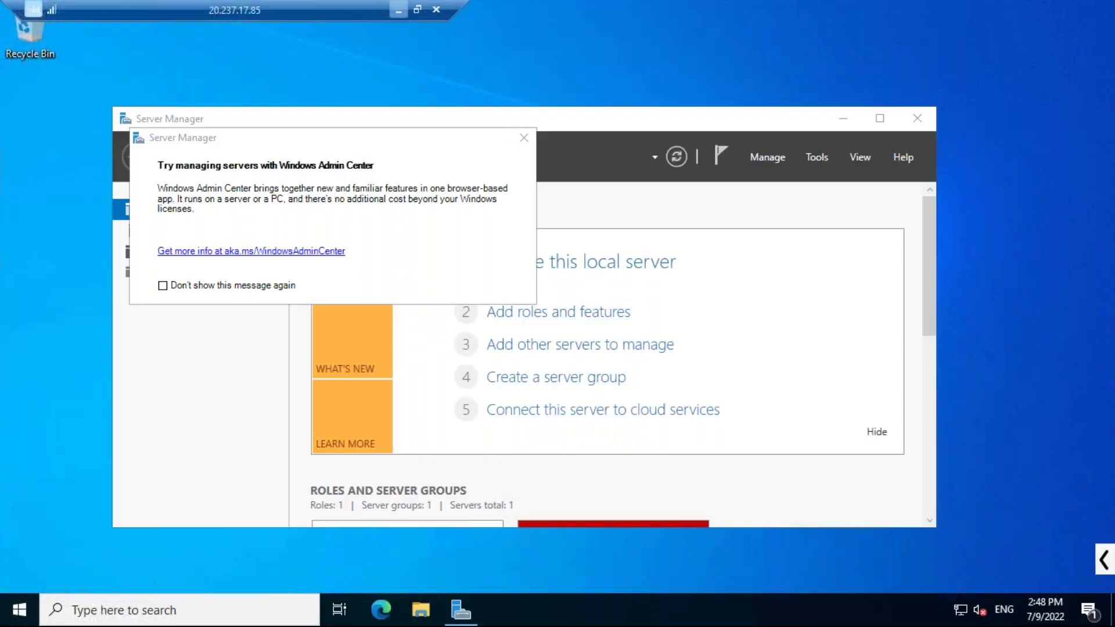
# Close Server Manager in DemoVm1's remote session and minimize the session.
pyautogui.click(685, 607)
pyautogui.click(918, 118)
pyautogui.click(398, 10)
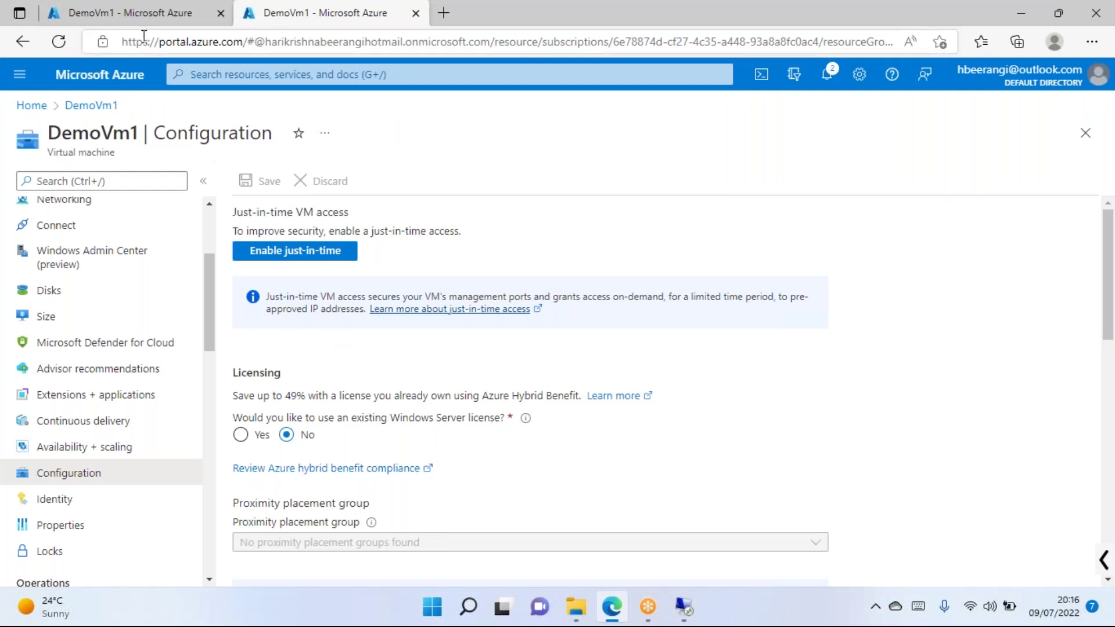
# View the inbound port rules in DemoVm1's Networking settings in the other browser tab.
pyautogui.click(145, 11)
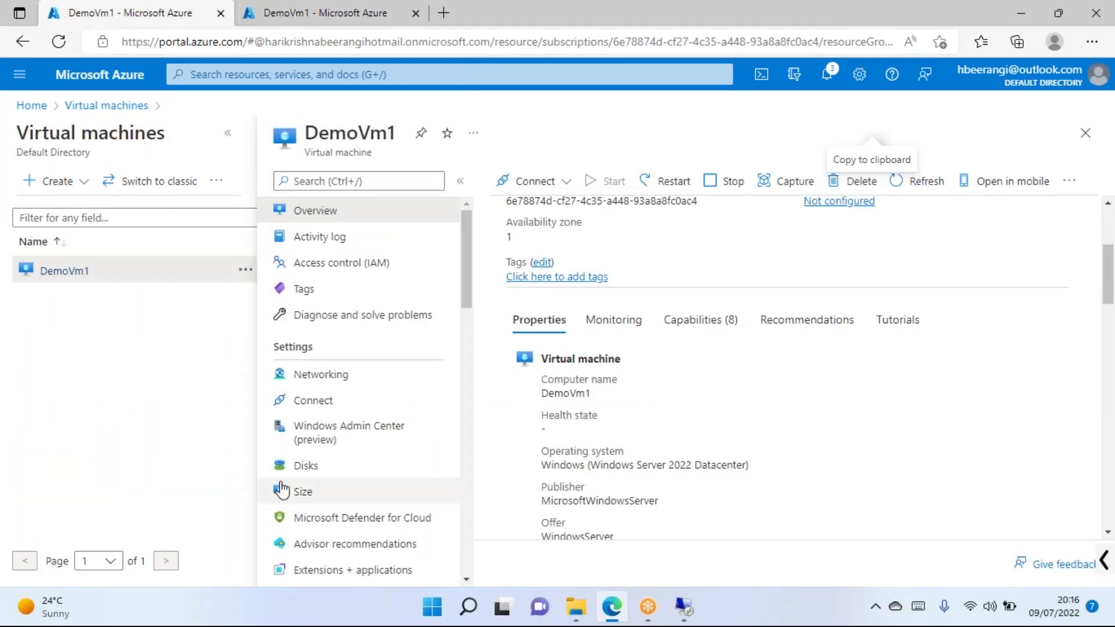
pyautogui.click(337, 374)
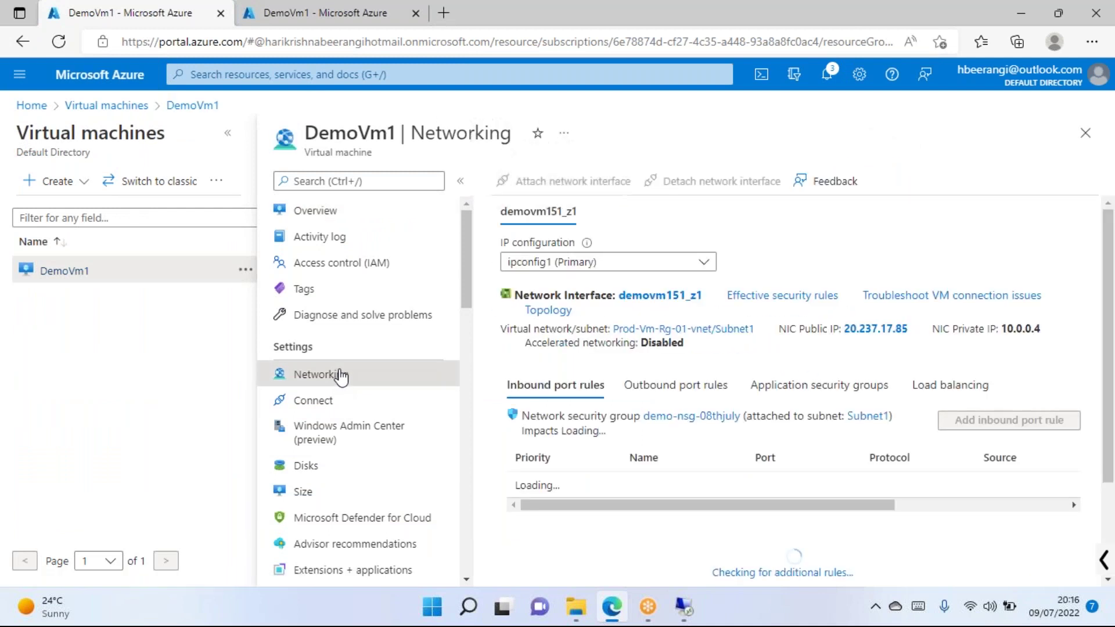
pyautogui.scroll(-2, 341, 374)
pyautogui.scroll(-1, 636, 466)
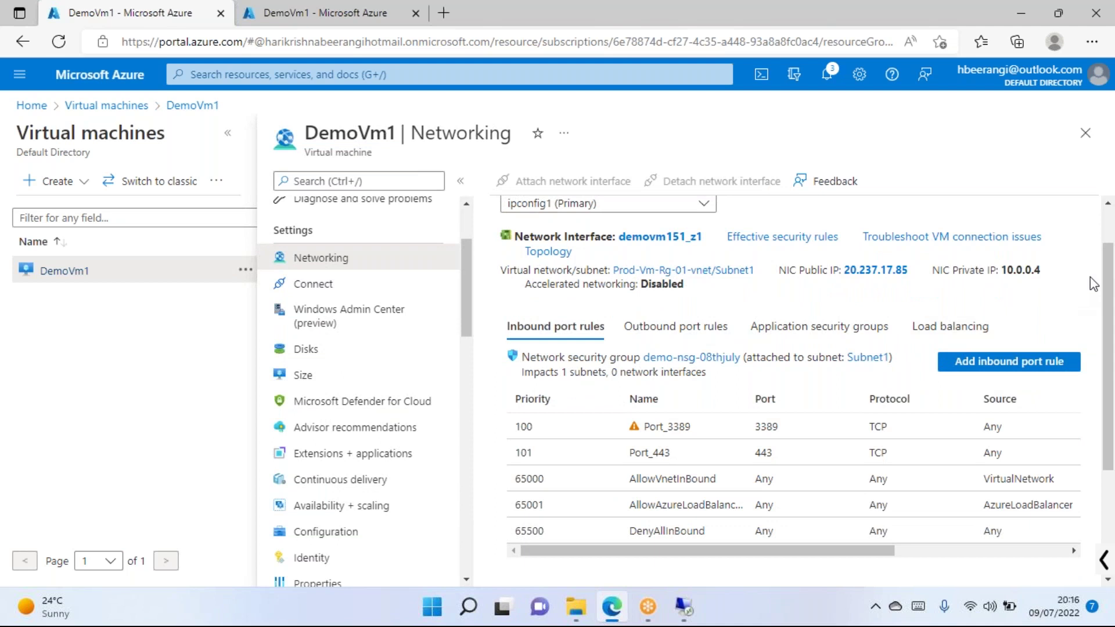
# Capture DemoVm1's Networking page and its inbound port rules with Snipping Tool, and check each rule's action.
pyautogui.click(875, 607)
pyautogui.click(768, 623)
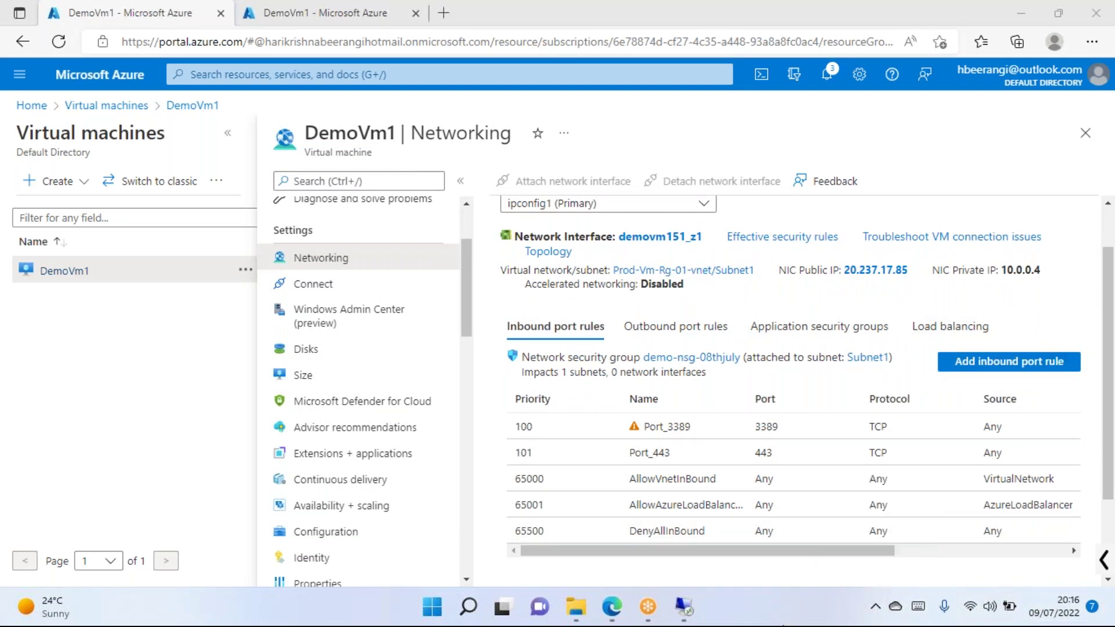
pyautogui.press('super')
pyautogui.write('sni')
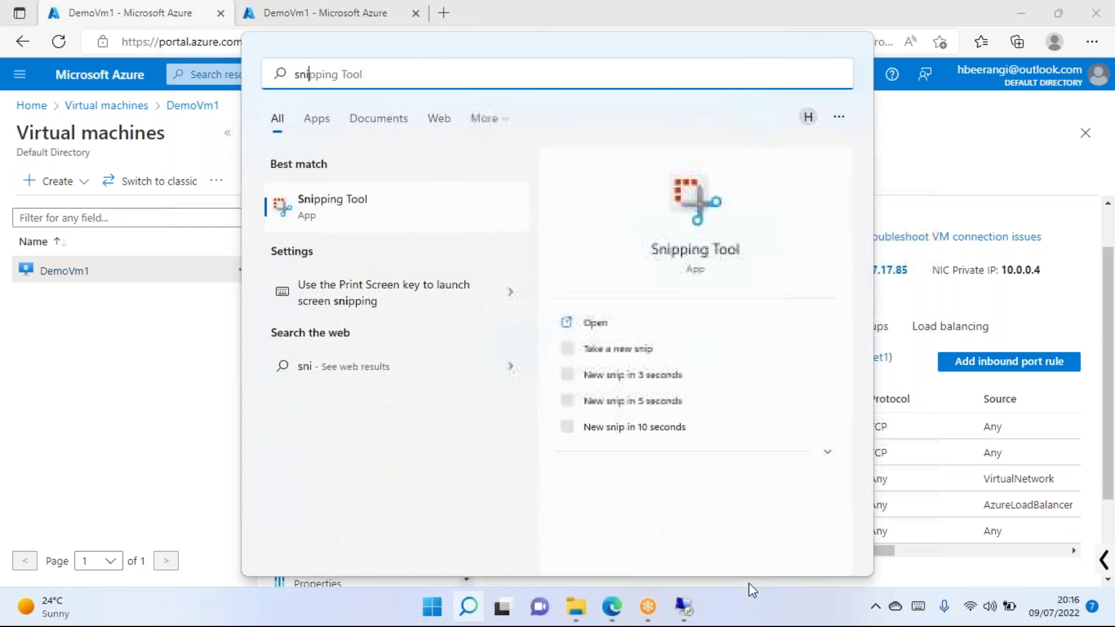
pyautogui.rightClick(388, 213)
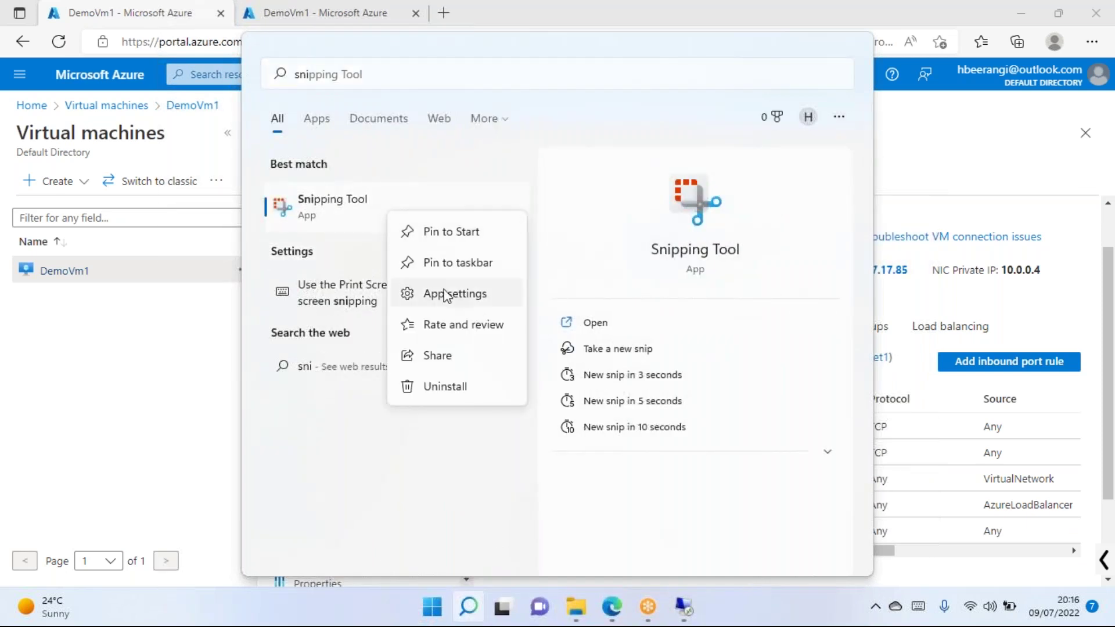
pyautogui.click(616, 330)
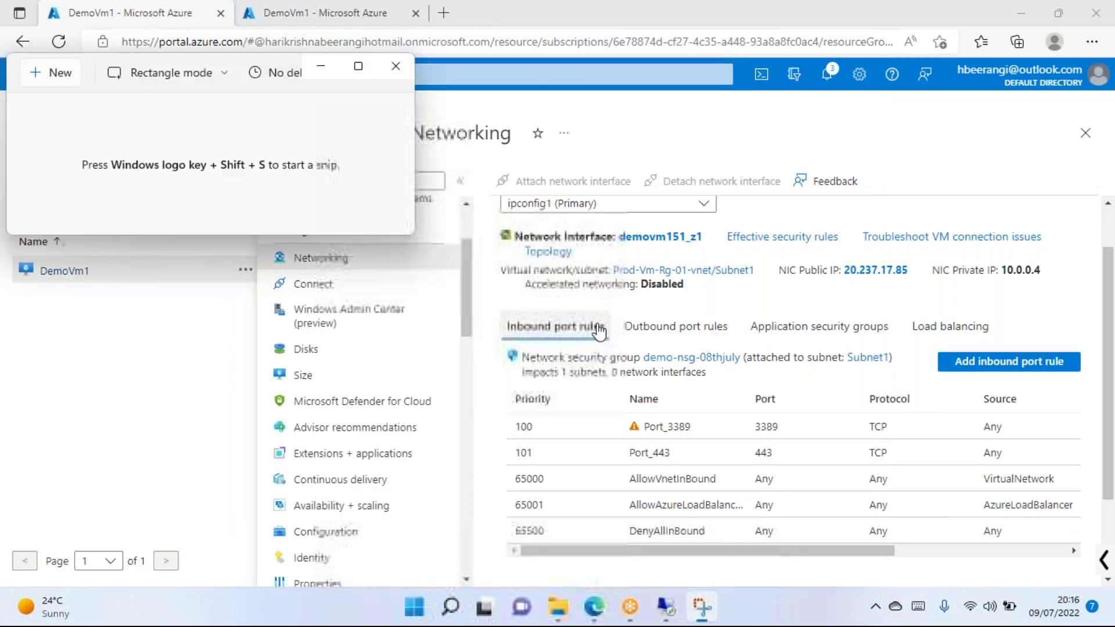
pyautogui.click(61, 100)
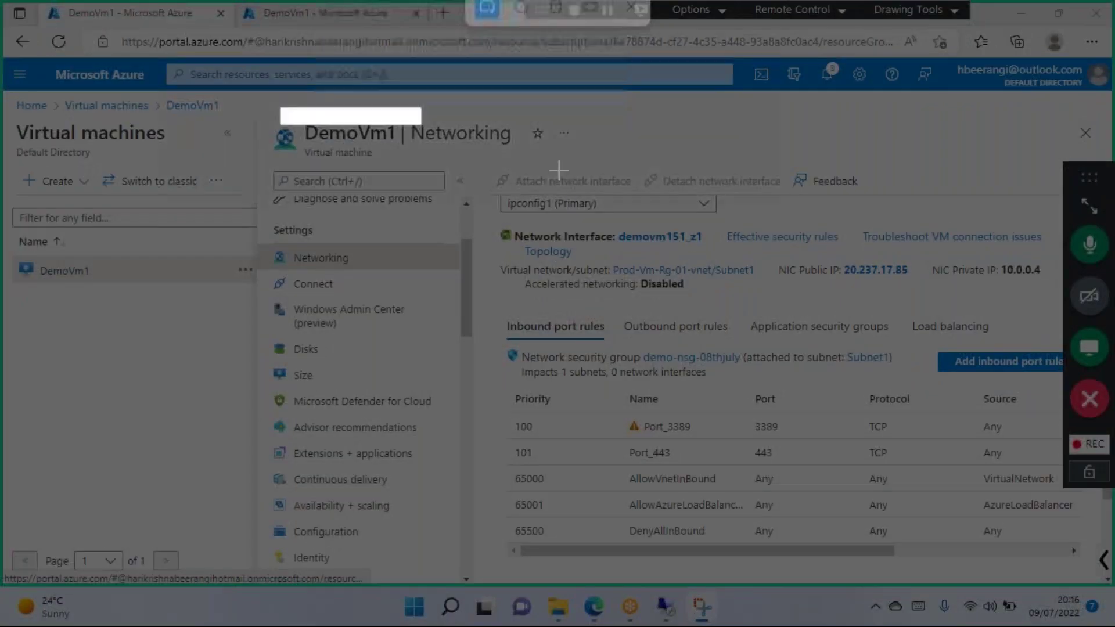
pyautogui.moveTo(559, 170); pyautogui.dragTo(1057, 553)
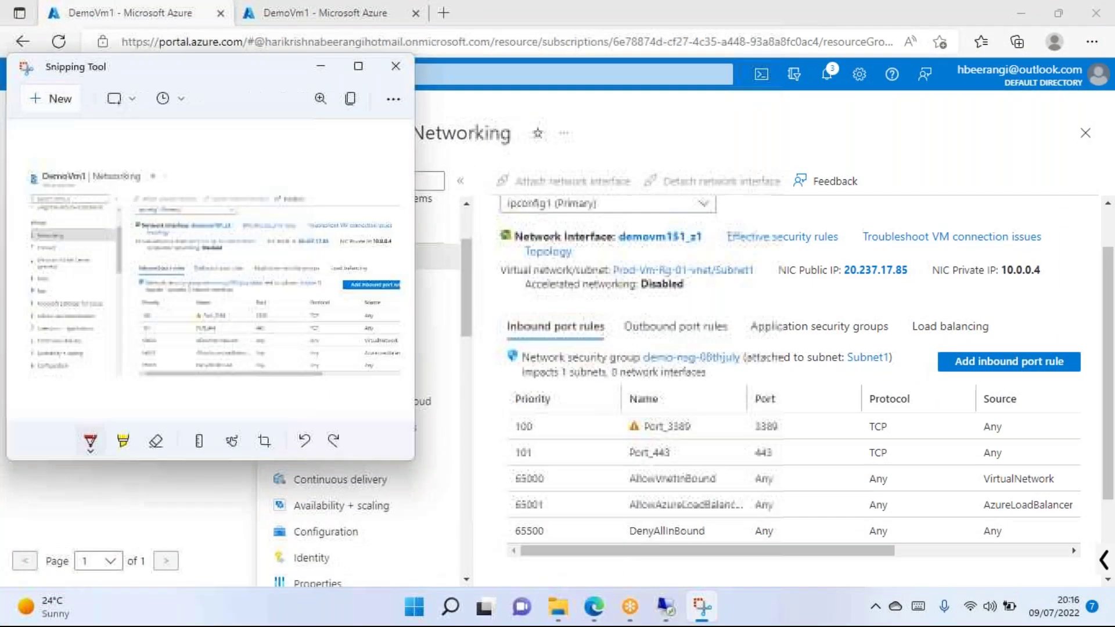
pyautogui.click(323, 70)
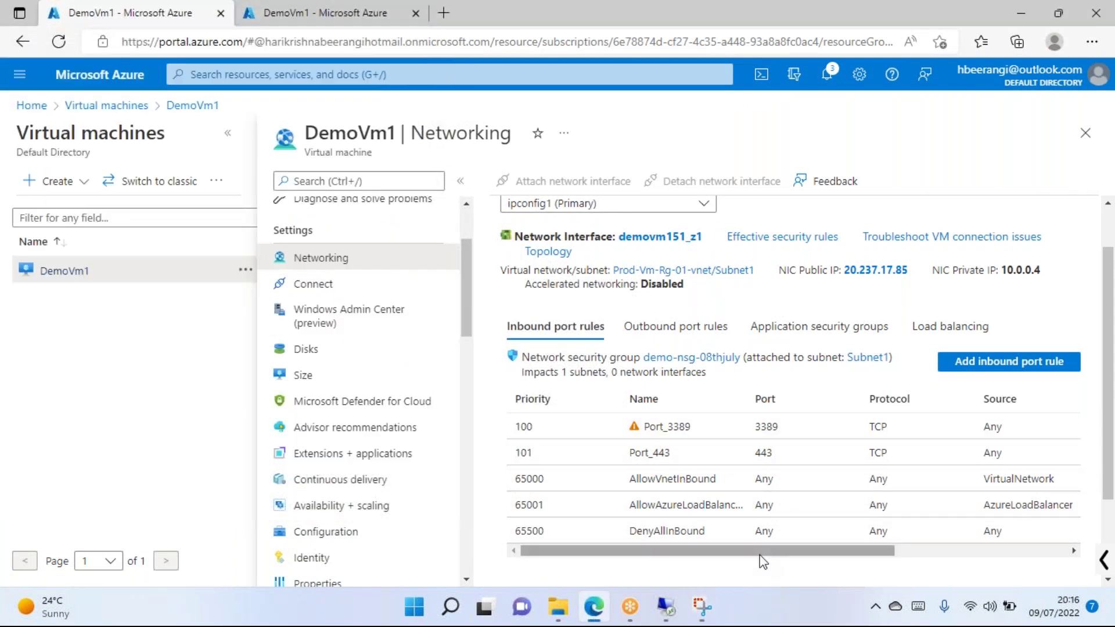
pyautogui.moveTo(761, 553); pyautogui.dragTo(941, 549)
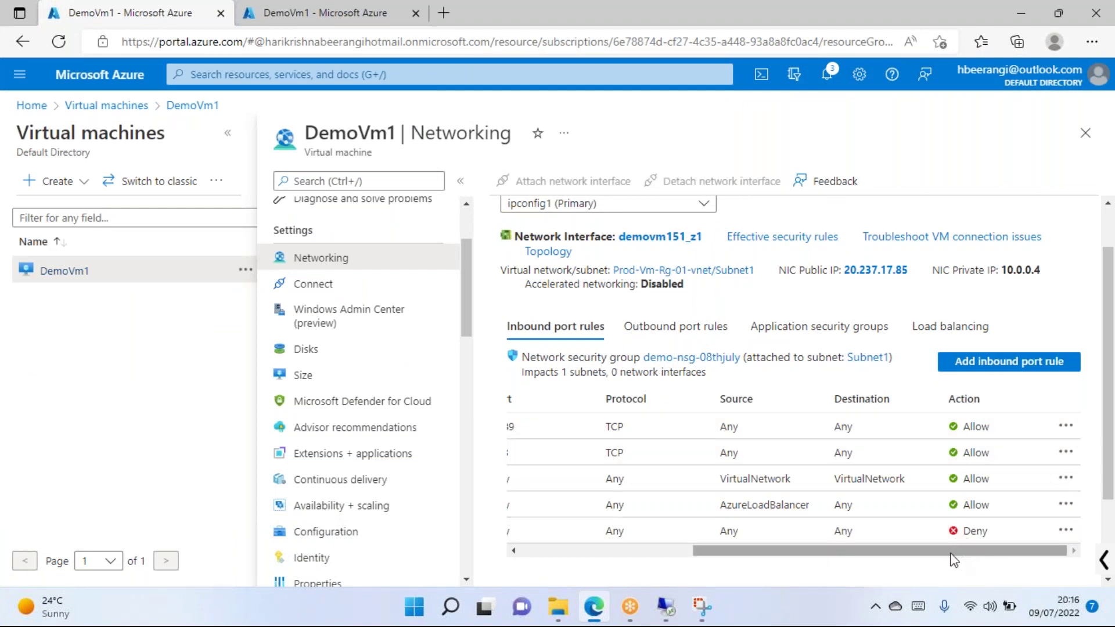
pyautogui.moveTo(953, 560); pyautogui.dragTo(623, 560)
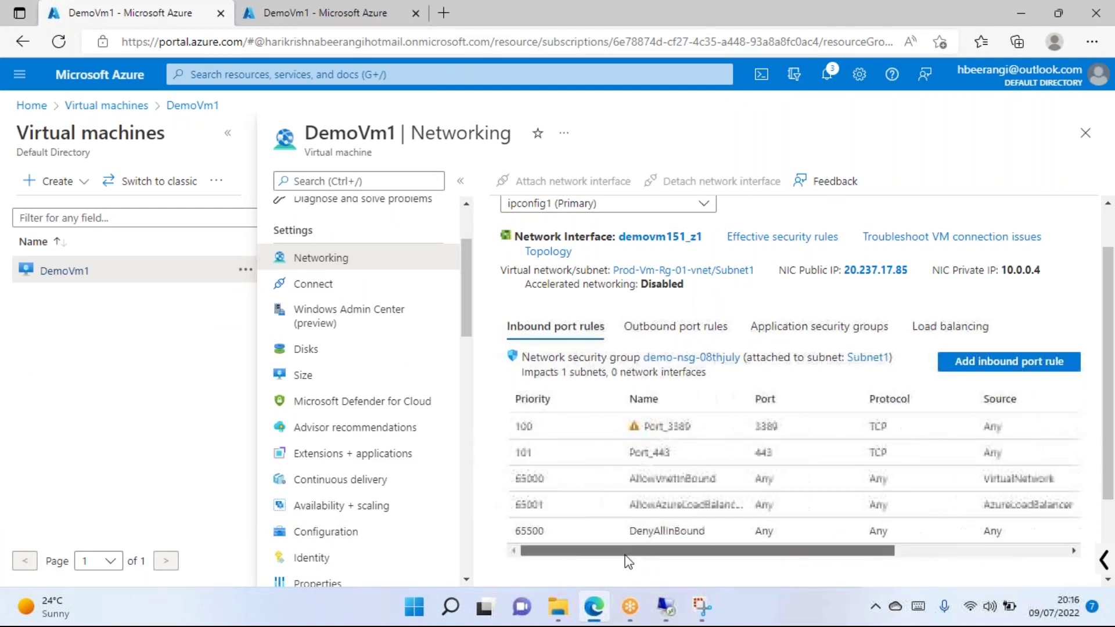
# Enable just-in-time VM access in DemoVm1's Configuration settings and read the guidance on disabling it.
pyautogui.click(365, 10)
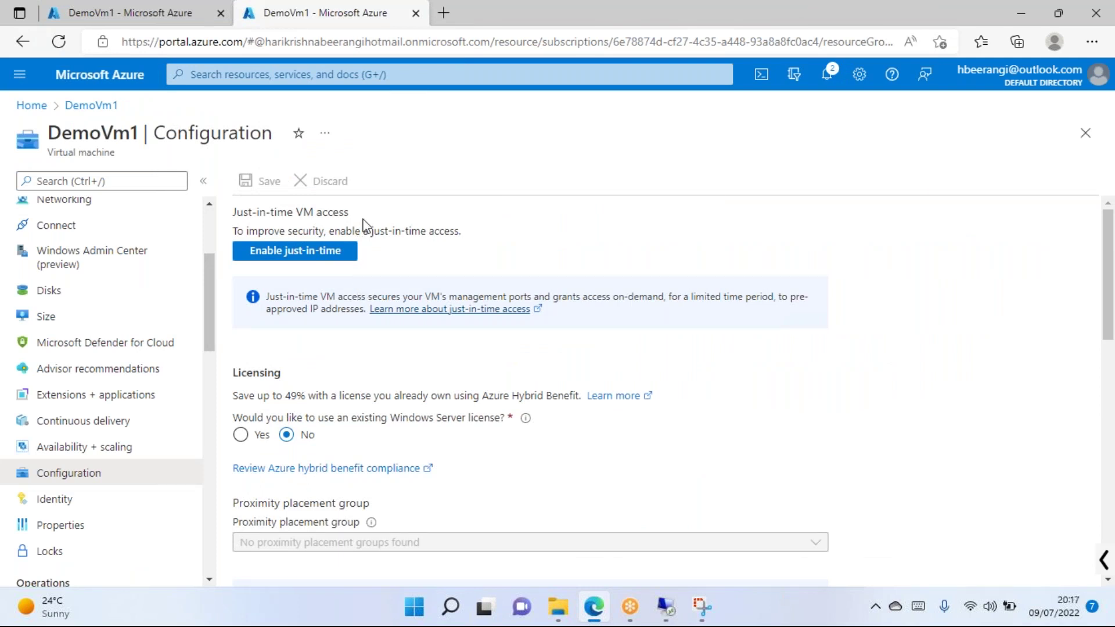
pyautogui.click(308, 254)
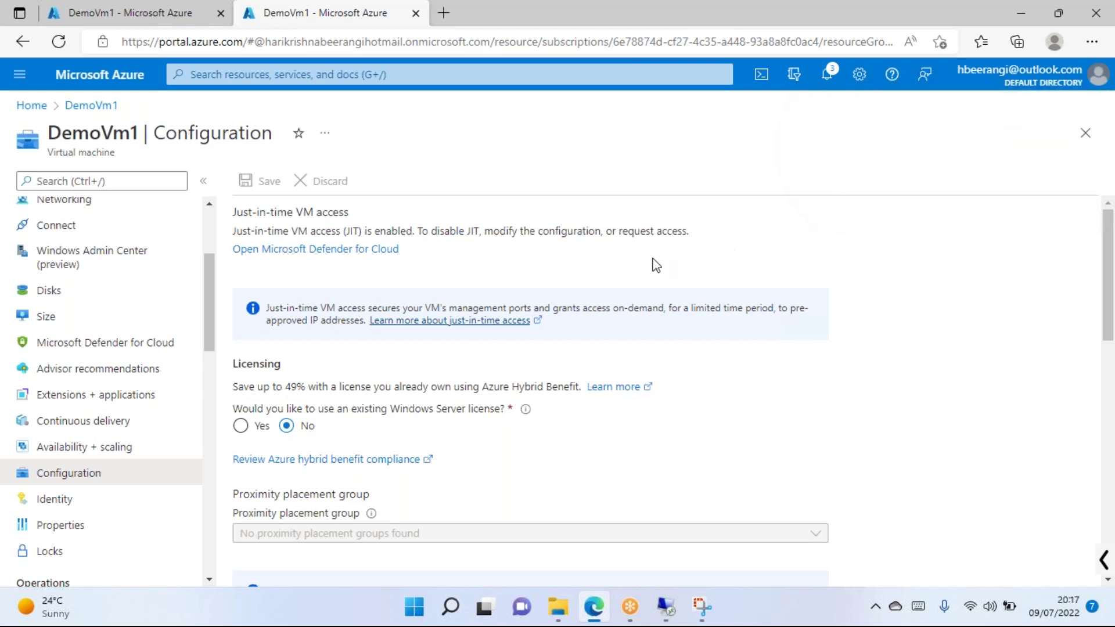
pyautogui.moveTo(484, 231); pyautogui.dragTo(695, 238)
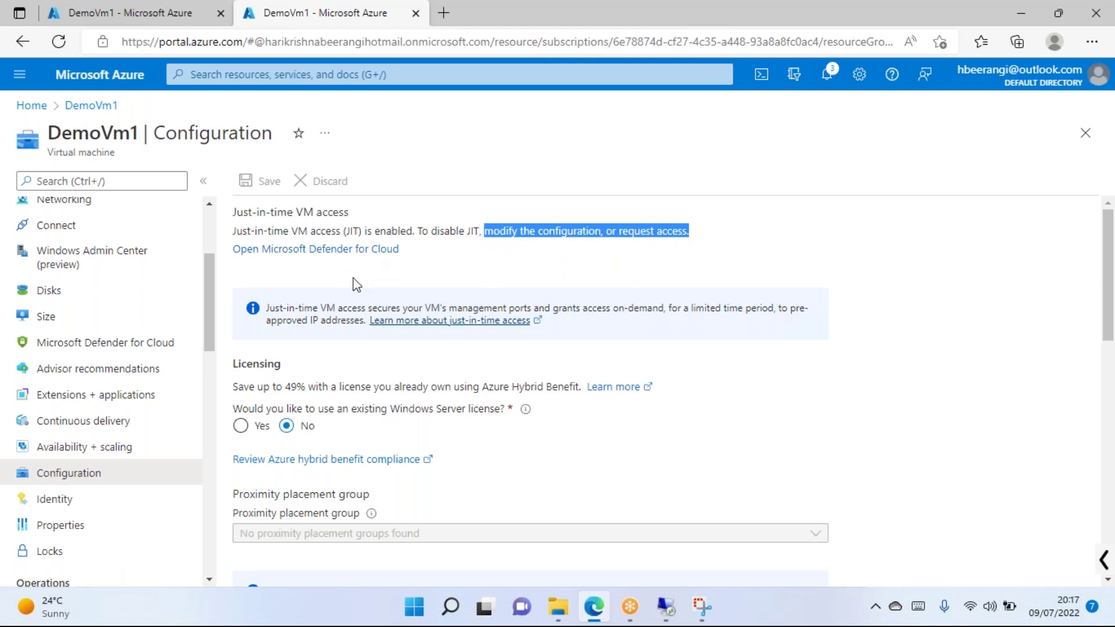
# Open Microsoft Defender for Cloud's Just-in-time VM access page from DemoVm1's Configuration settings and select DemoVm1 among the configured machines.
pyautogui.click(137, 347)
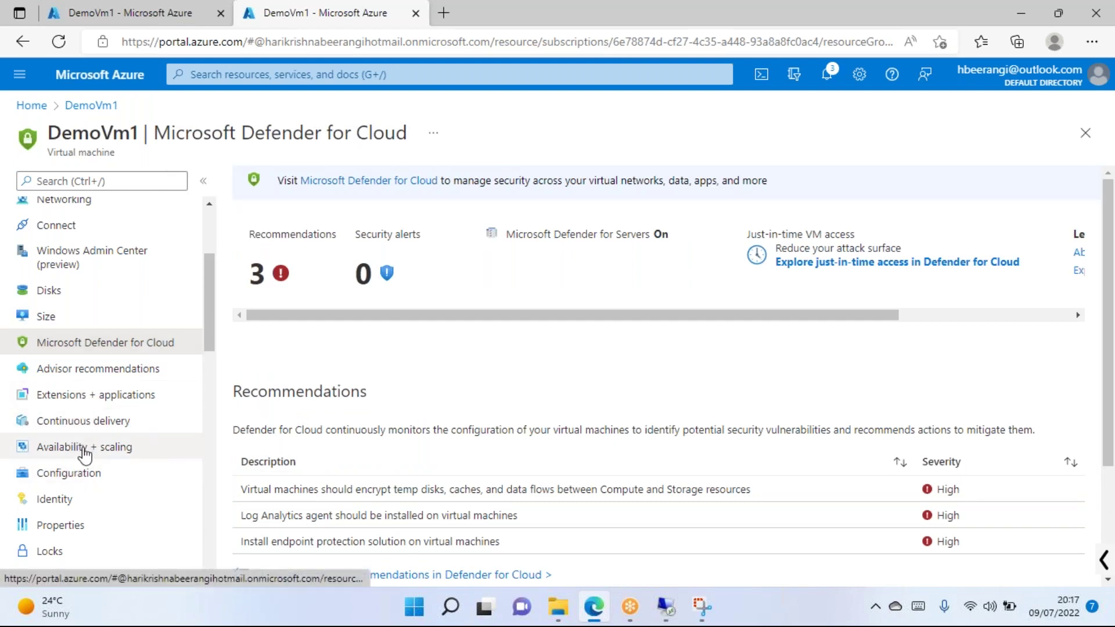
pyautogui.click(76, 474)
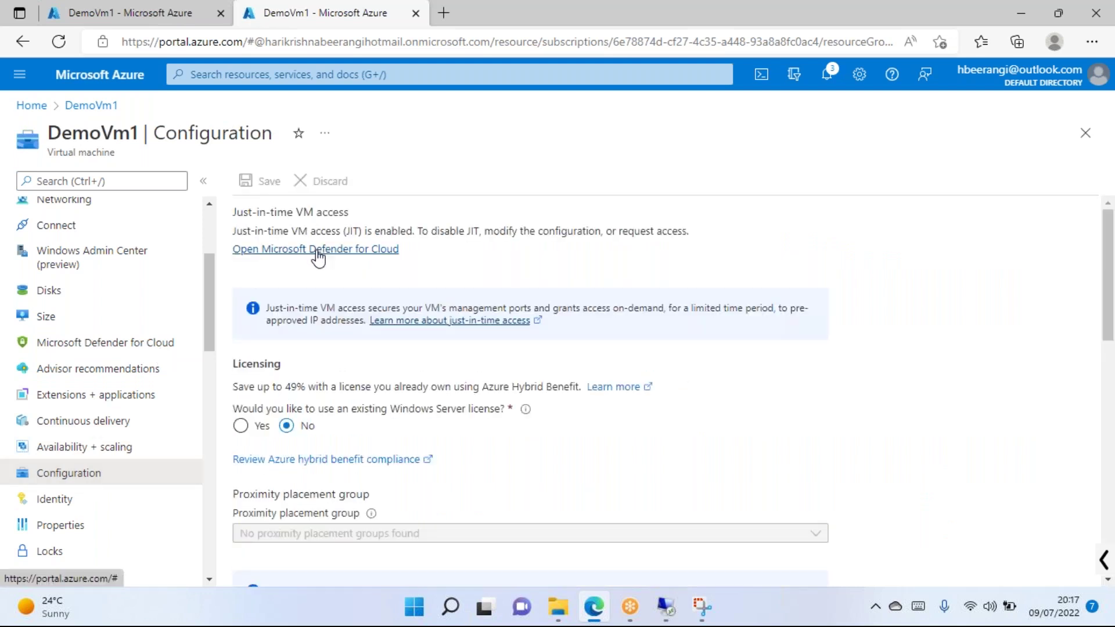
pyautogui.click(317, 250)
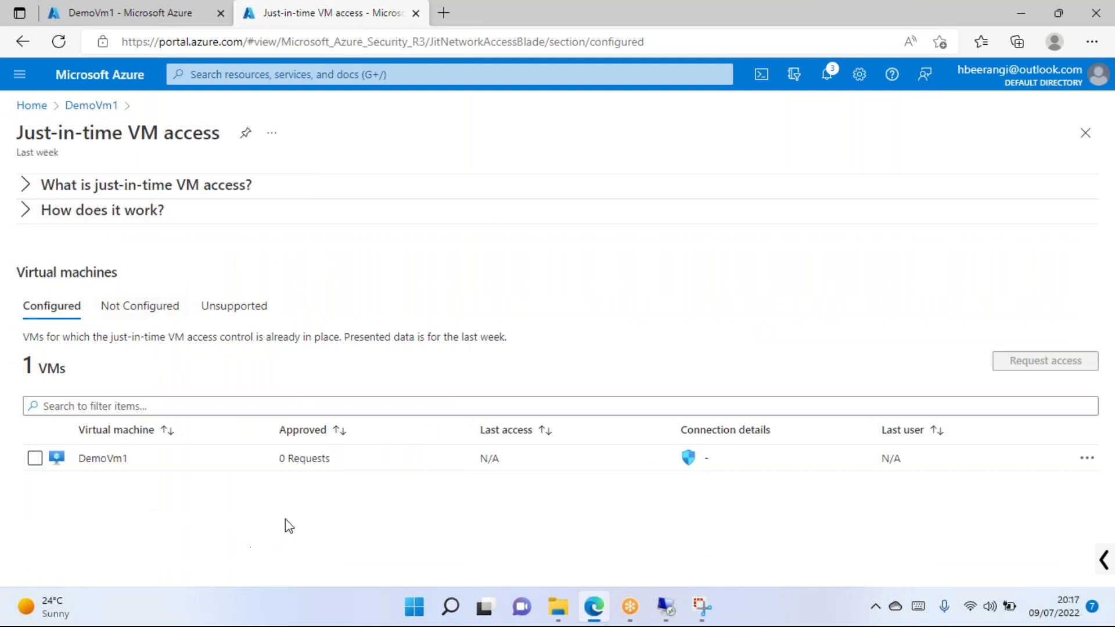
pyautogui.click(35, 459)
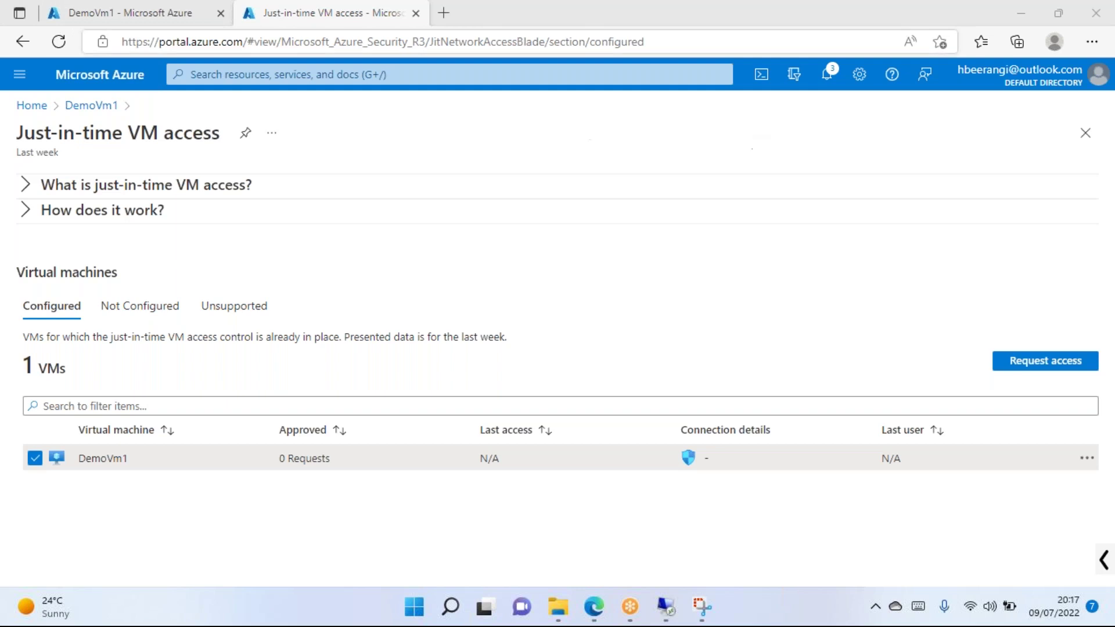
# Compare DemoVm1's current inbound port rules with the earlier snip, enlarging the Snipping Tool window for readability.
pyautogui.click(119, 16)
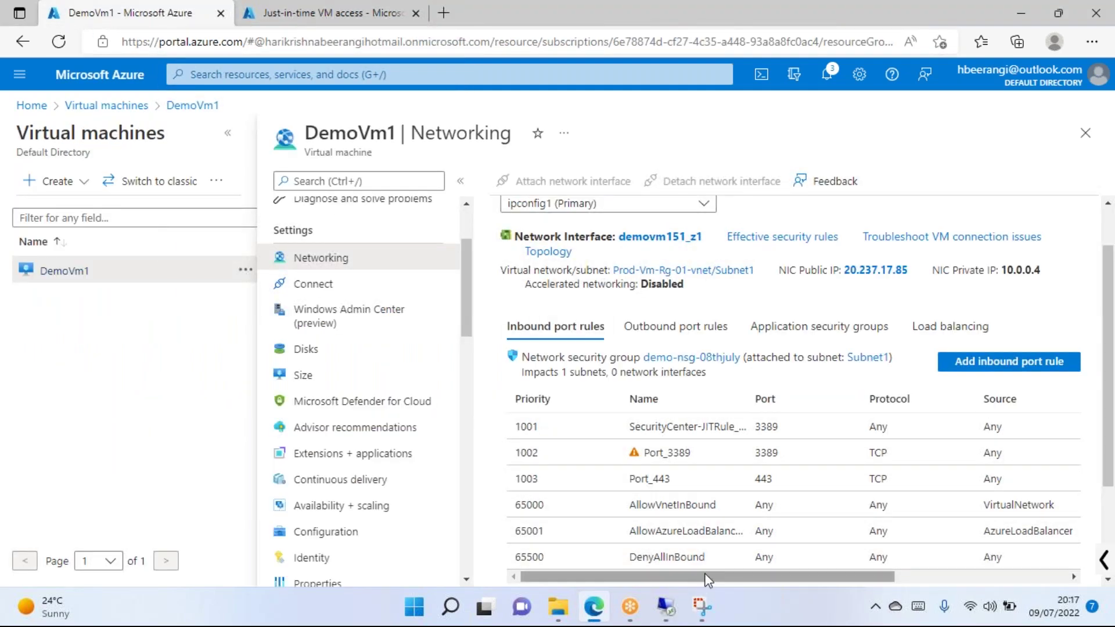
pyautogui.moveTo(706, 577); pyautogui.dragTo(894, 572)
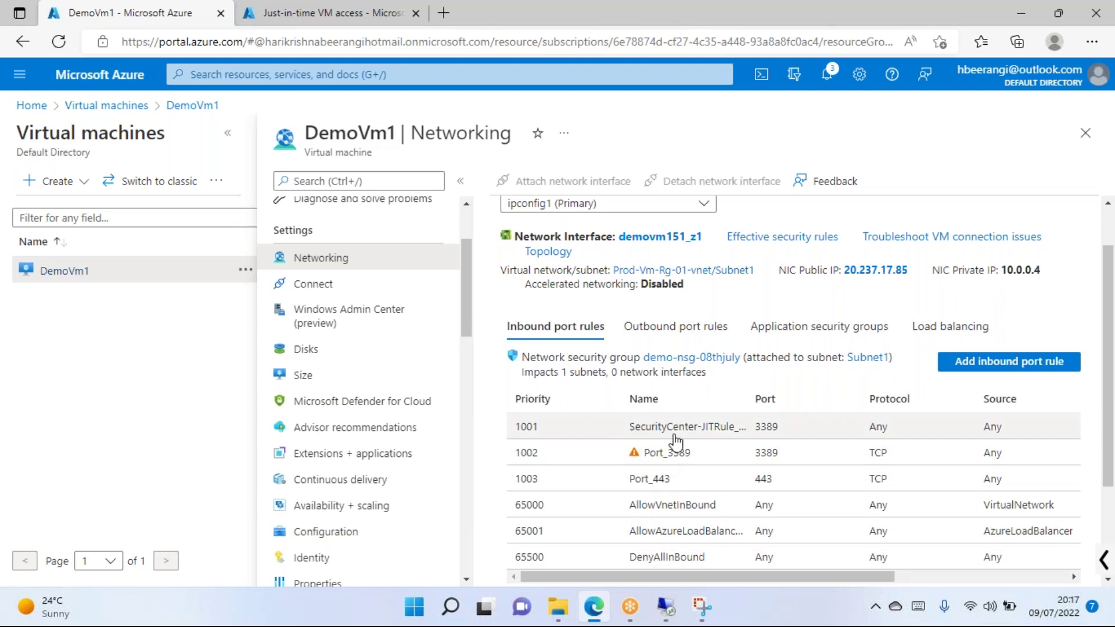
pyautogui.click(699, 613)
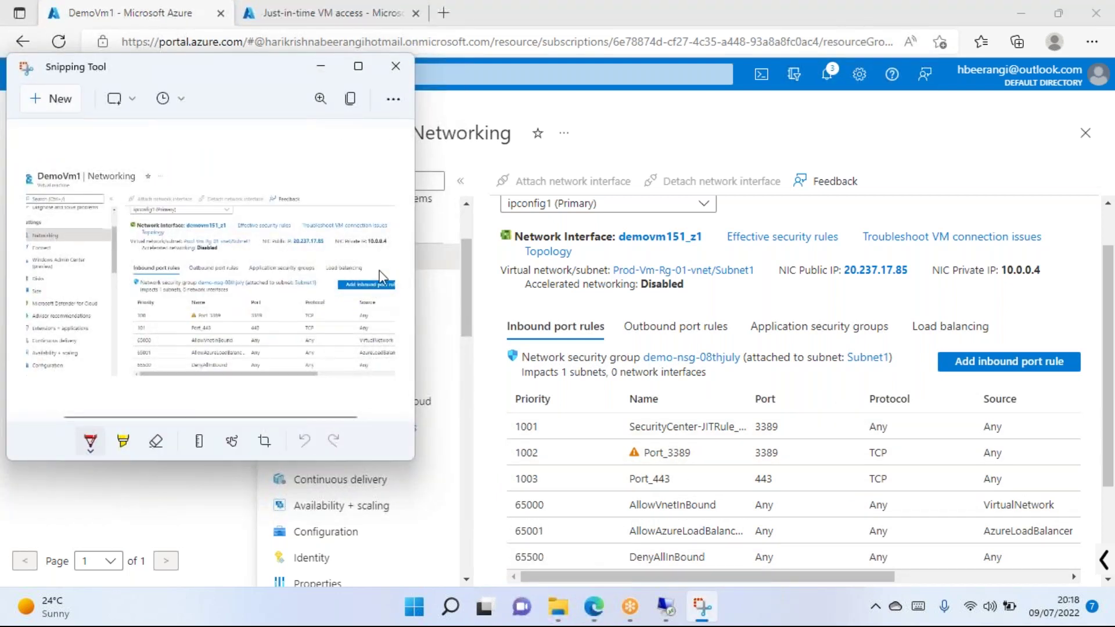
pyautogui.moveTo(413, 217); pyautogui.dragTo(709, 219)
pyautogui.moveTo(484, 67); pyautogui.dragTo(470, 22)
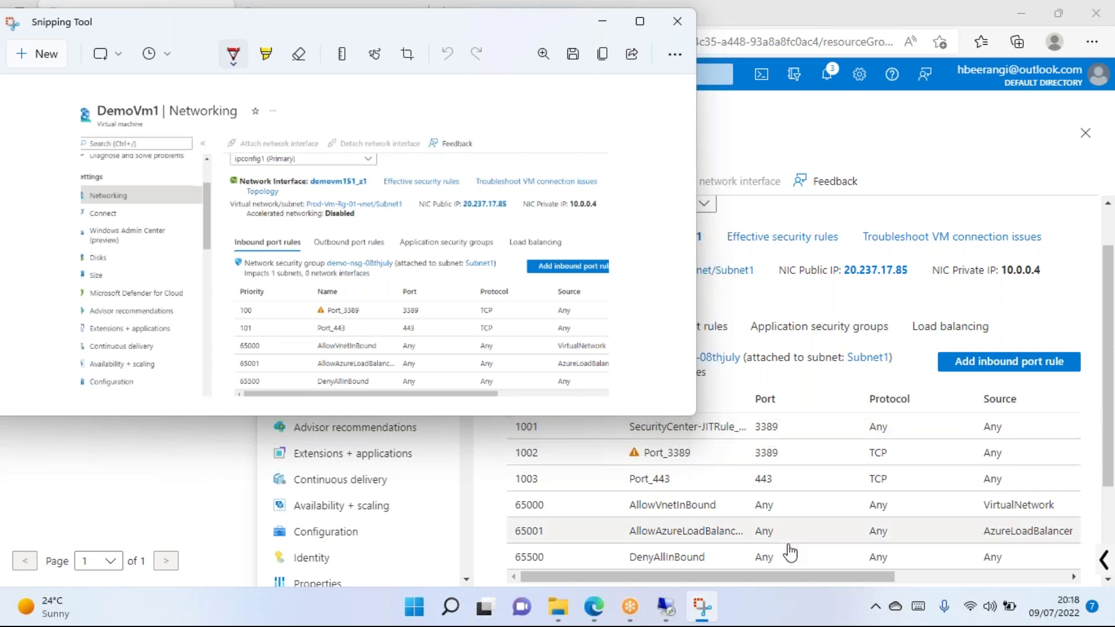
# Examine the port, destination and action of the SecurityCenter-JITRule inbound rule.
pyautogui.moveTo(799, 576); pyautogui.dragTo(976, 572)
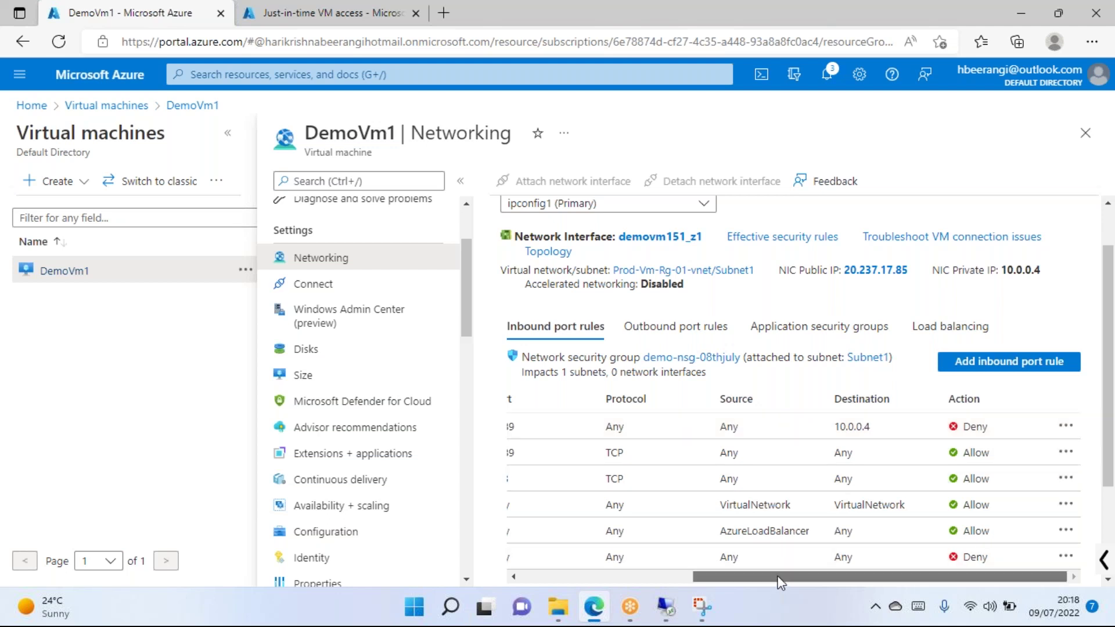
pyautogui.hscroll(-5, 726, 493)
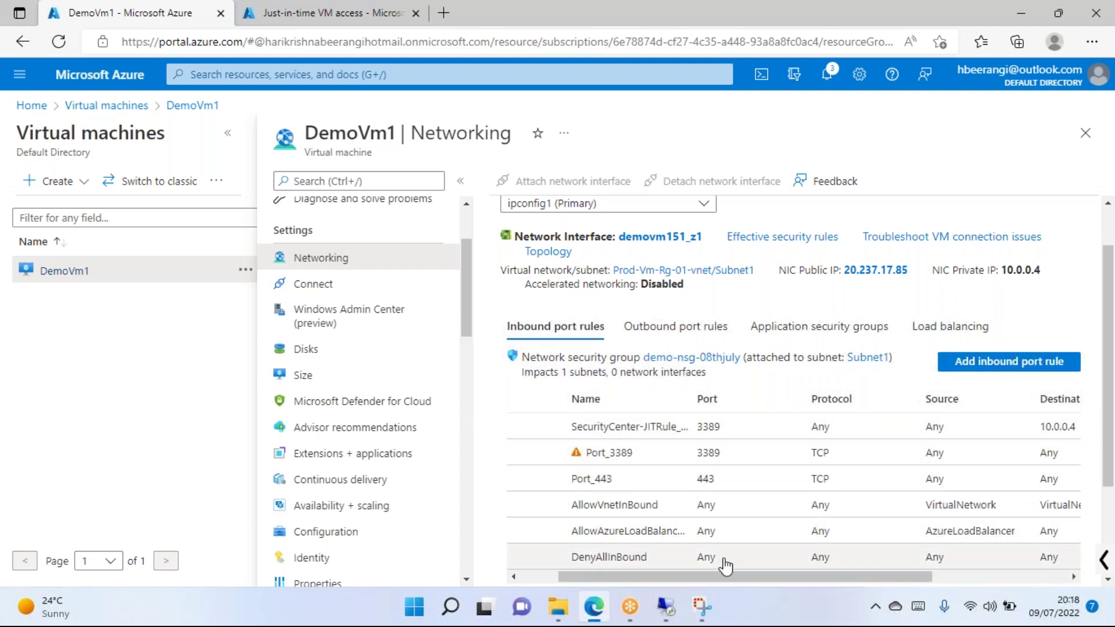
pyautogui.moveTo(726, 578); pyautogui.dragTo(949, 560)
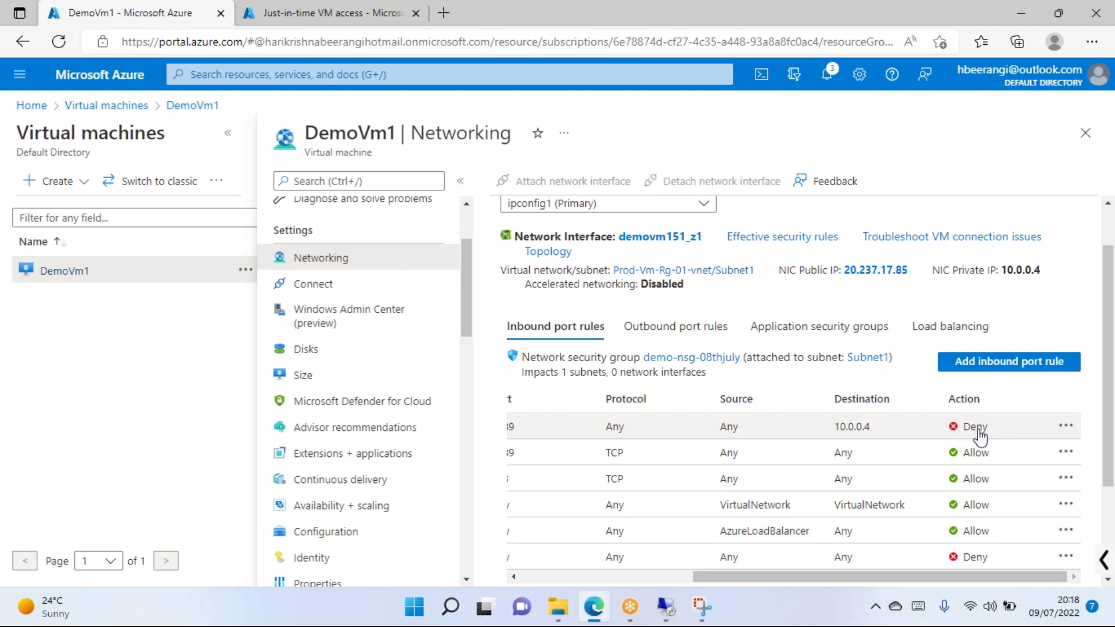
# Show DemoVm1's remote session in a movable window and test whether its Start menu responds.
pyautogui.click(674, 625)
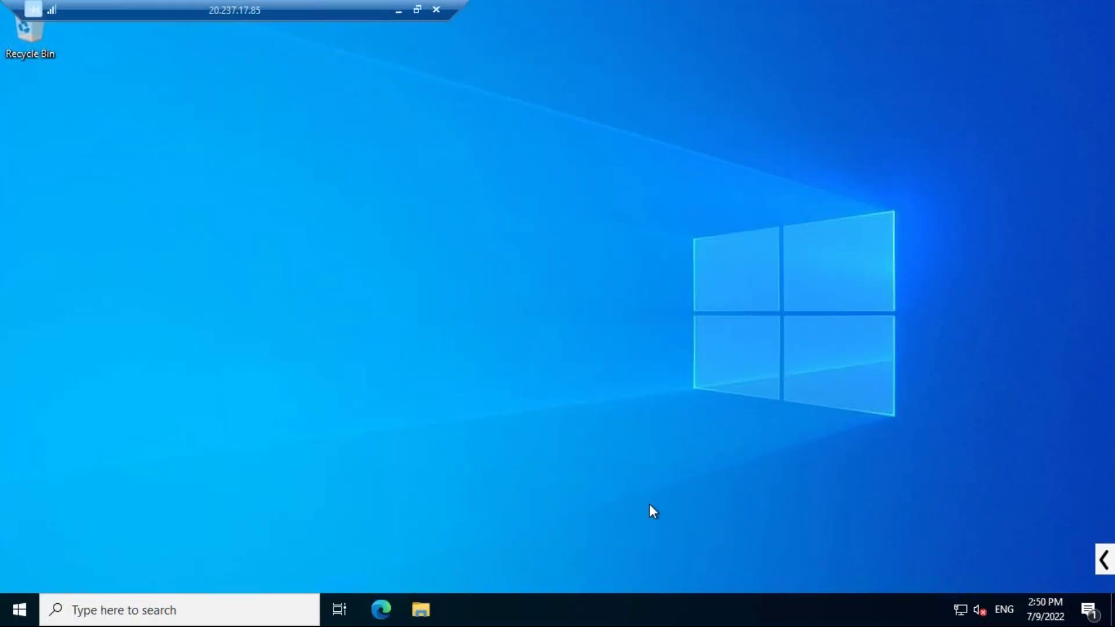
pyautogui.click(421, 5)
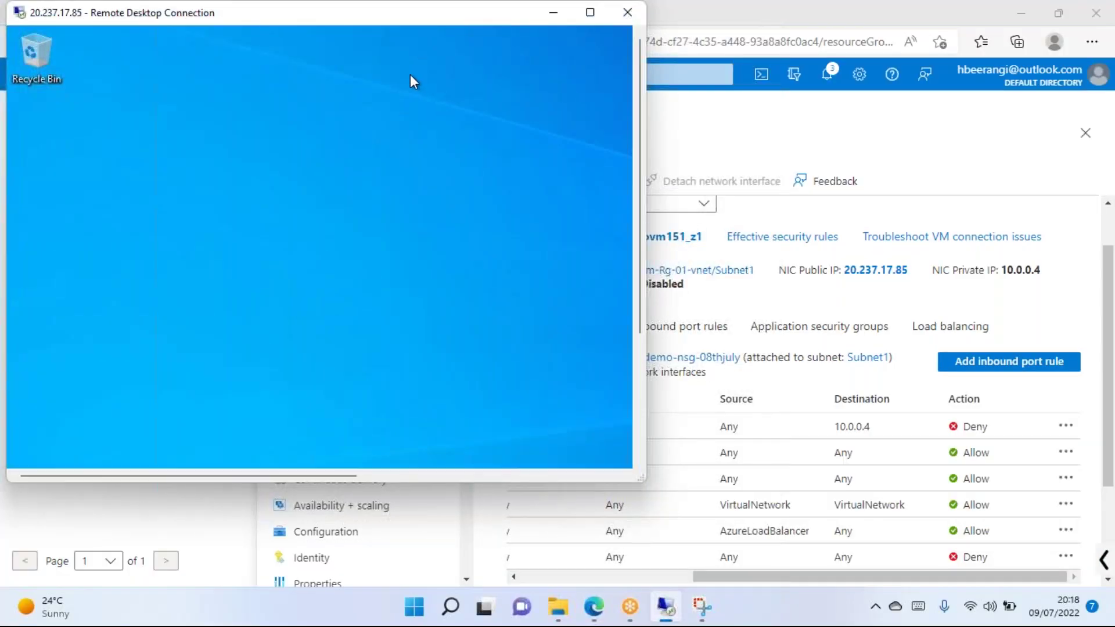
pyautogui.moveTo(409, 14); pyautogui.dragTo(607, 73)
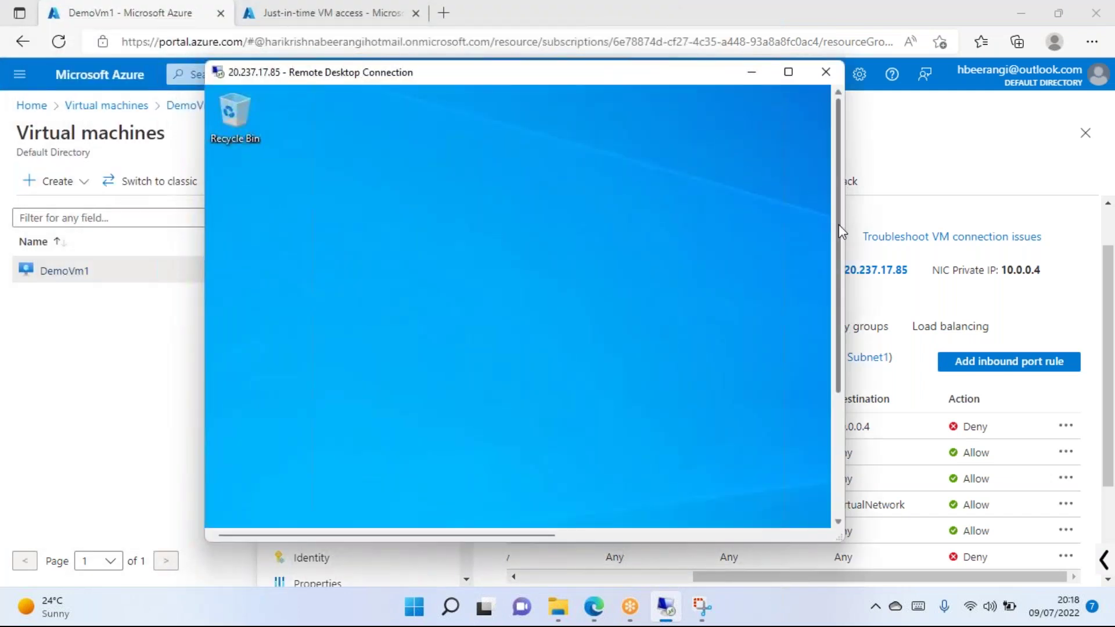
pyautogui.moveTo(839, 224); pyautogui.dragTo(839, 349)
pyautogui.click(226, 513)
pyautogui.click(227, 515)
pyautogui.click(226, 514)
pyautogui.click(227, 514)
pyautogui.click(226, 513)
pyautogui.click(225, 512)
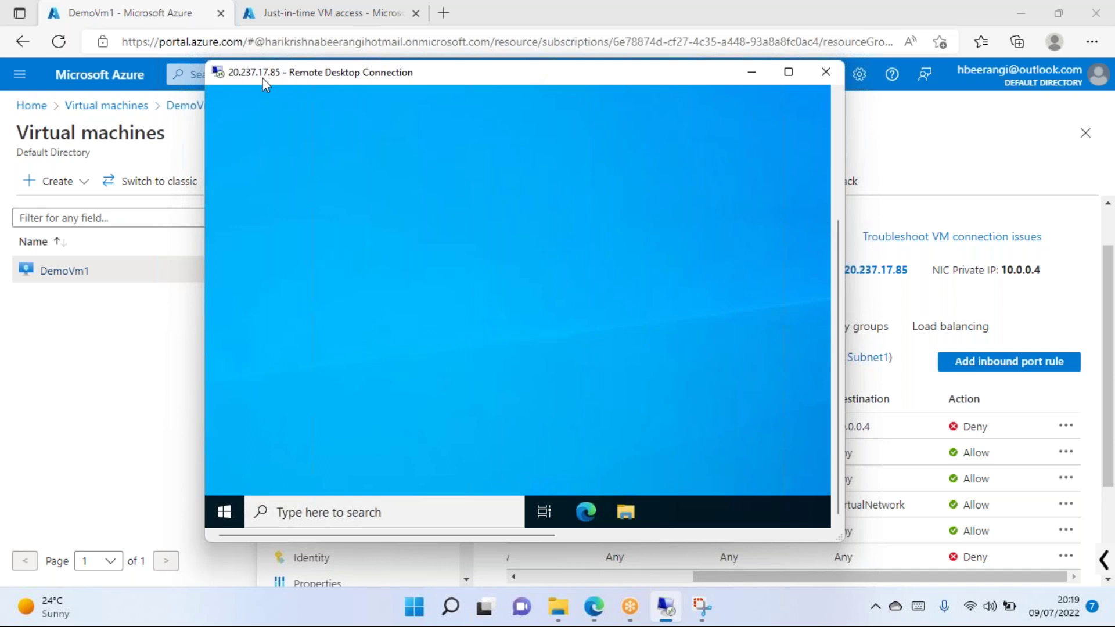
# Arrange the windowed remote session beside the inbound rules' Source, Destination and Action columns.
pyautogui.moveTo(263, 78); pyautogui.dragTo(246, 80)
pyautogui.doubleClick(246, 80)
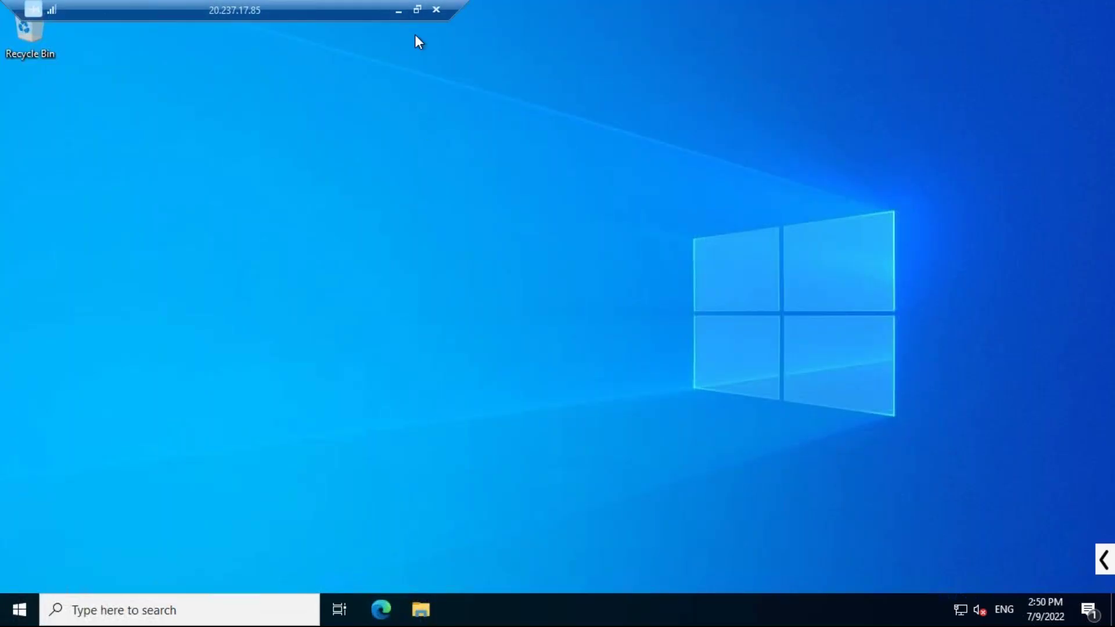
pyautogui.click(417, 9)
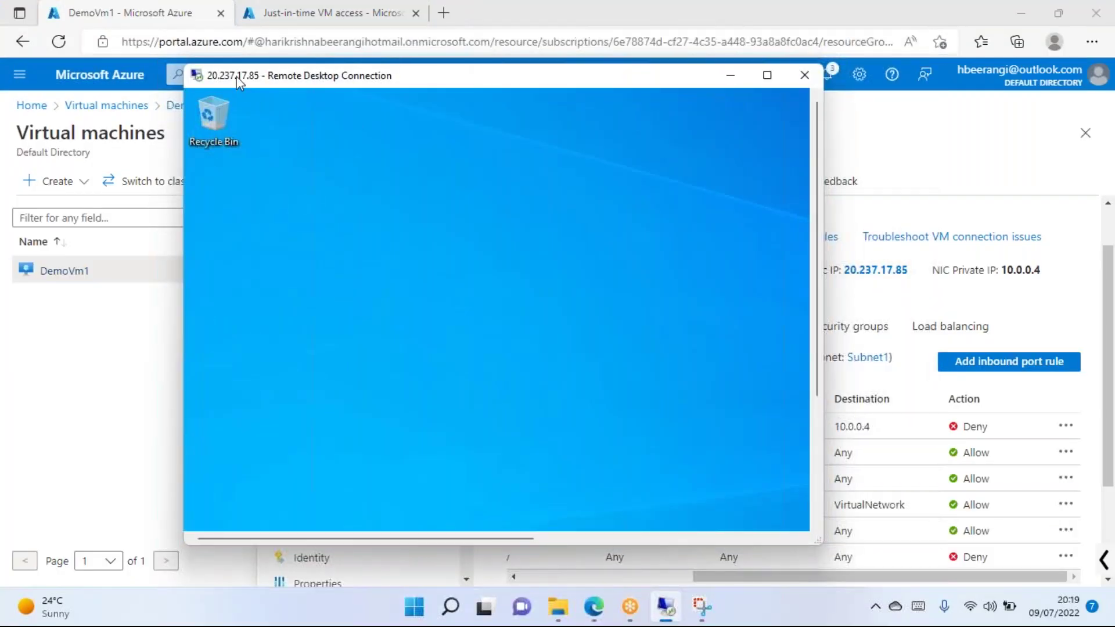
pyautogui.moveTo(253, 75); pyautogui.dragTo(194, 84)
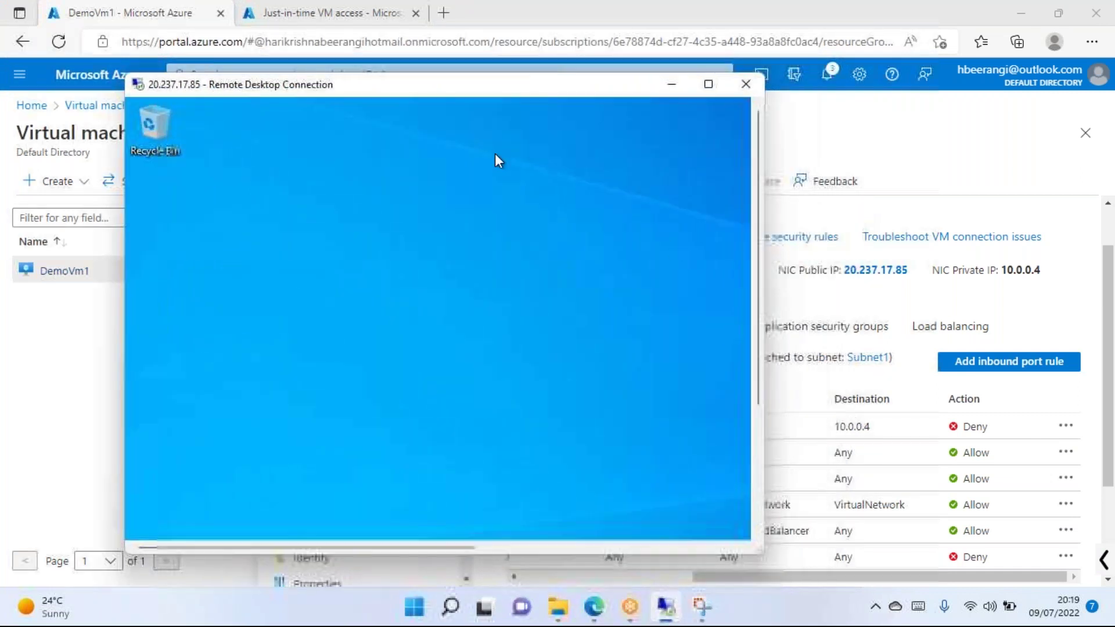
pyautogui.moveTo(555, 84); pyautogui.dragTo(460, 75)
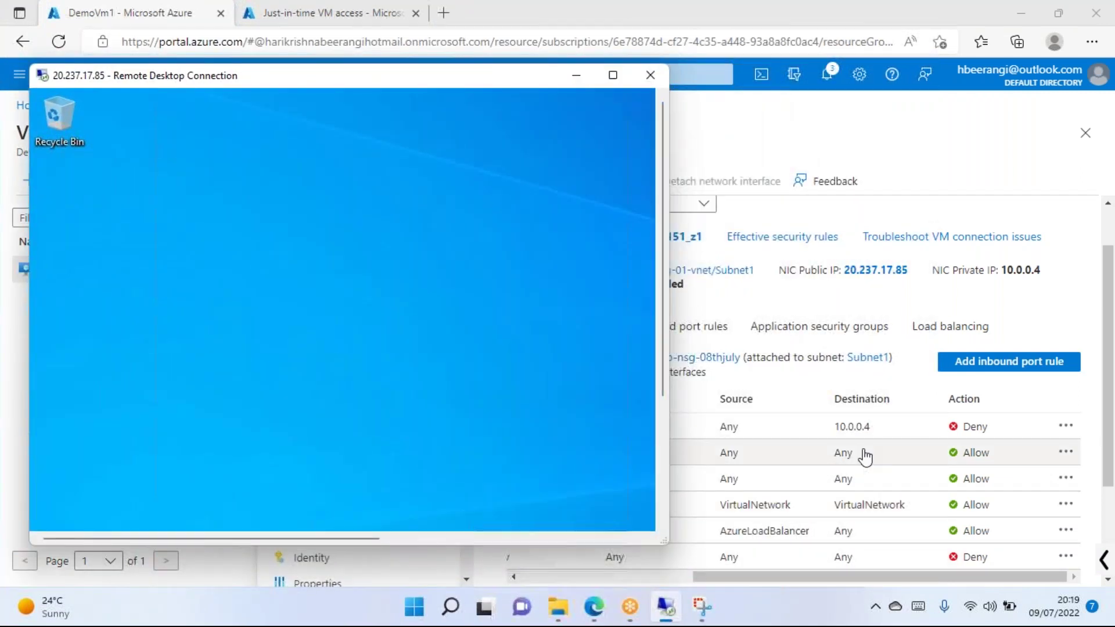
# Compare DemoVm1's NIC private IP with the destination of the inbound Deny rule.
pyautogui.click(1020, 274)
pyautogui.doubleClick(1021, 271)
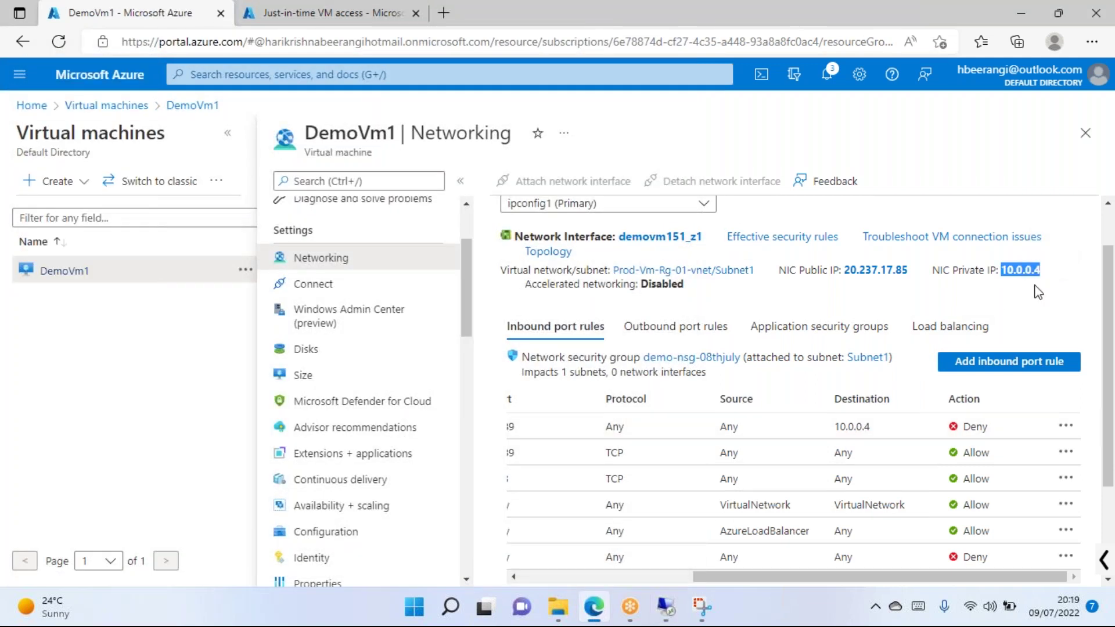
pyautogui.click(1021, 273)
pyautogui.moveTo(1002, 271); pyautogui.dragTo(1026, 271)
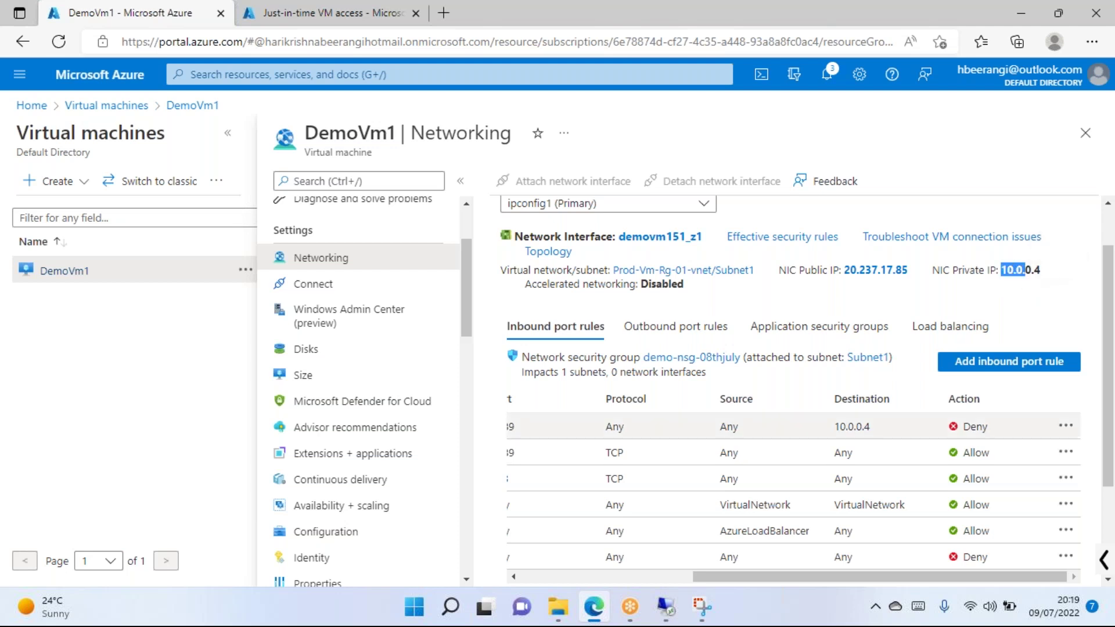
pyautogui.click(558, 435)
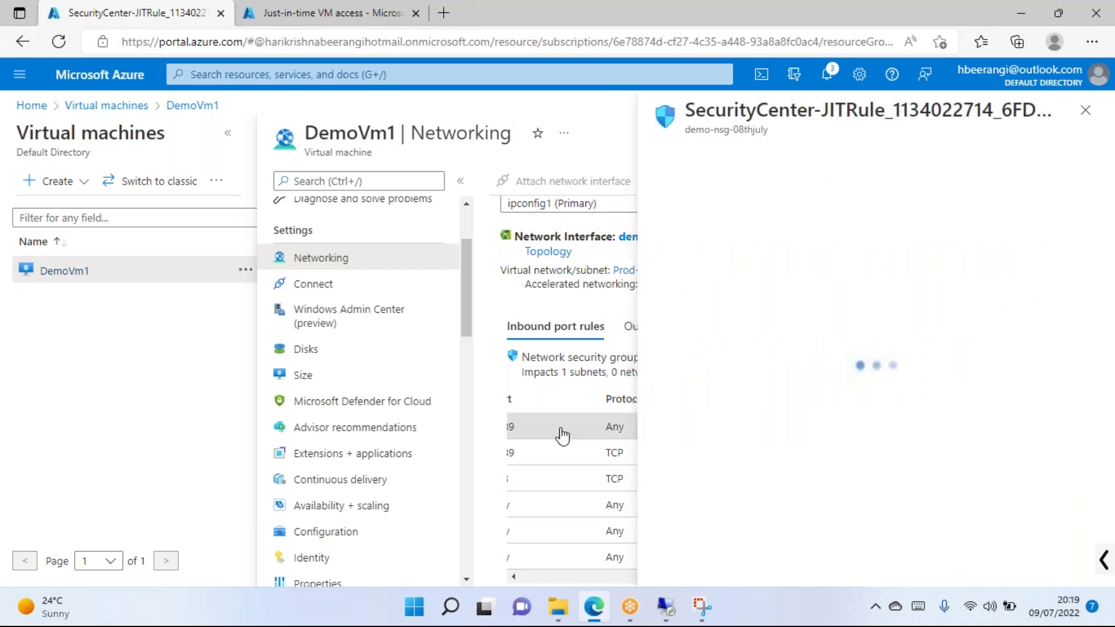
pyautogui.click(713, 366)
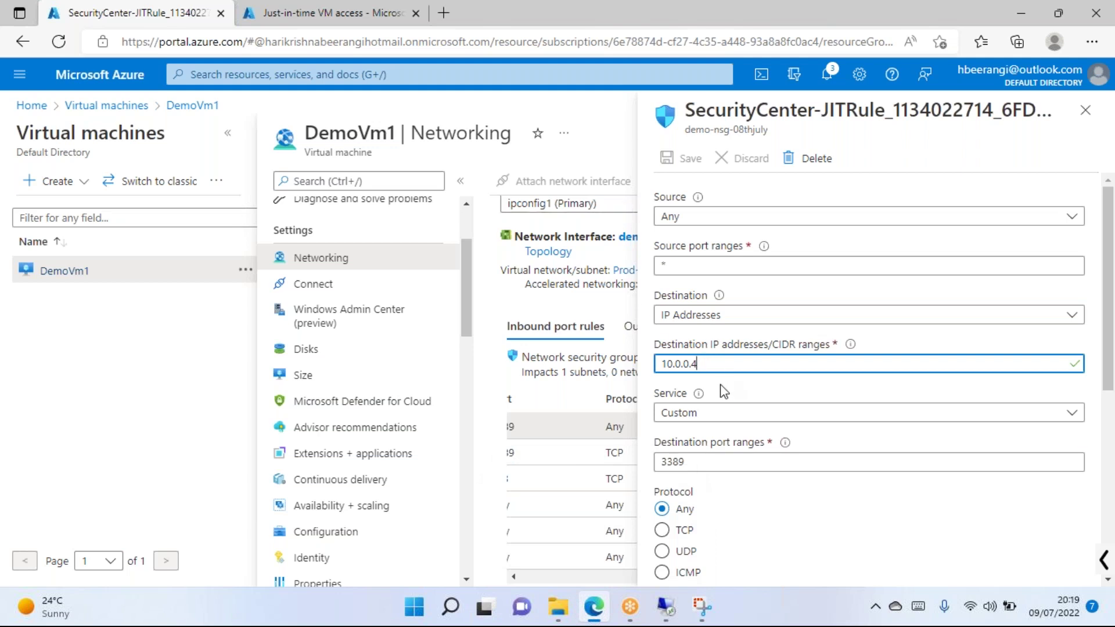
pyautogui.write(',')
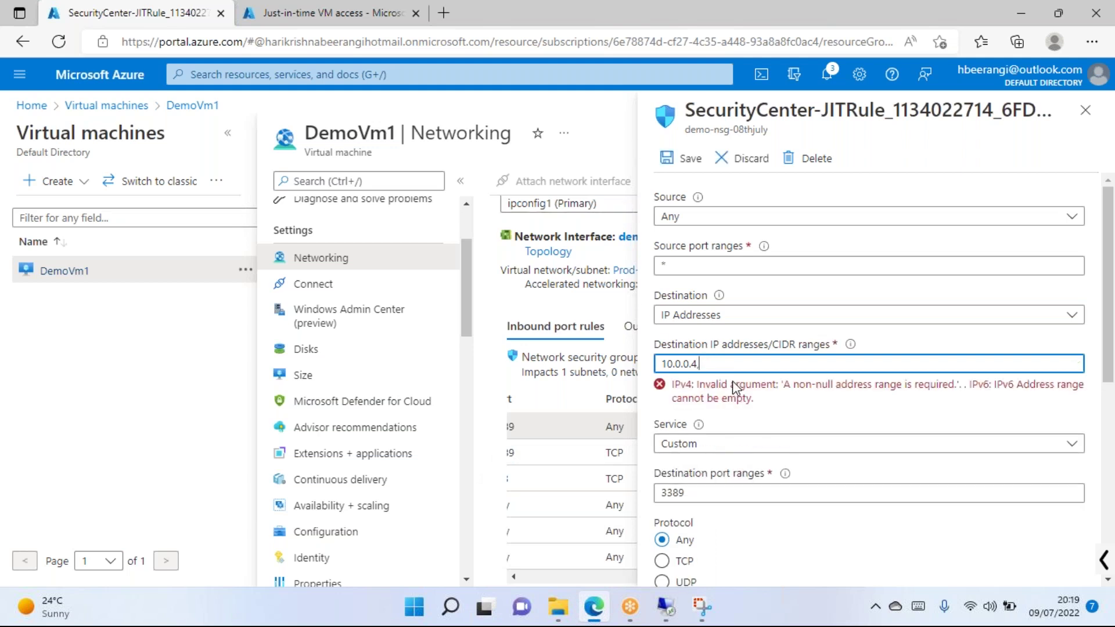
pyautogui.press('BackSpace')
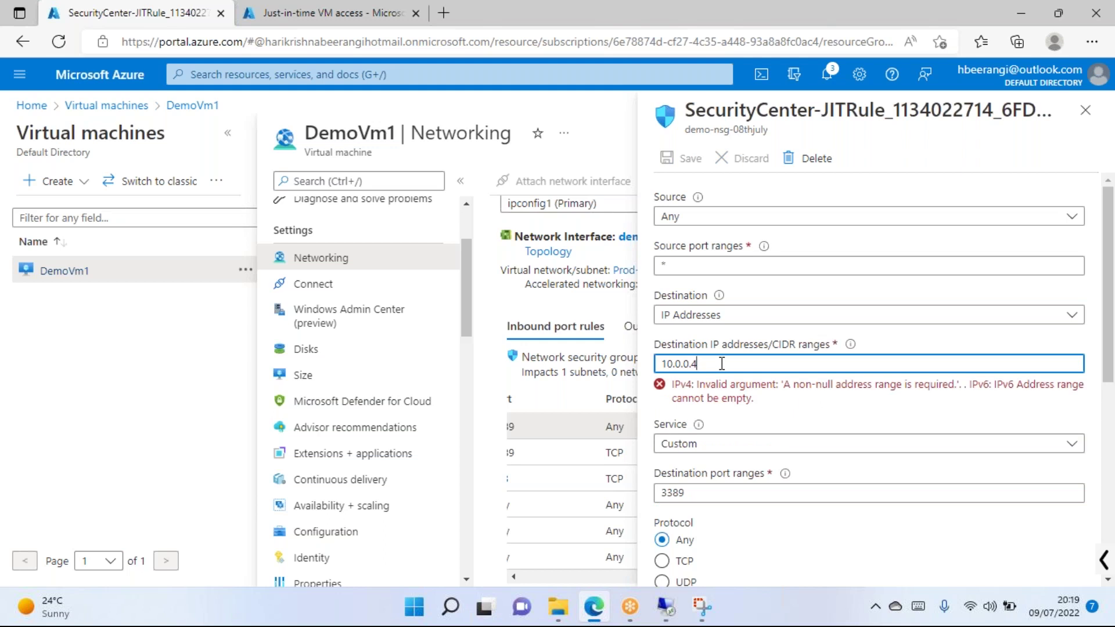
pyautogui.click(591, 122)
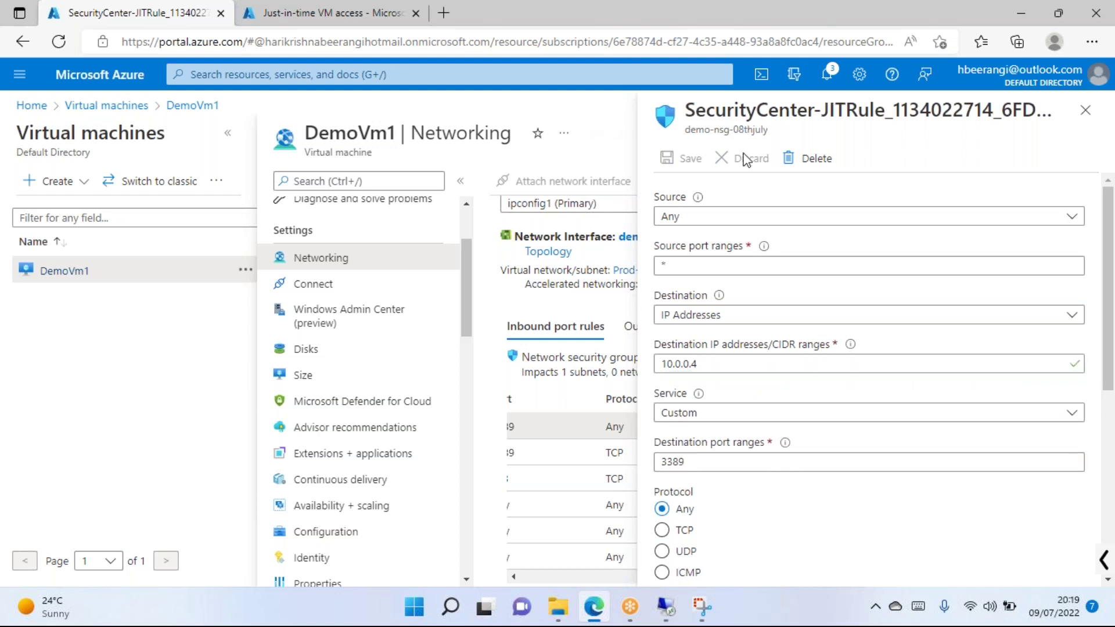
pyautogui.moveTo(910, 111); pyautogui.dragTo(761, 130)
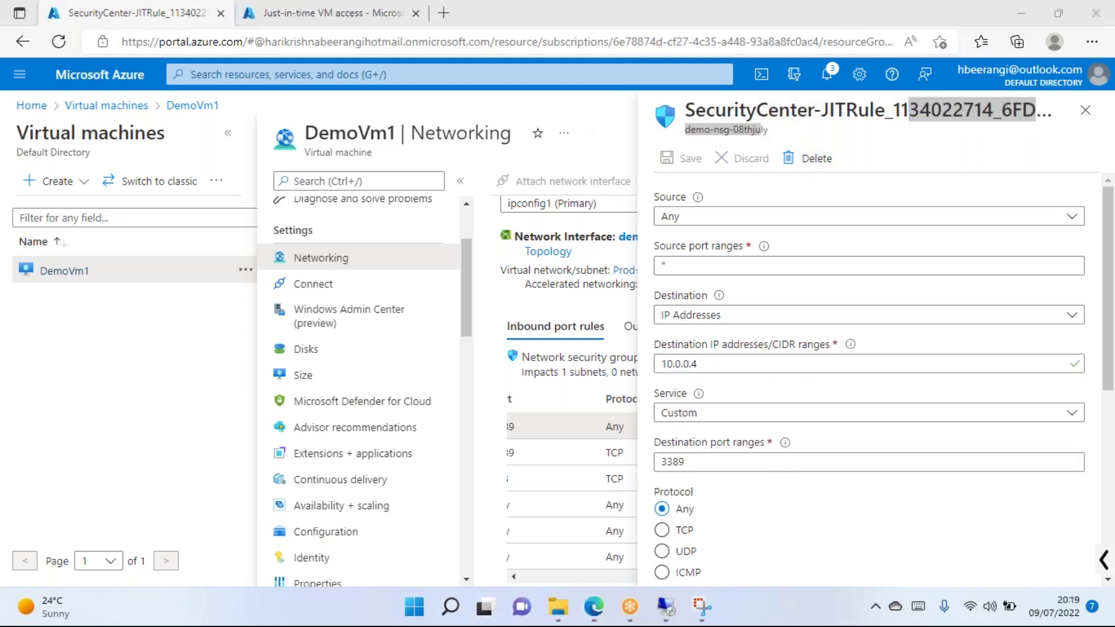
pyautogui.click(1085, 110)
# Add DemoVm1's public IP 20.237.17.85 after 10.0.0.4 in the SecurityCenter-JITRule deny rule's destination addresses and save the rule.
pyautogui.moveTo(914, 271); pyautogui.dragTo(844, 270)
pyautogui.rightClick(845, 270)
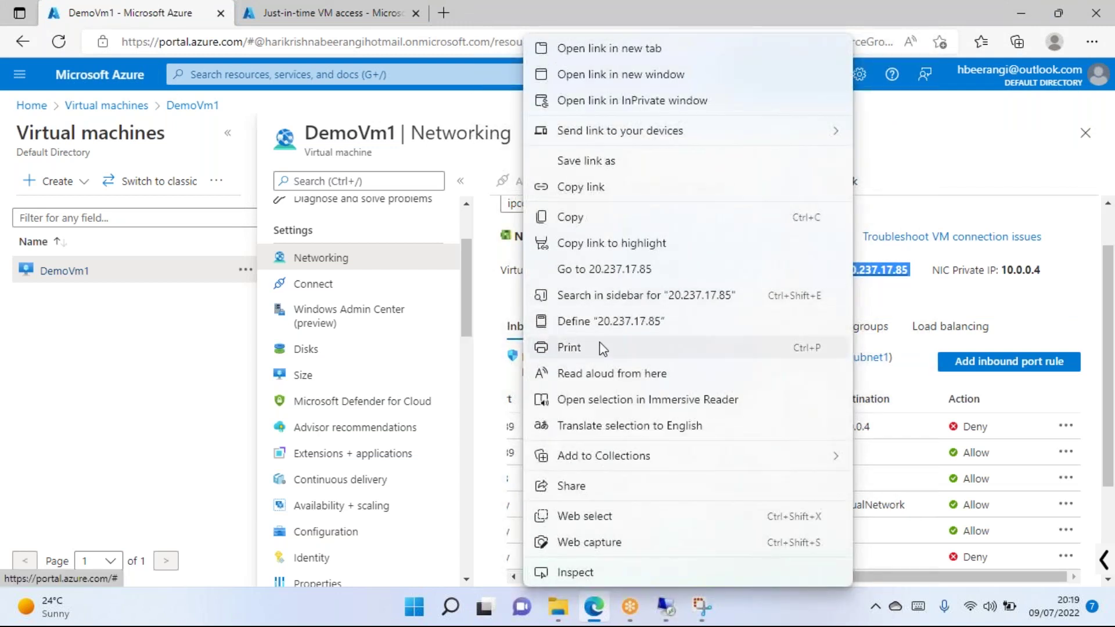
pyautogui.click(573, 217)
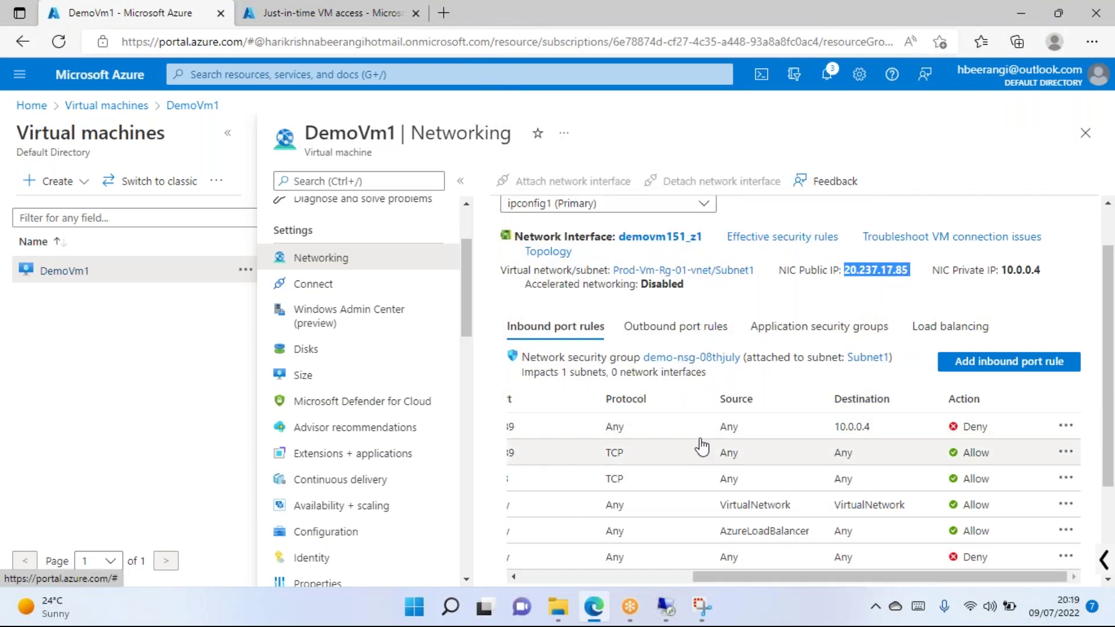
pyautogui.click(744, 426)
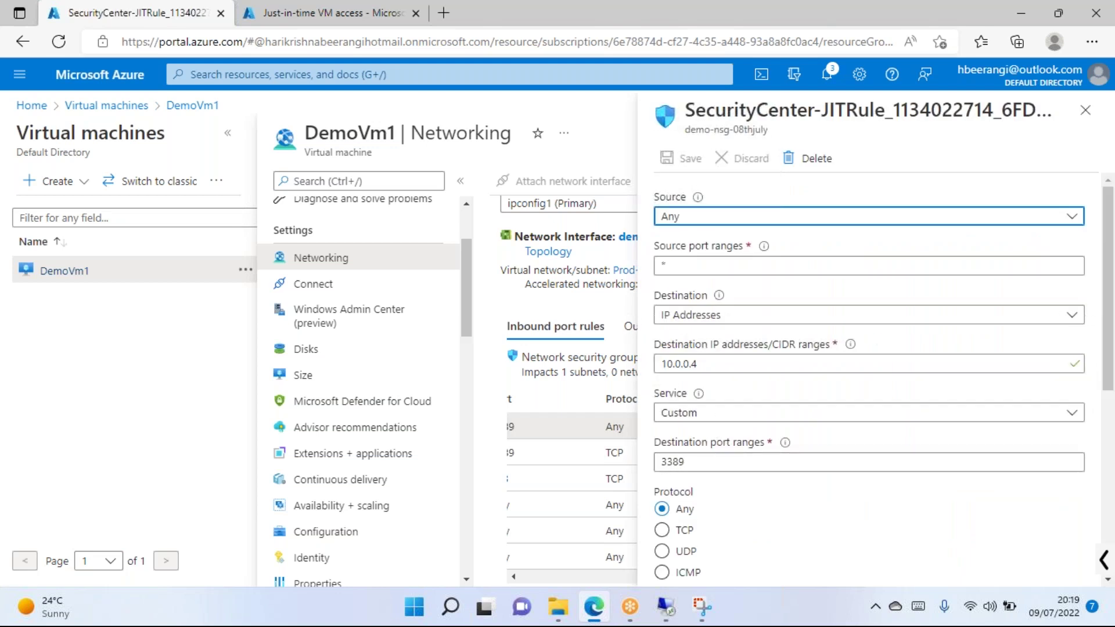
pyautogui.scroll(-2, 739, 366)
pyautogui.click(735, 240)
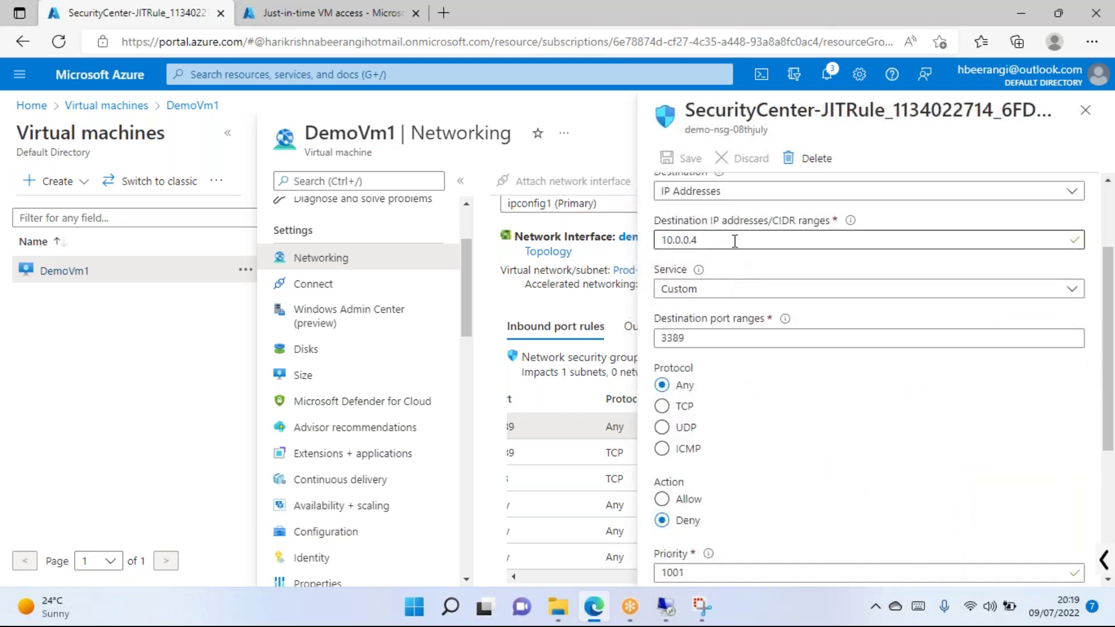
pyautogui.write(',')
pyautogui.hotkey('ctrl', 'v')
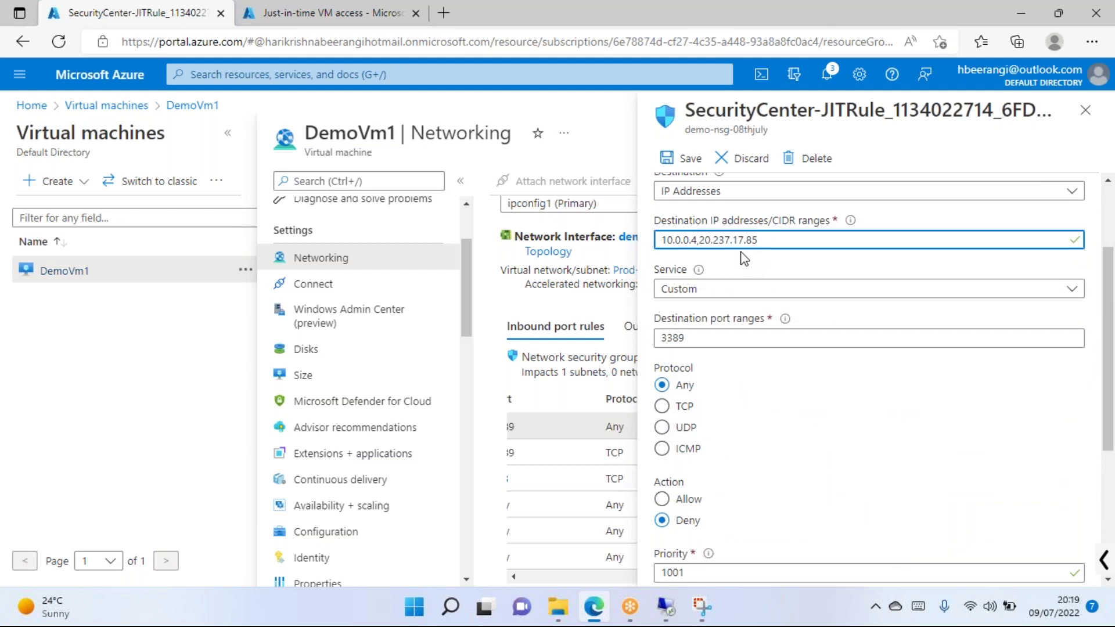
pyautogui.click(685, 158)
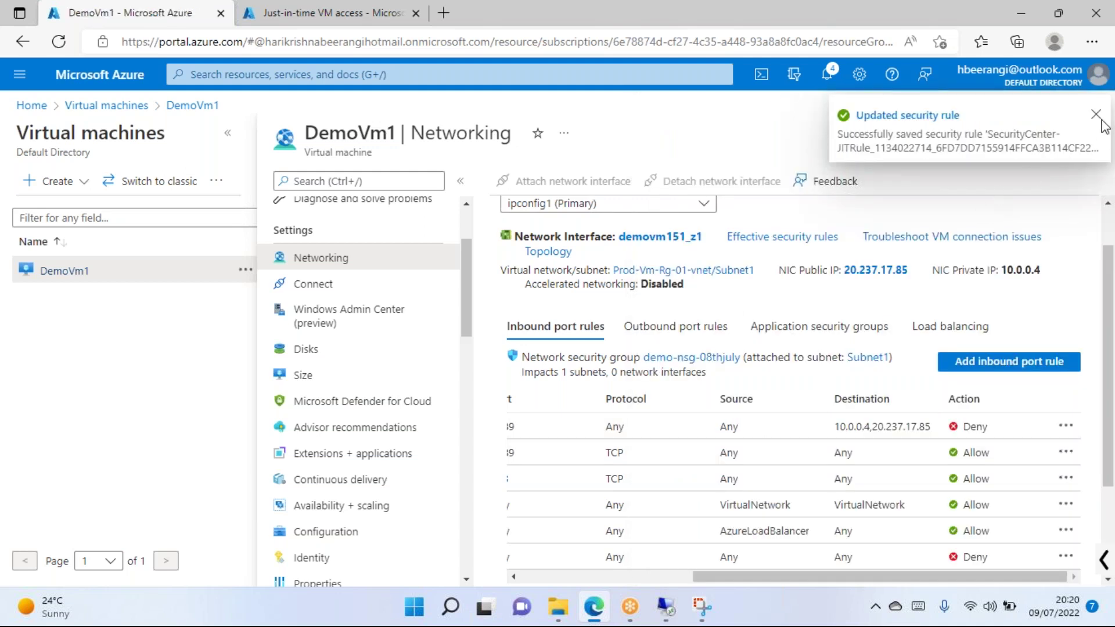
# Check DemoVm1's remote session in full screen without disconnecting it, and refresh the portal's inbound port rules.
pyautogui.click(665, 614)
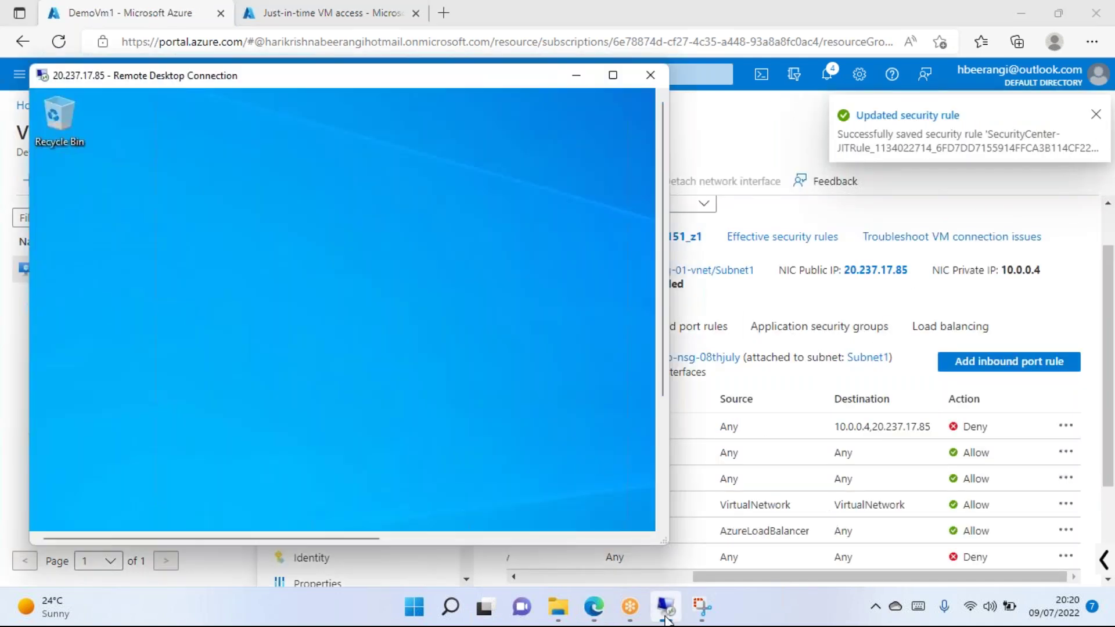
pyautogui.moveTo(407, 75); pyautogui.dragTo(445, 72)
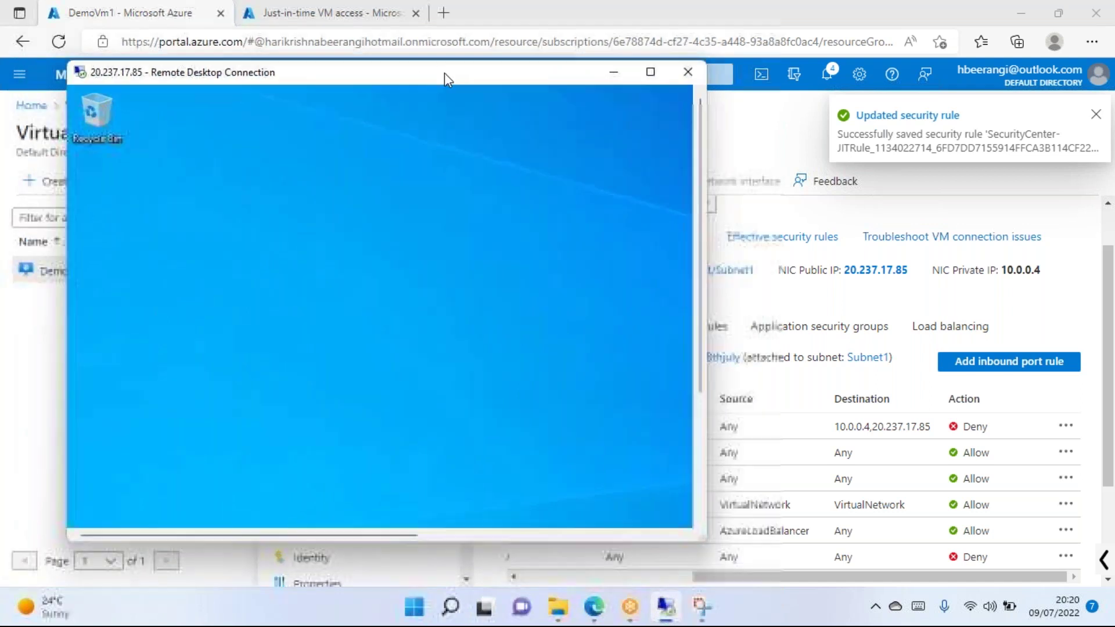
pyautogui.click(689, 72)
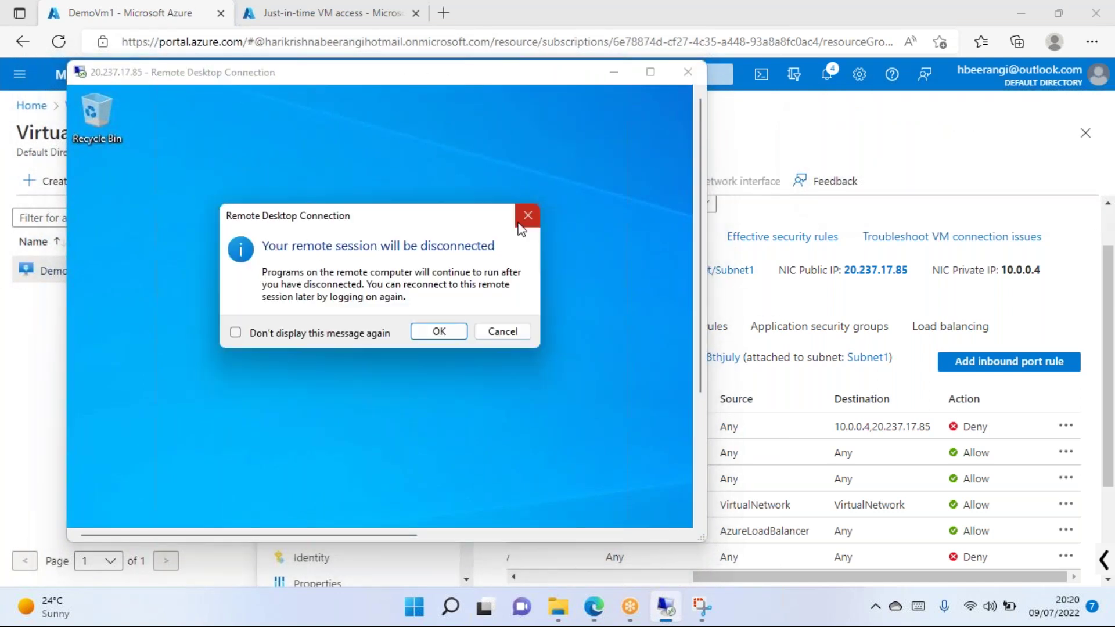
pyautogui.moveTo(487, 225); pyautogui.dragTo(512, 204)
pyautogui.click(528, 309)
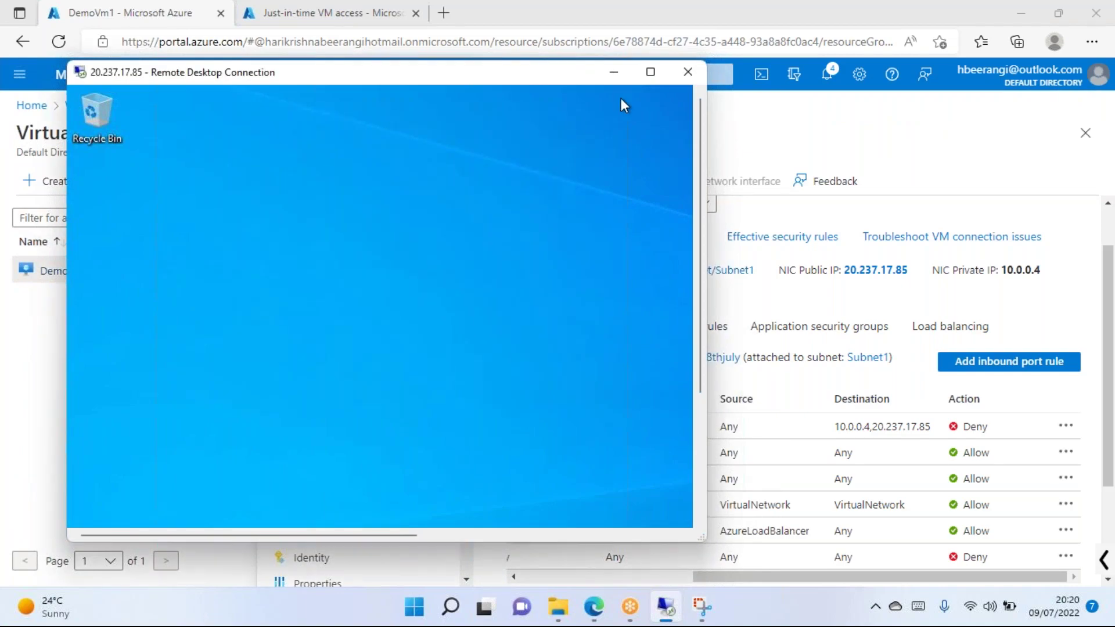
pyautogui.click(649, 71)
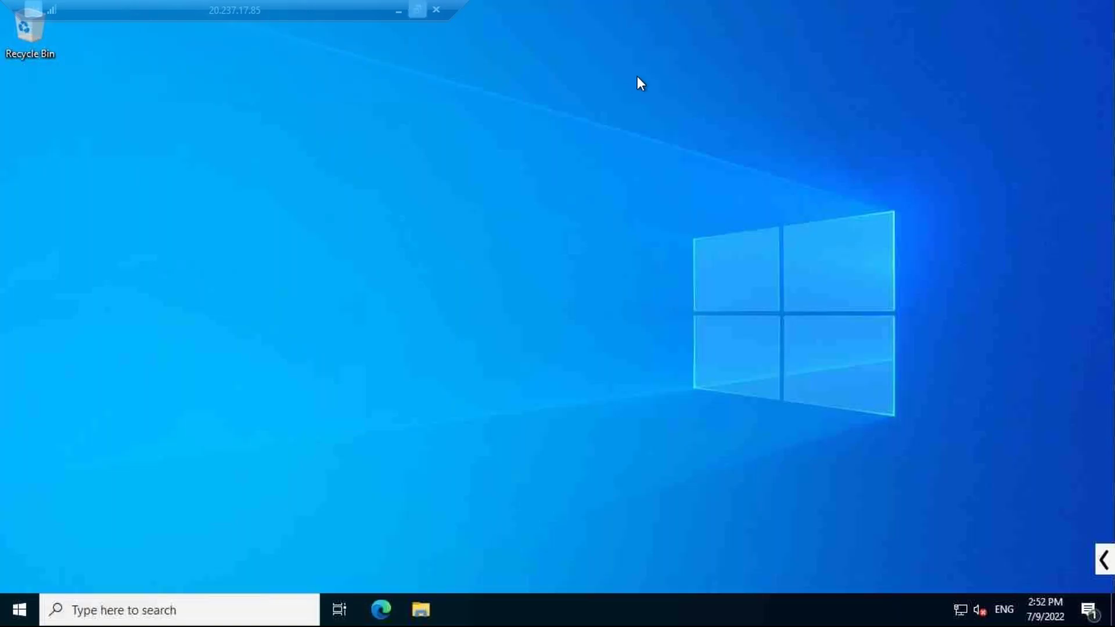
pyautogui.click(399, 11)
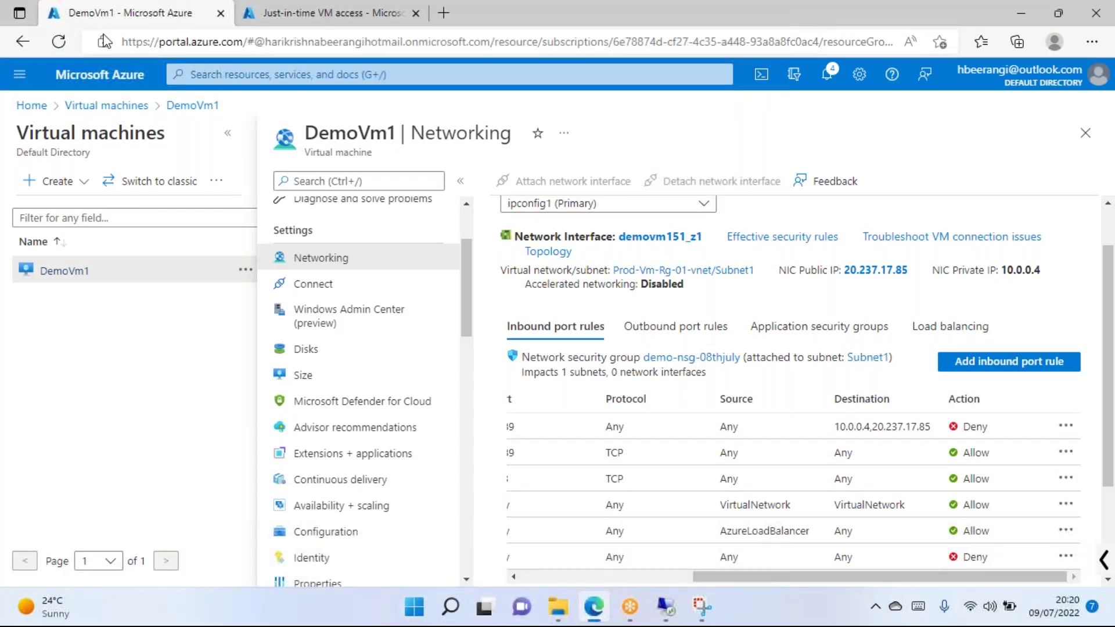
pyautogui.click(46, 48)
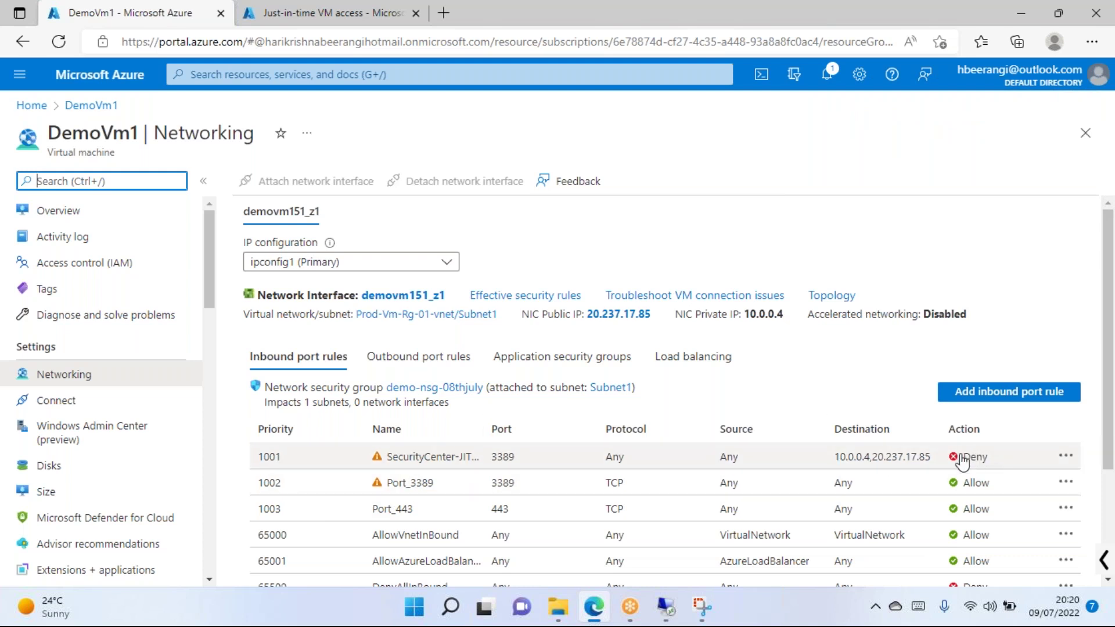
# Start a just-in-time access request for DemoVm1 and turn on port 3389.
pyautogui.click(342, 13)
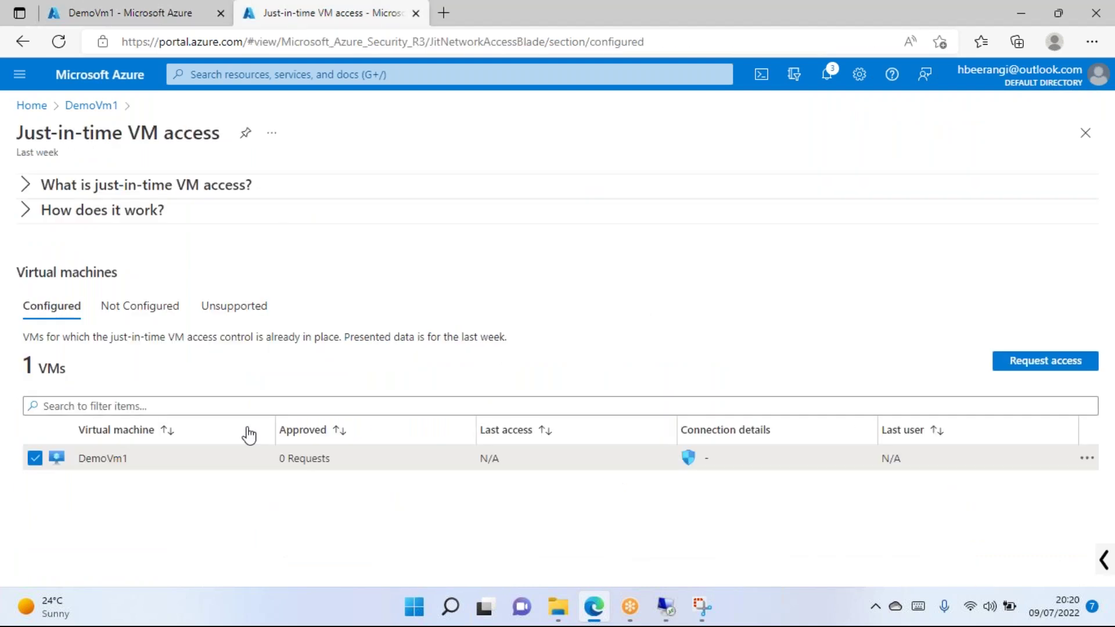
pyautogui.click(1091, 259)
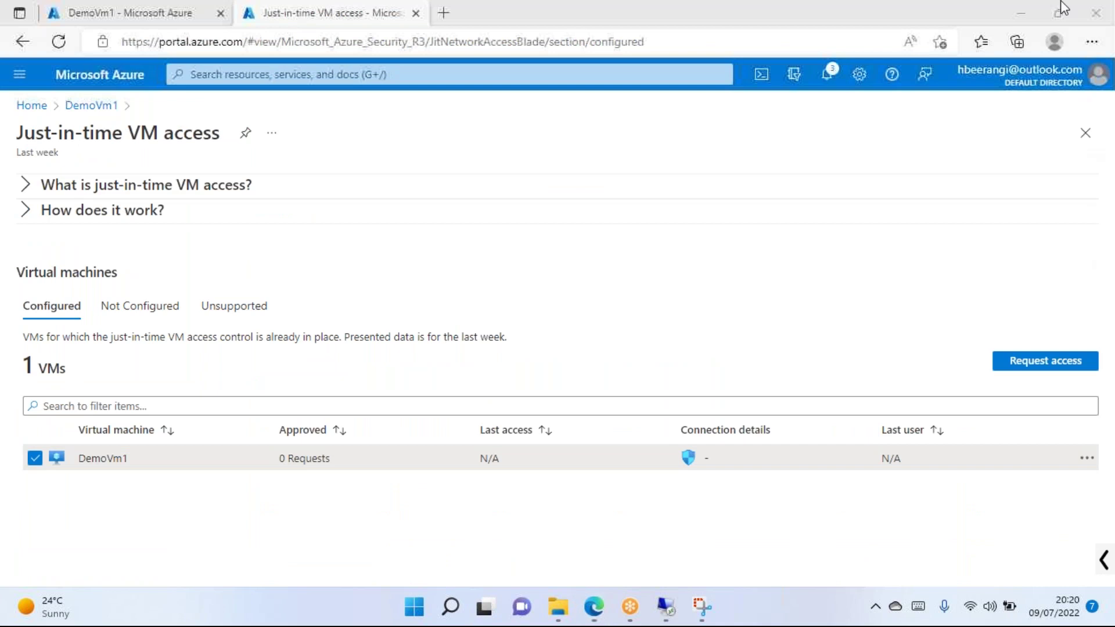
pyautogui.click(1053, 370)
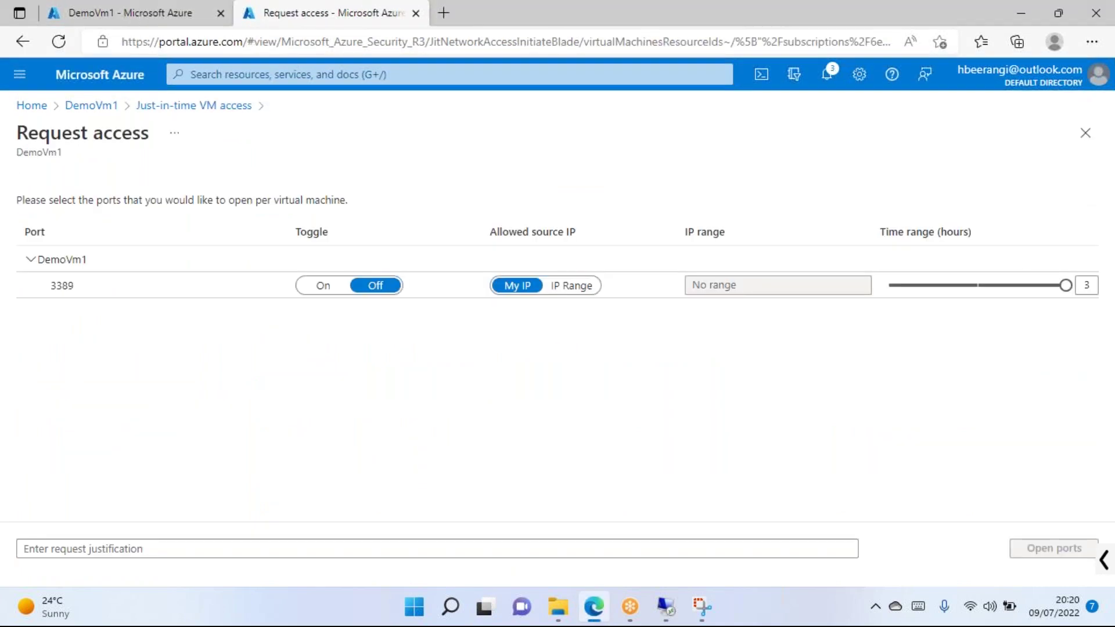
pyautogui.click(322, 287)
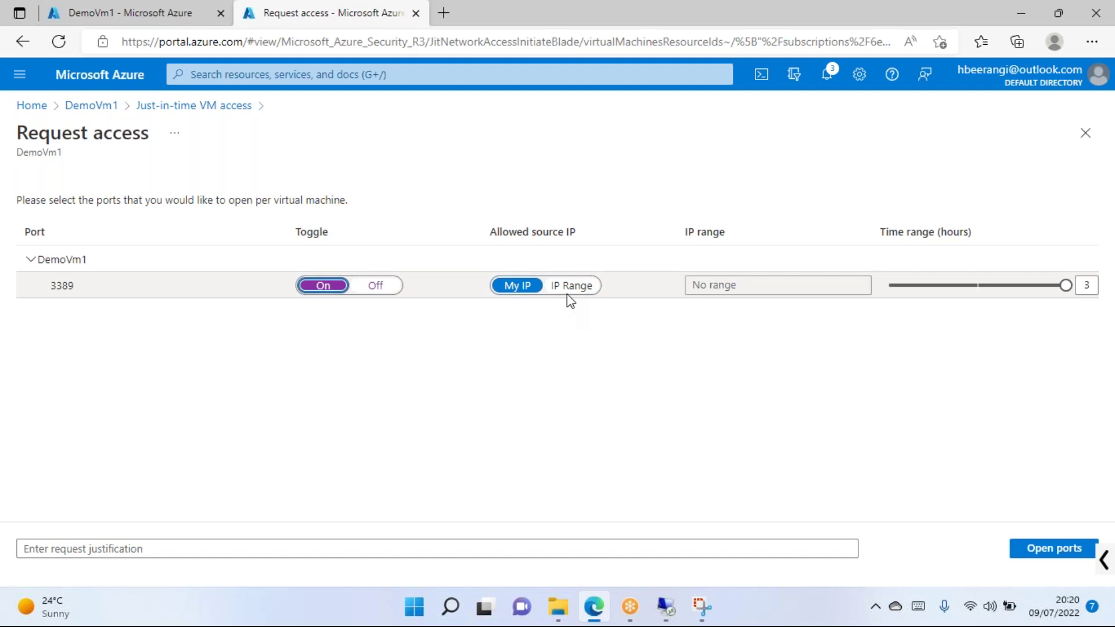
# Try IP Range as the allowed source for port 3389 and switch back to My IP.
pyautogui.click(513, 294)
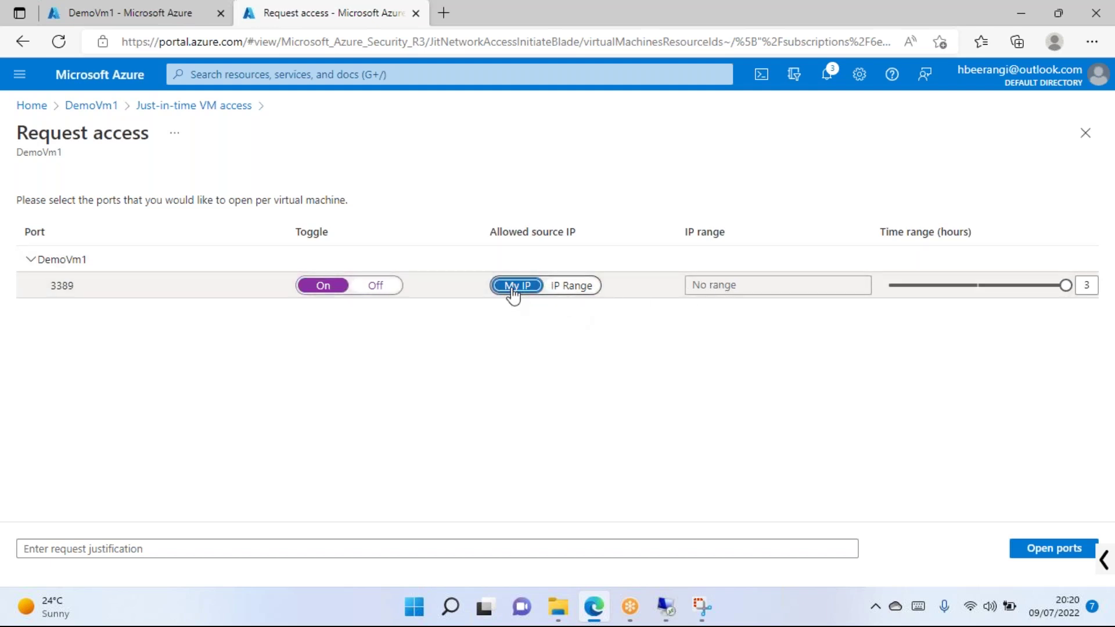
pyautogui.click(573, 287)
pyautogui.click(735, 286)
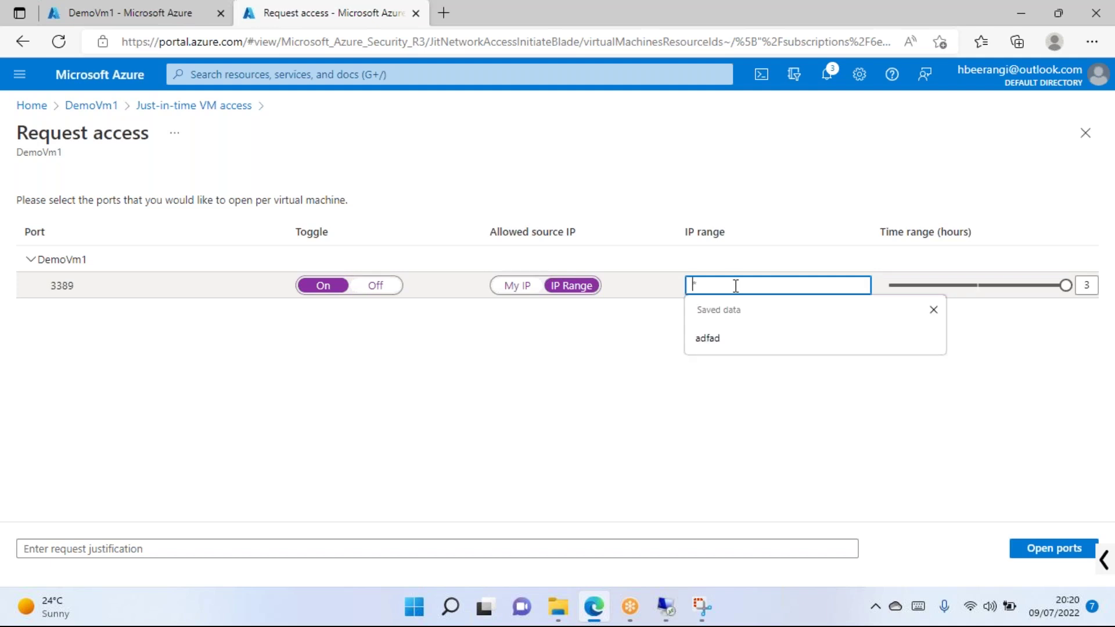
pyautogui.click(645, 349)
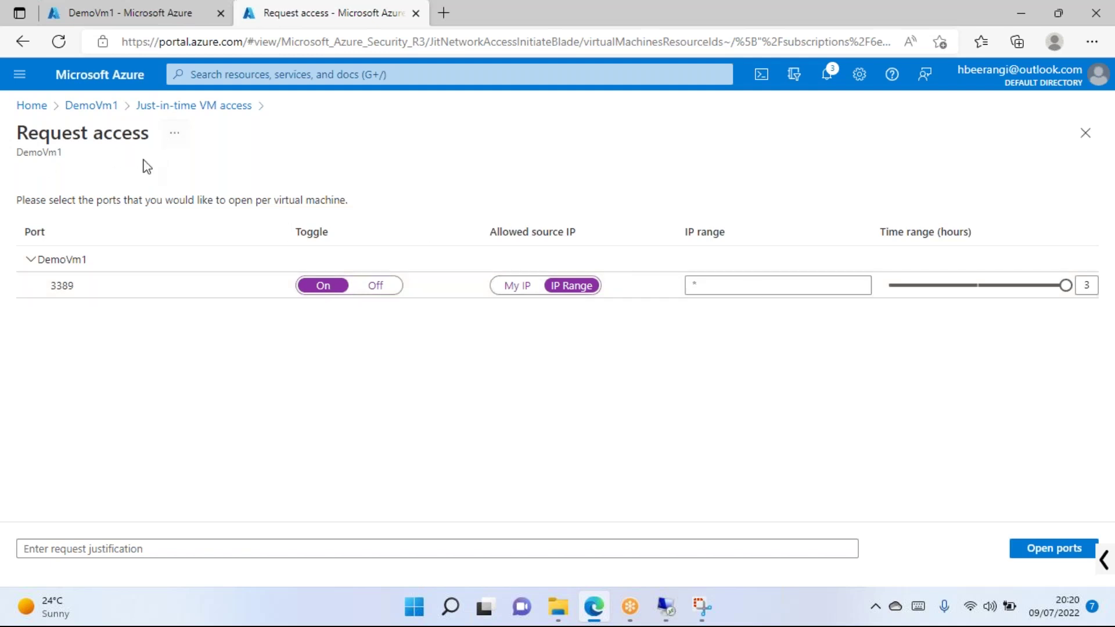
pyautogui.click(514, 288)
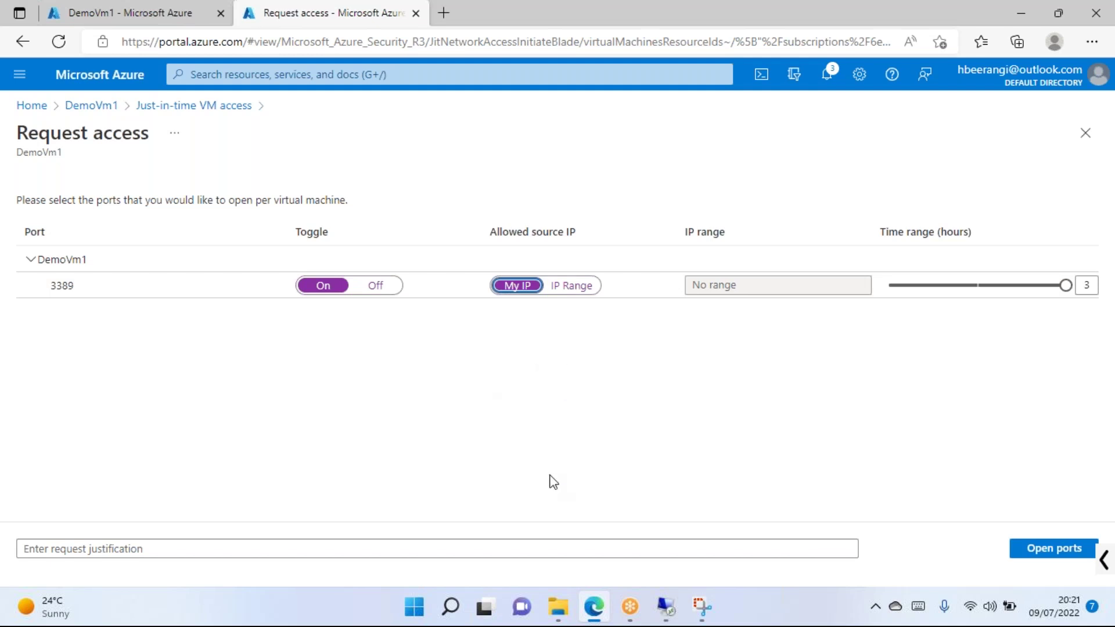
# Enter "Business Need" as the request justification and submit the request to open the port.
pyautogui.click(281, 540)
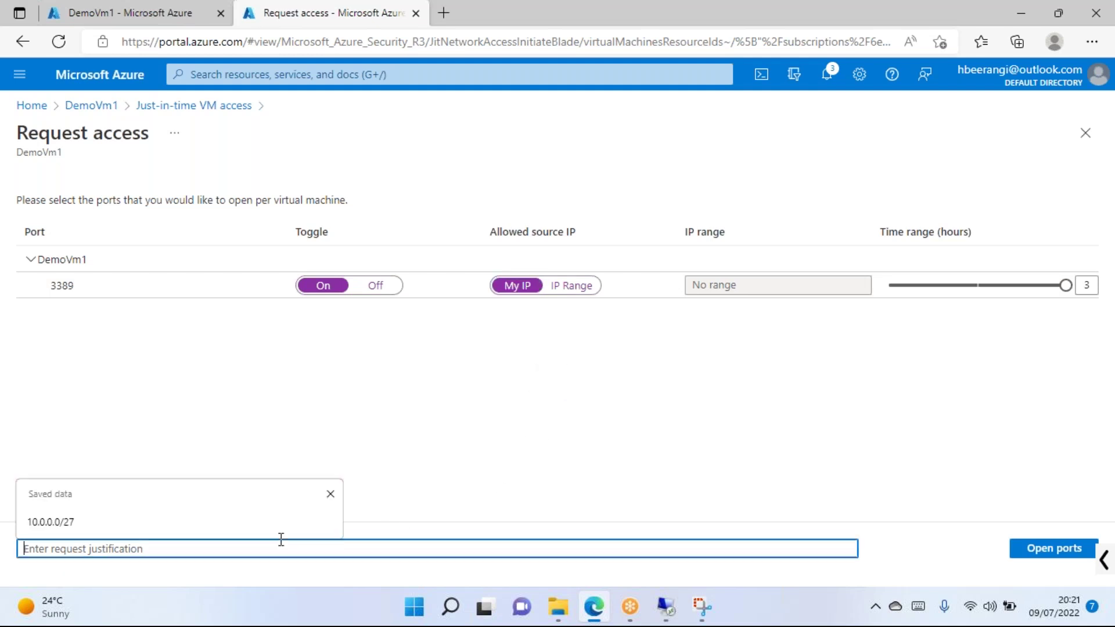
pyautogui.write('Business Need')
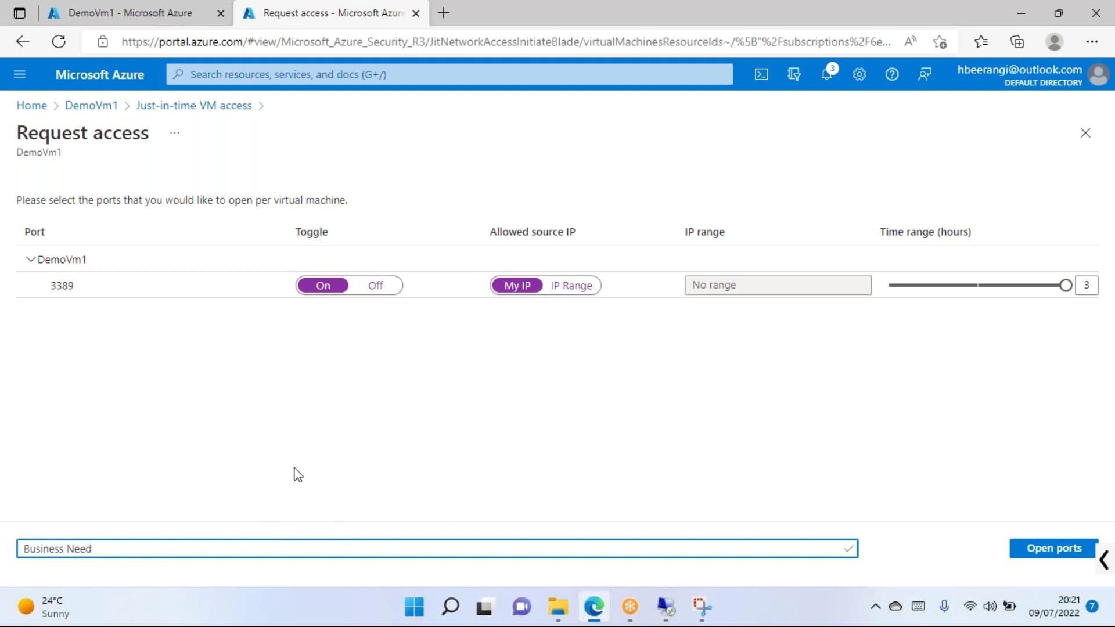
pyautogui.click(351, 450)
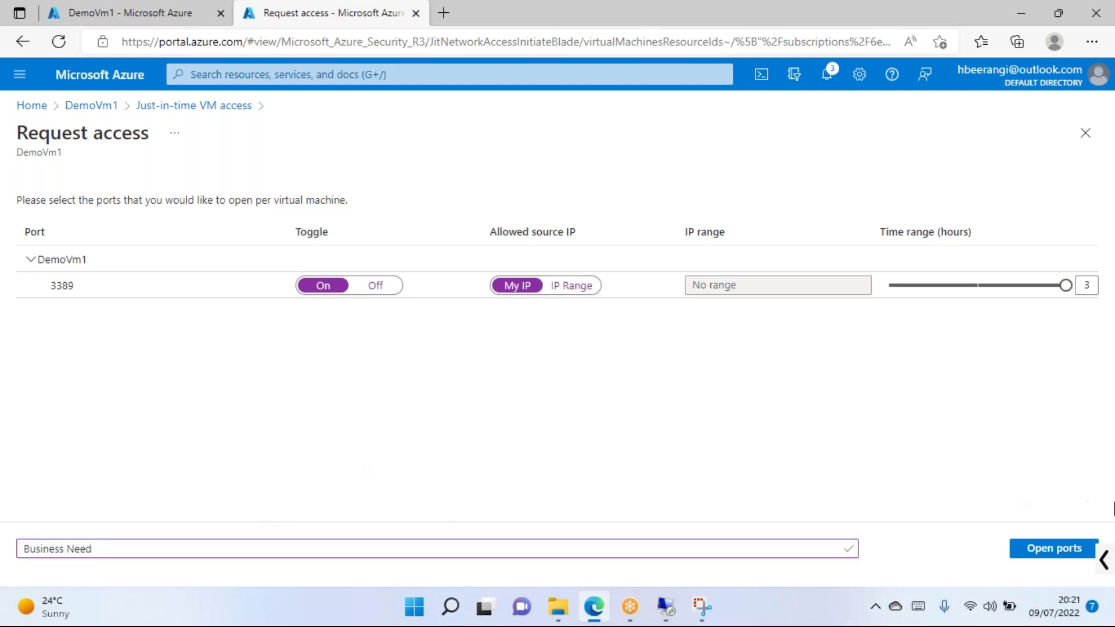
pyautogui.click(1062, 562)
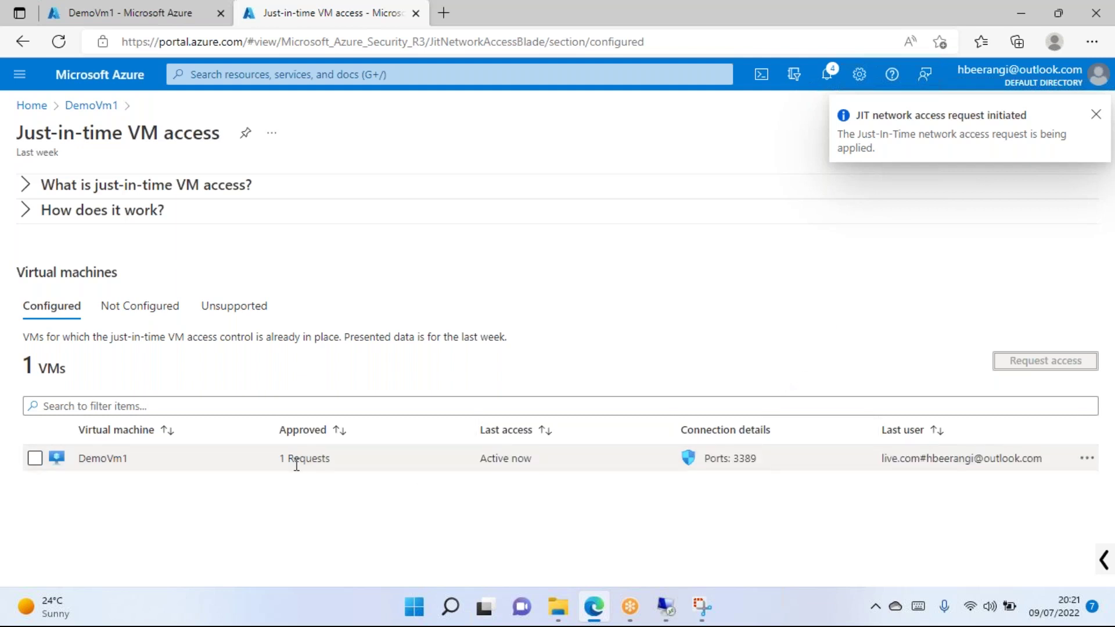
# Examine the source address of the priority 100 just-in-time rule among DemoVm1's inbound port rules.
pyautogui.click(139, 7)
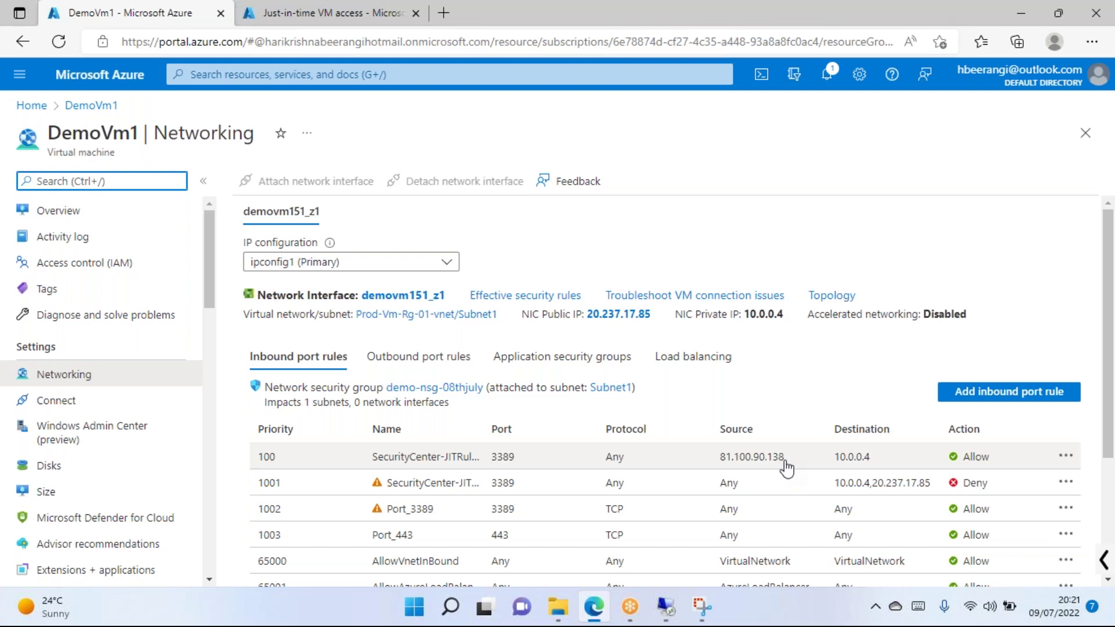
pyautogui.moveTo(786, 462); pyautogui.dragTo(720, 460)
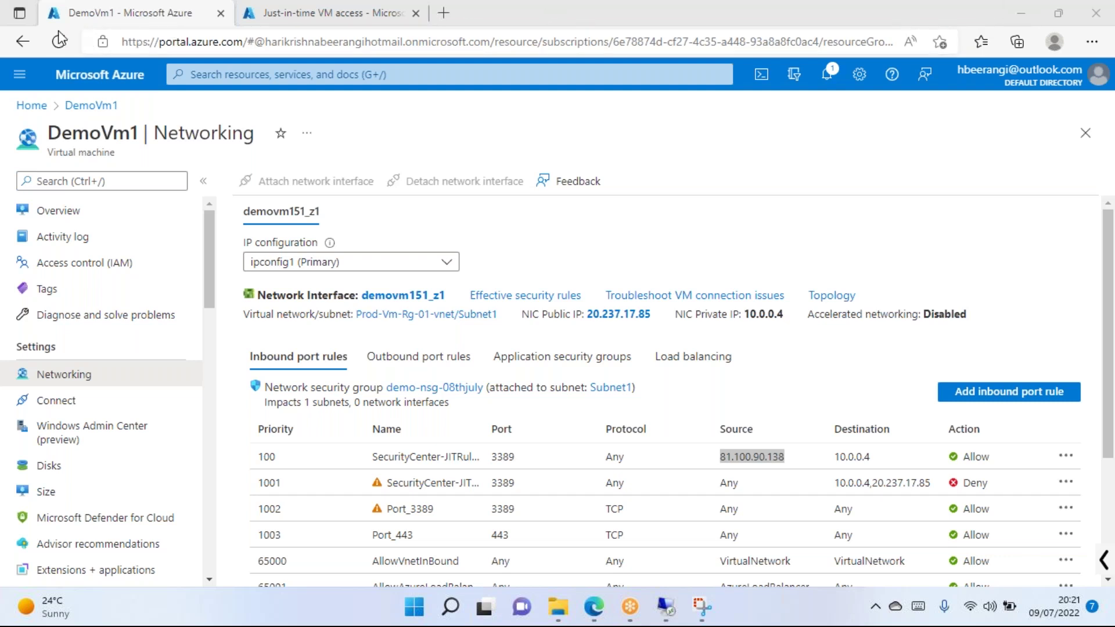
# Open DemoVm1's properties from the configured just-in-time VM list and return to the list.
pyautogui.click(319, 13)
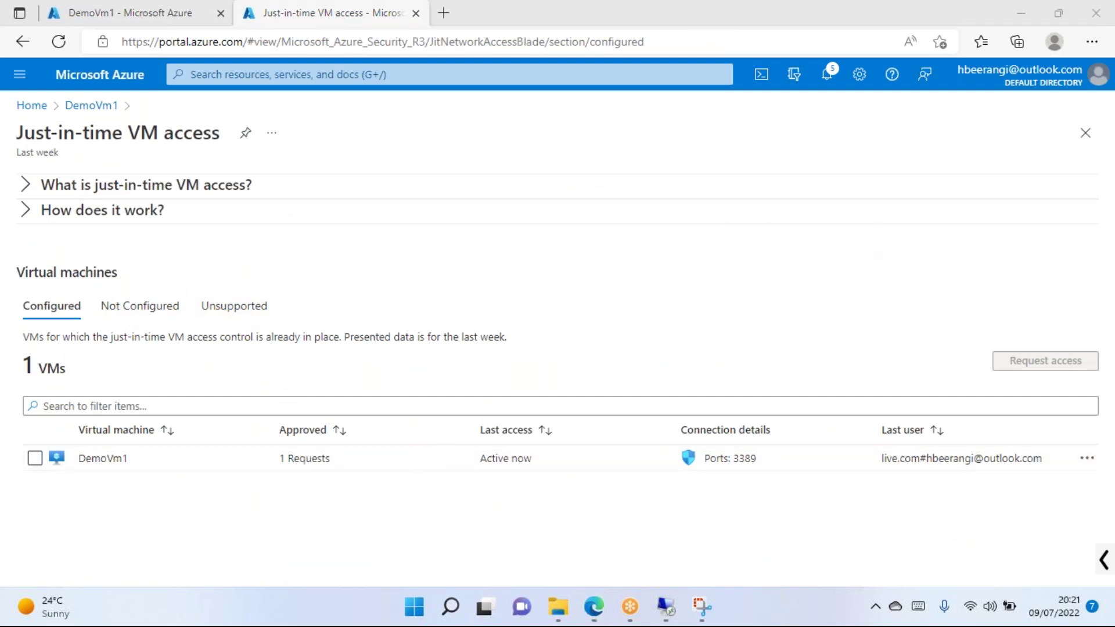
pyautogui.click(1087, 458)
pyautogui.click(1001, 482)
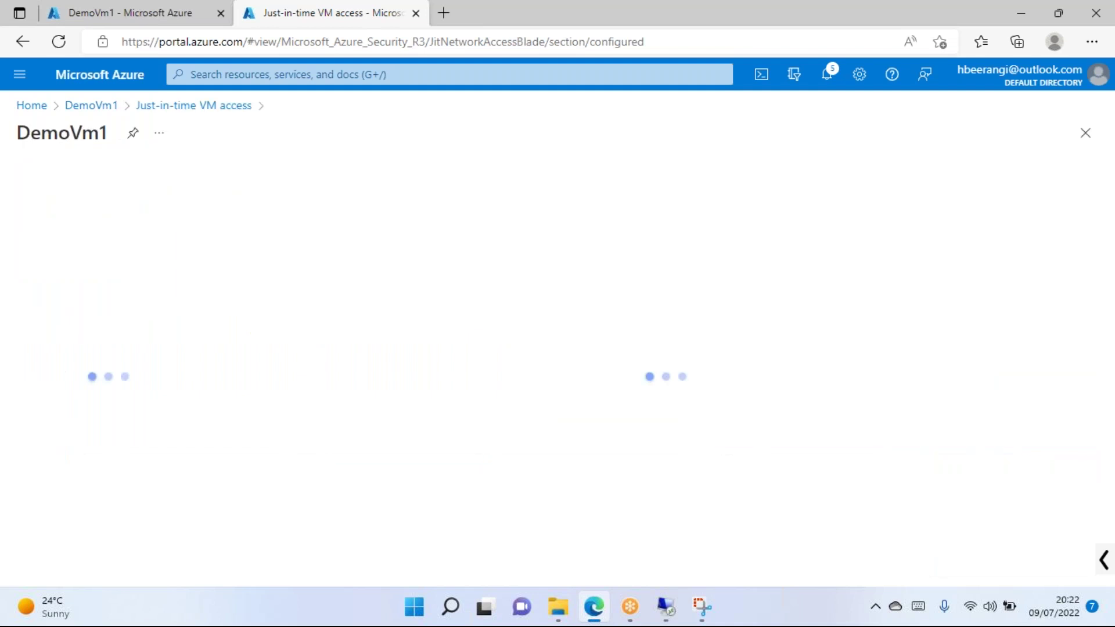
pyautogui.click(1085, 134)
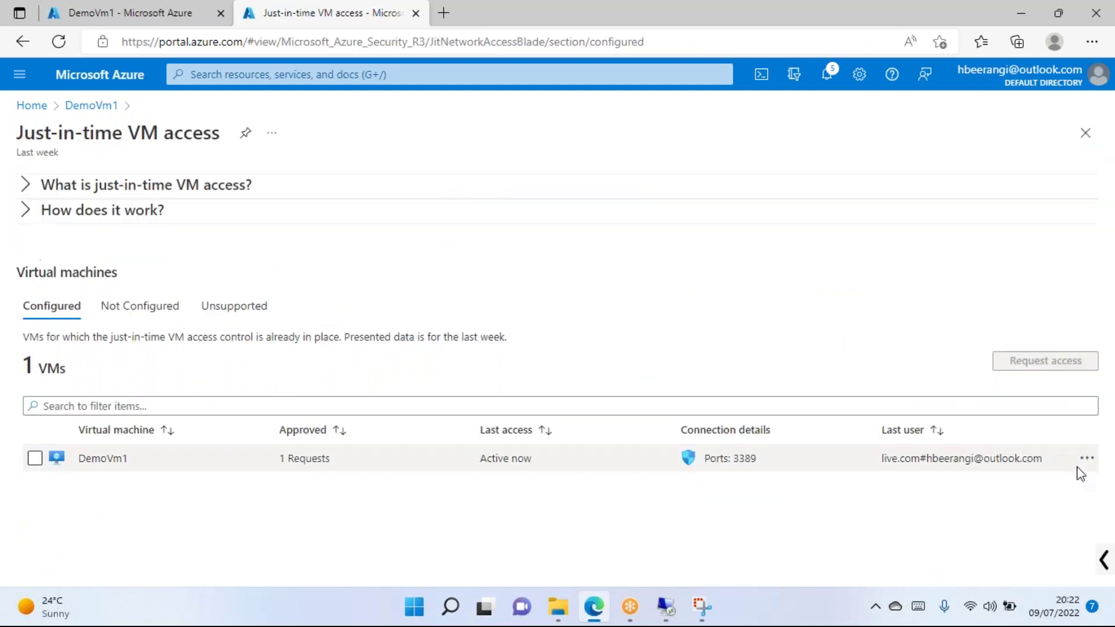
# Open DemoVm1's just-in-time access configuration for editing and review the port 3389 settings.
pyautogui.click(1087, 458)
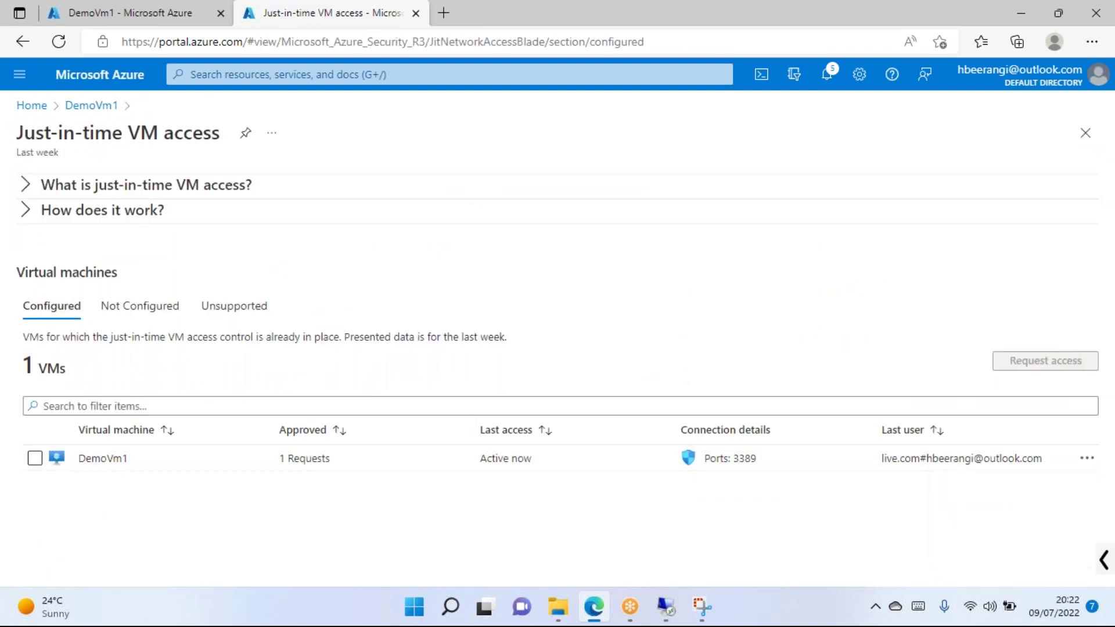
pyautogui.click(969, 522)
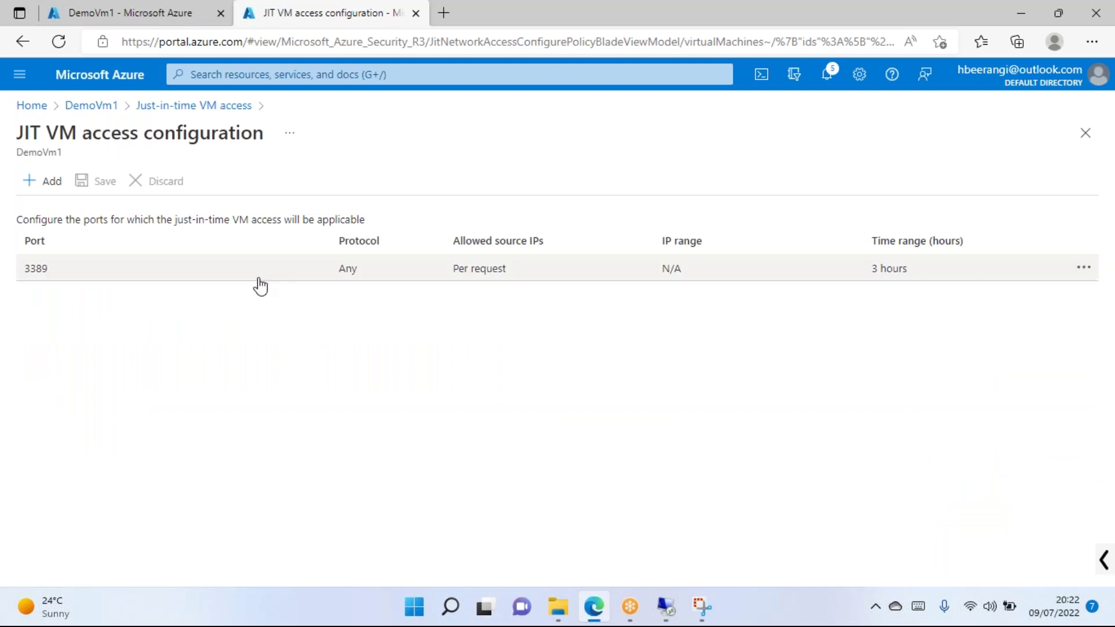
pyautogui.click(1085, 270)
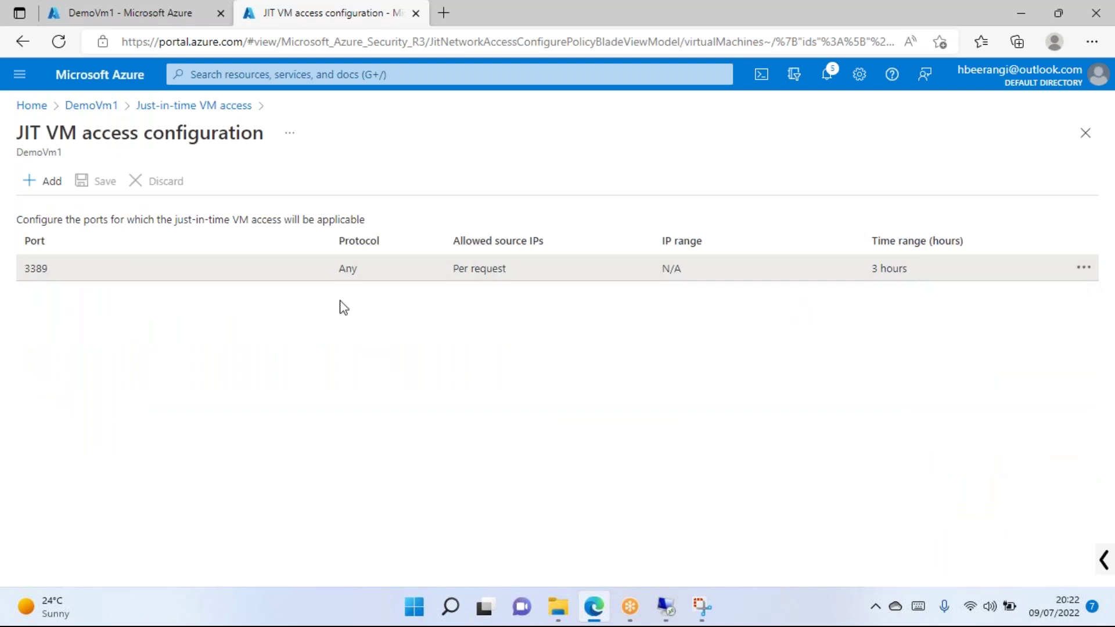
pyautogui.click(163, 277)
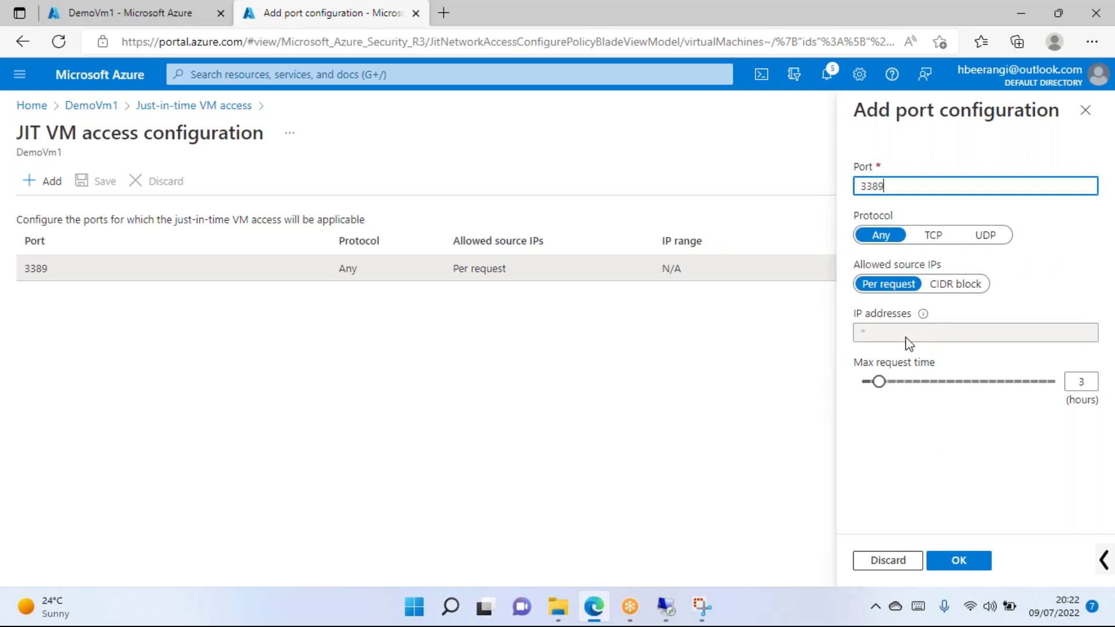
pyautogui.click(968, 558)
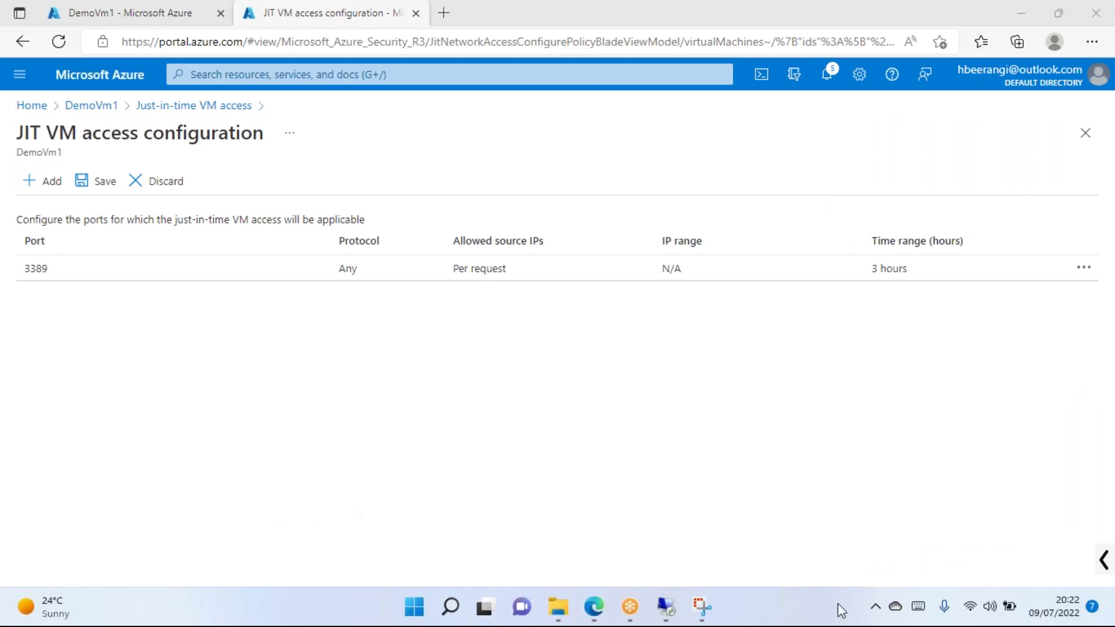
# Return to DemoVm1's networking page and disconnect the open Remote Desktop session.
pyautogui.click(96, 13)
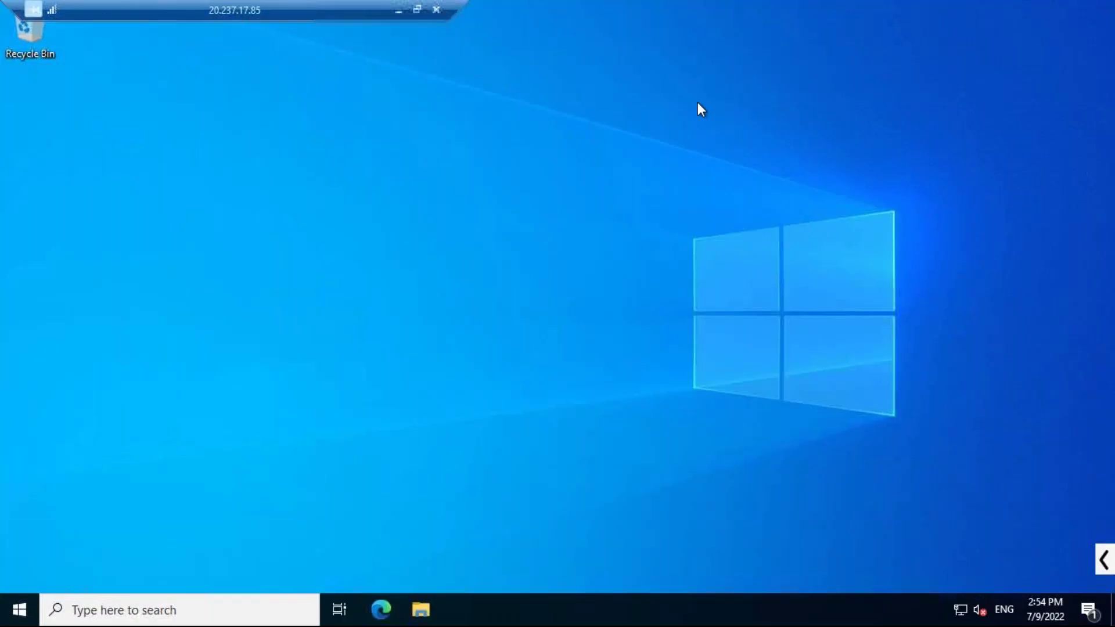
pyautogui.click(417, 9)
pyautogui.click(557, 120)
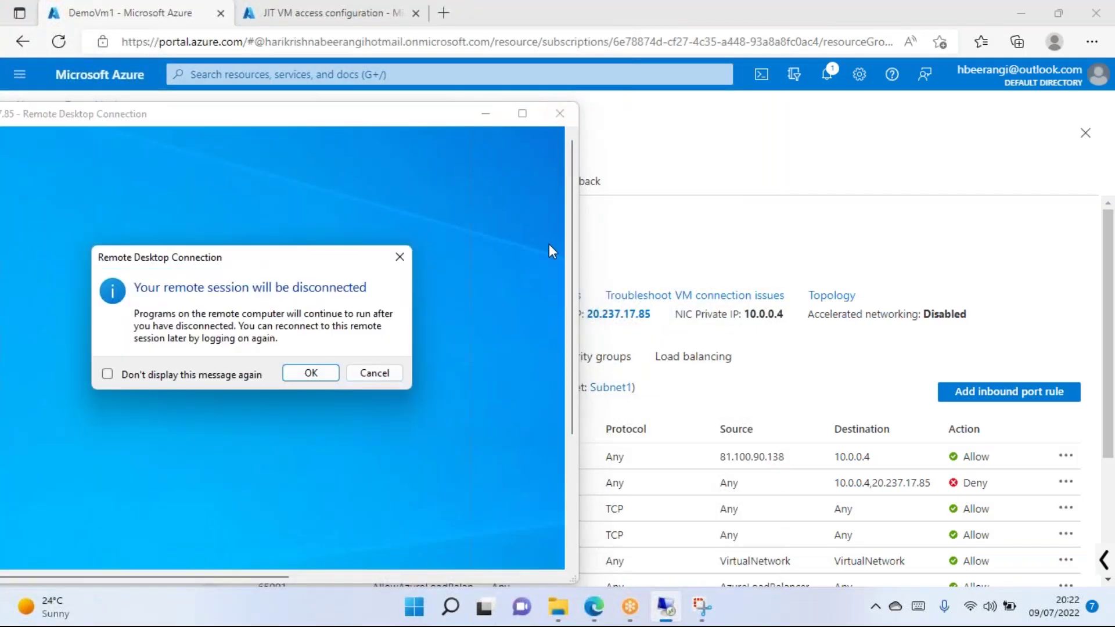
pyautogui.click(317, 367)
# Start a Remote Desktop connection to DemoVm1's public IP 20.237.17.85 as far as the credentials request, and close it without signing in.
pyautogui.moveTo(653, 316); pyautogui.dragTo(588, 317)
pyautogui.hotkey('ctrl', 'c')
pyautogui.press('super+r')
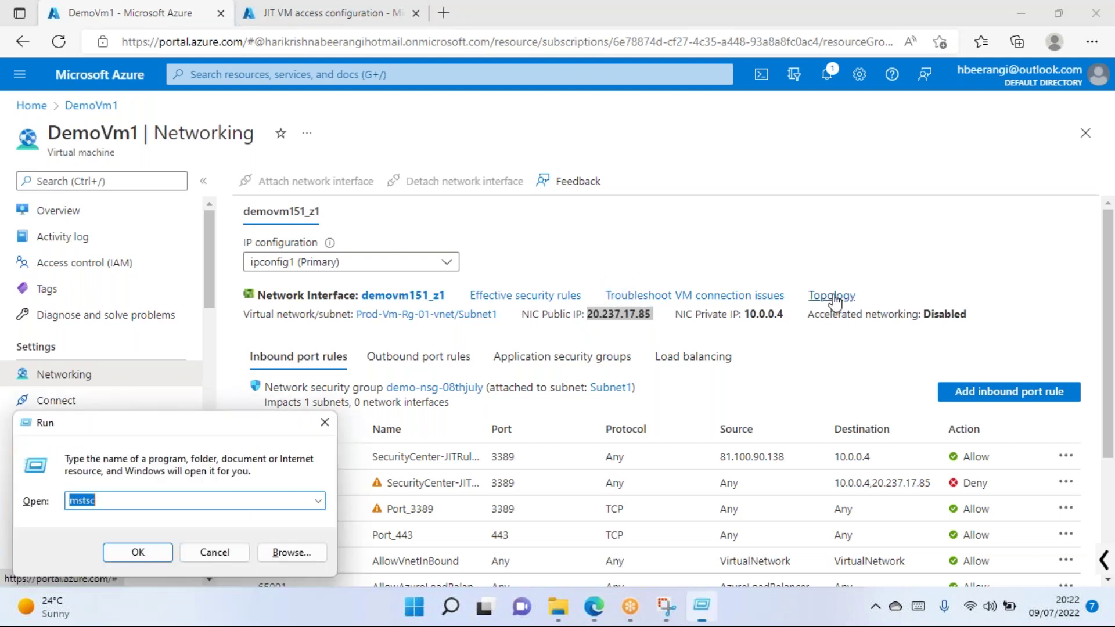
pyautogui.press('Return')
pyautogui.hotkey('ctrl', 'v')
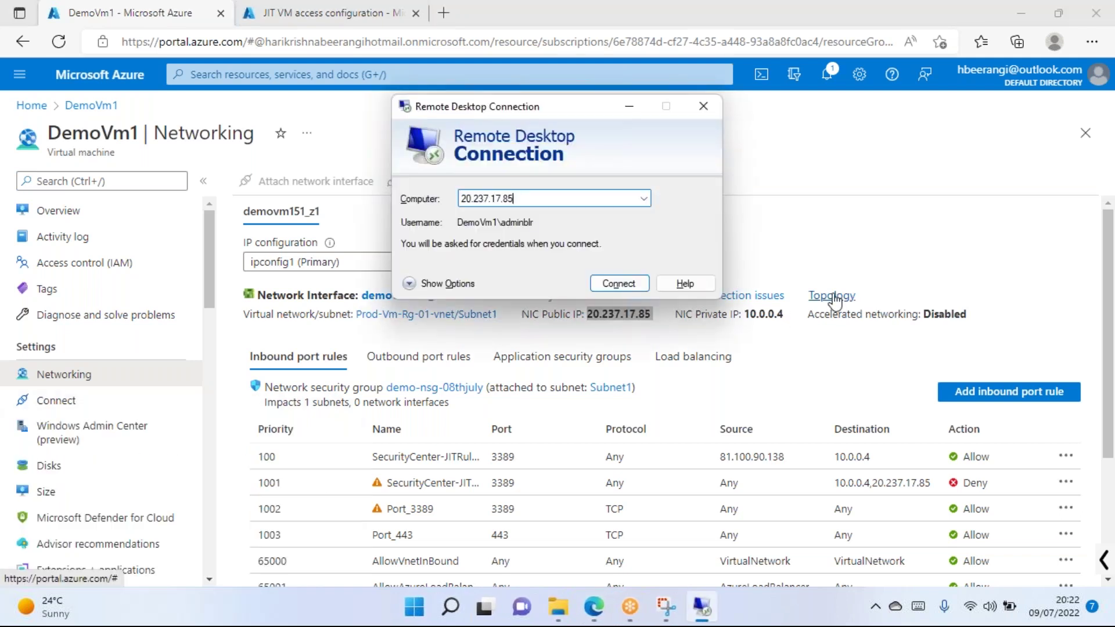
pyautogui.press('Return')
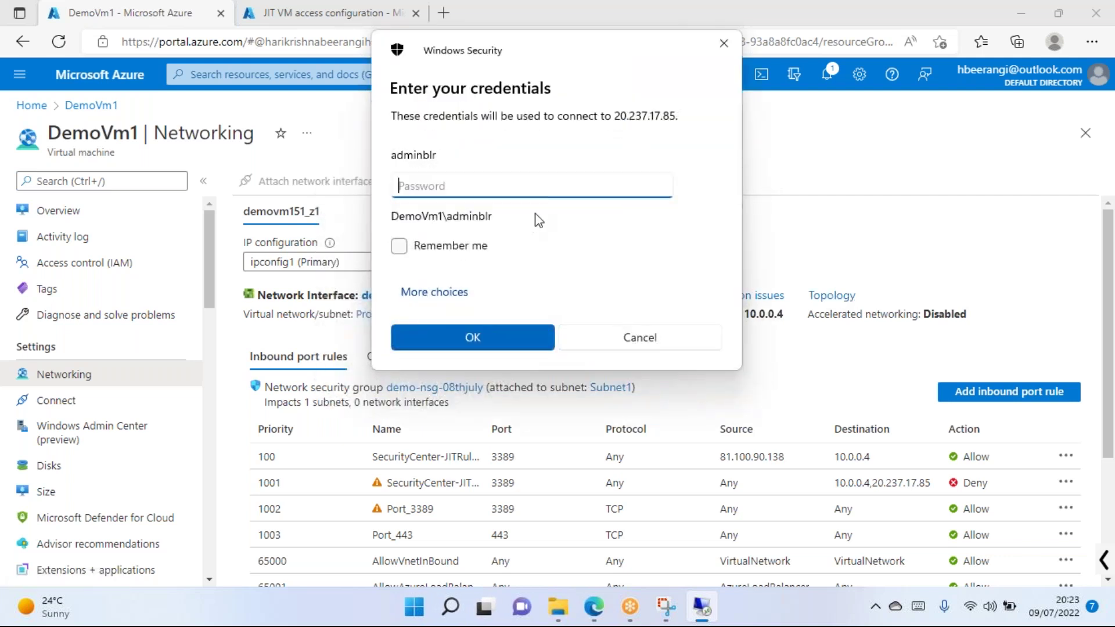
pyautogui.click(628, 343)
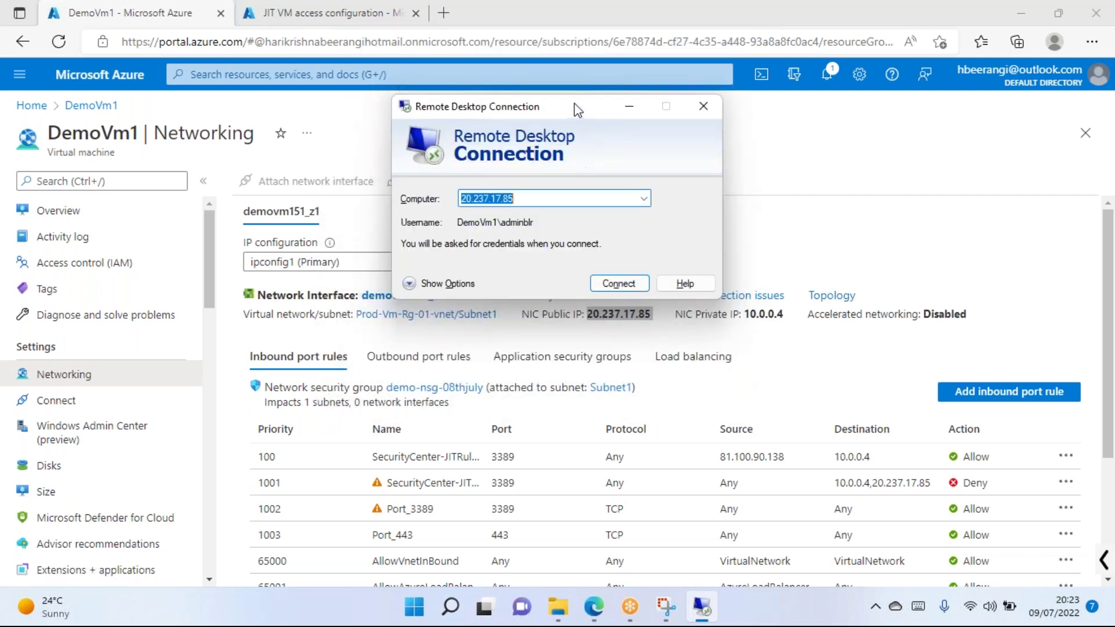
pyautogui.moveTo(573, 110); pyautogui.dragTo(498, 105)
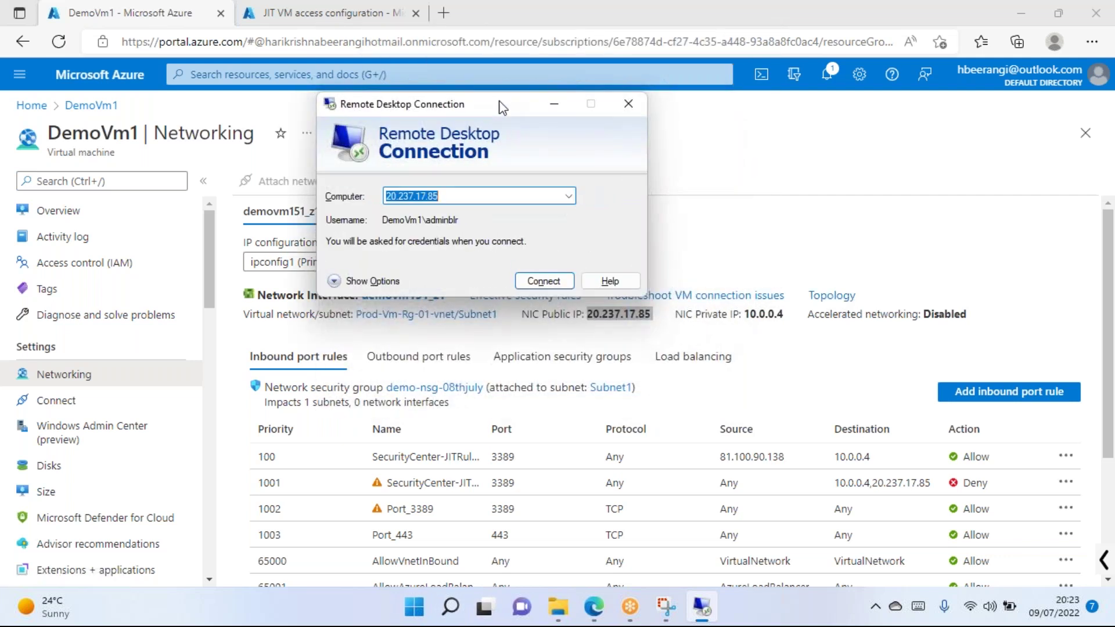
pyautogui.click(628, 103)
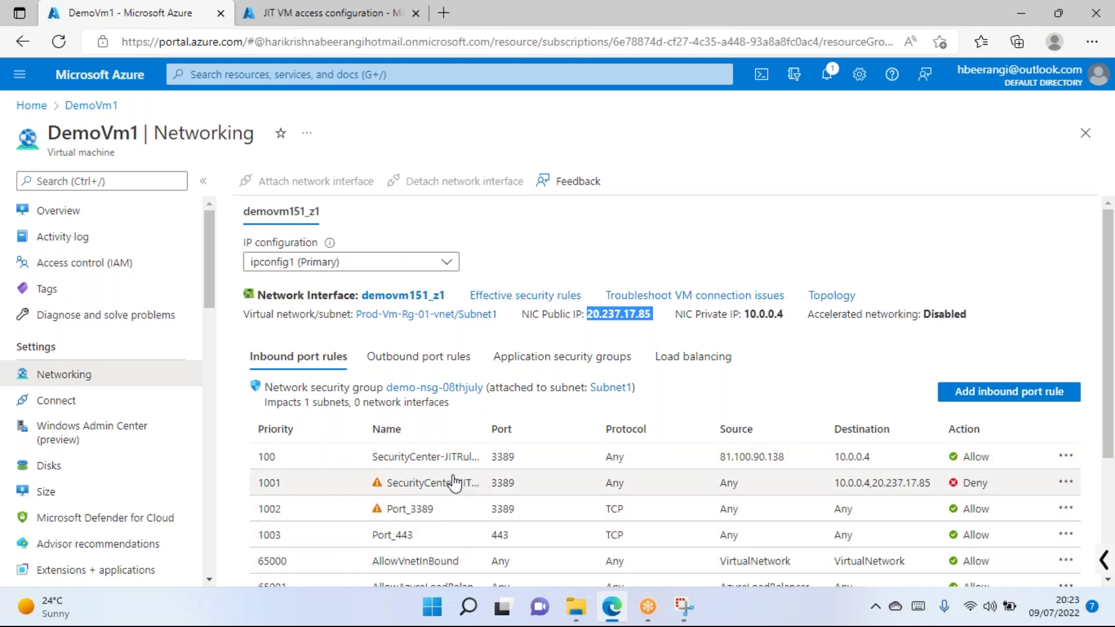
# Try a max request time of 1 hour for port 3389 in the just-in-time configuration and discard the edit.
pyautogui.click(346, 17)
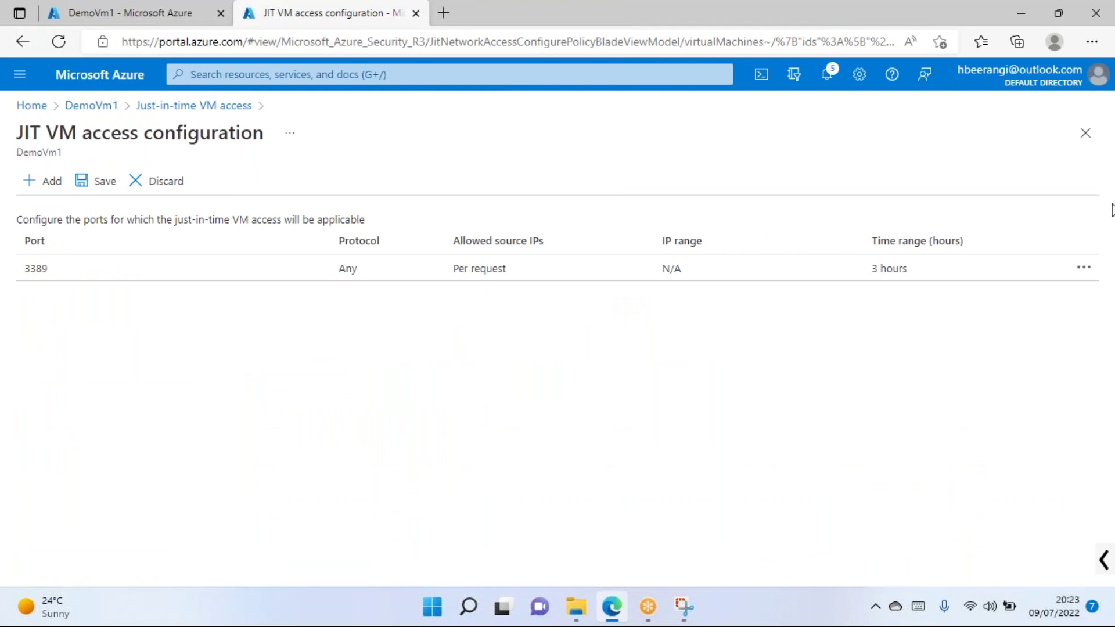
pyautogui.click(1088, 205)
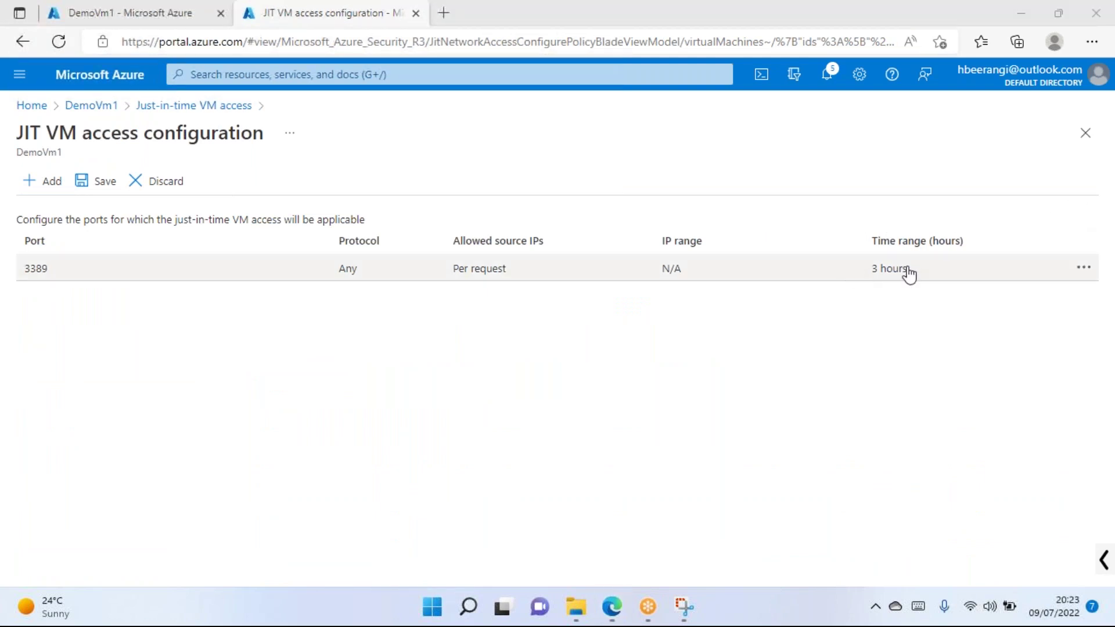
pyautogui.click(195, 272)
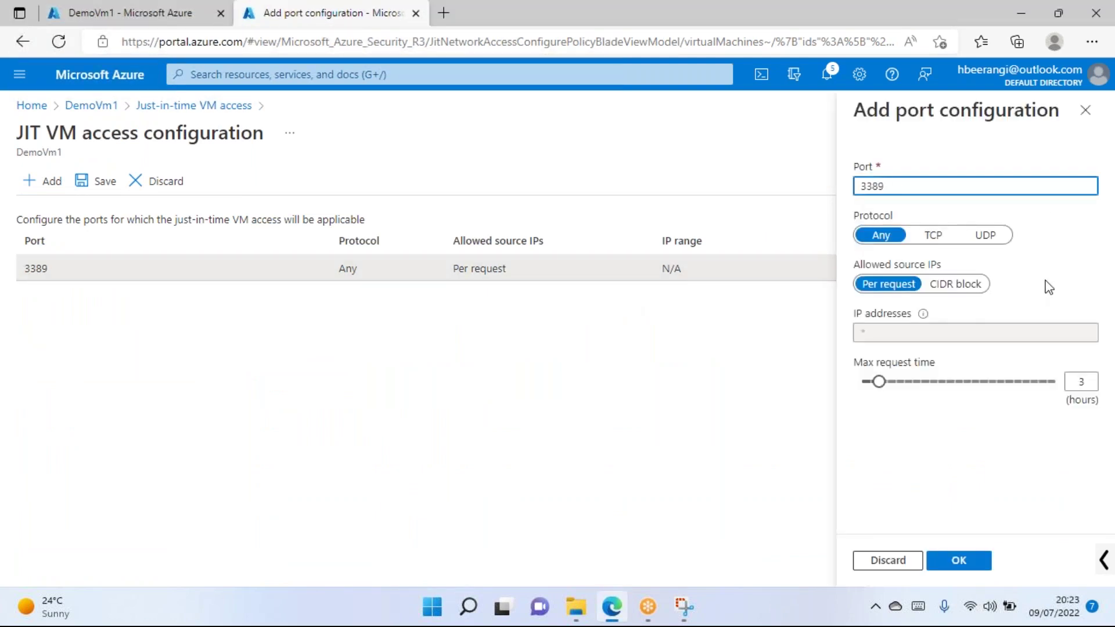
pyautogui.click(1092, 278)
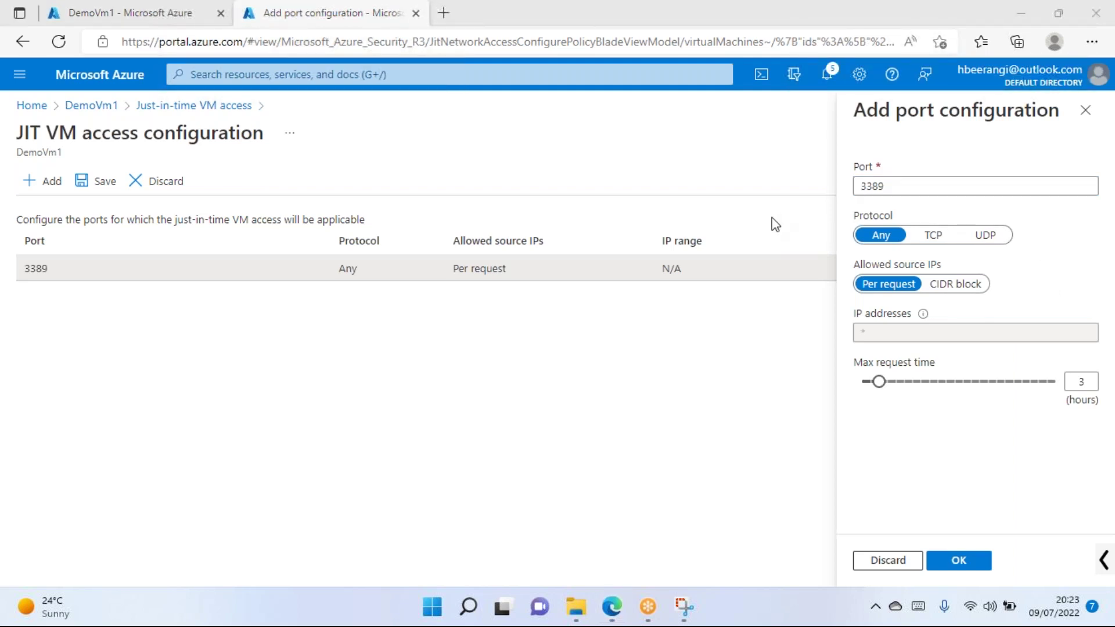
pyautogui.moveTo(880, 383); pyautogui.dragTo(836, 393)
pyautogui.click(904, 567)
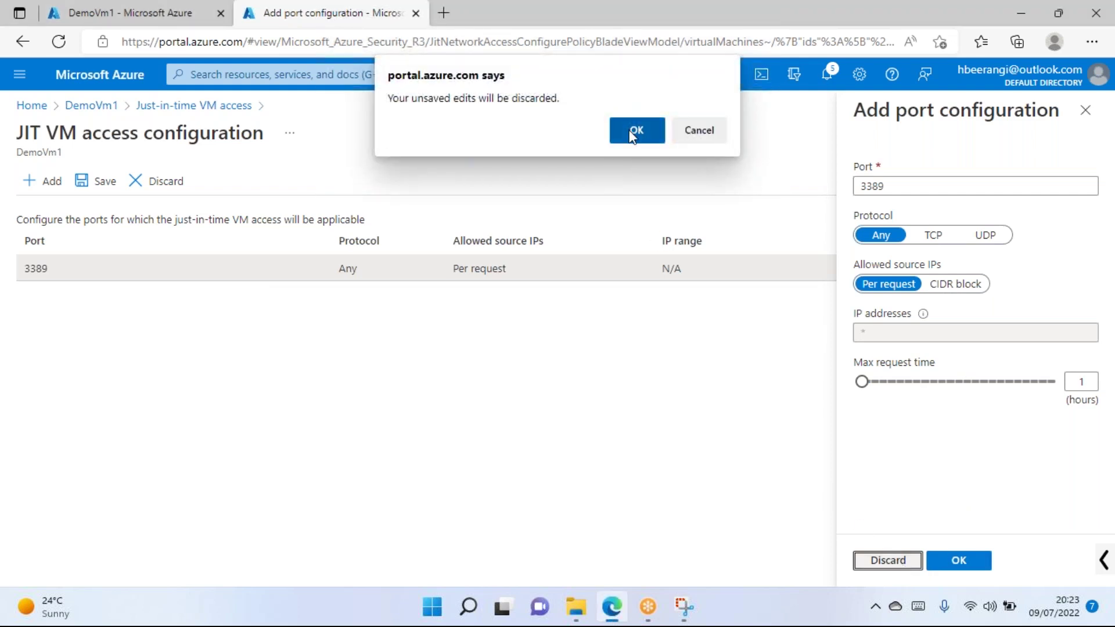
pyautogui.click(633, 137)
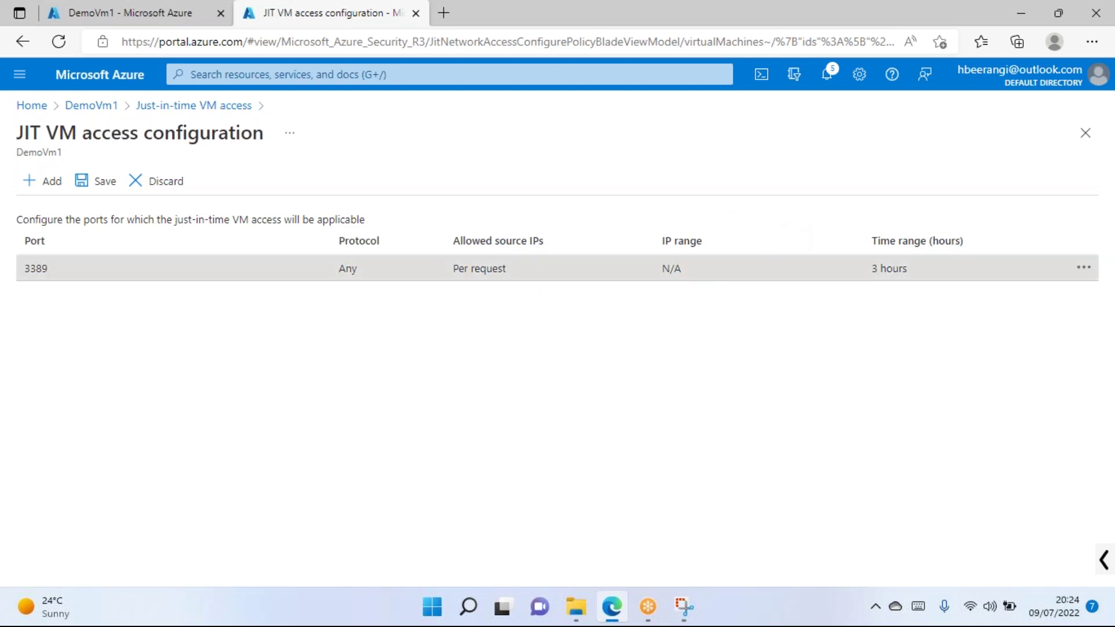
# Try deleting the port 3389 entry from DemoVm1's just-in-time configuration and discard the changes.
pyautogui.click(1085, 270)
pyautogui.click(1031, 283)
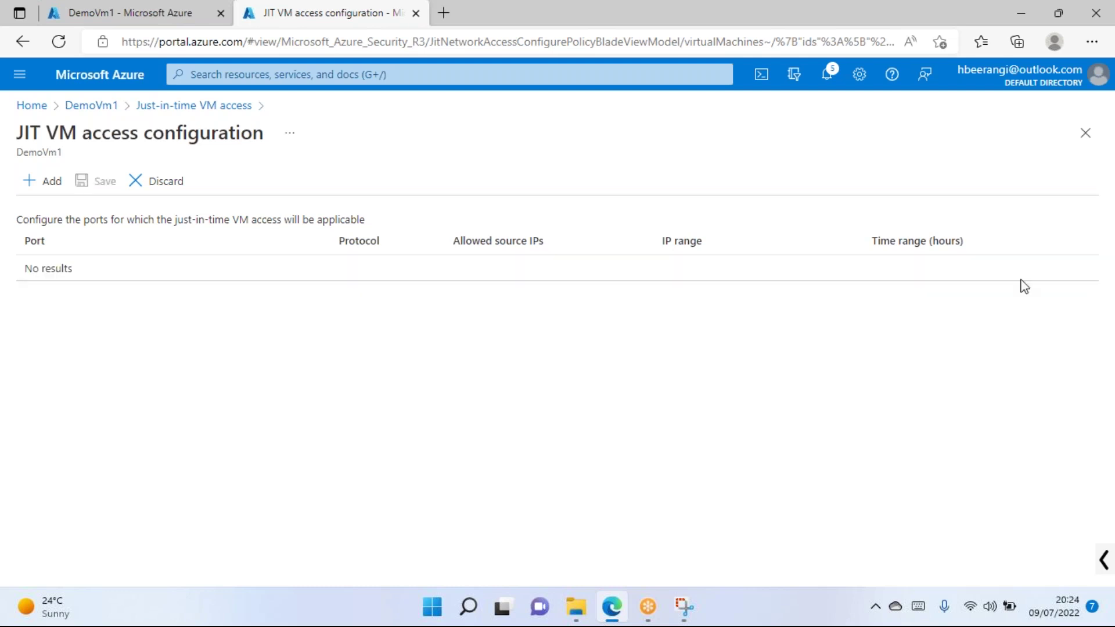
pyautogui.click(158, 192)
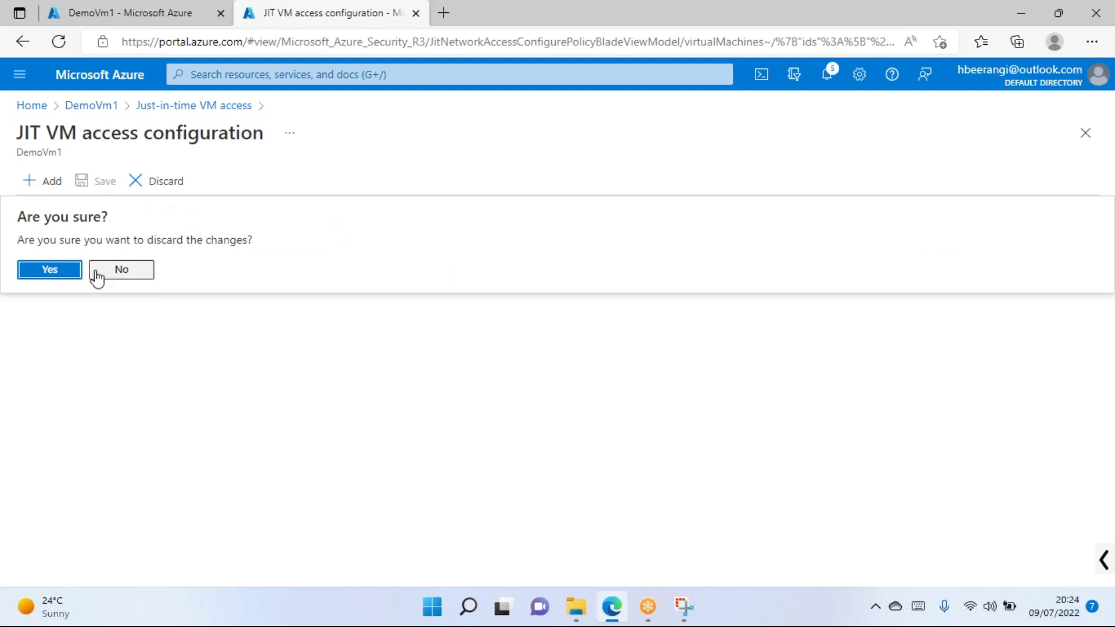
pyautogui.click(50, 269)
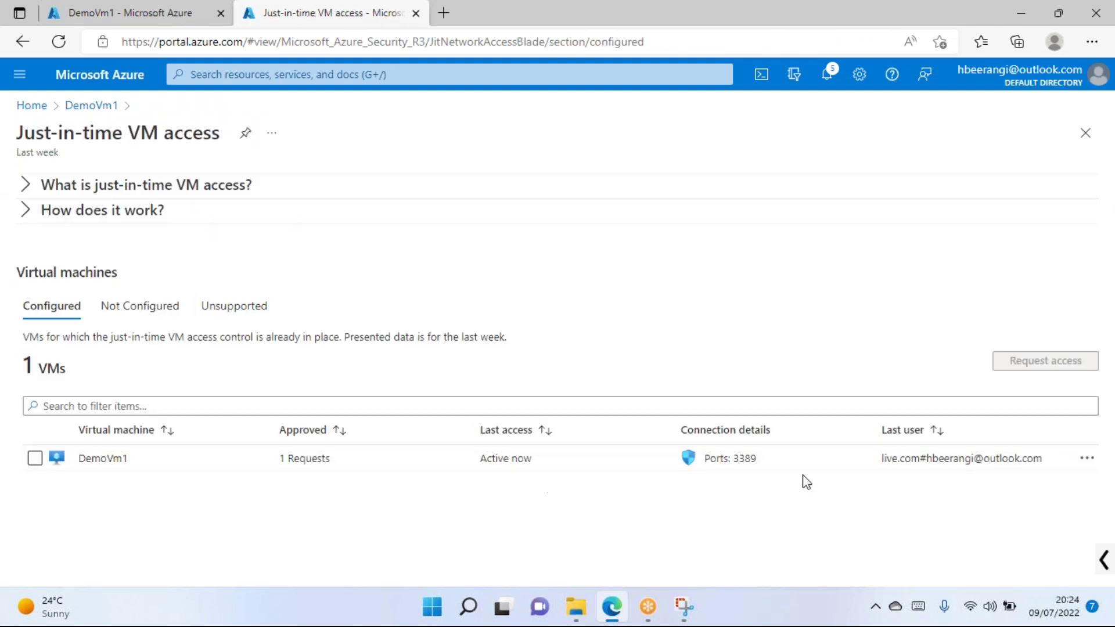
# Remove DemoVm1 from just-in-time protection and check the portal notifications.
pyautogui.click(1087, 463)
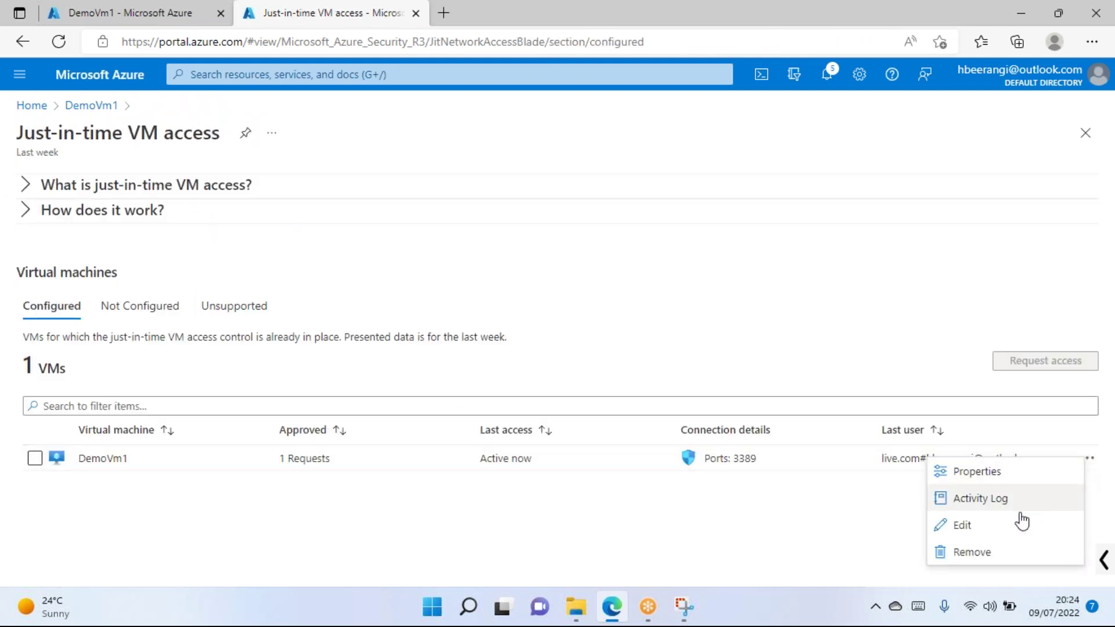
pyautogui.click(971, 552)
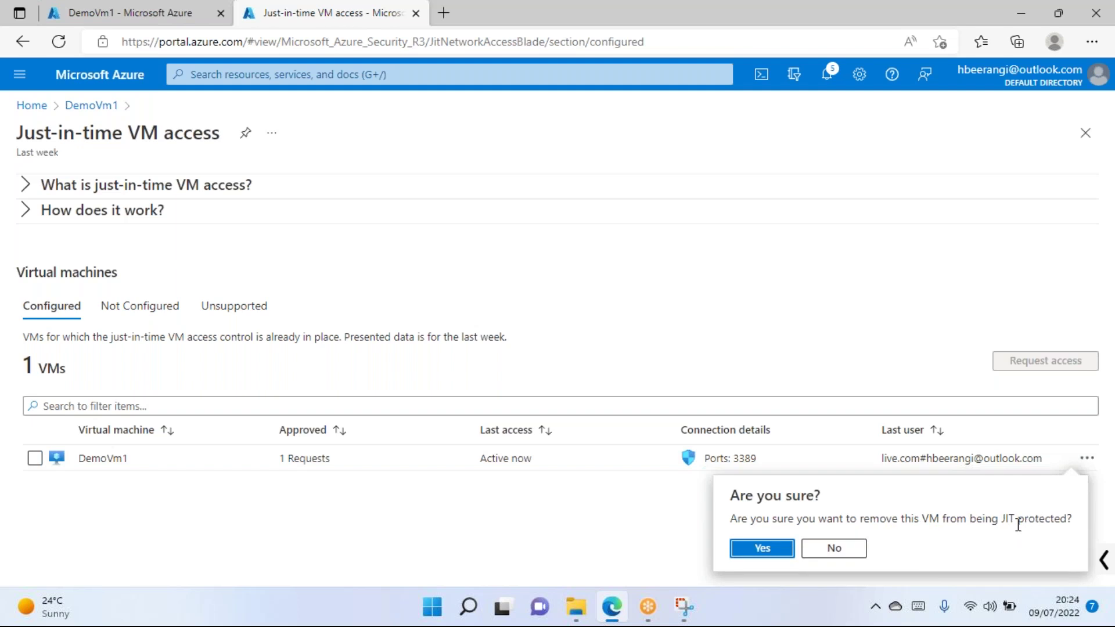
pyautogui.click(764, 552)
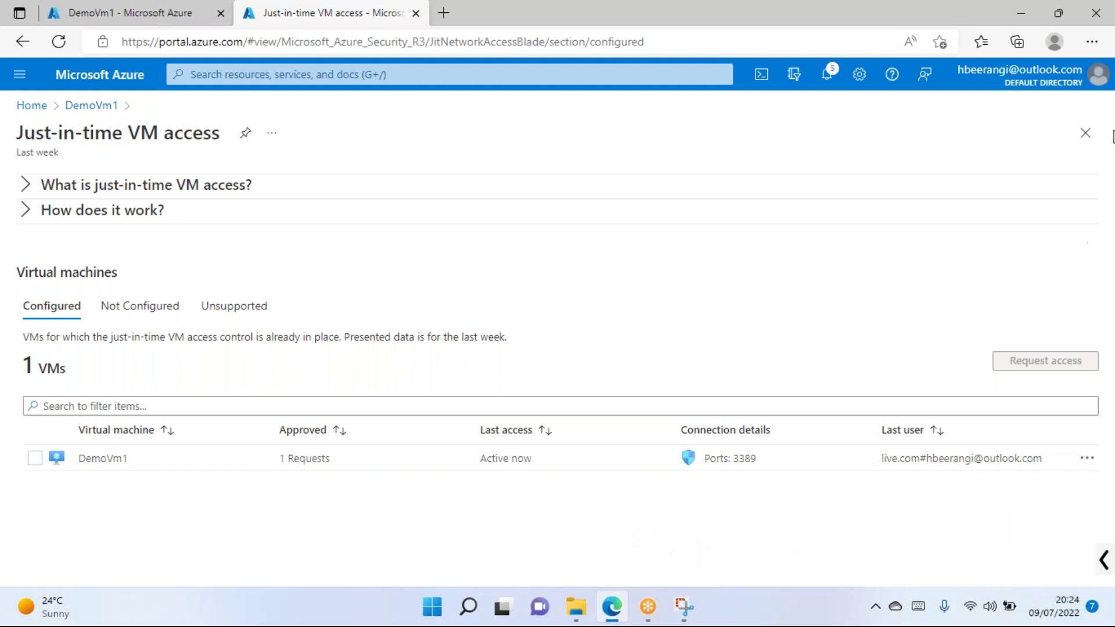
pyautogui.click(1085, 133)
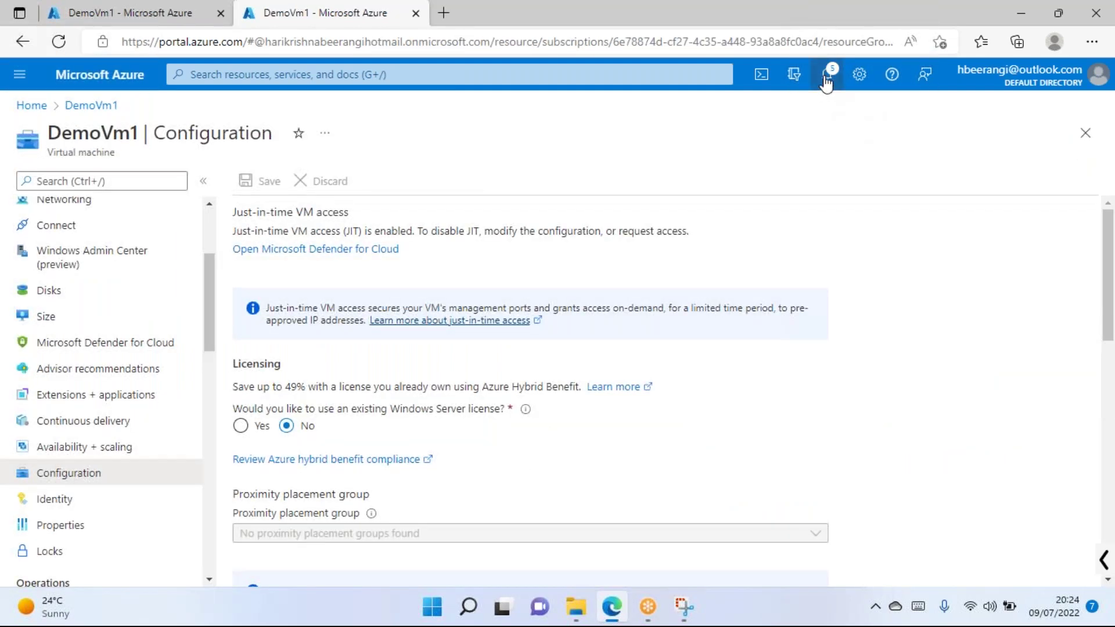
pyautogui.click(826, 79)
pyautogui.click(826, 78)
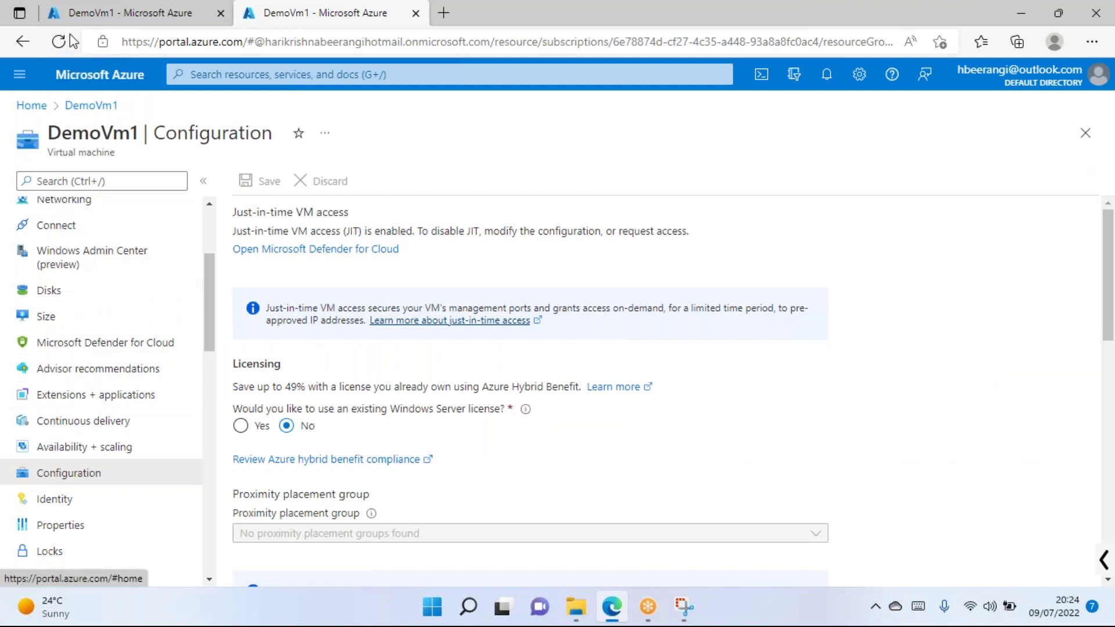
# Reload DemoVm1's inbound port rules and check the just-in-time access setting in the VM's configuration.
pyautogui.click(90, 15)
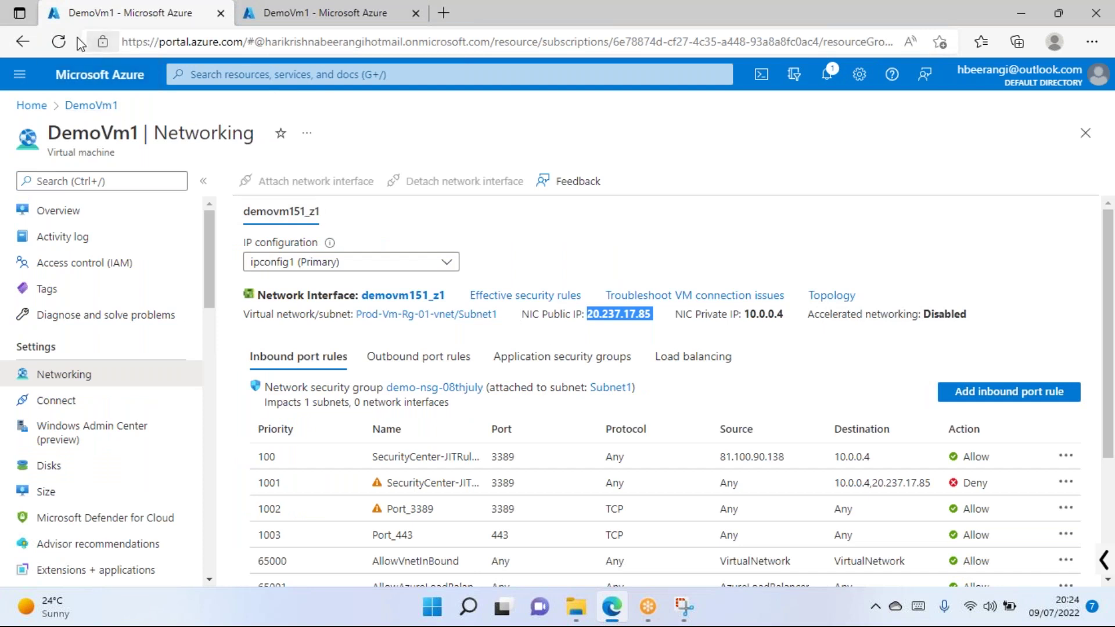
pyautogui.click(59, 42)
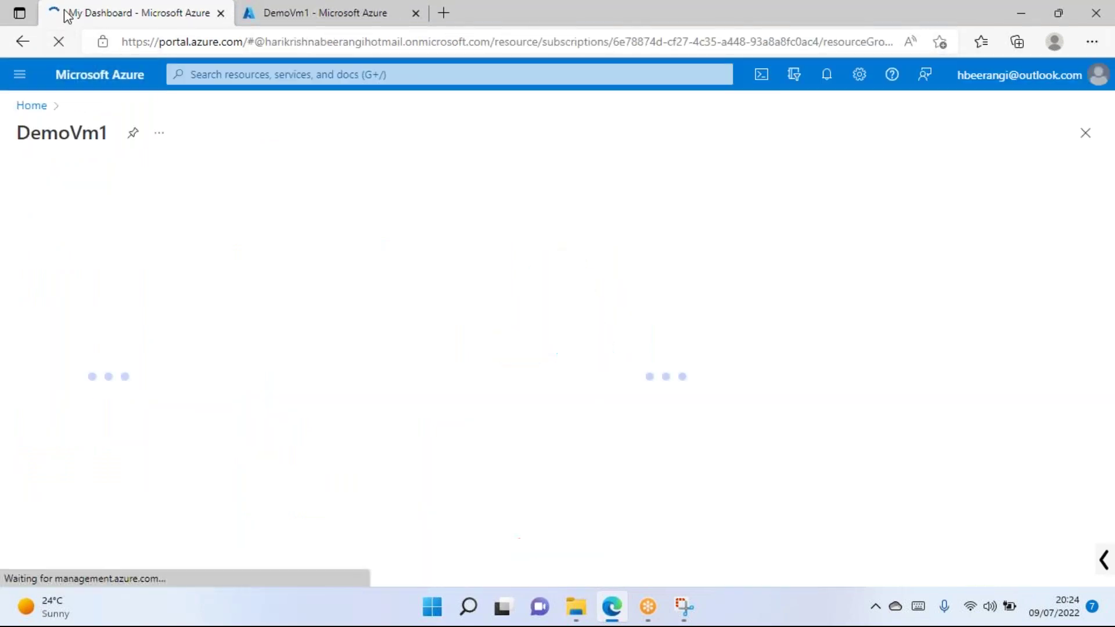
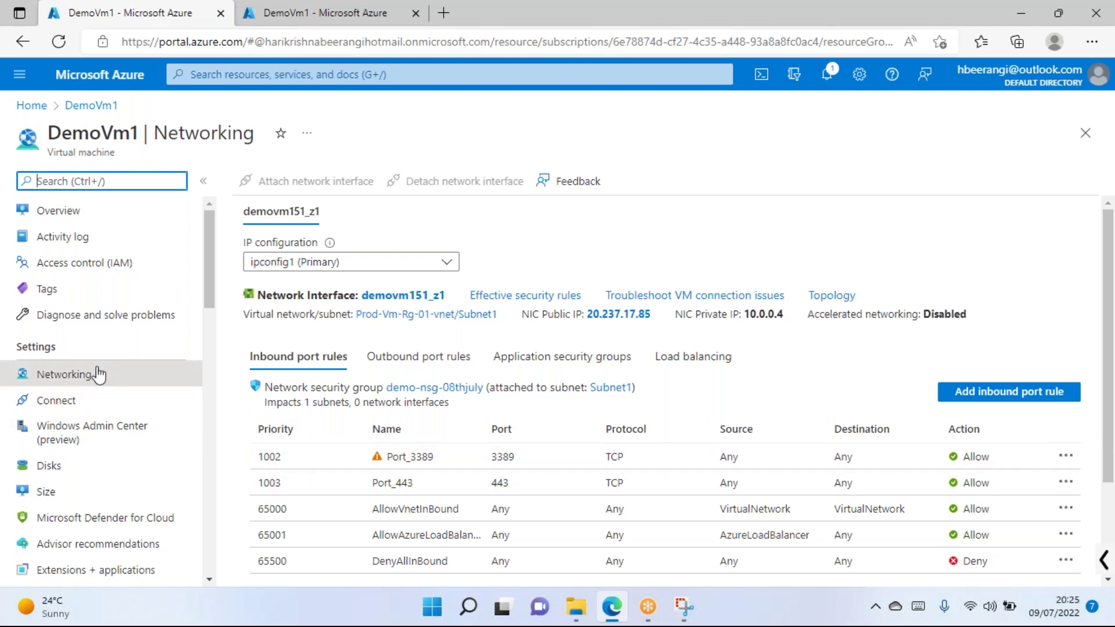
pyautogui.scroll(-3, 135, 502)
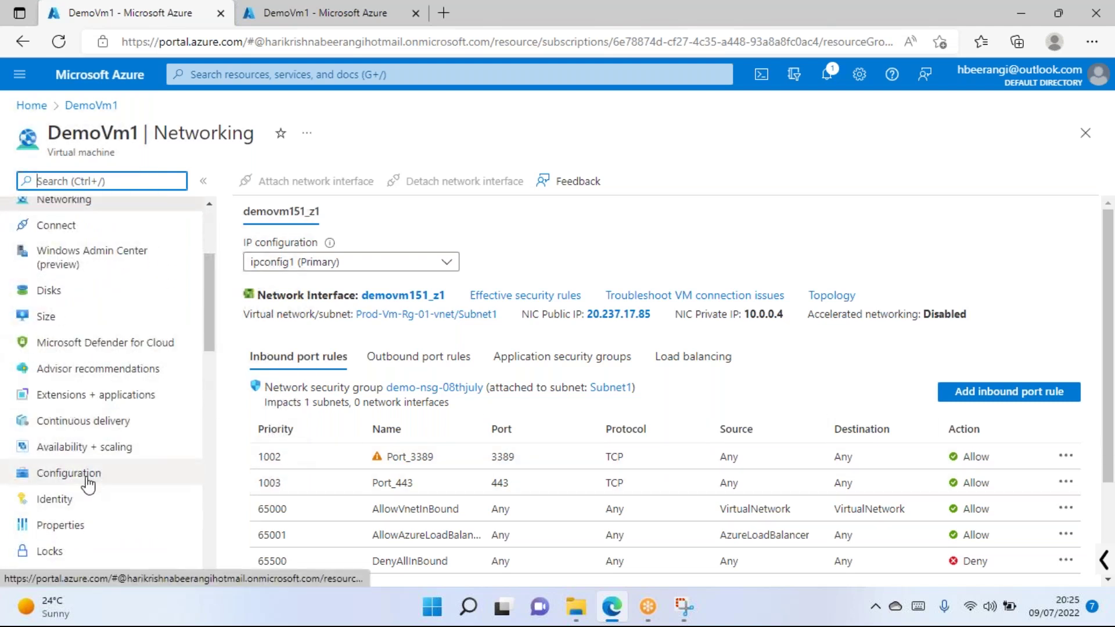
pyautogui.click(87, 479)
pyautogui.scroll(-1, 314, 346)
pyautogui.scroll(1, 296, 273)
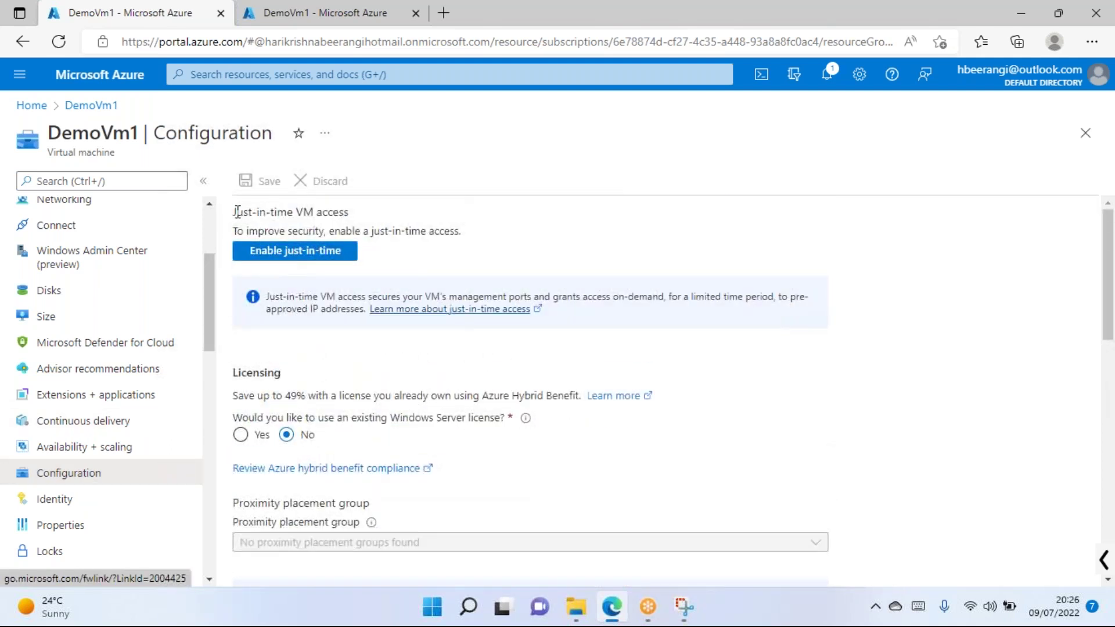
# Review the just-in-time access, licensing and proximity placement group settings on DemoVm1's configuration page.
pyautogui.moveTo(233, 212); pyautogui.dragTo(455, 212)
pyautogui.moveTo(279, 400); pyautogui.dragTo(434, 394)
pyautogui.click(440, 369)
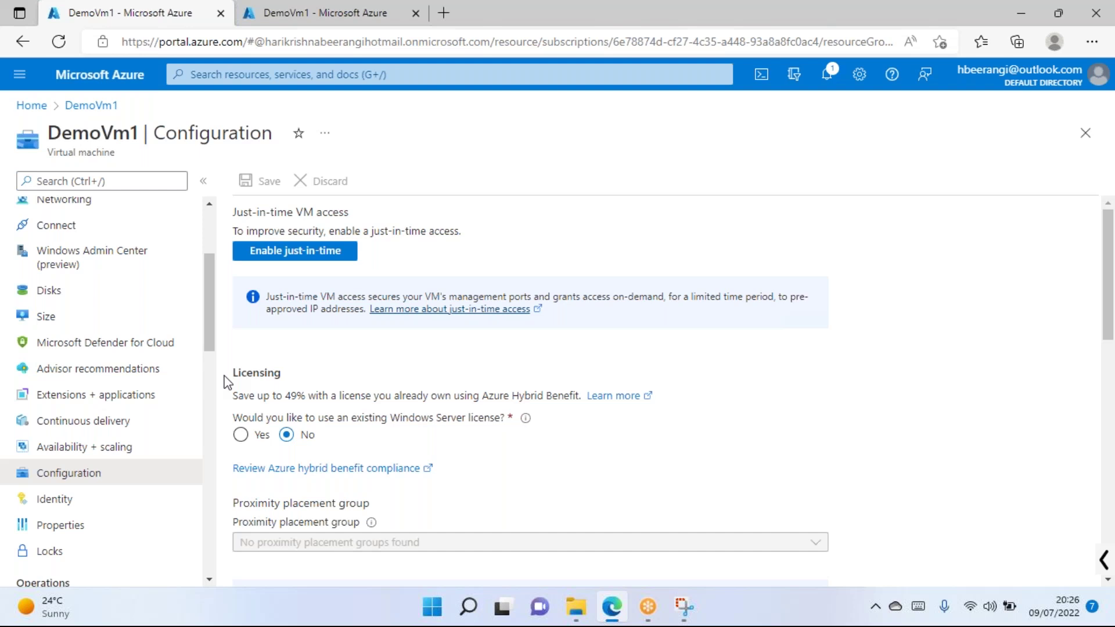
pyautogui.scroll(-3, 226, 382)
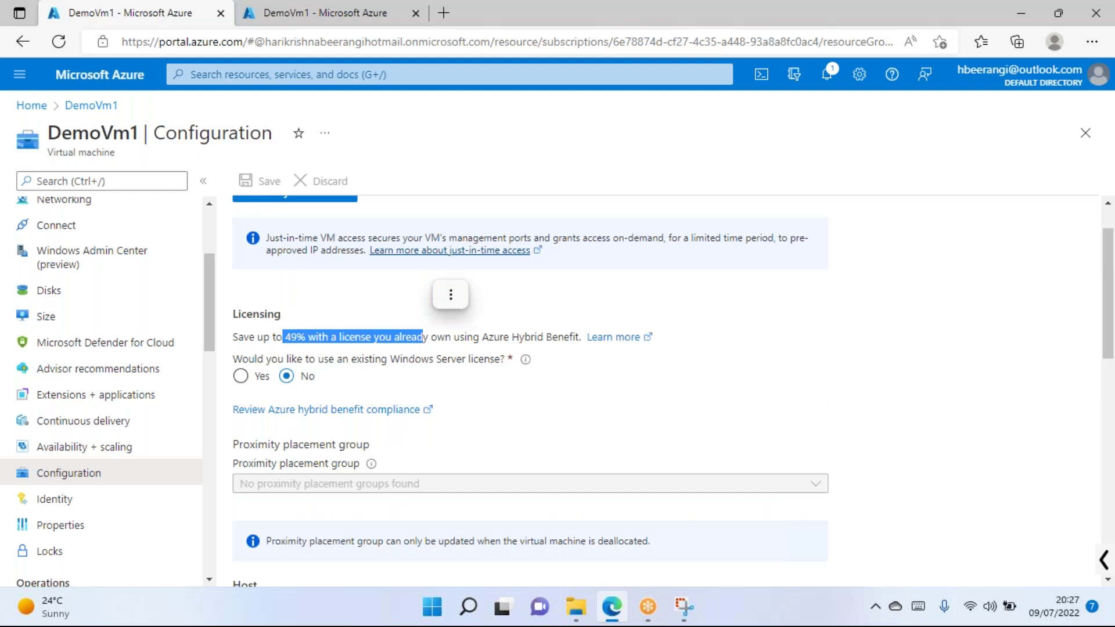
pyautogui.scroll(-2, 535, 339)
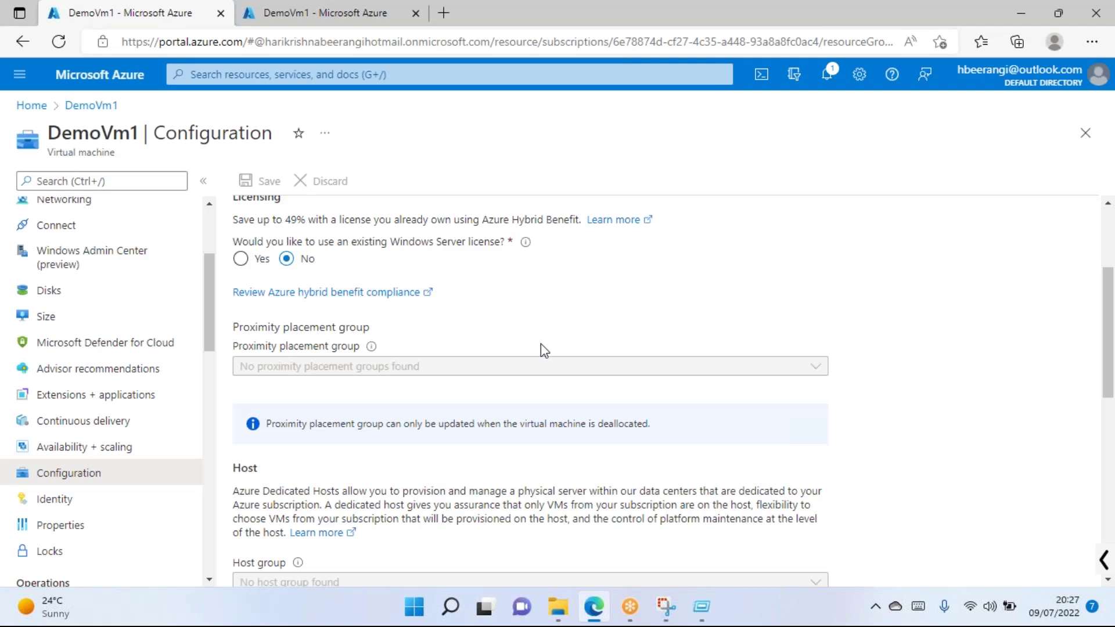
# Open Paint with a blank canvas and check the proximity placement group description in the Azure portal before returning to the canvas.
pyautogui.press('super+r')
pyautogui.write('mspaint')
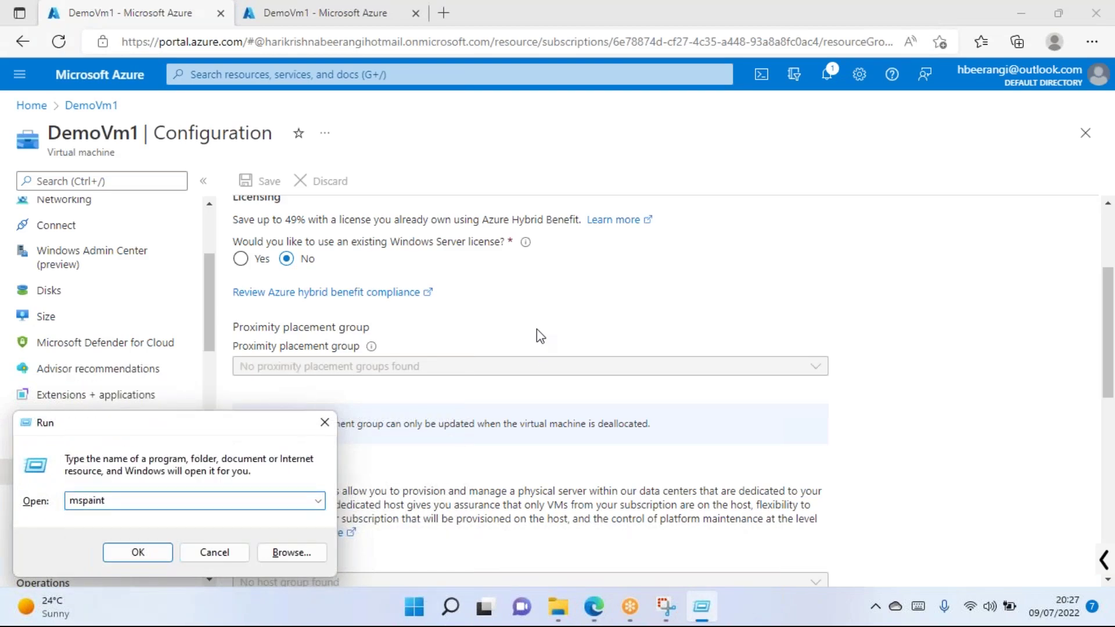
pyautogui.press('Return')
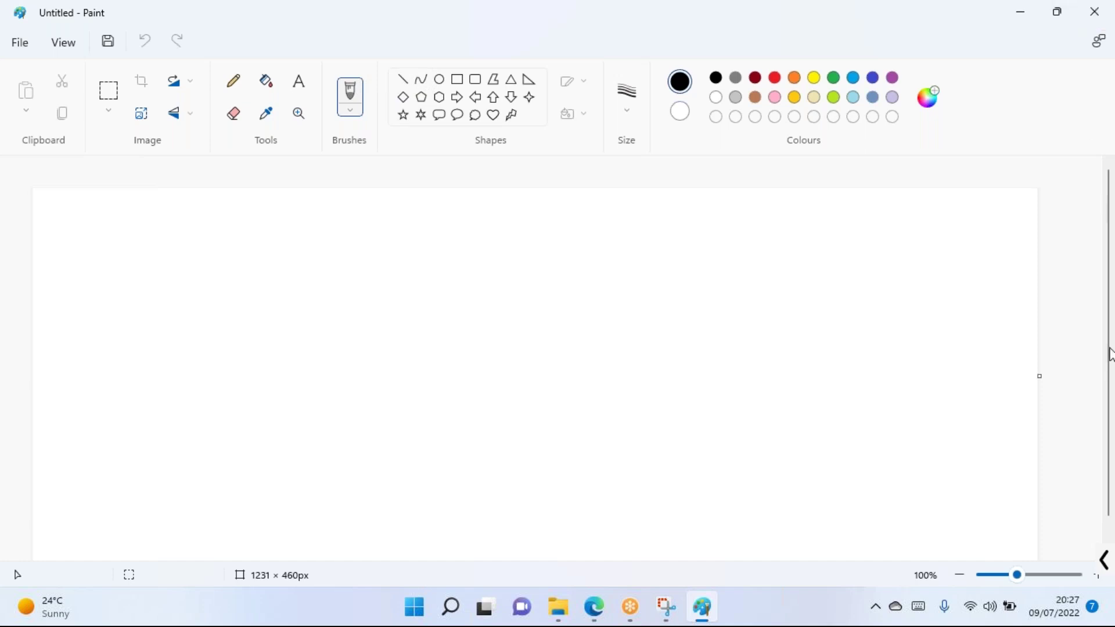
pyautogui.click(608, 607)
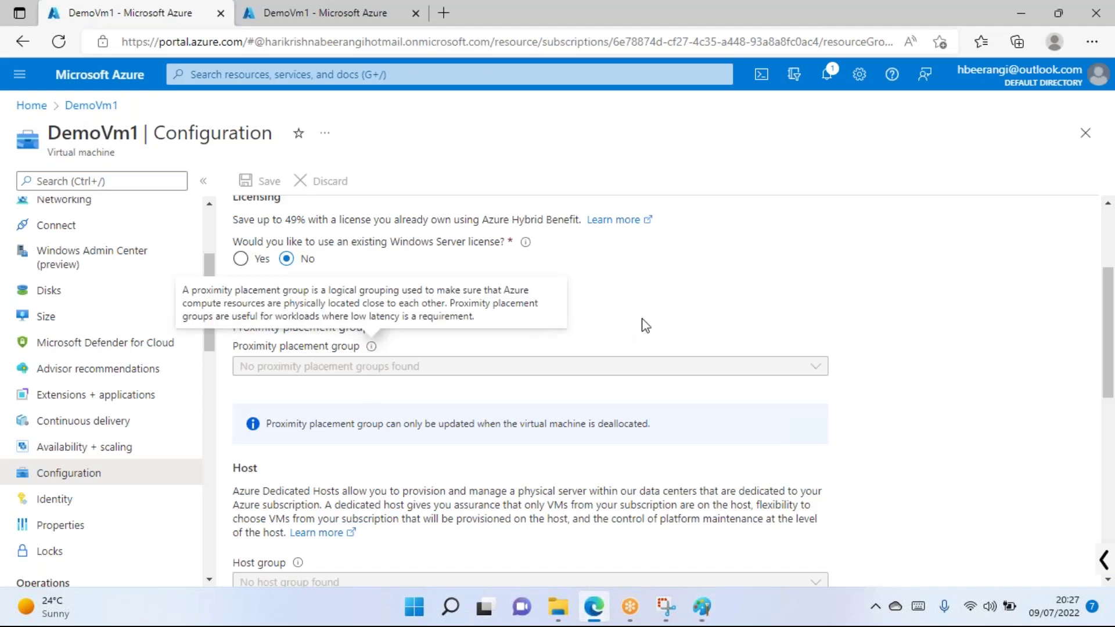
pyautogui.hotkey('alt', 'Tab')
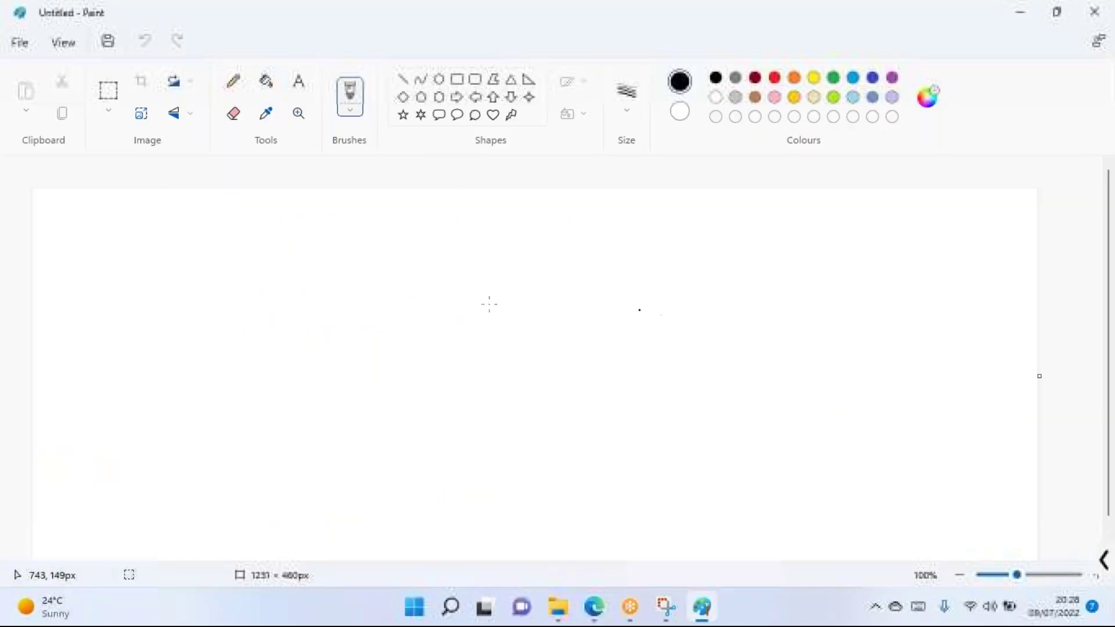
# Draw a large rectangle about 940 × 394 px on the canvas and handwrite a label beside its upper right corner.
pyautogui.click(459, 91)
pyautogui.moveTo(159, 214)
pyautogui.mouseDown()
pyautogui.moveTo(671, 247)
pyautogui.moveTo(907, 419)
pyautogui.moveTo(928, 533)
pyautogui.mouseUp()
pyautogui.click(232, 84)
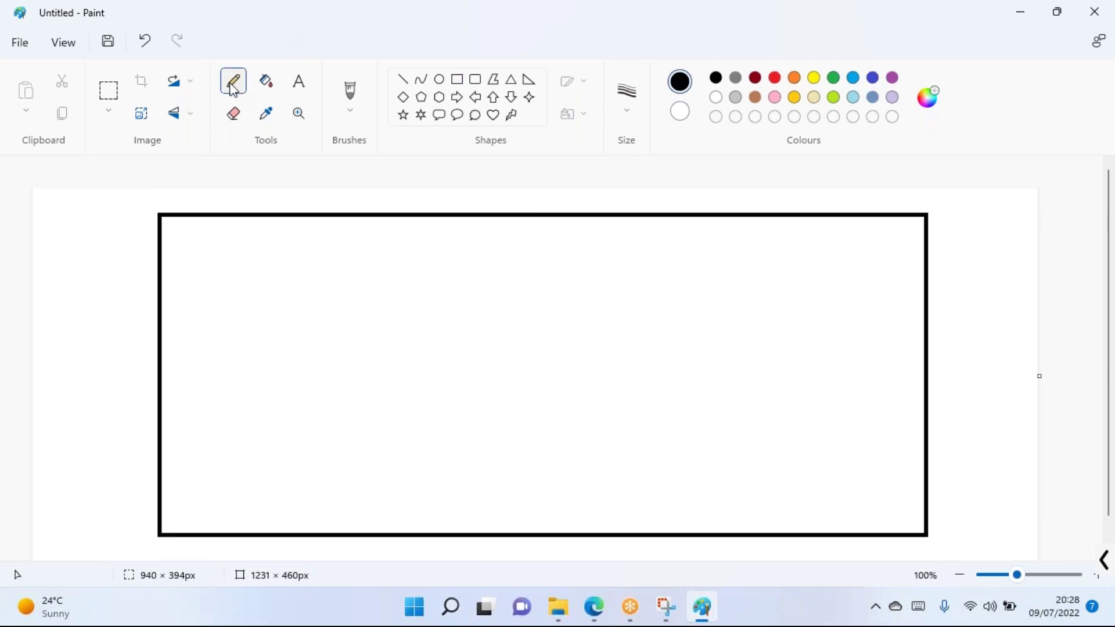
pyautogui.moveTo(939, 272); pyautogui.dragTo(974, 252)
pyautogui.moveTo(944, 260)
pyautogui.mouseDown()
pyautogui.moveTo(975, 228)
pyautogui.moveTo(992, 250)
pyautogui.moveTo(1021, 194)
pyautogui.moveTo(1038, 219)
pyautogui.mouseUp()
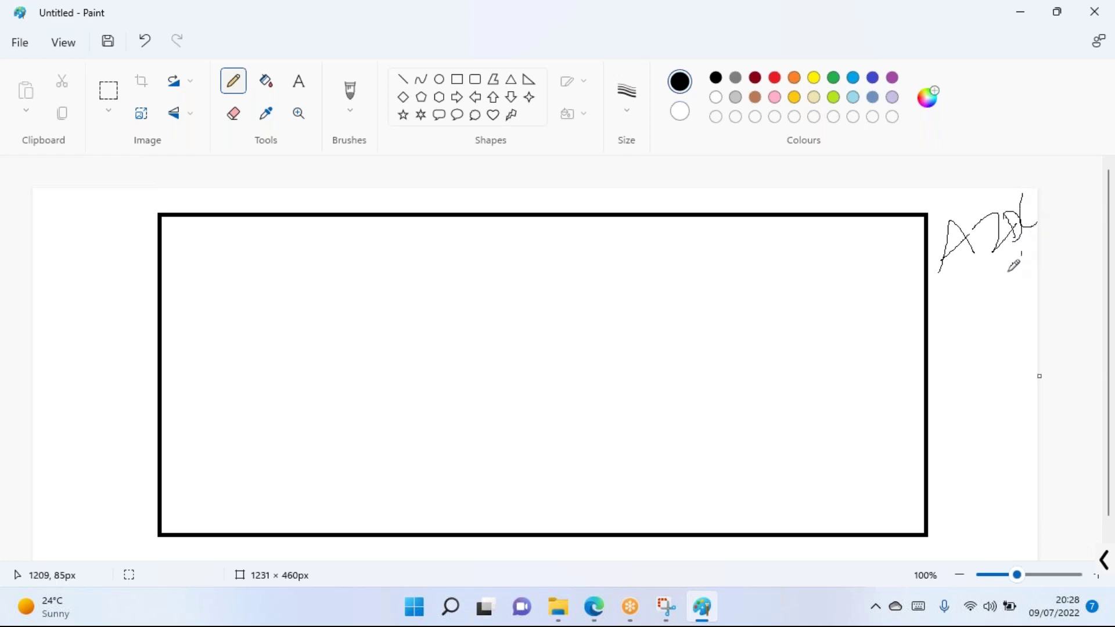
# Draw six tall rectangles side by side inside the large rectangle, the rightmost about 125 × 323 px.
pyautogui.click(460, 80)
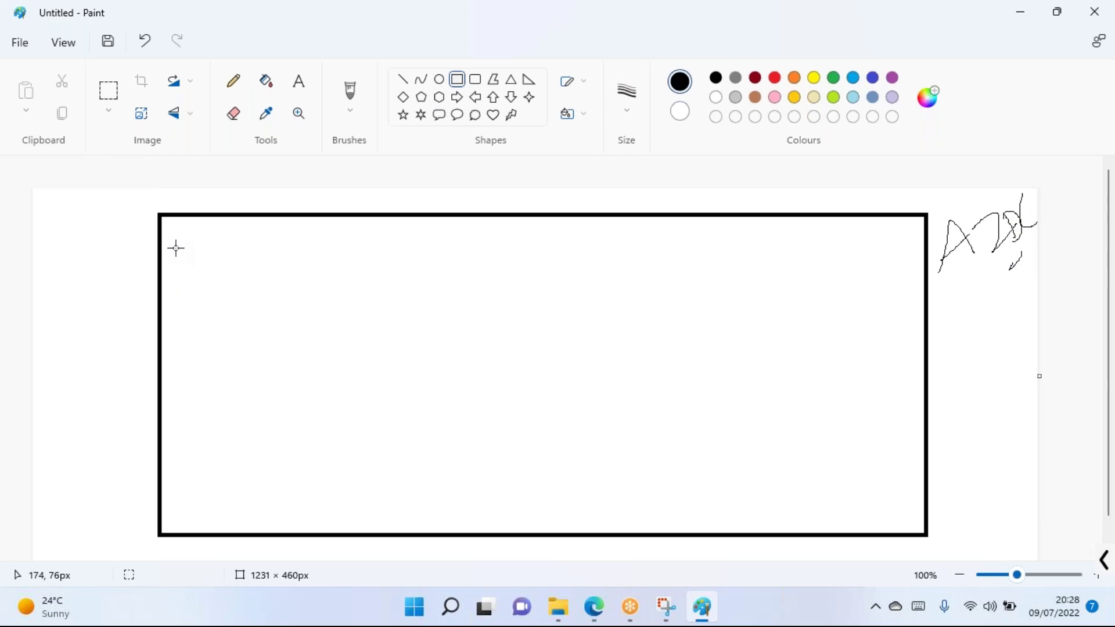
pyautogui.moveTo(178, 236); pyautogui.dragTo(252, 513)
pyautogui.moveTo(286, 237); pyautogui.dragTo(365, 501)
pyautogui.moveTo(385, 241); pyautogui.dragTo(478, 504)
pyautogui.moveTo(500, 237); pyautogui.dragTo(606, 499)
pyautogui.moveTo(631, 235); pyautogui.dragTo(730, 487)
pyautogui.moveTo(756, 237); pyautogui.dragTo(859, 500)
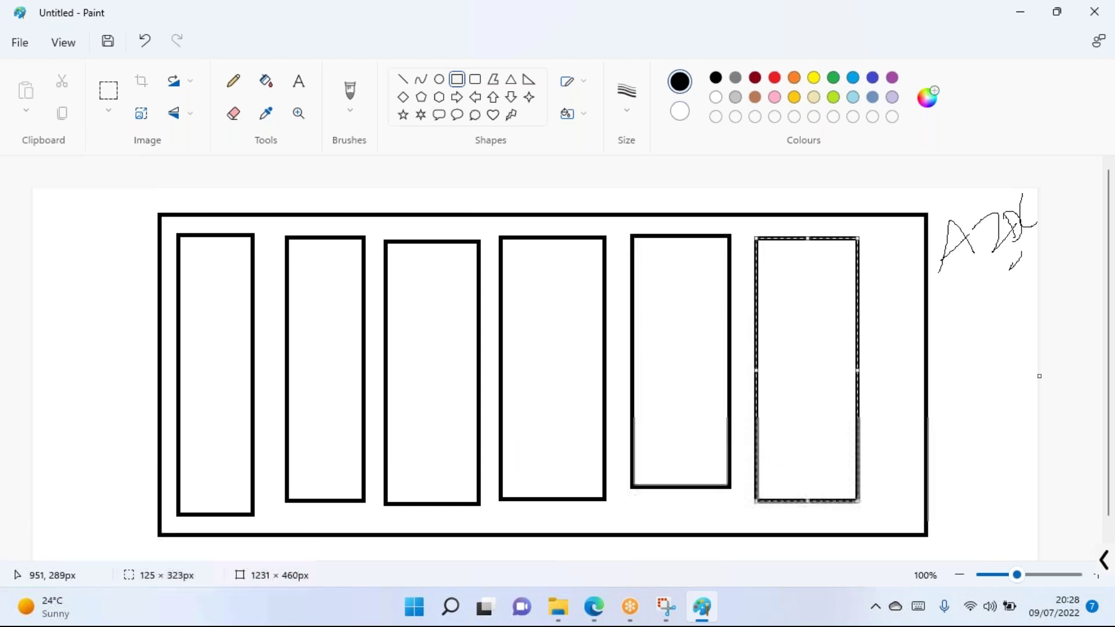
# Draw a stack of horizontal lines across the leftmost tall rectangle to divide it into shelves.
pyautogui.click(402, 79)
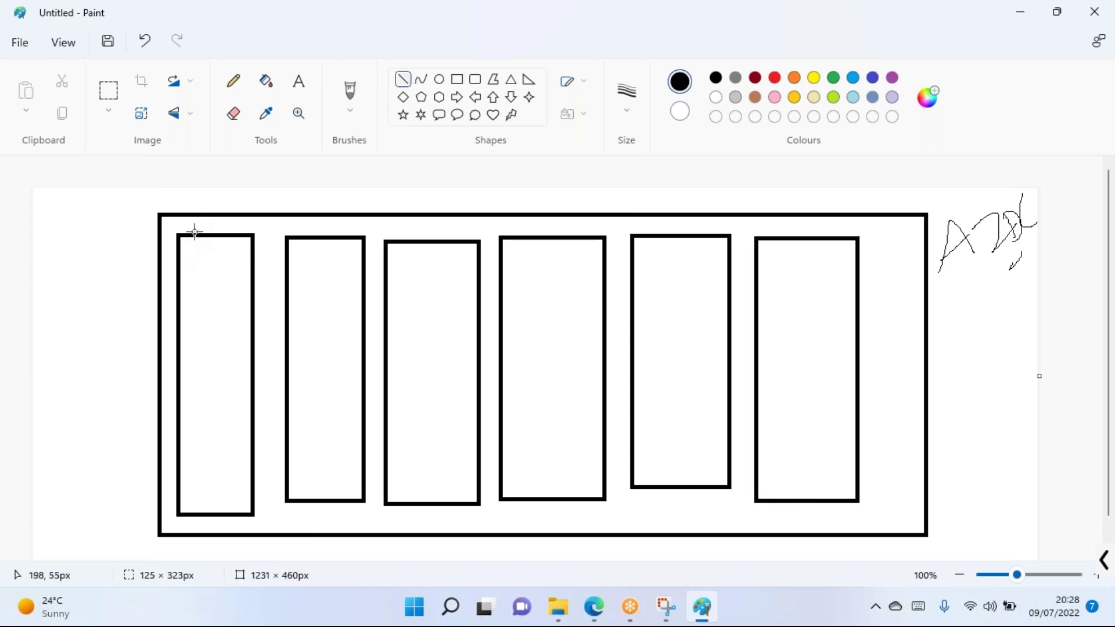
pyautogui.moveTo(174, 254); pyautogui.dragTo(257, 254)
pyautogui.moveTo(181, 286); pyautogui.dragTo(258, 285)
pyautogui.moveTo(178, 316); pyautogui.dragTo(247, 320)
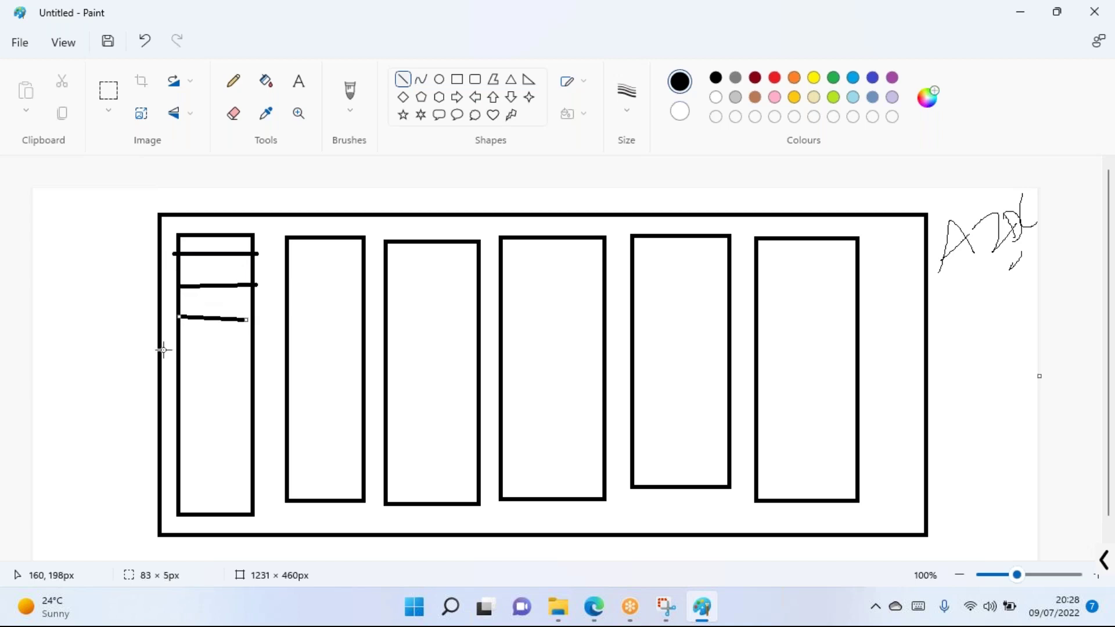
pyautogui.moveTo(175, 365); pyautogui.dragTo(256, 360)
pyautogui.moveTo(184, 401); pyautogui.dragTo(257, 401)
pyautogui.moveTo(180, 433); pyautogui.dragTo(248, 432)
pyautogui.moveTo(174, 469)
pyautogui.mouseDown()
pyautogui.moveTo(260, 469)
pyautogui.moveTo(362, 432)
pyautogui.mouseUp()
# Draw horizontal divider lines across the second and third tall rectangles.
pyautogui.click(288, 438)
pyautogui.moveTo(298, 398); pyautogui.dragTo(374, 380)
pyautogui.moveTo(285, 342); pyautogui.dragTo(356, 335)
pyautogui.moveTo(286, 306); pyautogui.dragTo(475, 286)
pyautogui.moveTo(396, 365); pyautogui.dragTo(472, 359)
# Switch to the Edge browser's second DemoVm1 tab and start entering a web address beginning with "d".
pyautogui.click(598, 608)
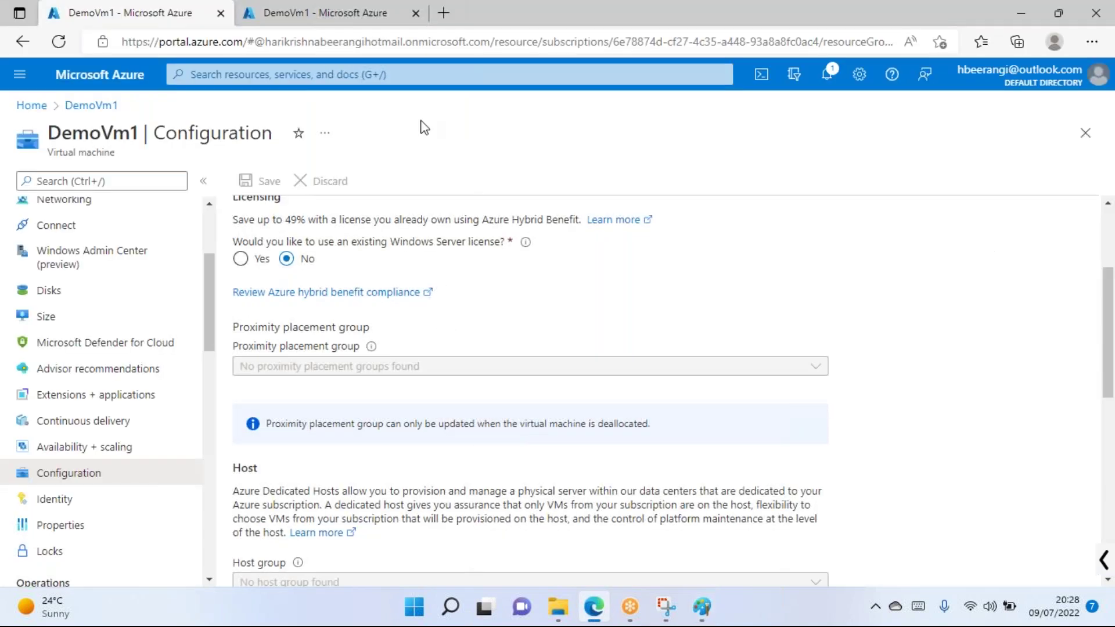
pyautogui.click(360, 41)
pyautogui.write('d')
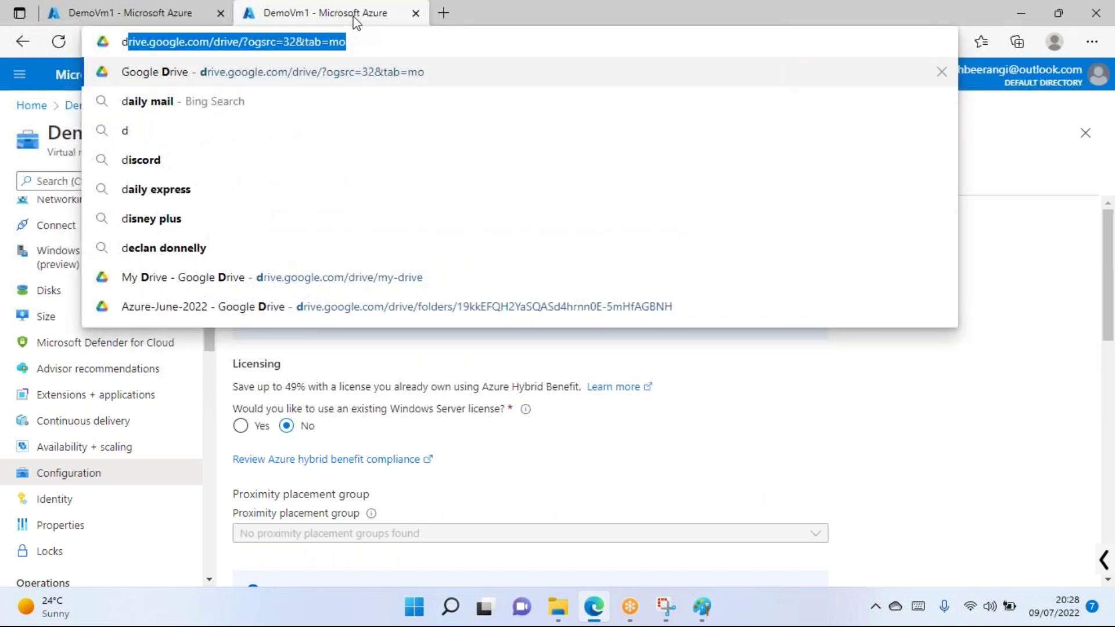
# Search the web for "datacenter images" and open the Data center picture of the server racks in neon light.
pyautogui.write('a')
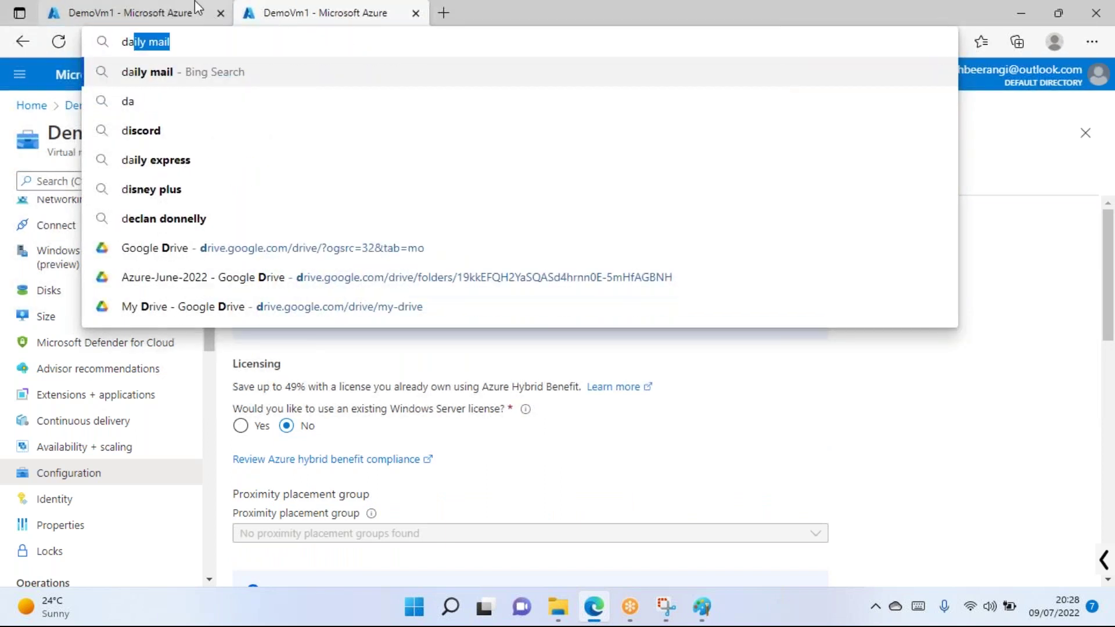
pyautogui.write('tacenter image')
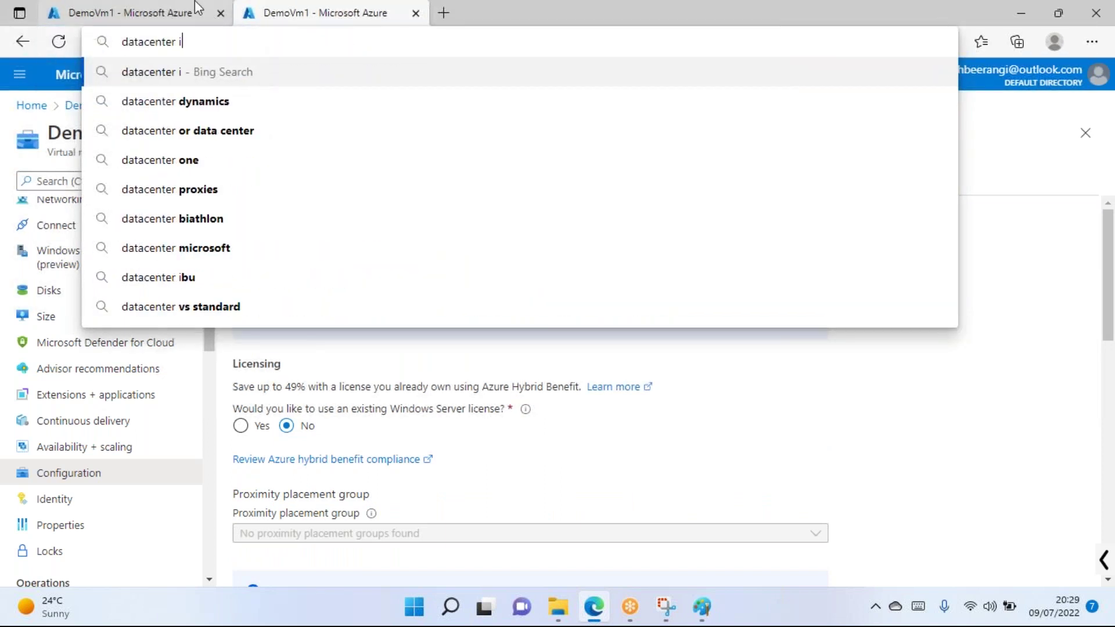
pyautogui.write('s')
pyautogui.press('Return')
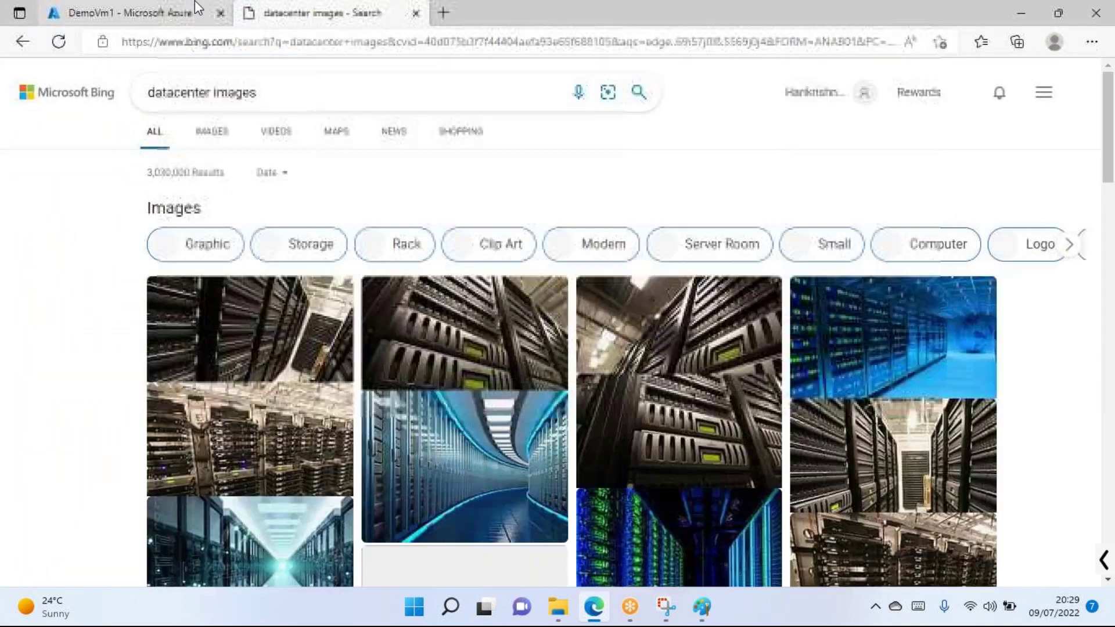
pyautogui.scroll(-5, 344, 196)
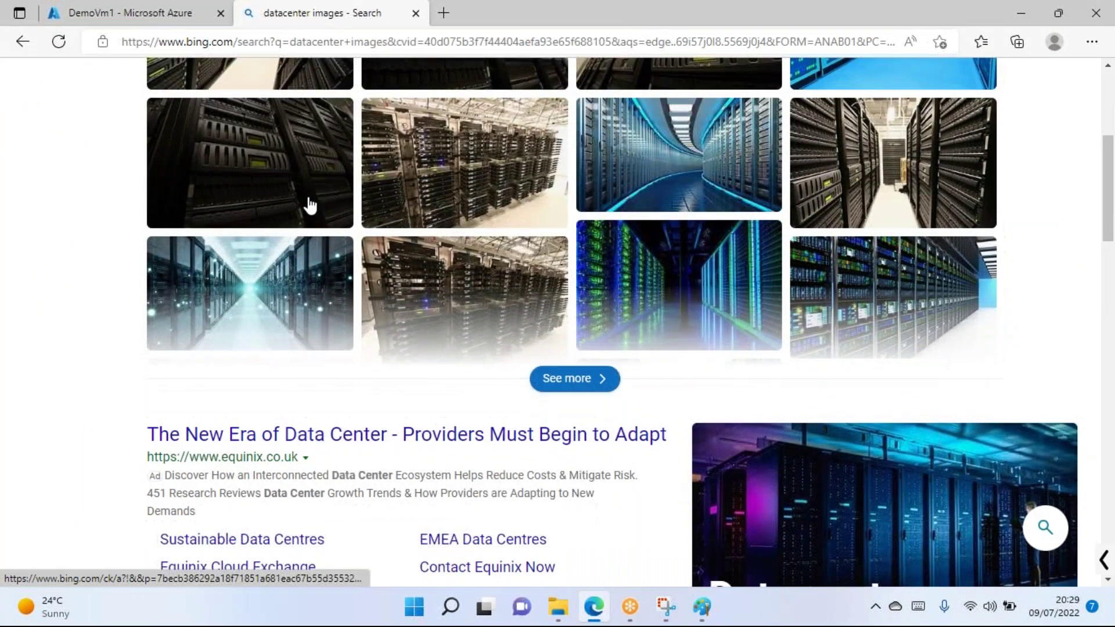
pyautogui.scroll(-3, 804, 343)
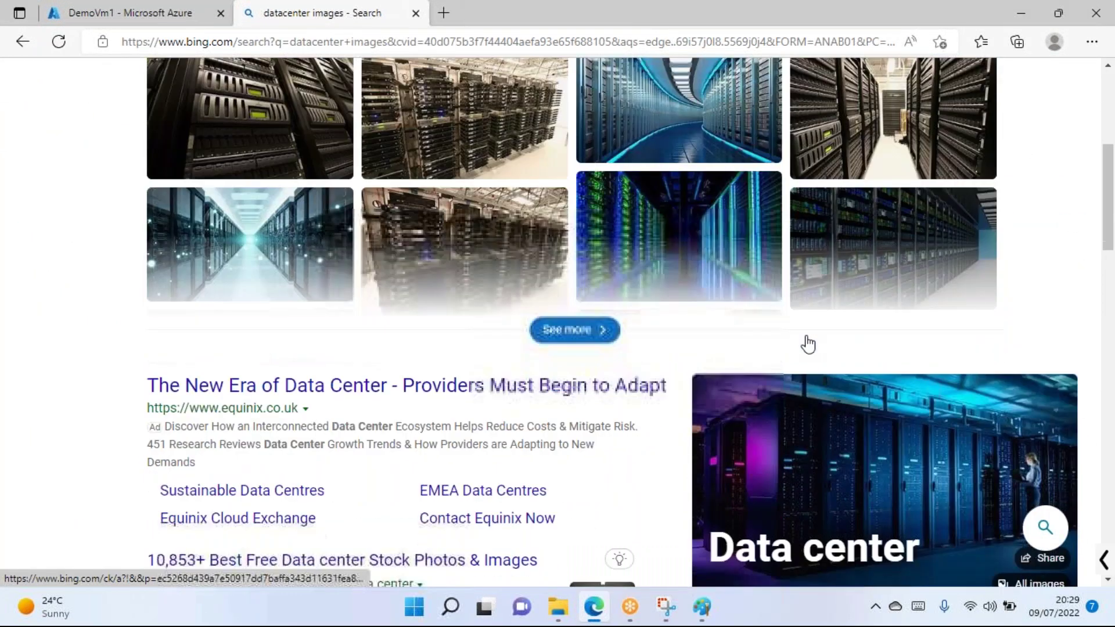
pyautogui.click(851, 383)
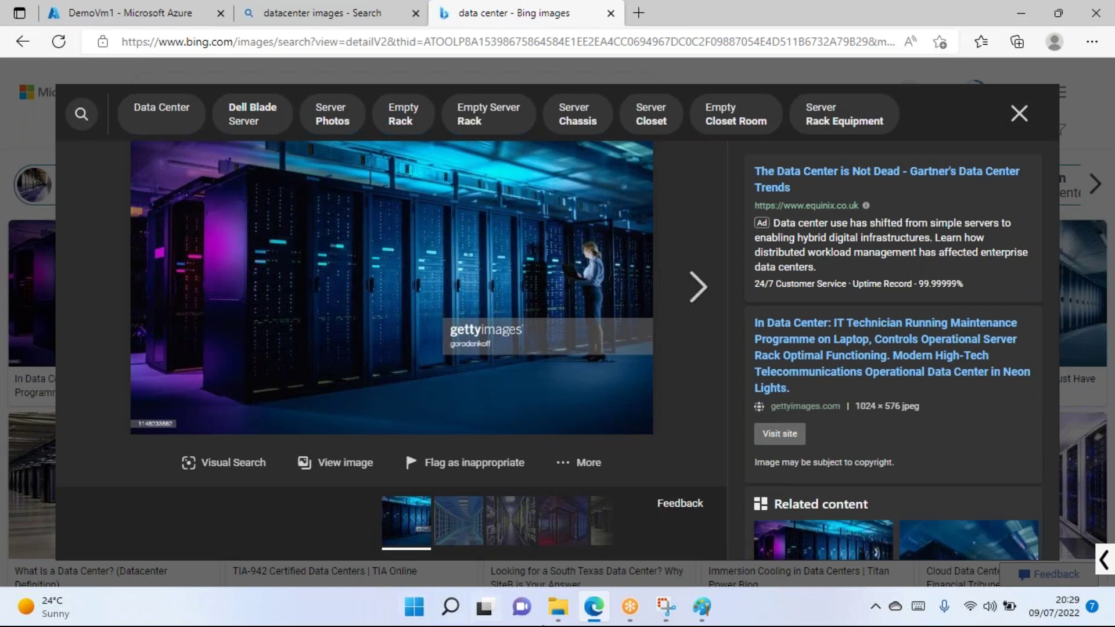
# Choose the Pencil tool in Paint, and return to DemoVm1's Configuration page in the browser.
pyautogui.click(701, 607)
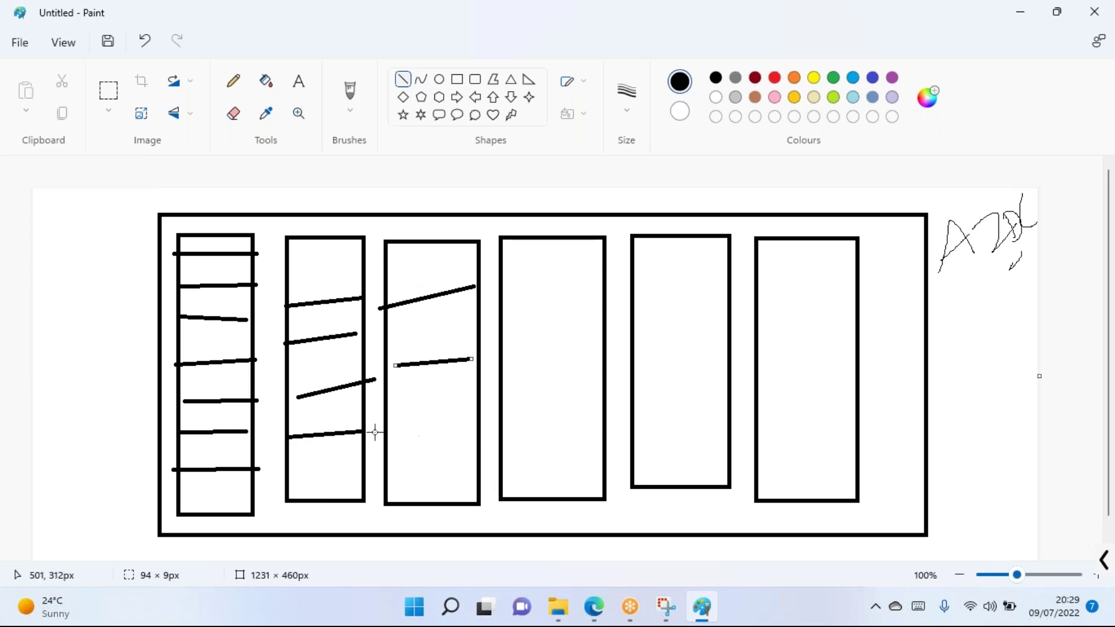
pyautogui.click(232, 86)
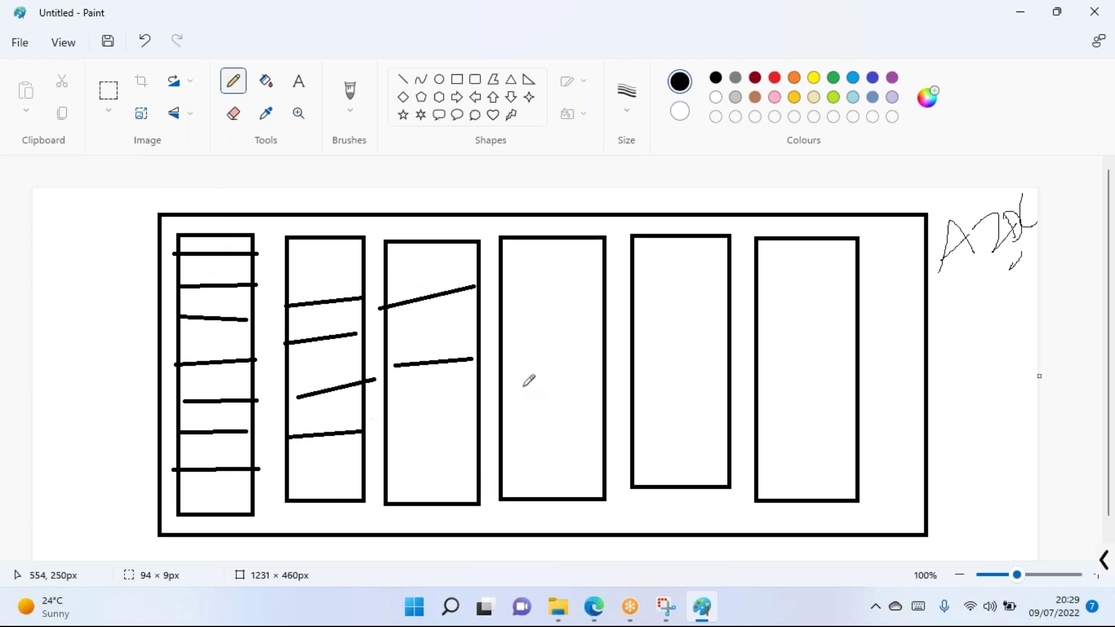
pyautogui.click(594, 607)
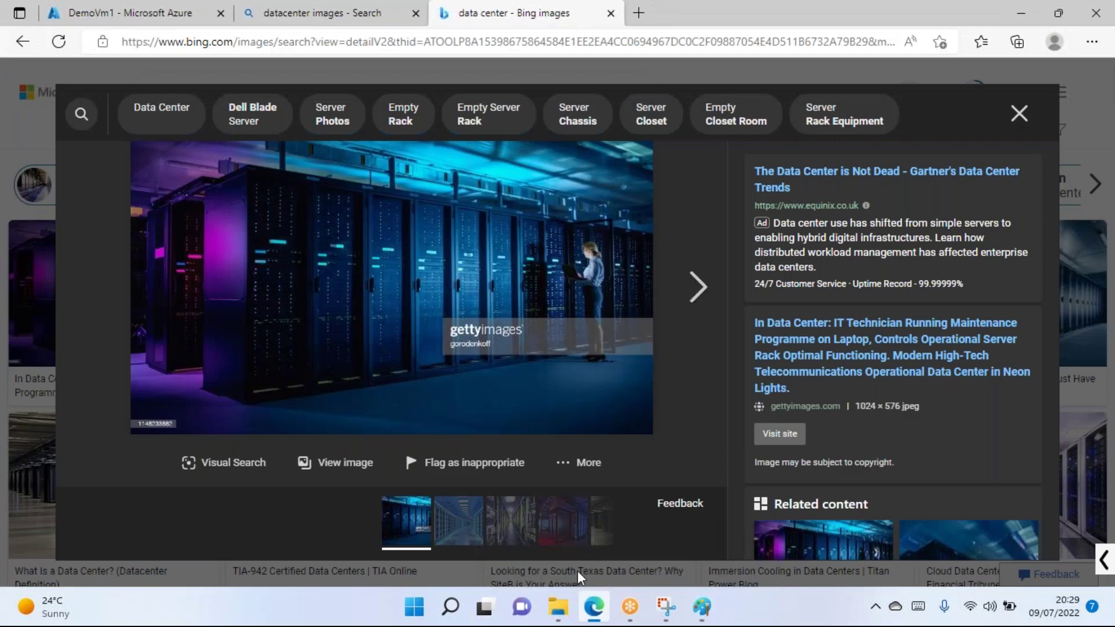
pyautogui.click(164, 11)
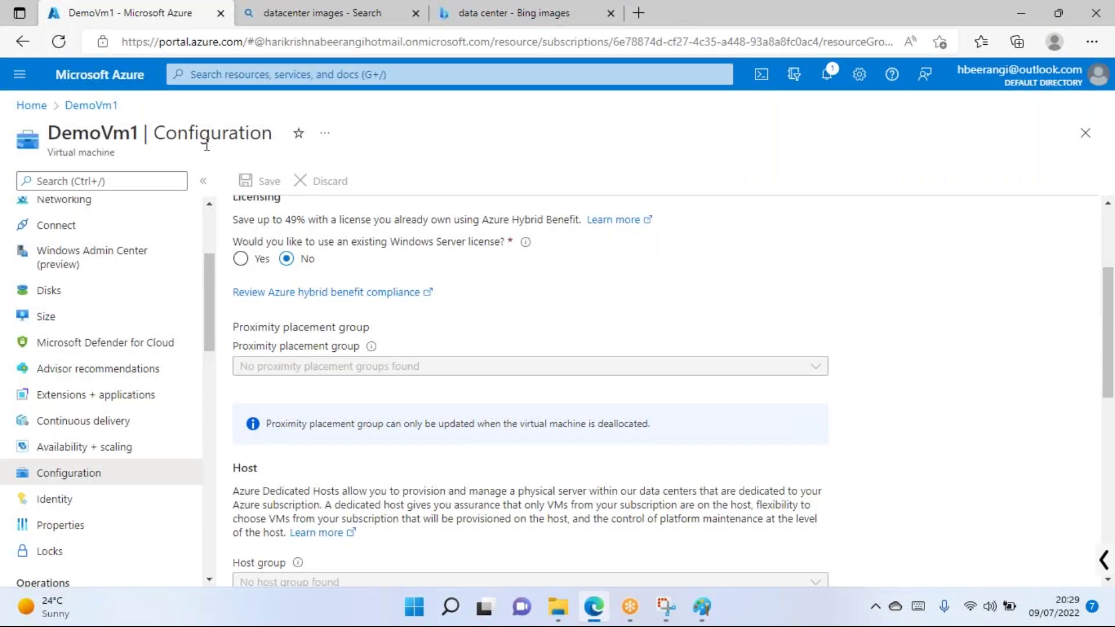
# In Paint, handwrite "r. US" outside the large datacenter rectangle, below the existing handwritten note.
pyautogui.click(703, 610)
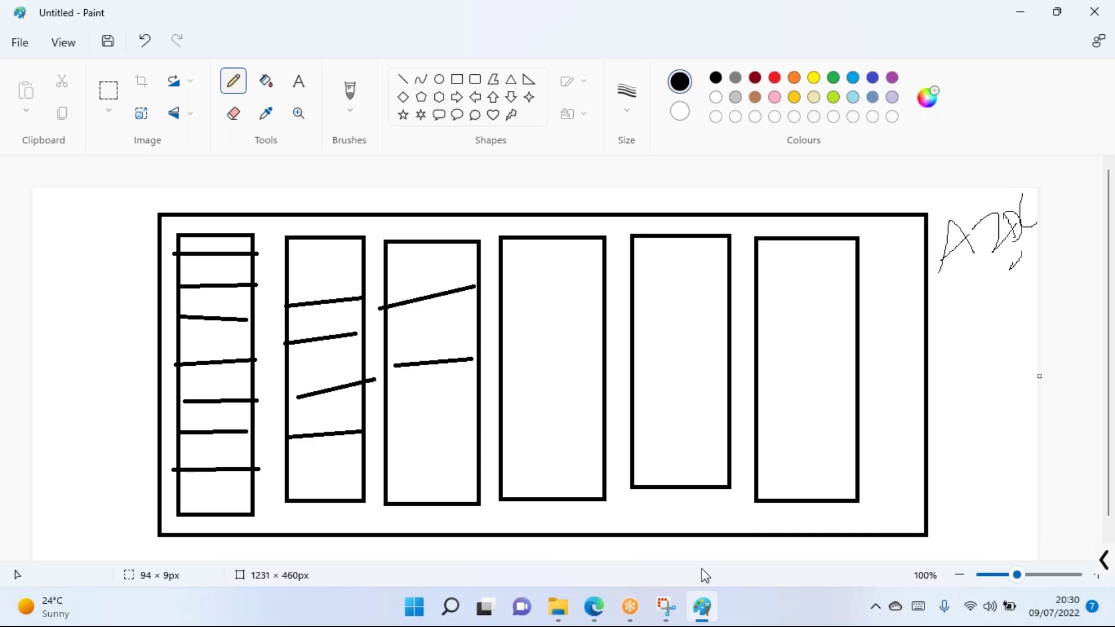
pyautogui.moveTo(949, 298); pyautogui.dragTo(952, 339)
pyautogui.click(970, 319)
pyautogui.moveTo(983, 298)
pyautogui.mouseDown()
pyautogui.moveTo(1000, 281)
pyautogui.moveTo(1006, 304)
pyautogui.mouseUp()
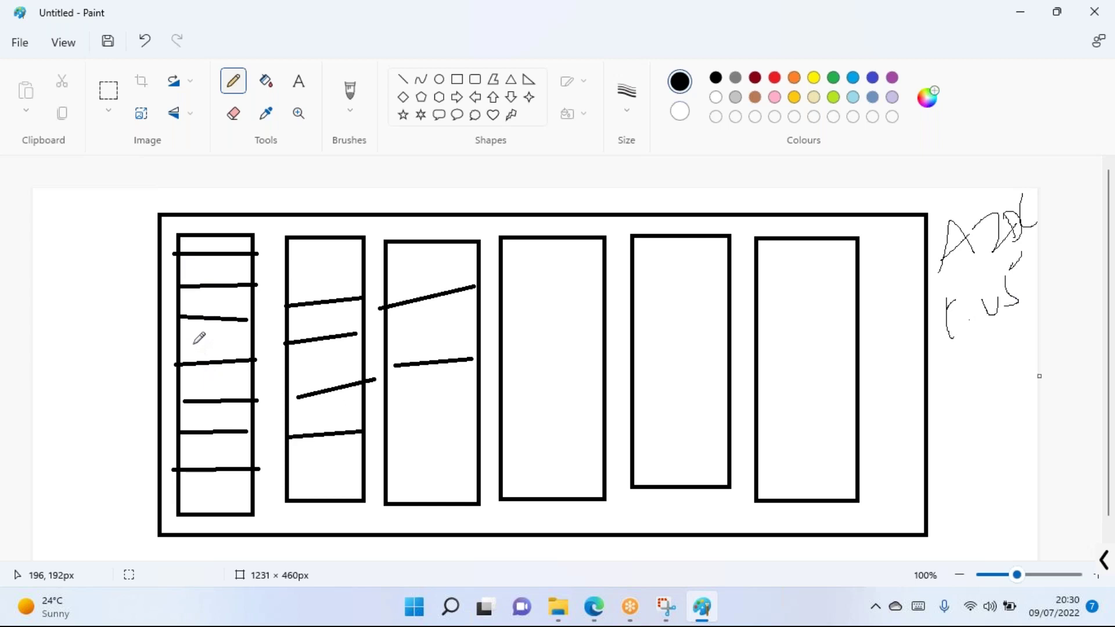
# Handwrite VM1 in the fourth slot of the first rack and outline the label.
pyautogui.moveTo(184, 342)
pyautogui.mouseDown()
pyautogui.moveTo(203, 357)
pyautogui.moveTo(204, 331)
pyautogui.mouseUp()
pyautogui.moveTo(208, 335)
pyautogui.mouseDown()
pyautogui.moveTo(211, 351)
pyautogui.moveTo(239, 346)
pyautogui.mouseUp()
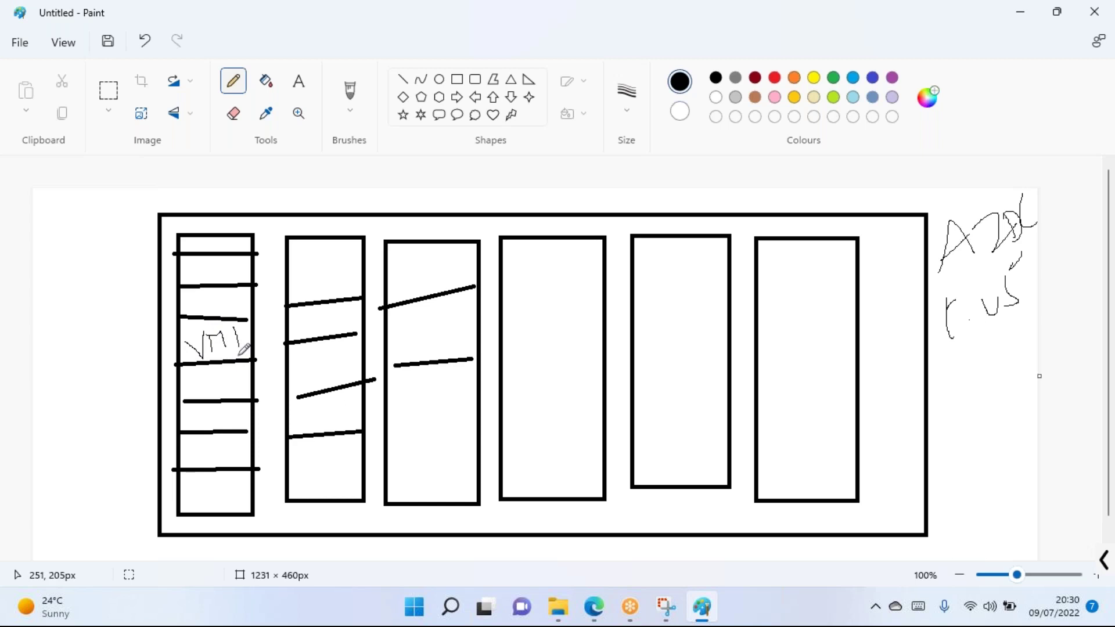
pyautogui.moveTo(195, 336)
pyautogui.mouseDown()
pyautogui.moveTo(239, 335)
pyautogui.moveTo(214, 358)
pyautogui.moveTo(189, 351)
pyautogui.moveTo(214, 359)
pyautogui.mouseUp()
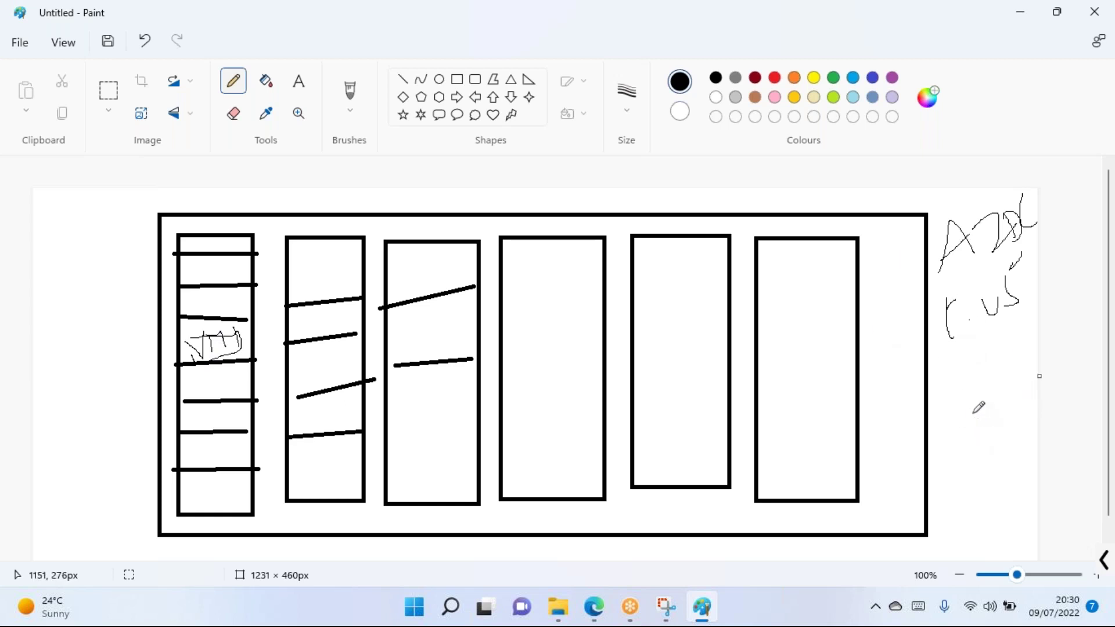
# Draw two small boxes outside the datacenter rectangle, marking the upper one VM2 with a circled EUS above it.
pyautogui.moveTo(974, 409)
pyautogui.mouseDown()
pyautogui.moveTo(981, 454)
pyautogui.moveTo(973, 407)
pyautogui.moveTo(1028, 427)
pyautogui.moveTo(989, 463)
pyautogui.mouseUp()
pyautogui.moveTo(990, 523)
pyautogui.mouseDown()
pyautogui.moveTo(981, 497)
pyautogui.moveTo(1039, 514)
pyautogui.moveTo(991, 523)
pyautogui.mouseUp()
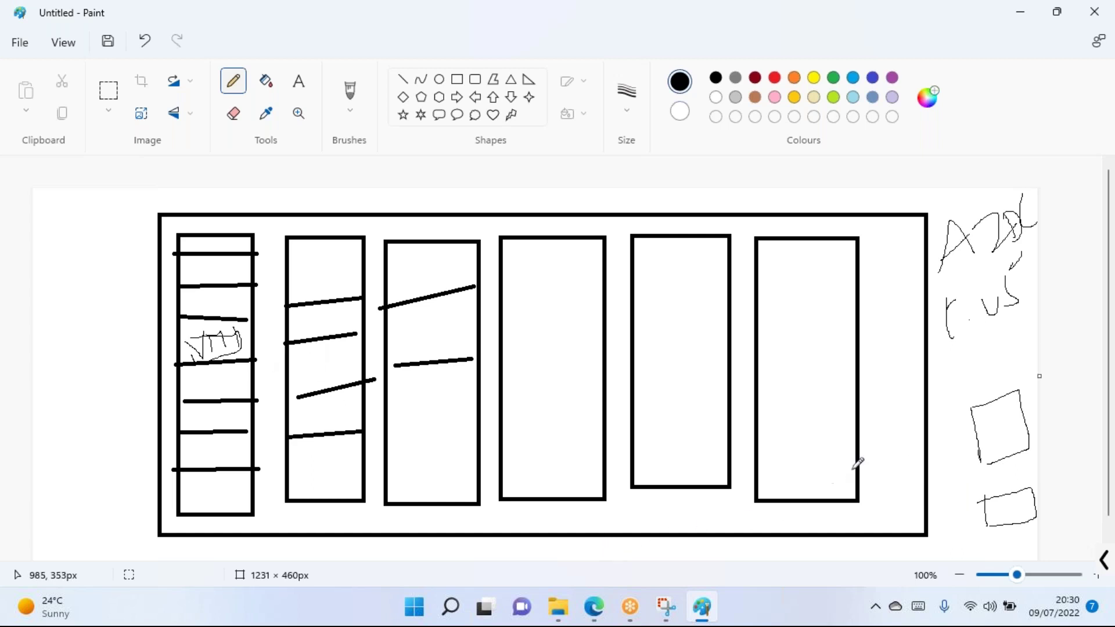
pyautogui.moveTo(982, 422); pyautogui.dragTo(995, 420)
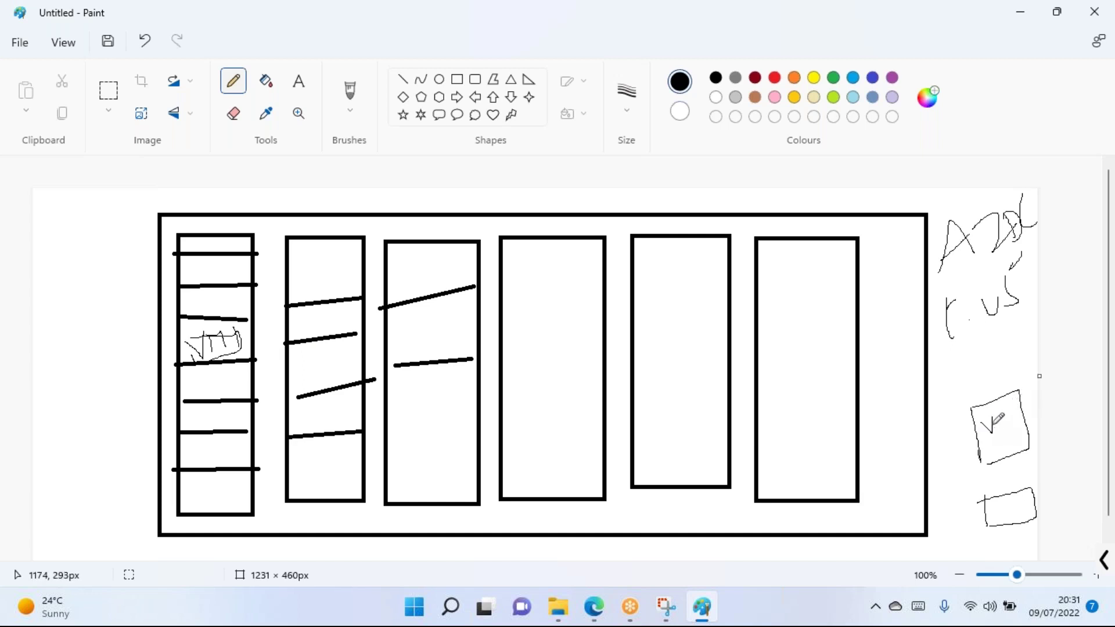
pyautogui.moveTo(994, 420)
pyautogui.mouseDown()
pyautogui.moveTo(998, 436)
pyautogui.moveTo(1018, 424)
pyautogui.mouseUp()
pyautogui.moveTo(980, 349)
pyautogui.mouseDown()
pyautogui.moveTo(988, 367)
pyautogui.moveTo(1002, 347)
pyautogui.moveTo(996, 369)
pyautogui.mouseUp()
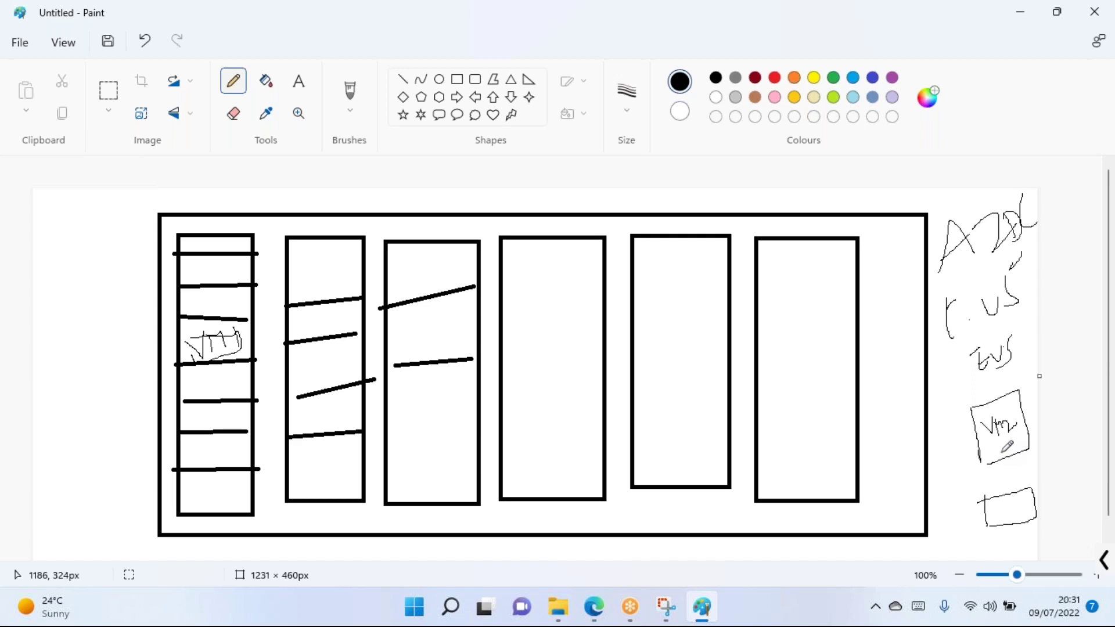
pyautogui.moveTo(1014, 342)
pyautogui.mouseDown()
pyautogui.moveTo(988, 326)
pyautogui.moveTo(968, 375)
pyautogui.moveTo(1017, 331)
pyautogui.mouseUp()
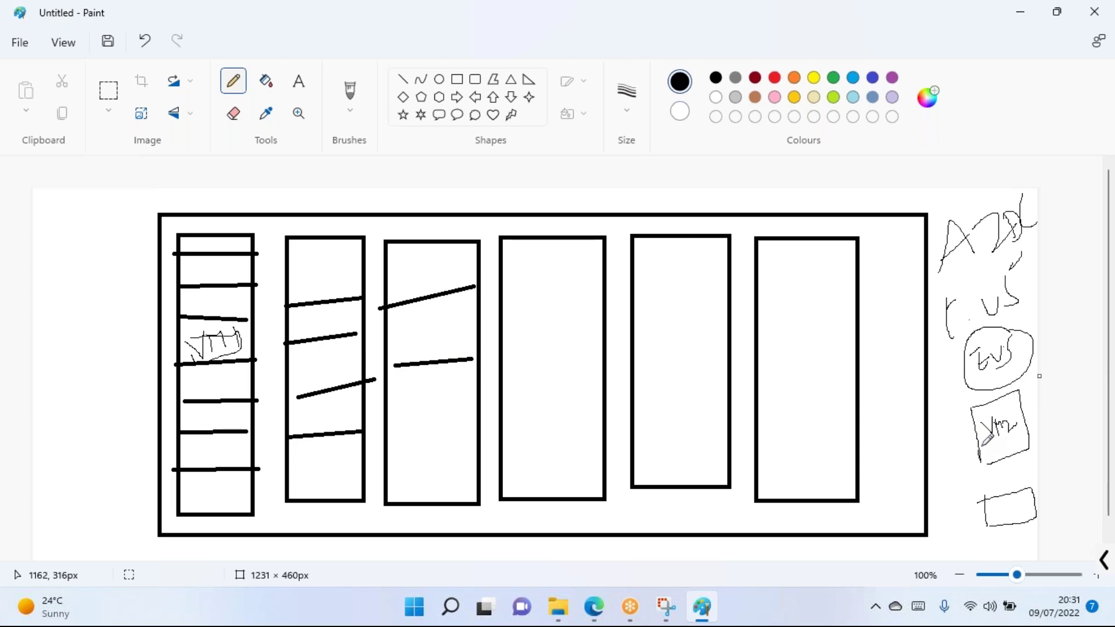
# Draw two freehand lines with arrowheads connecting VM1 in the first rack with the VM2 box outside the datacenter.
pyautogui.moveTo(982, 446)
pyautogui.mouseDown()
pyautogui.moveTo(459, 336)
pyautogui.moveTo(238, 340)
pyautogui.mouseUp()
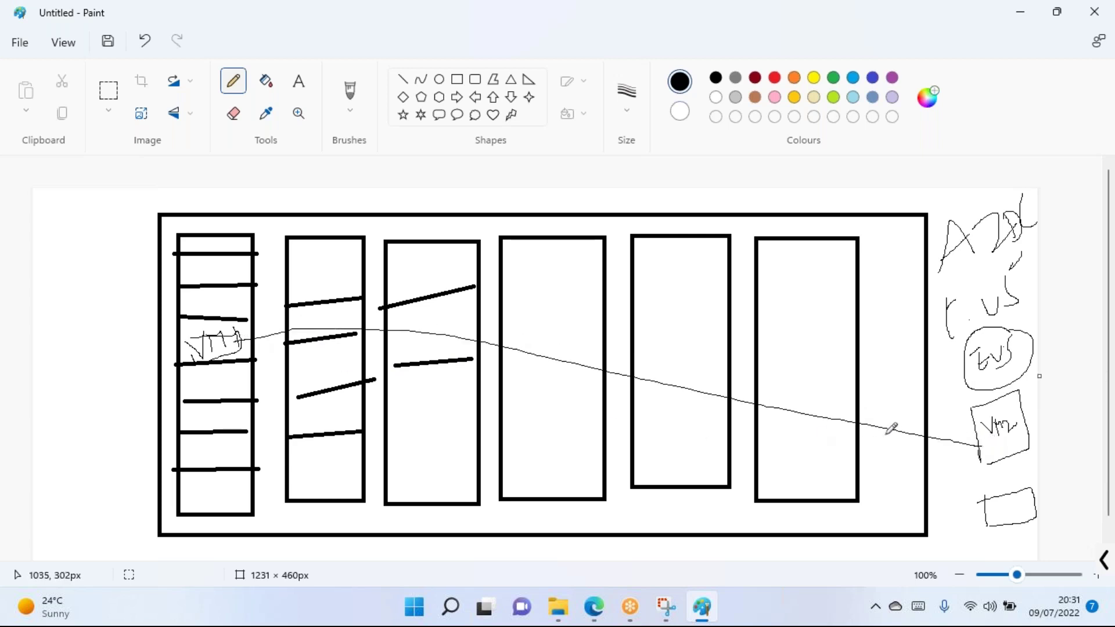
pyautogui.moveTo(982, 436)
pyautogui.mouseDown()
pyautogui.moveTo(366, 330)
pyautogui.moveTo(240, 331)
pyautogui.moveTo(279, 361)
pyautogui.mouseUp()
pyautogui.moveTo(963, 410); pyautogui.dragTo(957, 453)
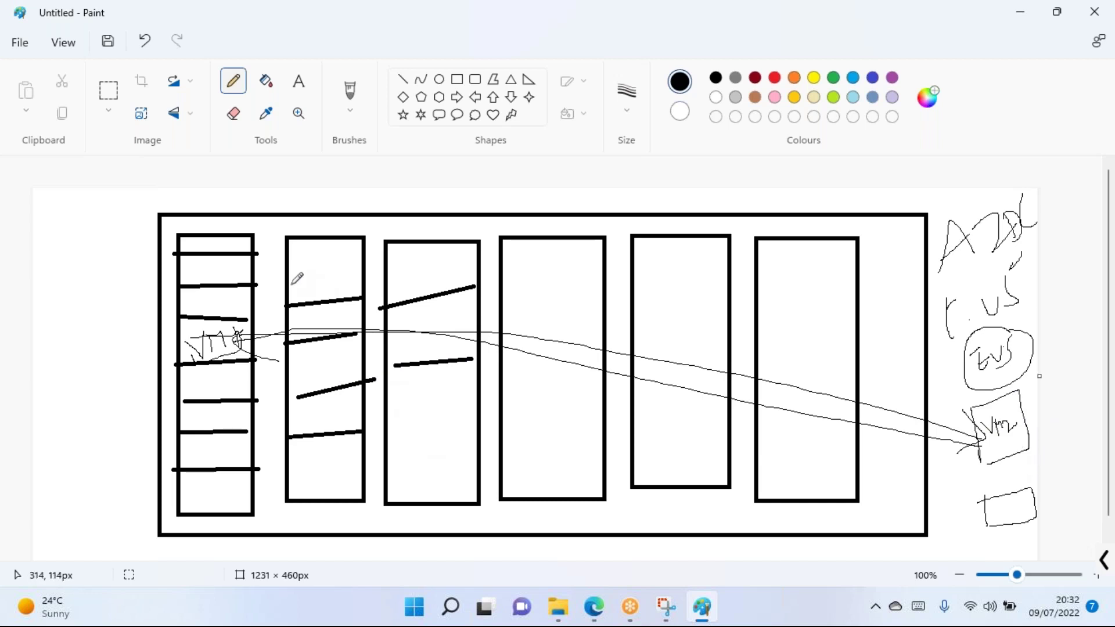
# Write VM2 in the second rack's upper slot and in a lower slot of the first rack, linking each to VM1's rack.
pyautogui.moveTo(298, 282)
pyautogui.mouseDown()
pyautogui.moveTo(349, 263)
pyautogui.moveTo(376, 227)
pyautogui.mouseUp()
pyautogui.moveTo(183, 450)
pyautogui.mouseDown()
pyautogui.moveTo(201, 462)
pyautogui.moveTo(229, 447)
pyautogui.moveTo(242, 464)
pyautogui.mouseUp()
pyautogui.moveTo(230, 409); pyautogui.dragTo(231, 435)
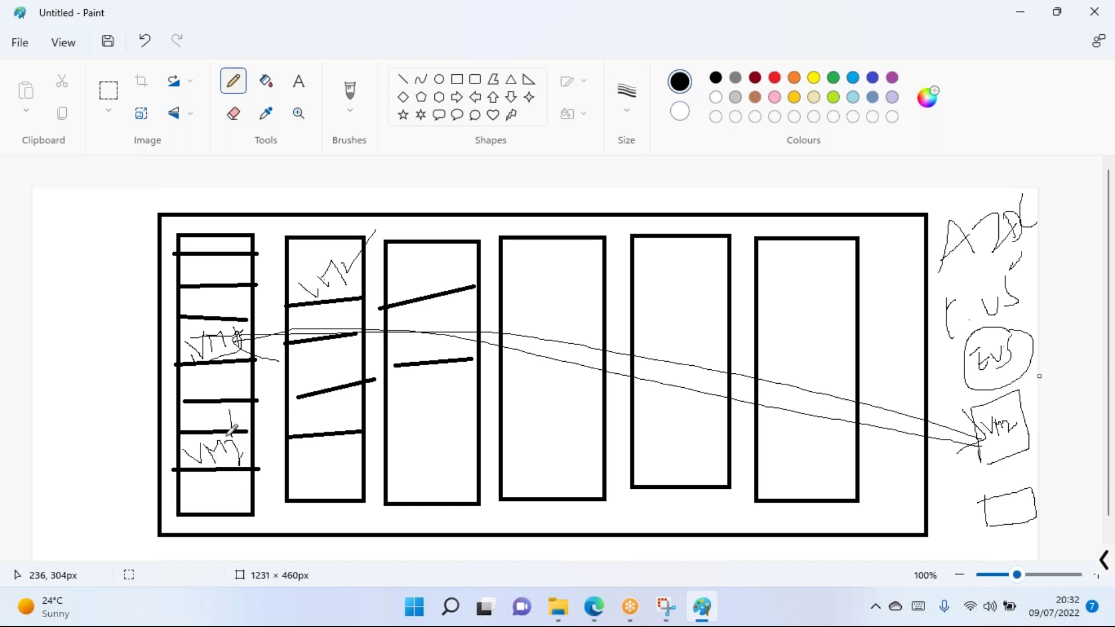
pyautogui.moveTo(215, 434); pyautogui.dragTo(220, 366)
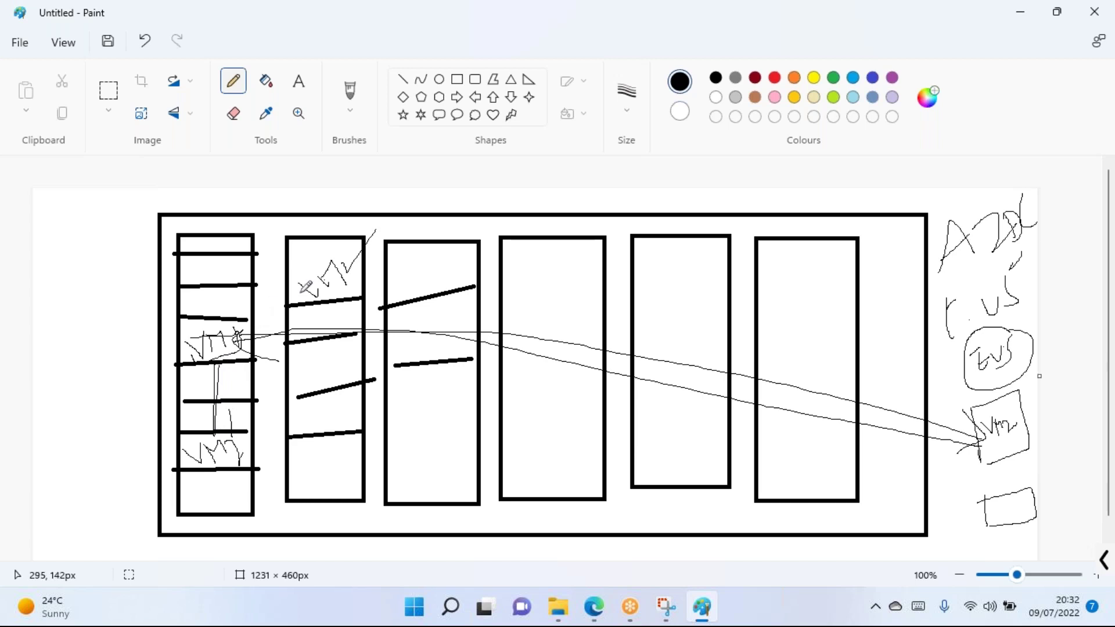
pyautogui.moveTo(284, 300)
pyautogui.mouseDown()
pyautogui.moveTo(253, 307)
pyautogui.moveTo(317, 279)
pyautogui.moveTo(308, 301)
pyautogui.mouseUp()
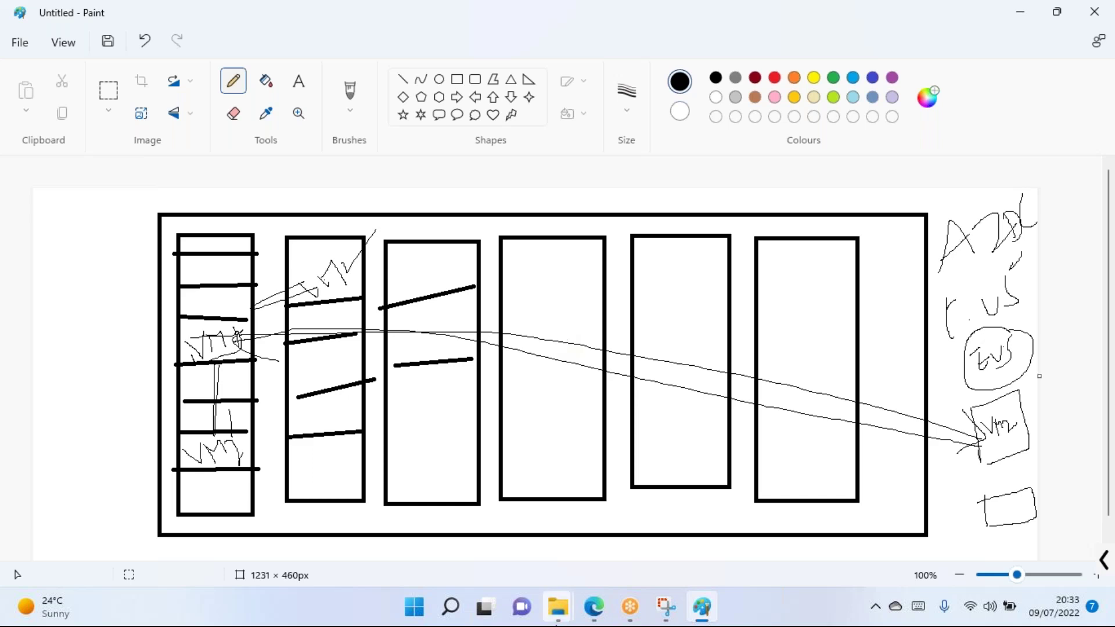
# Switch to the Azure portal in Edge, search for "proximi" and open the Proximity placement groups service.
pyautogui.click(593, 607)
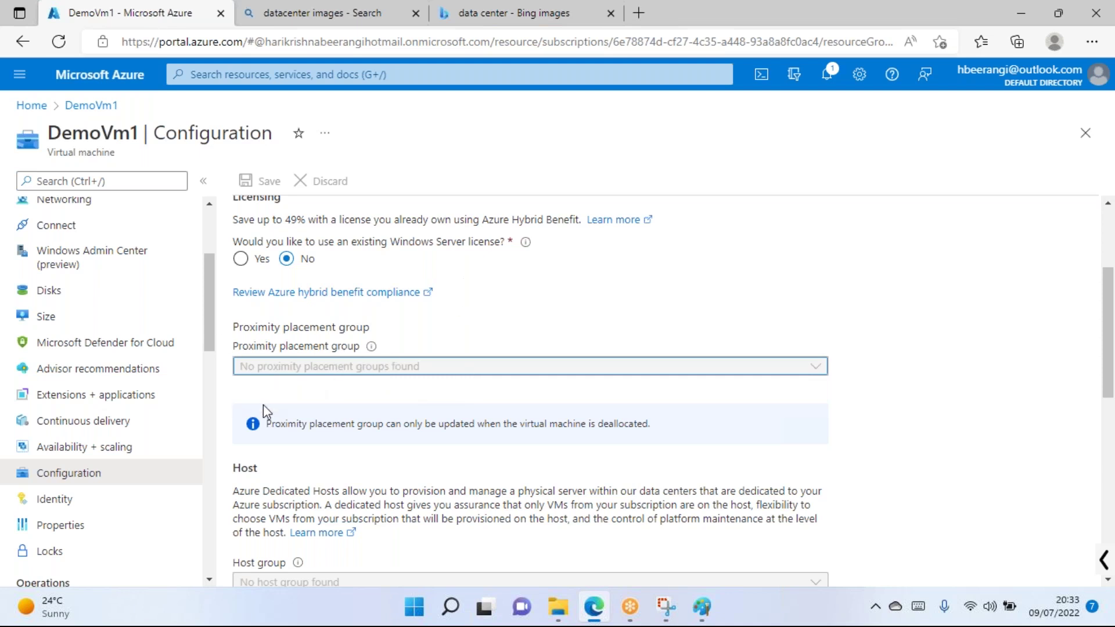
pyautogui.click(354, 72)
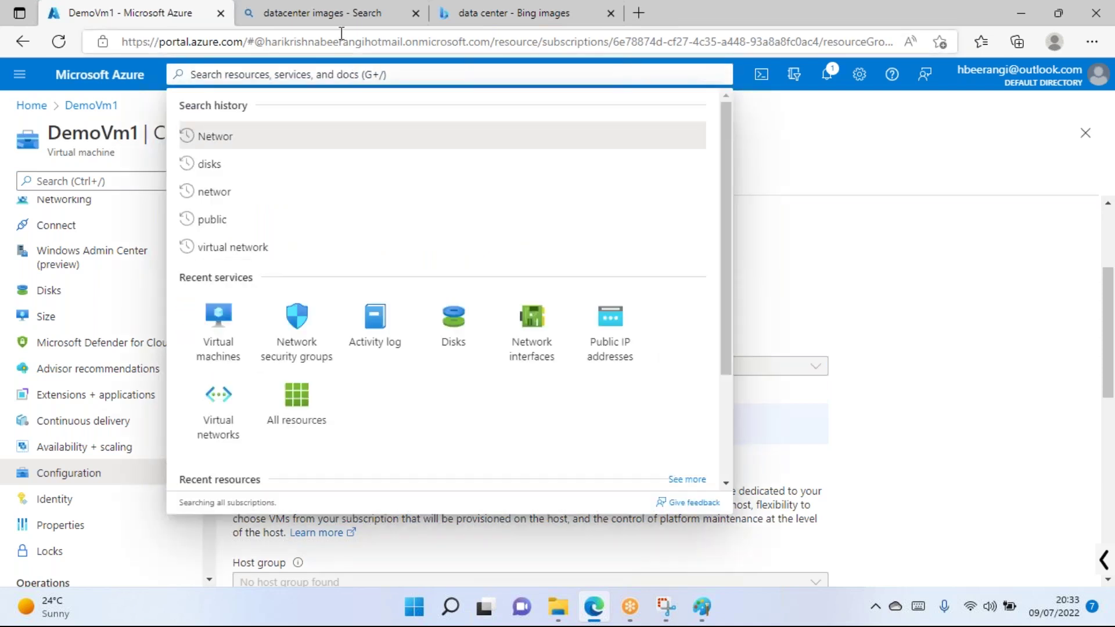
pyautogui.write('proximi')
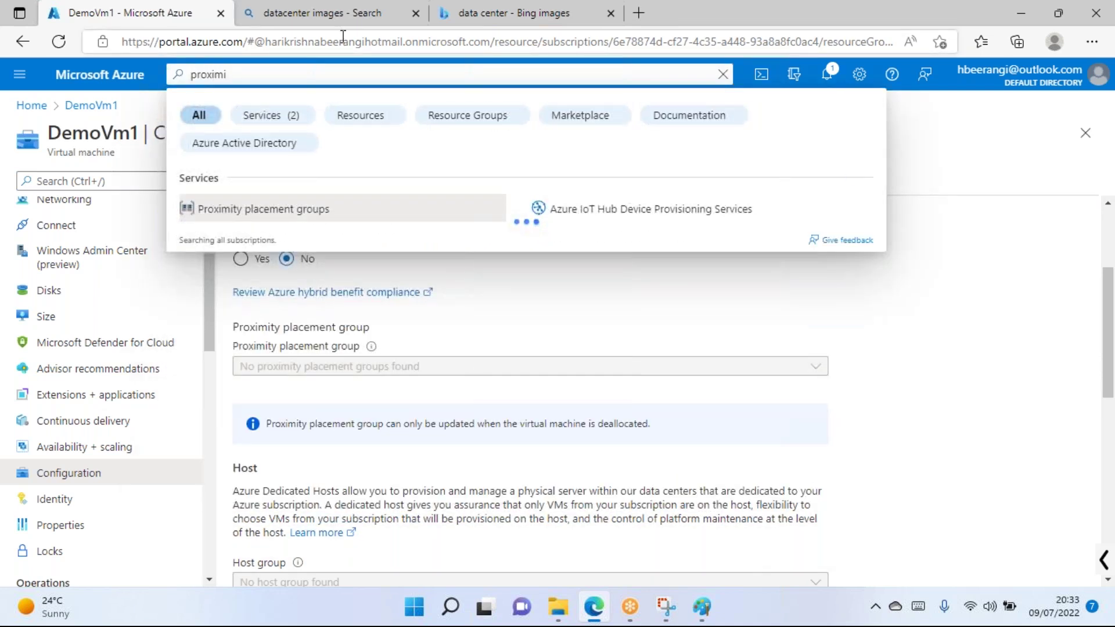
pyautogui.click(323, 215)
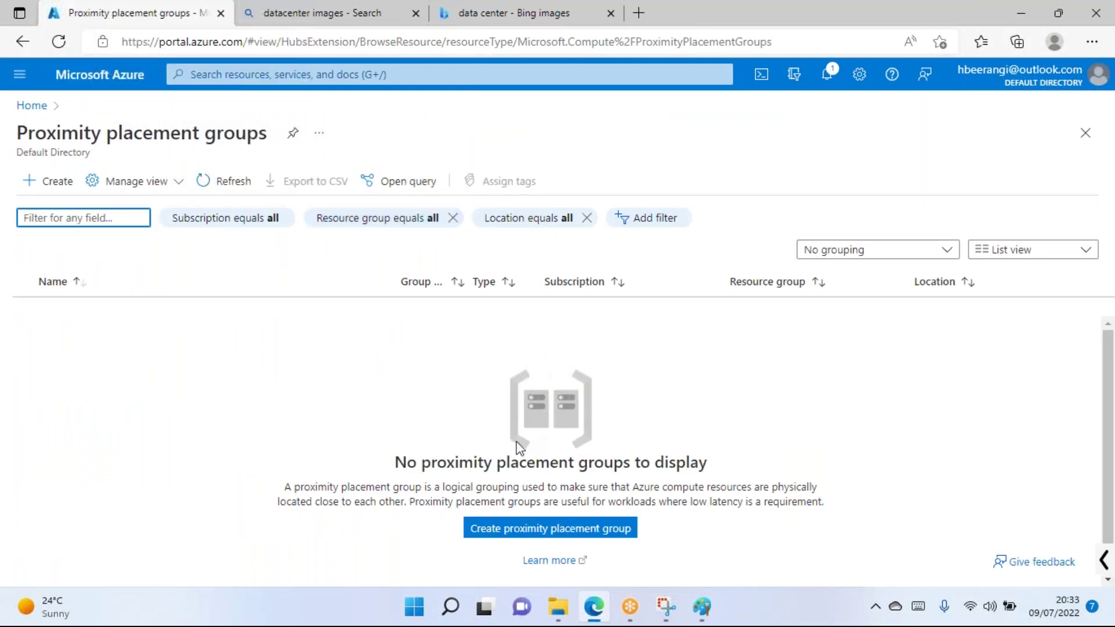
# Look at the VM placement sketch in Paint again and return to the Azure portal.
pyautogui.click(702, 607)
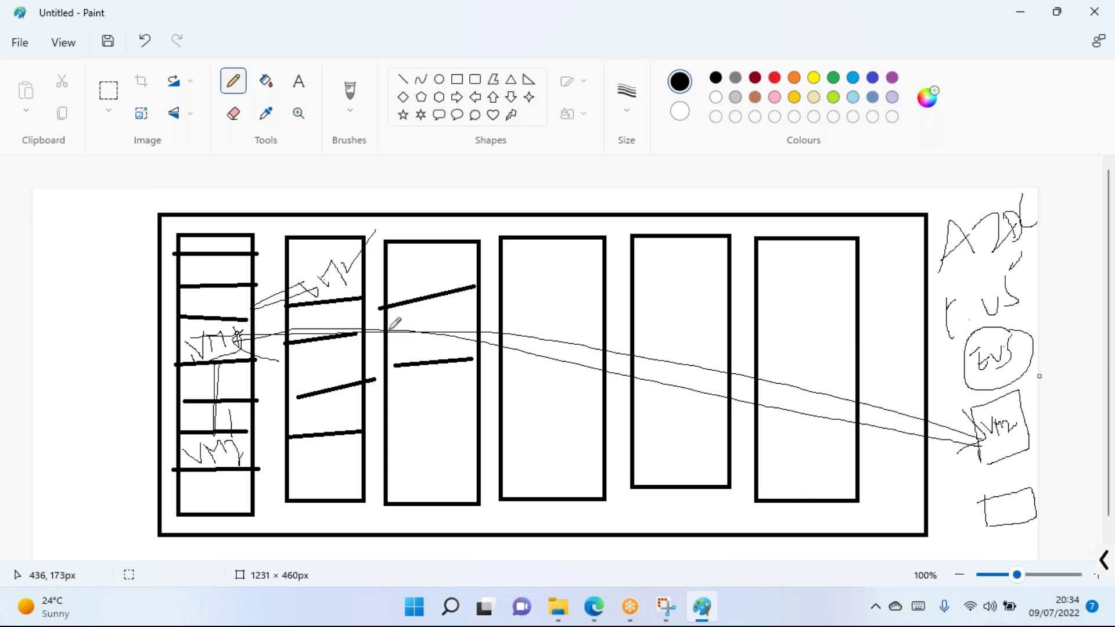
pyautogui.hotkey('alt', 'Tab')
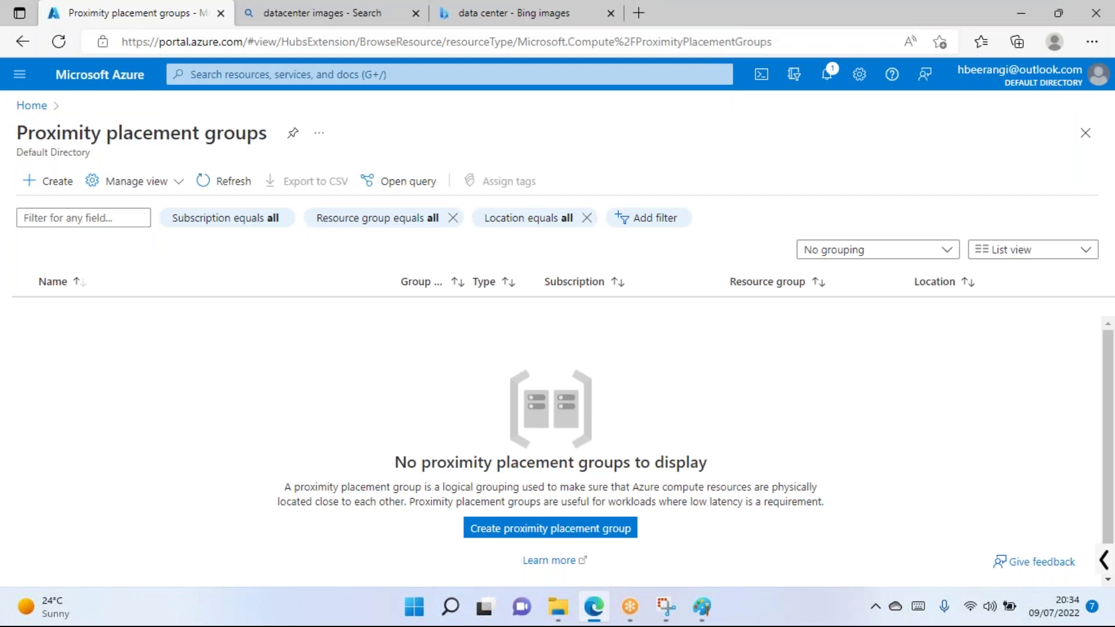
# Reopen DemoVm1 from the portal home and show the Proximity placement group setting in its Configuration.
pyautogui.click(287, 77)
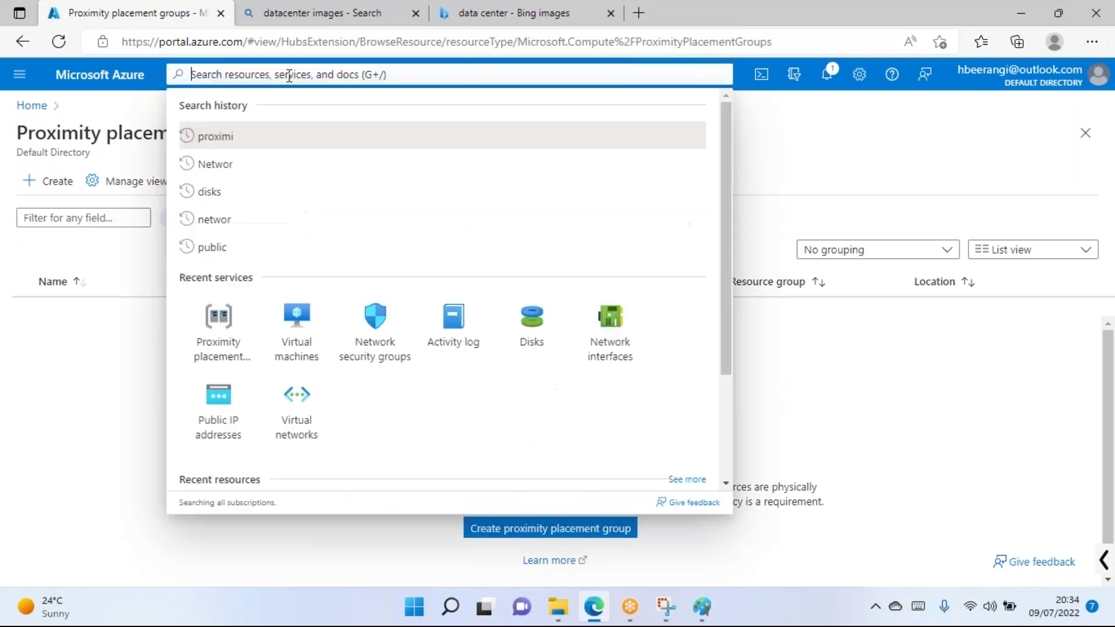
pyautogui.click(31, 106)
pyautogui.click(182, 366)
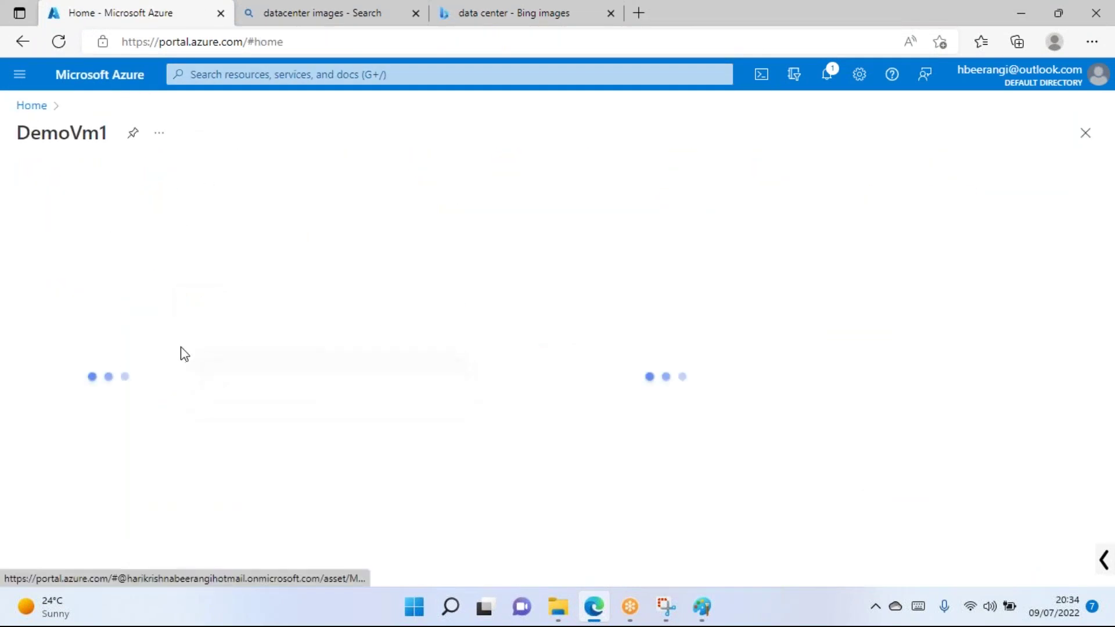
pyautogui.scroll(-3, 140, 393)
pyautogui.scroll(-3, 122, 406)
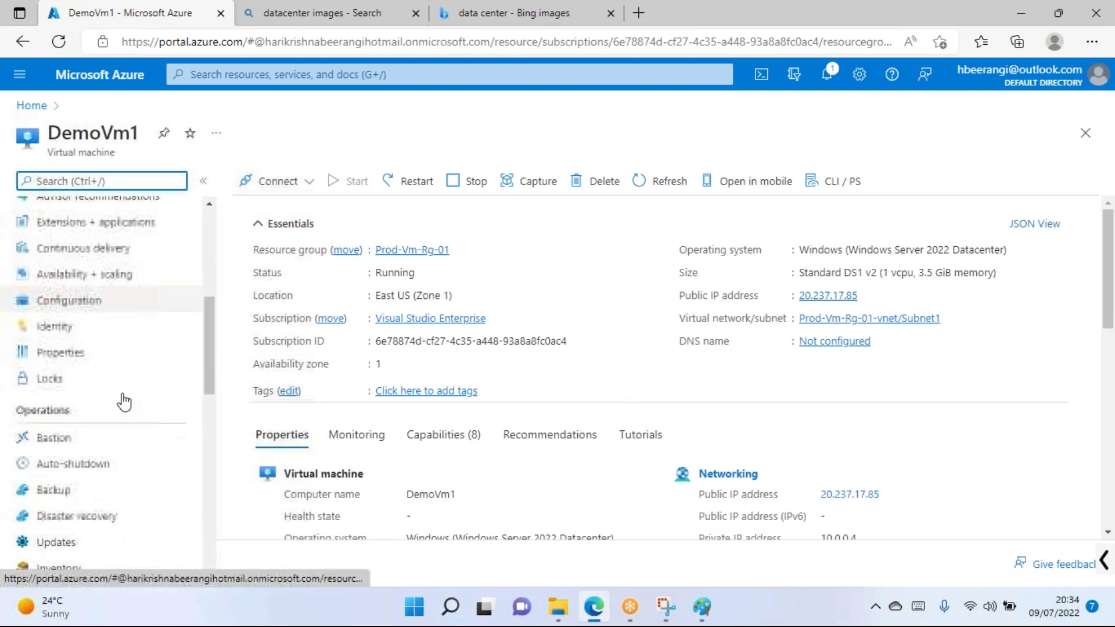
pyautogui.click(95, 299)
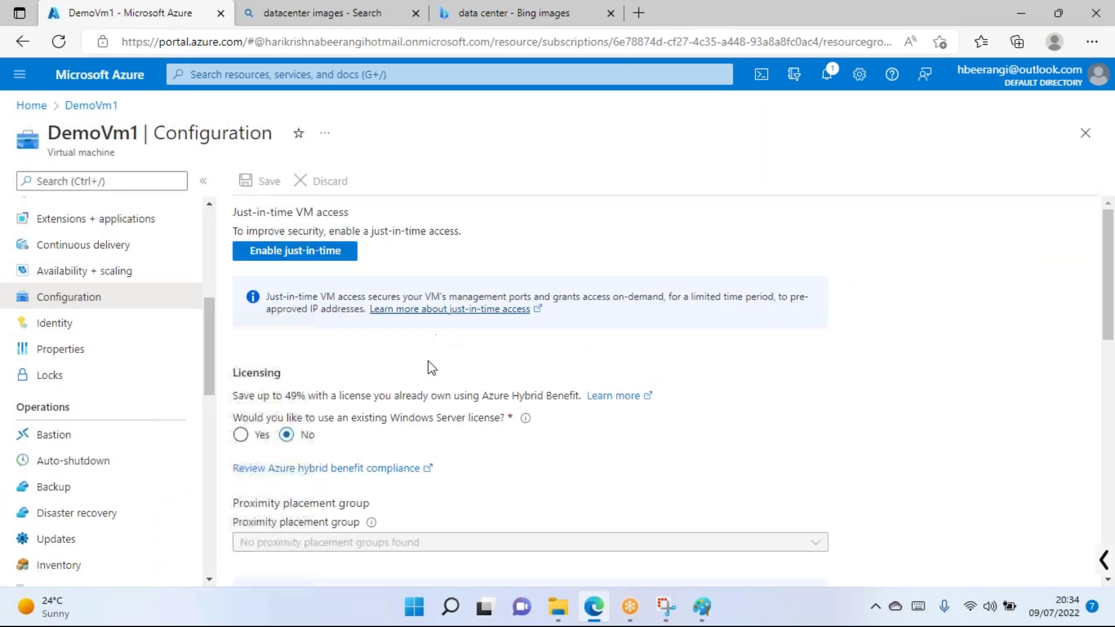
pyautogui.scroll(-3, 427, 363)
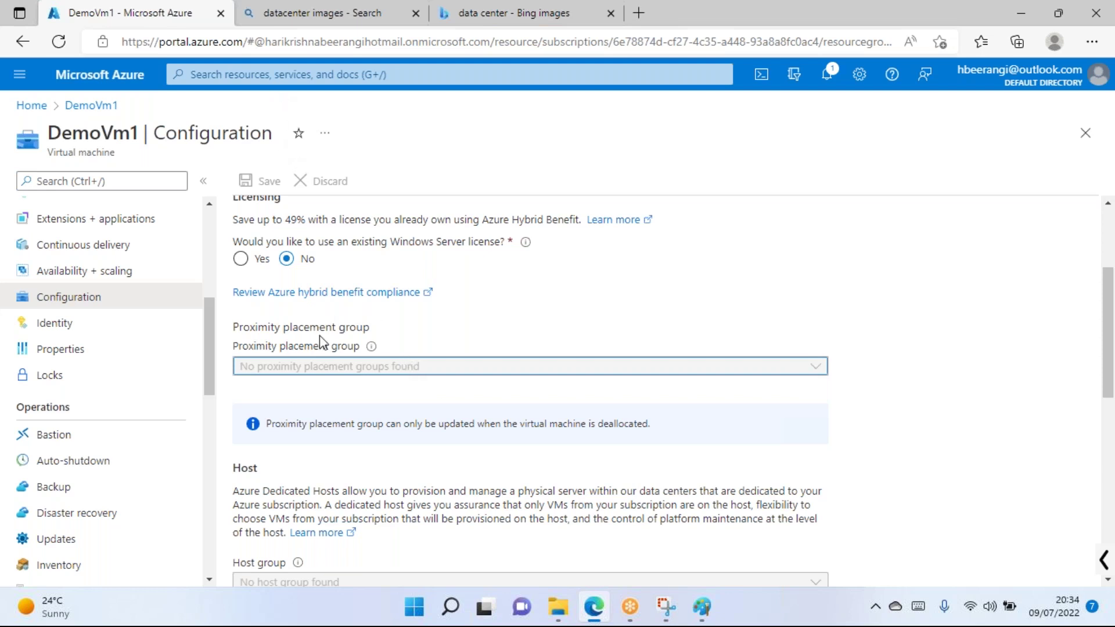
# Search the portal for "proxi", open the Proximity placement groups service and start creating a proximity placement group.
pyautogui.click(334, 75)
pyautogui.write('proxi')
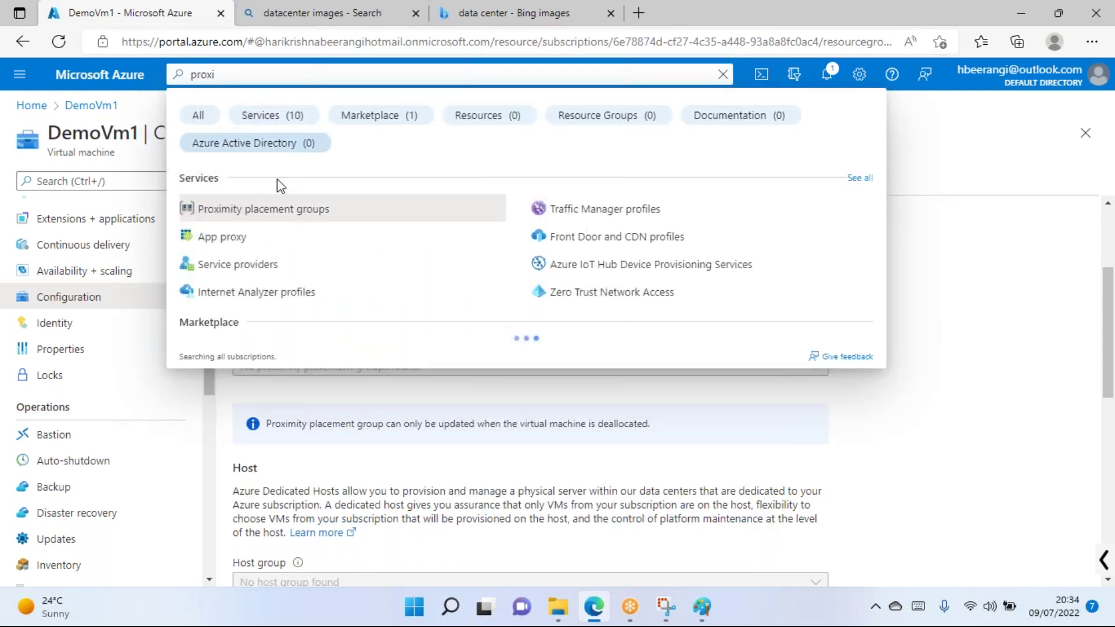
pyautogui.click(276, 213)
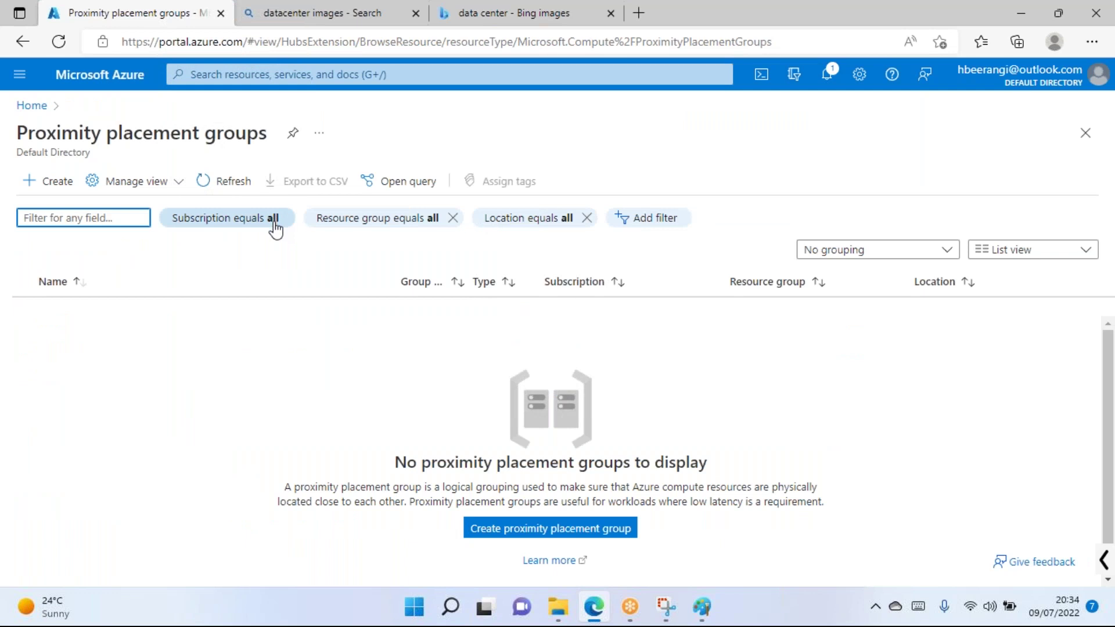
pyautogui.click(575, 530)
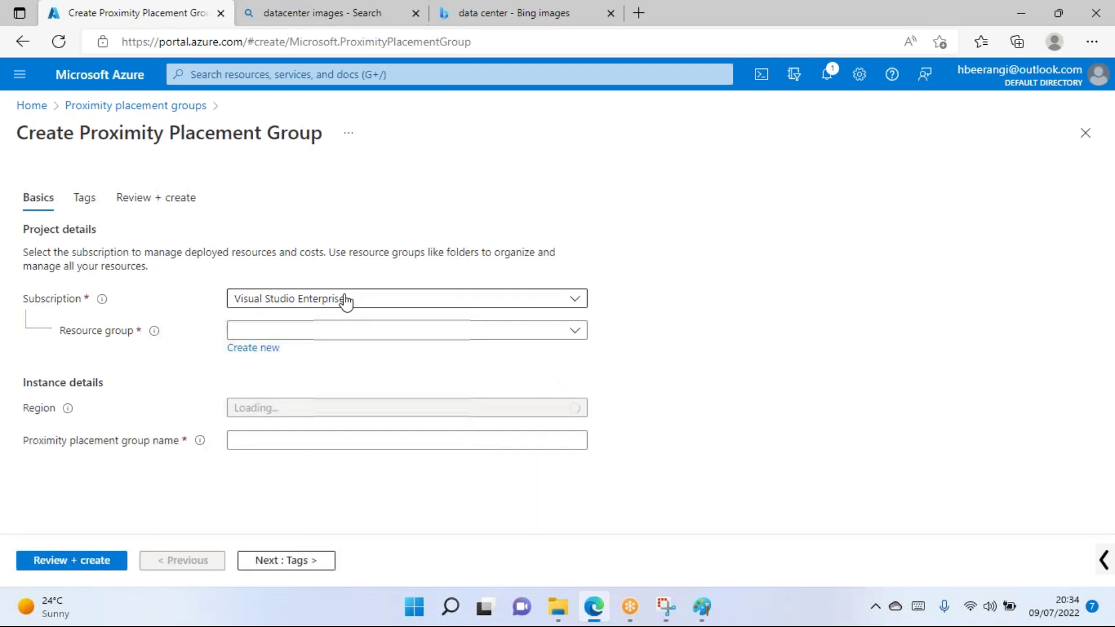
# Load the Azure portal in the browser tab holding the datacenter image search and open DemoVm1 to check its resource group.
pyautogui.click(292, 329)
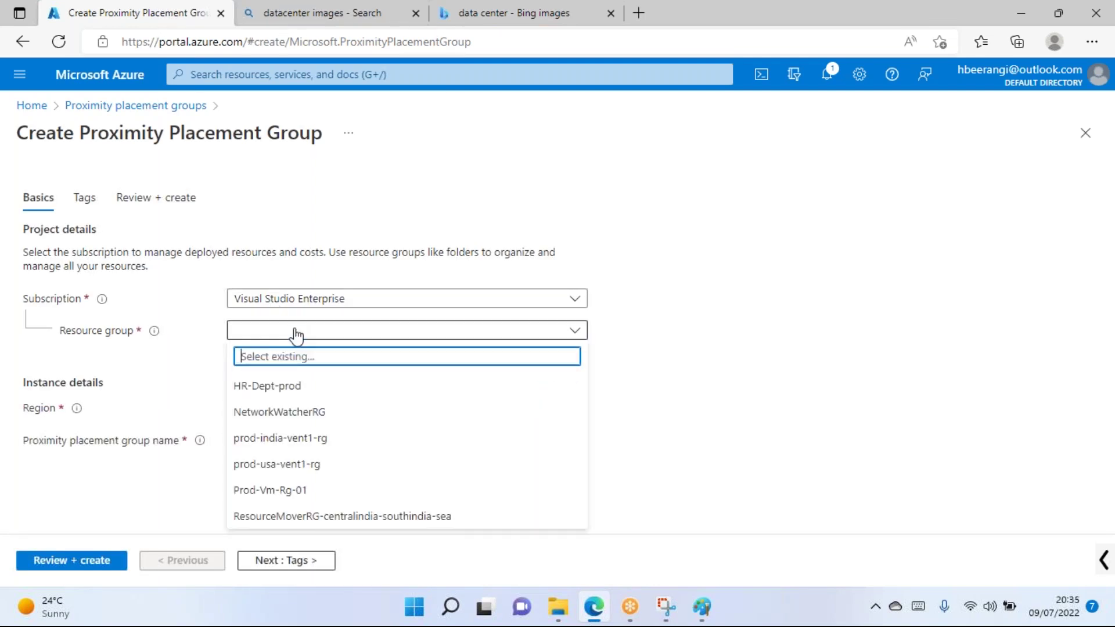
pyautogui.click(308, 17)
pyautogui.hotkey('ctrl', 'l')
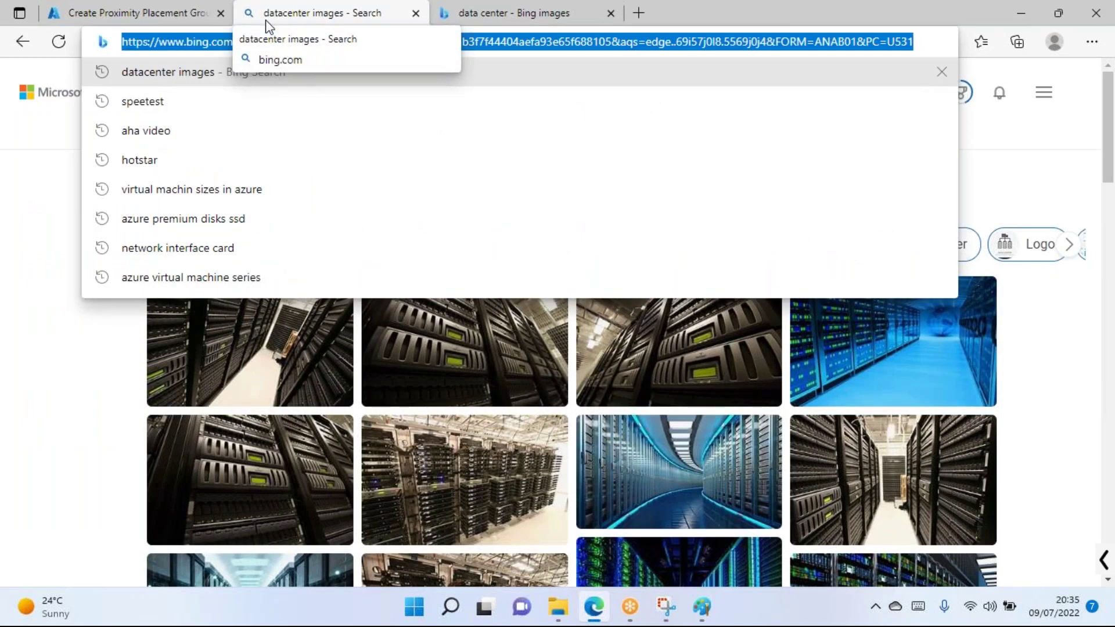
pyautogui.write('portal.azure')
pyautogui.press('Return')
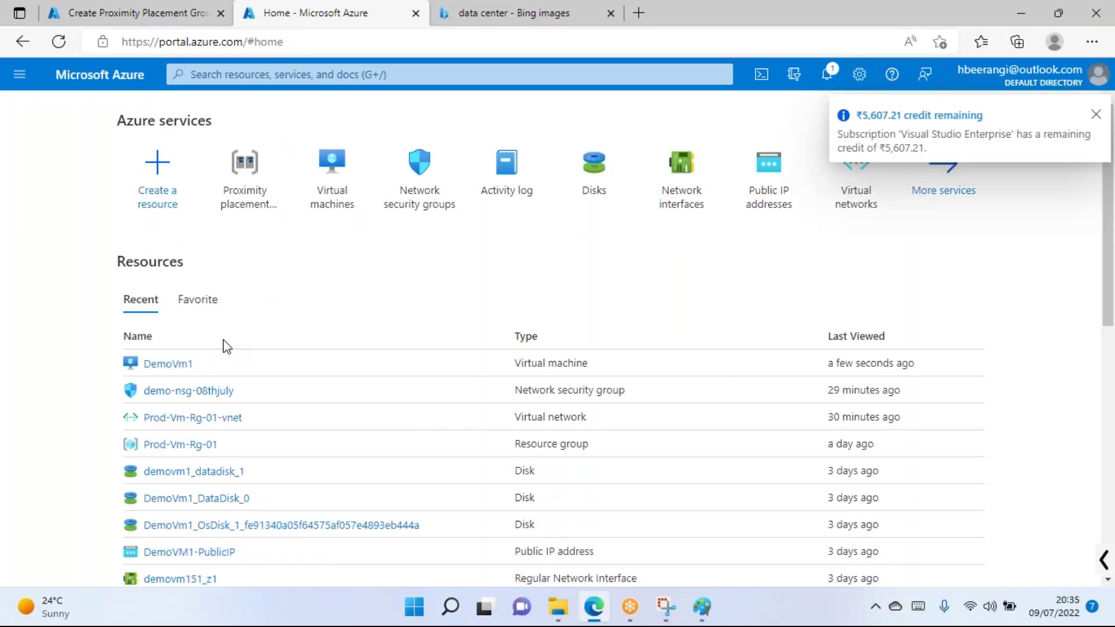
pyautogui.click(174, 365)
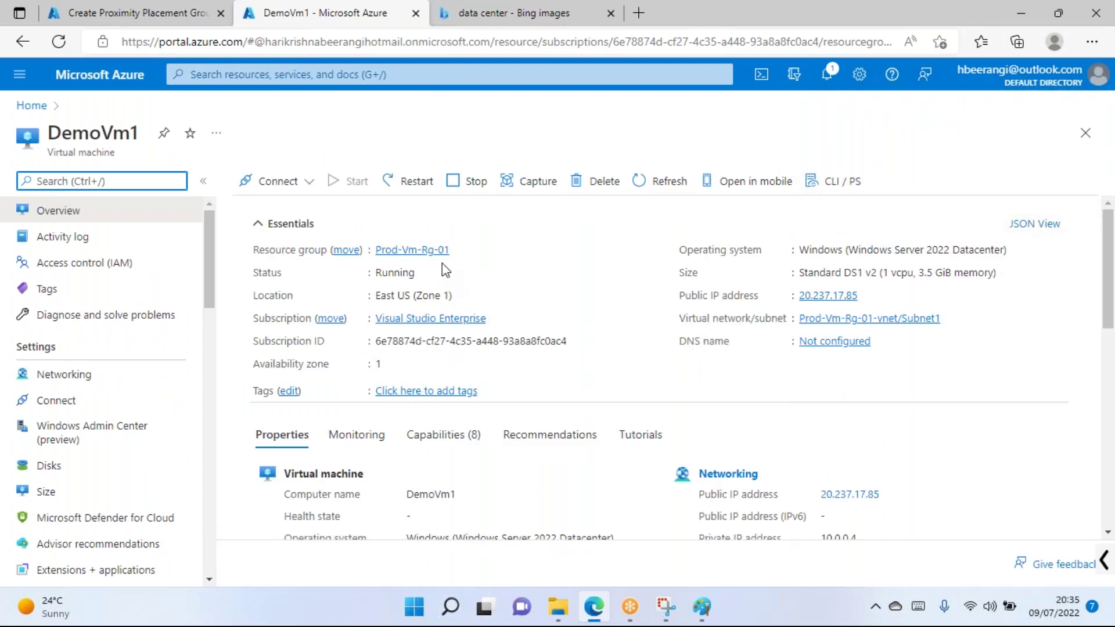
# Choose resource group Prod-Vm-Rg-01 and region East US for the new placement group, checking both against DemoVm1's overview.
pyautogui.click(182, 16)
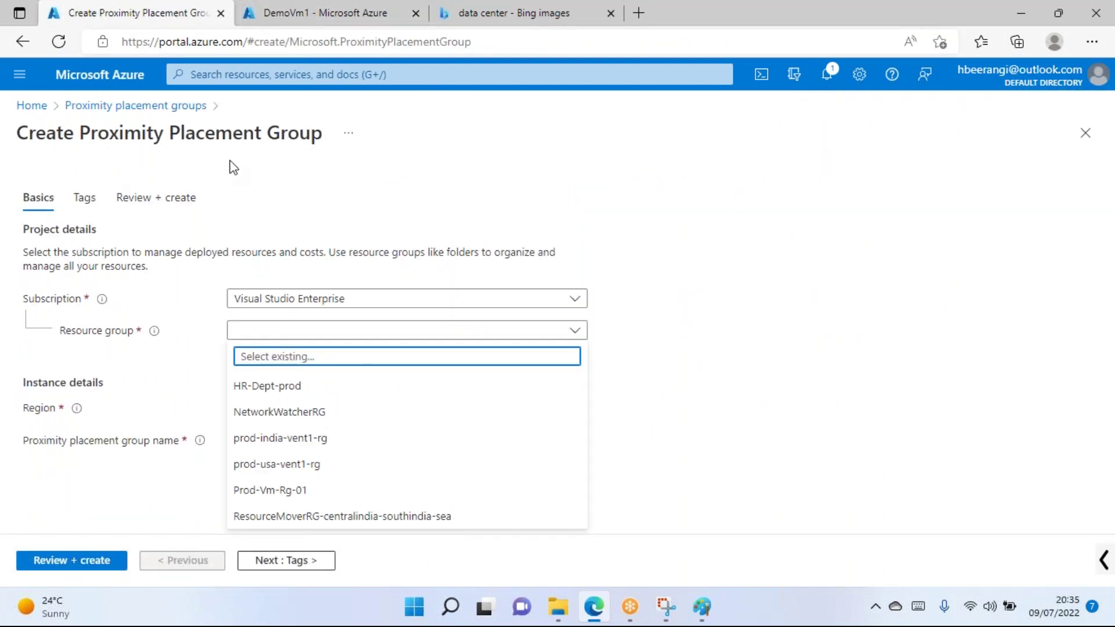
pyautogui.click(309, 490)
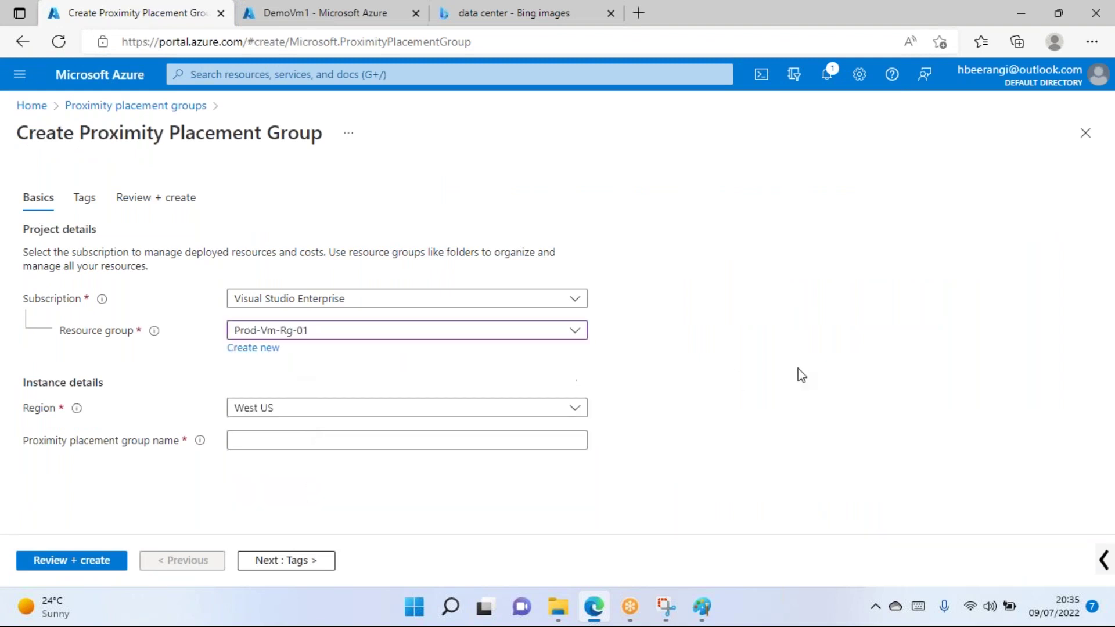
pyautogui.click(295, 16)
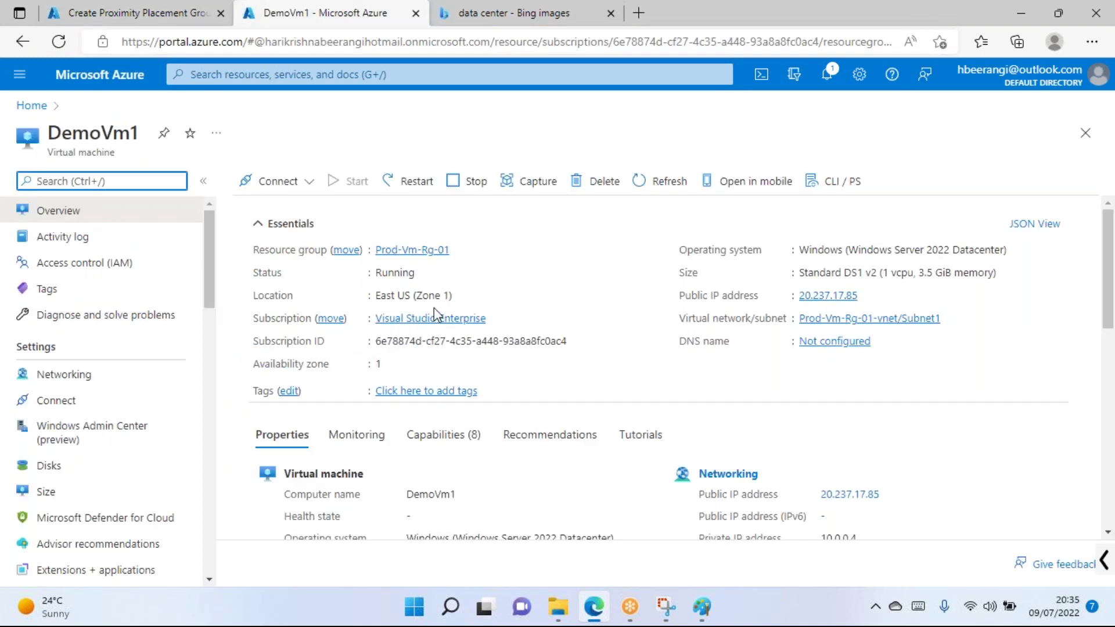
pyautogui.click(149, 12)
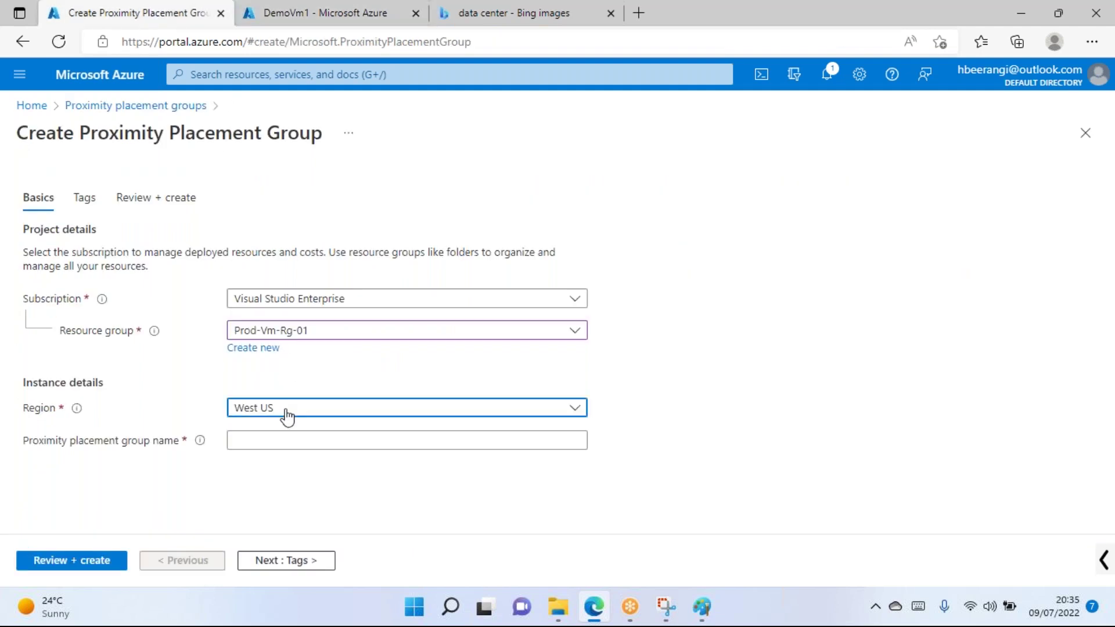
pyautogui.click(287, 412)
pyautogui.scroll(4, 273, 227)
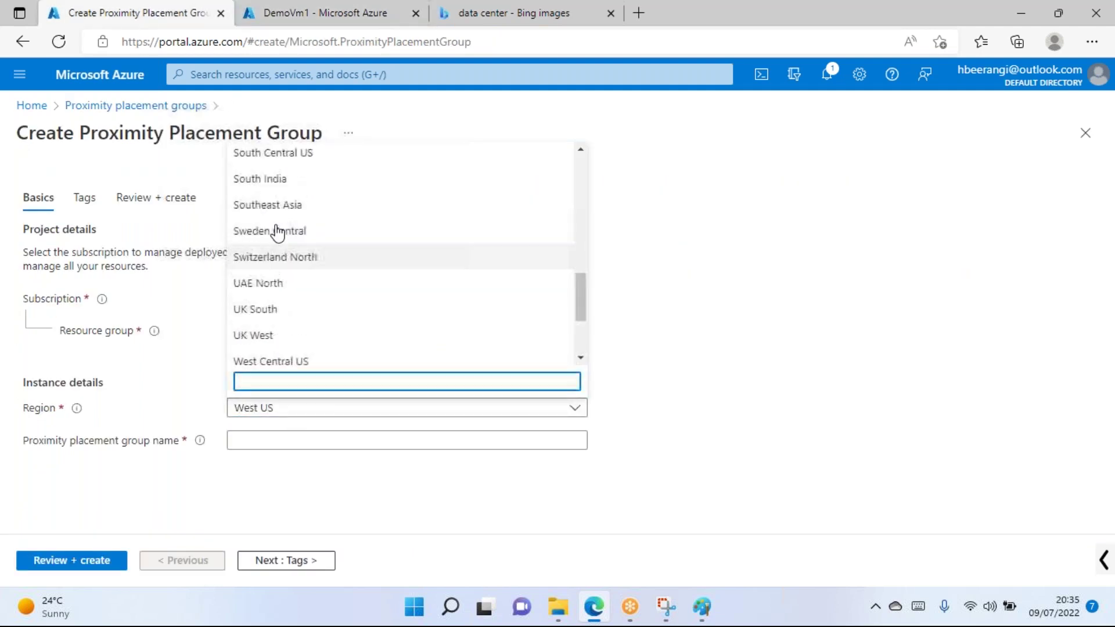
pyautogui.scroll(1, 279, 237)
pyautogui.write('east')
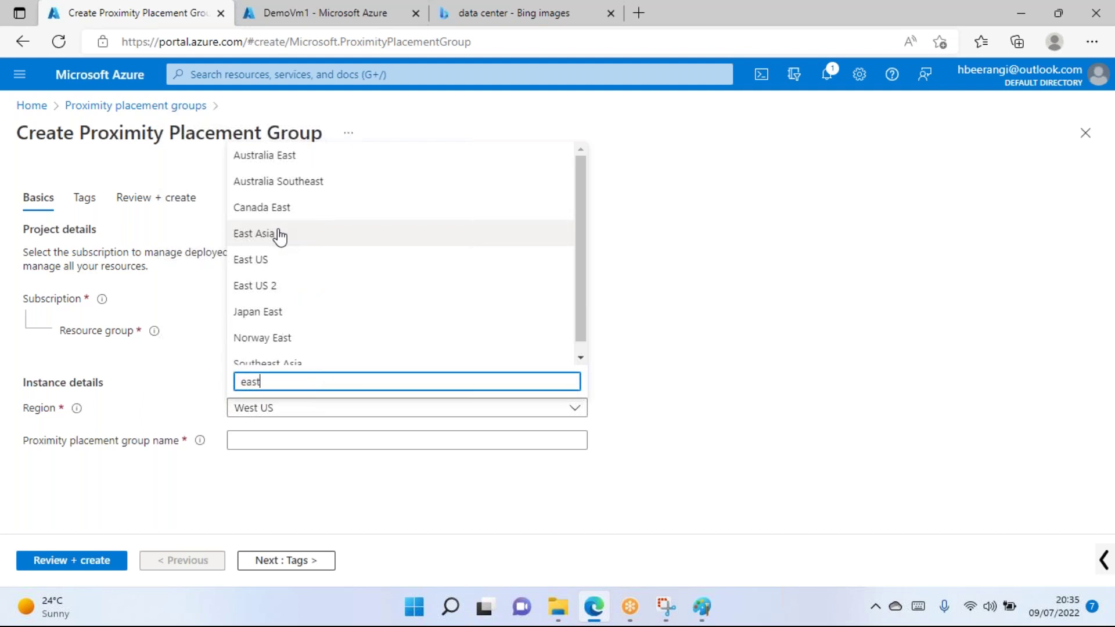
pyautogui.click(276, 264)
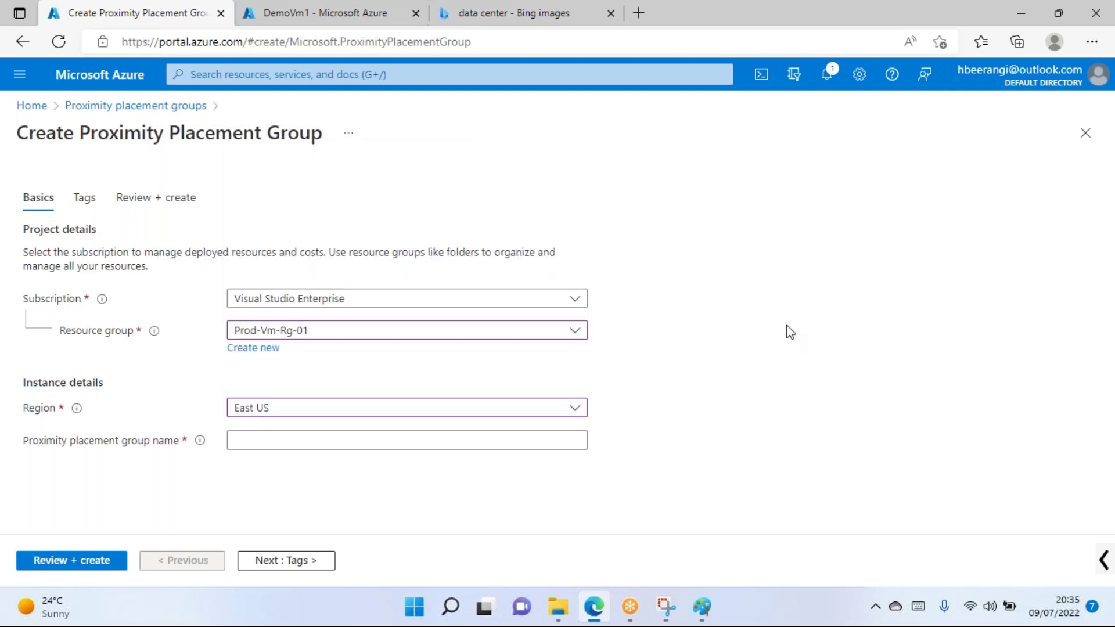
# Name the proximity placement group Demo-proximitypgroup, review the settings and create it.
pyautogui.click(319, 438)
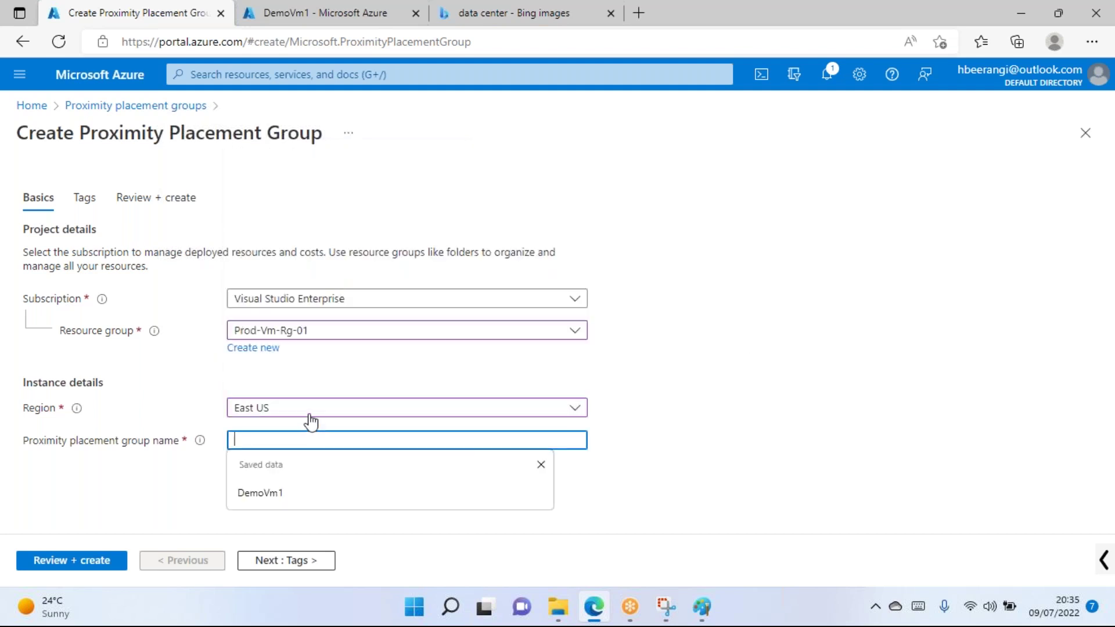
pyautogui.write('Demo-proximityp')
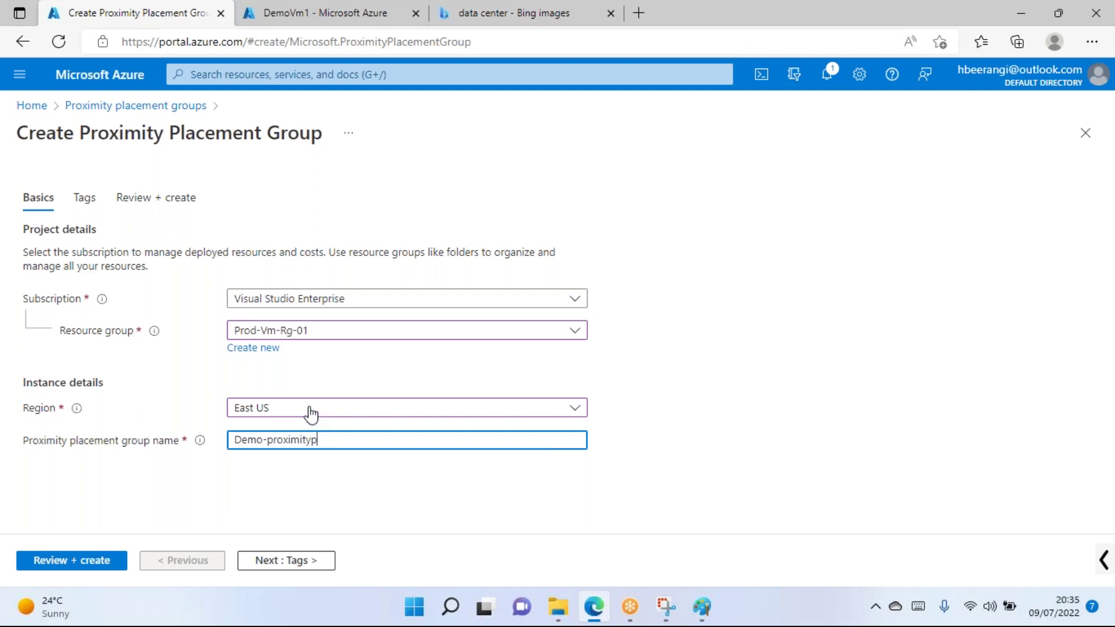
pyautogui.write('group')
pyautogui.click(56, 574)
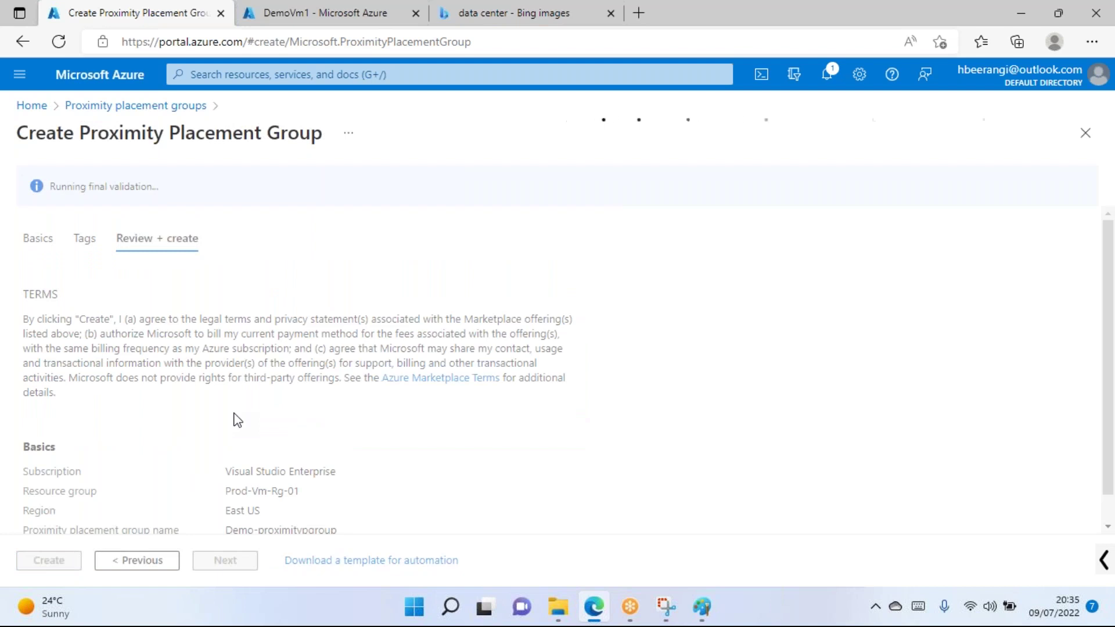
pyautogui.scroll(-1, 174, 476)
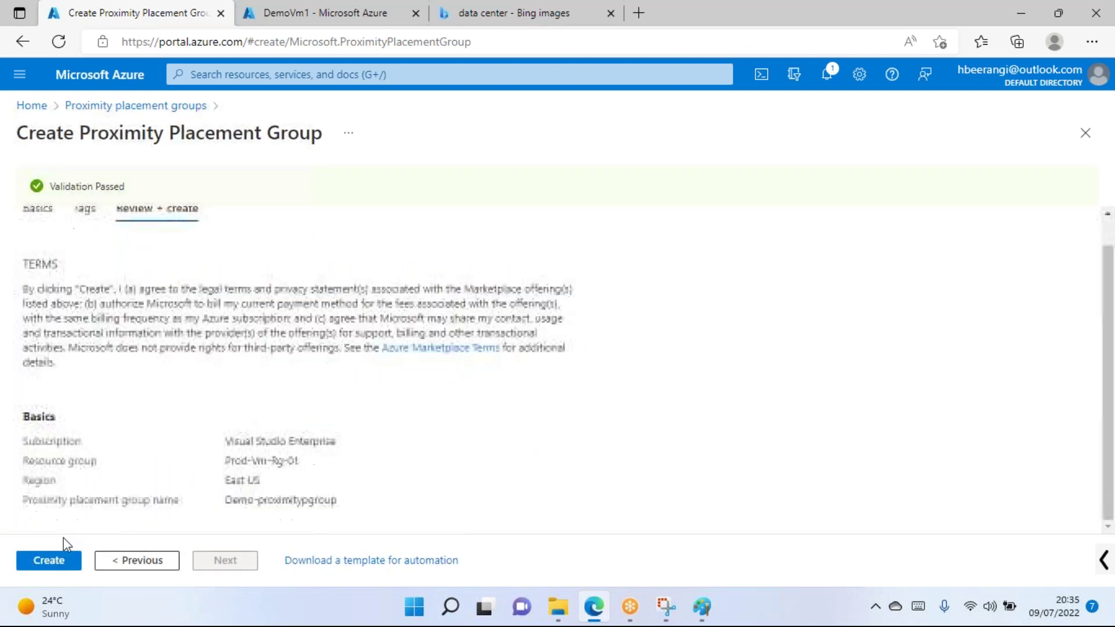
pyautogui.click(49, 560)
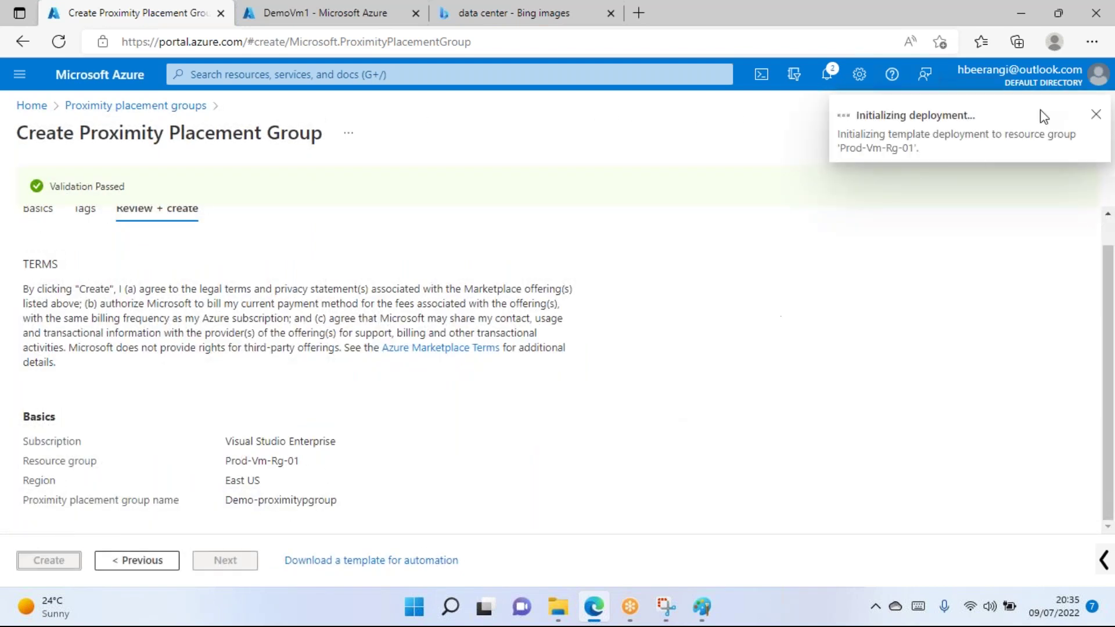
pyautogui.click(1096, 115)
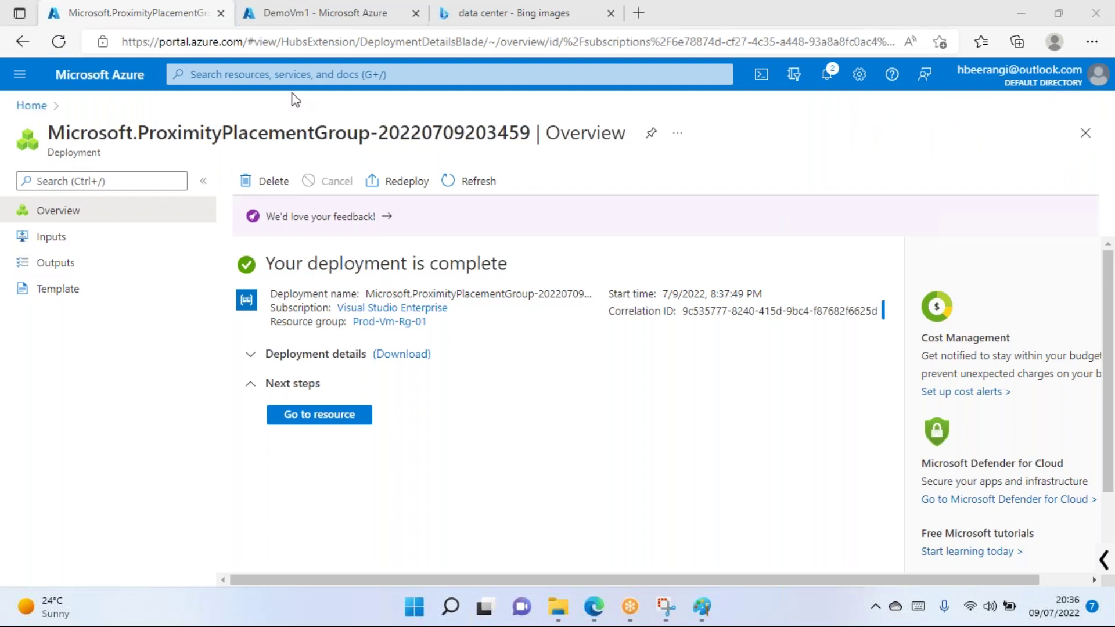
# Refresh the Proximity placement groups list, view the overview of Demo-proximitypgroup and return to the list.
pyautogui.click(323, 70)
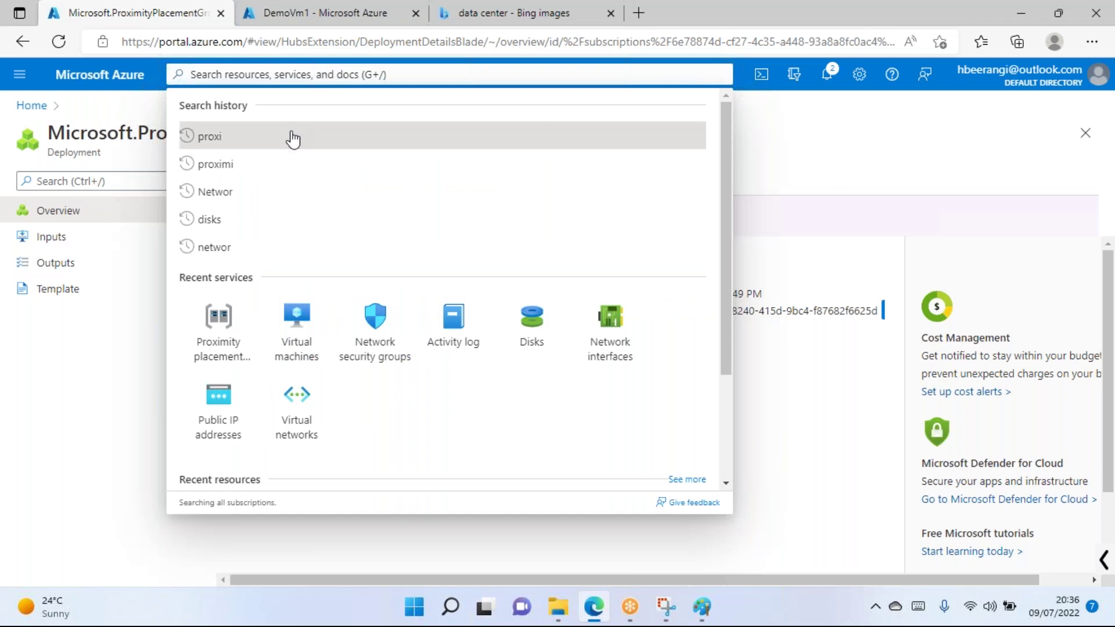
pyautogui.click(229, 166)
pyautogui.click(232, 210)
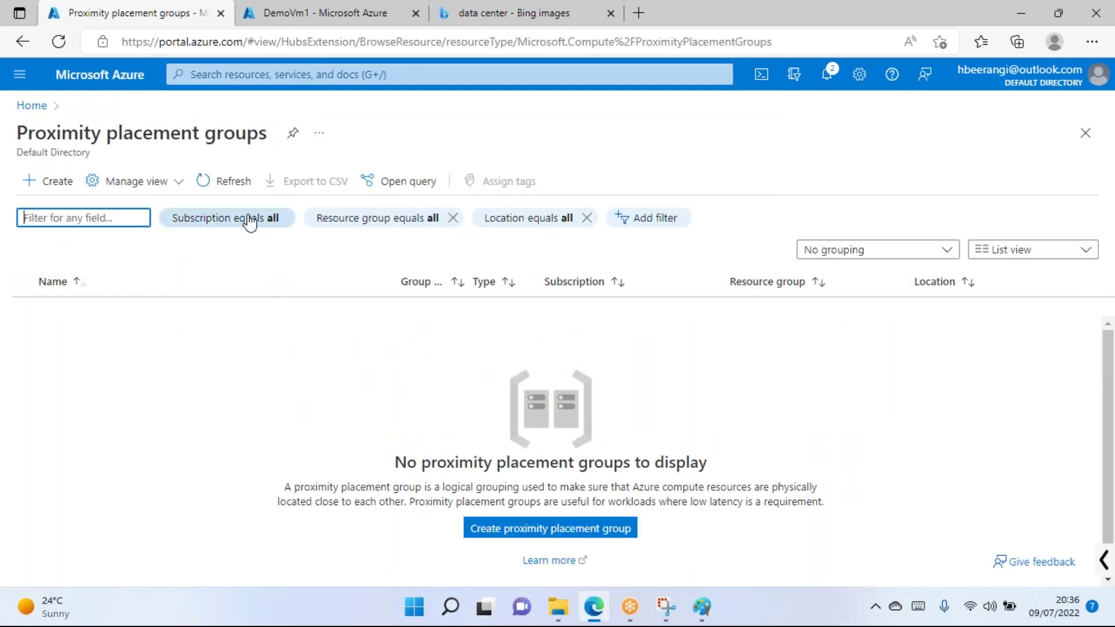
pyautogui.click(224, 182)
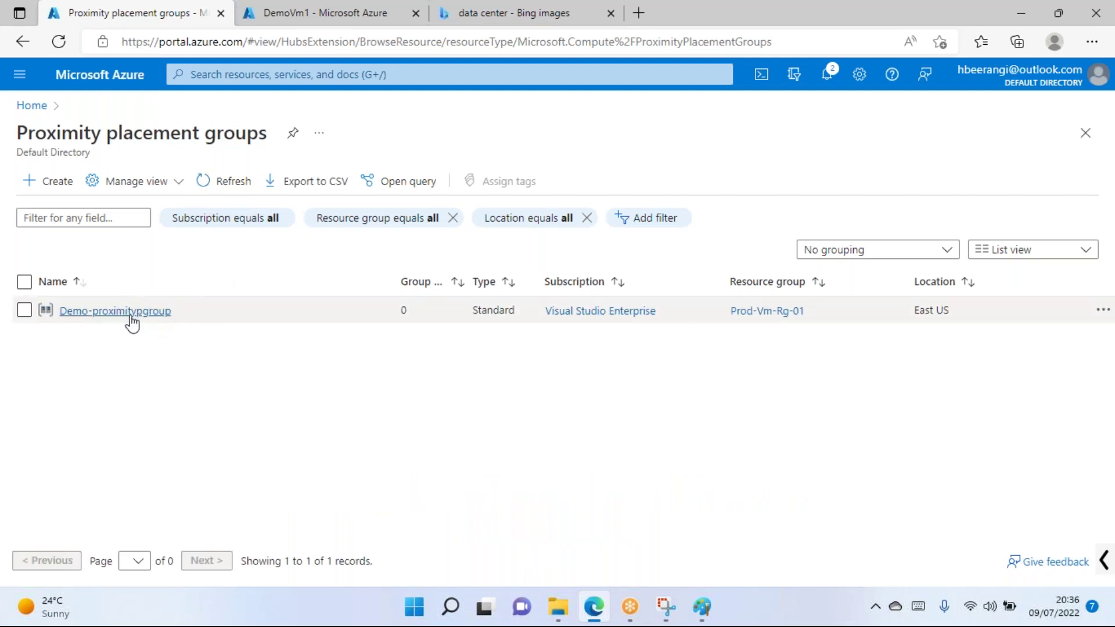
pyautogui.click(137, 314)
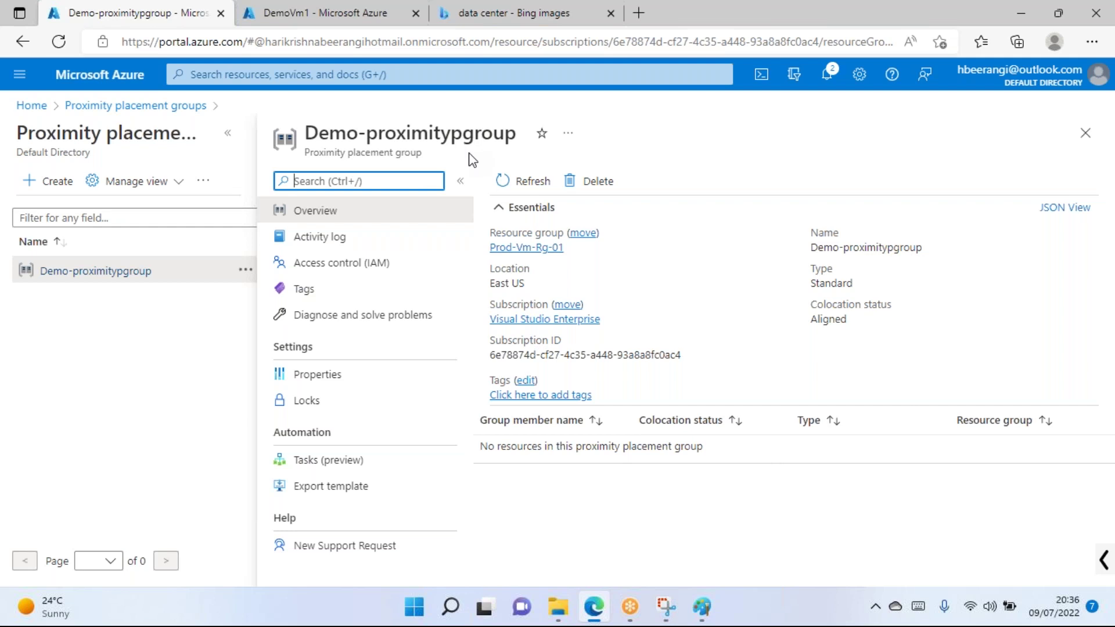
pyautogui.click(1086, 133)
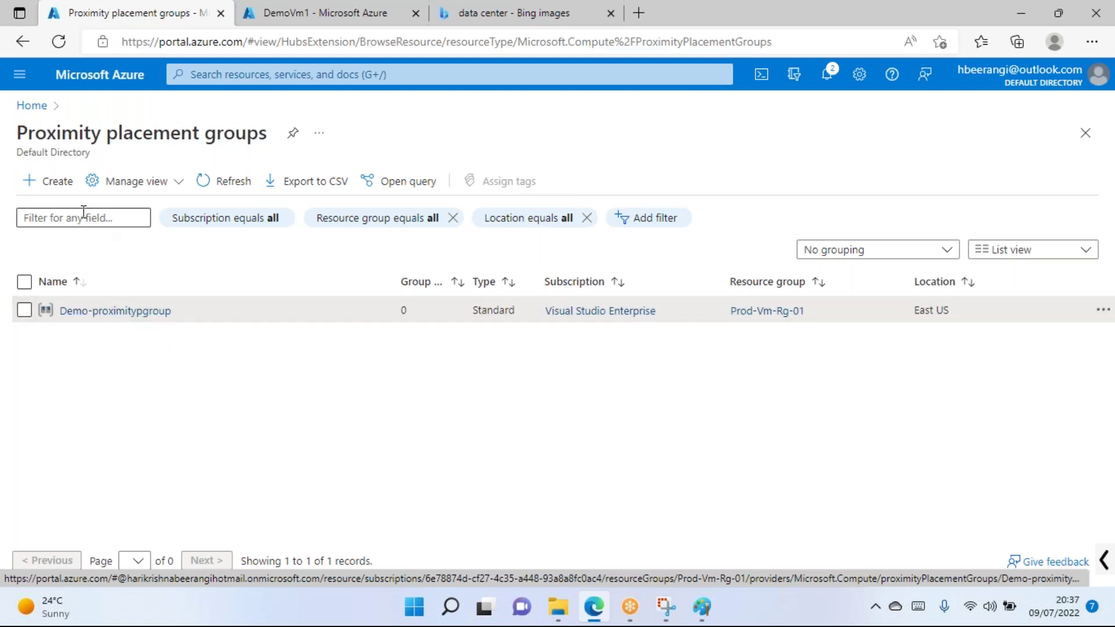
# Examine DemoVm1's status, then the Proximity placement group setting and its deallocation note in the virtual machine's Configuration.
pyautogui.click(334, 17)
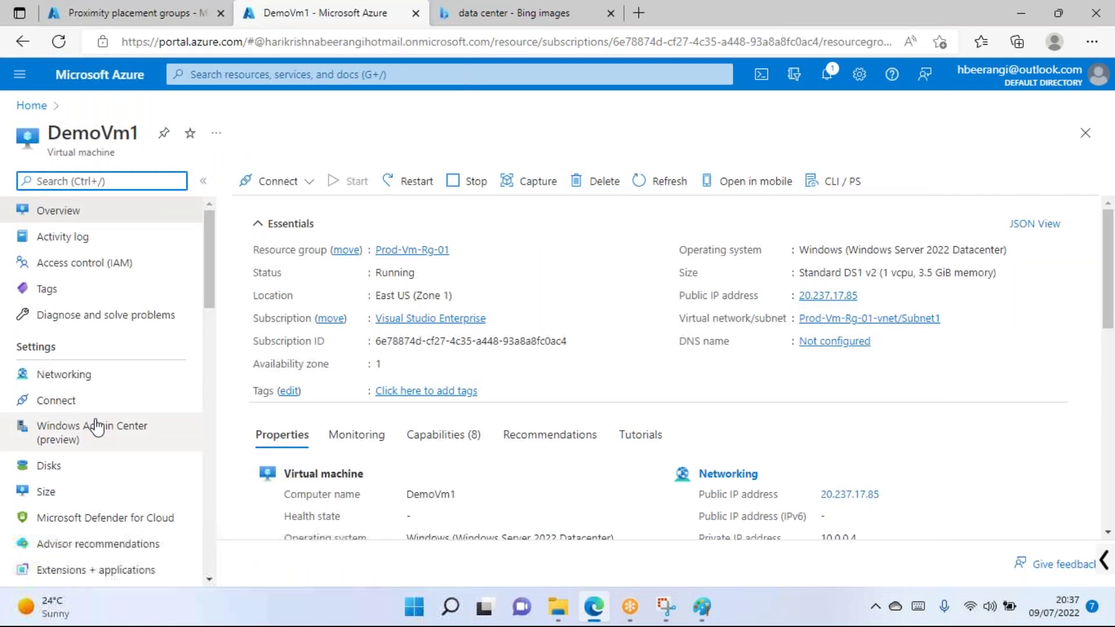
pyautogui.scroll(-4, 87, 463)
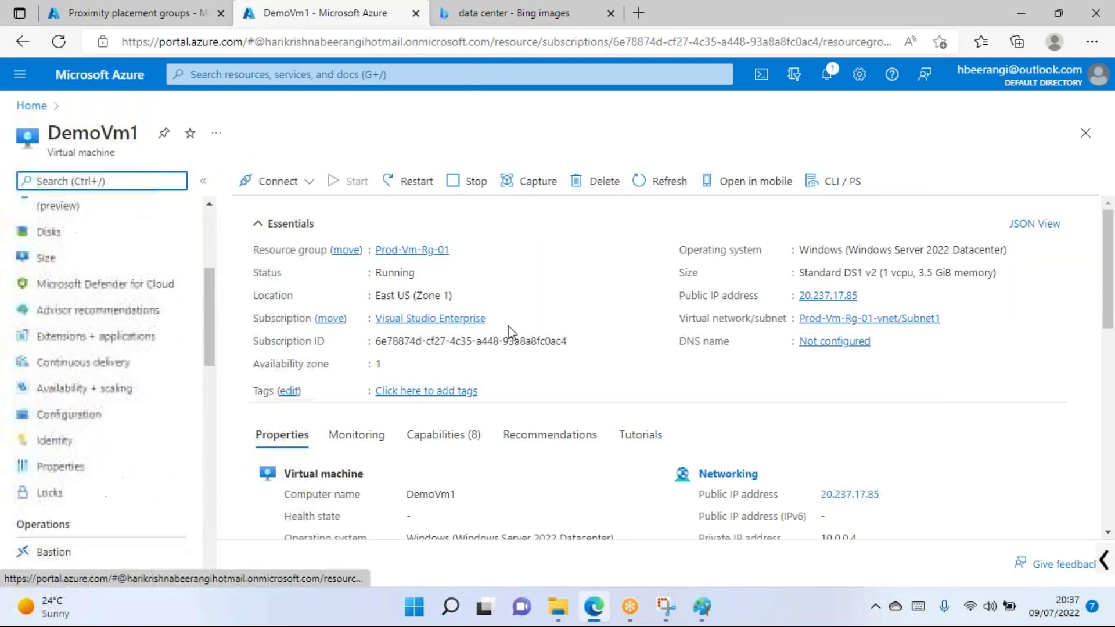
pyautogui.doubleClick(395, 272)
pyautogui.scroll(-2, 85, 363)
pyautogui.scroll(-2, 87, 369)
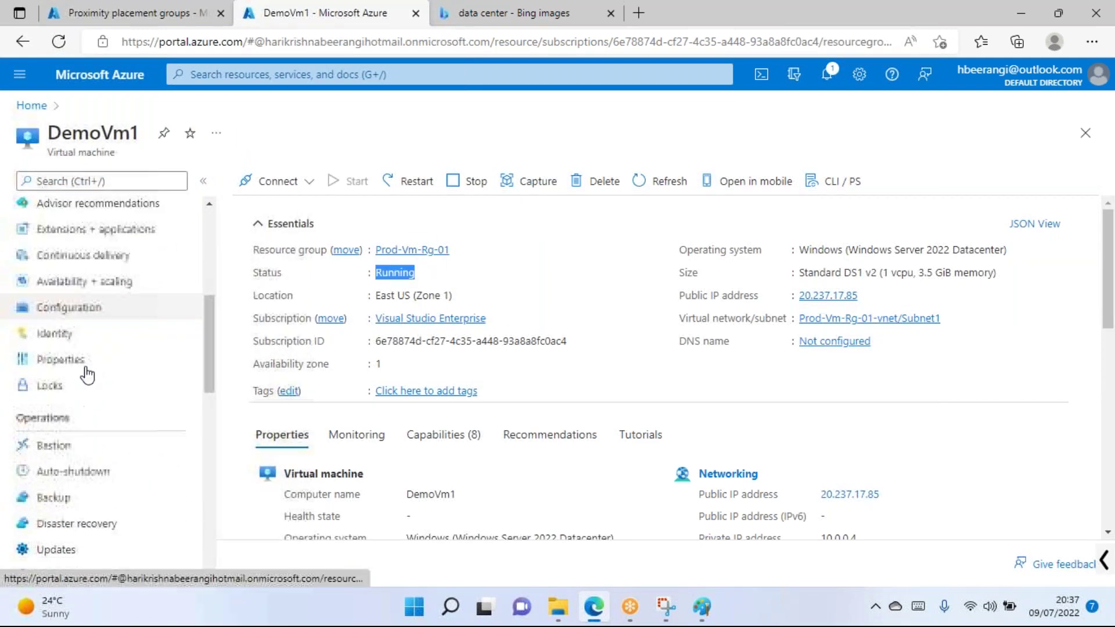
pyautogui.click(102, 298)
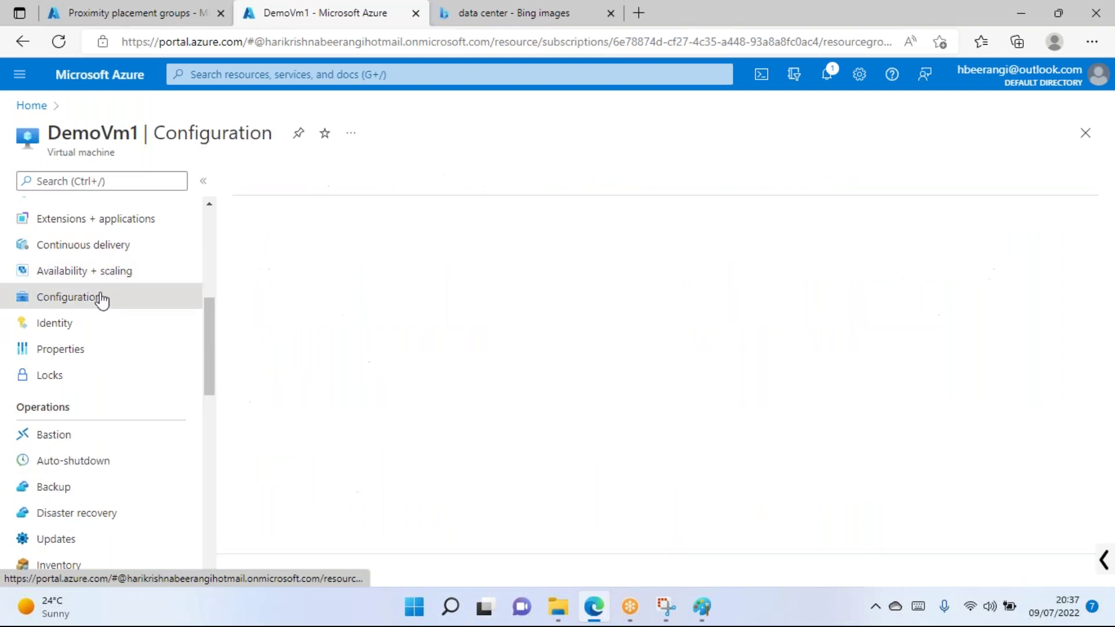
pyautogui.scroll(-2, 378, 355)
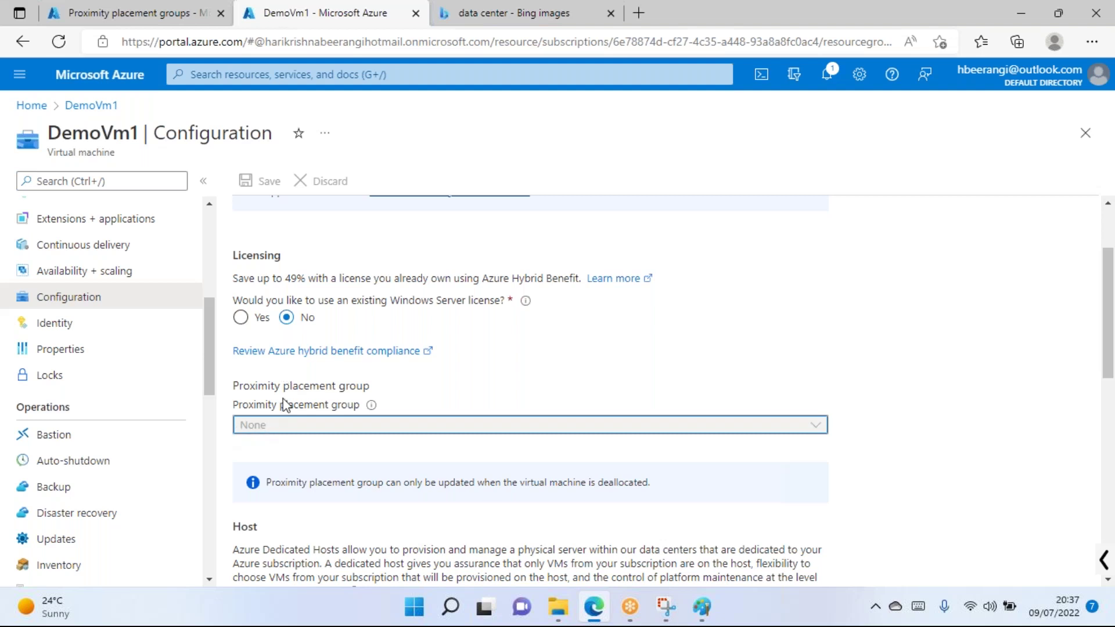
pyautogui.scroll(6, 200, 342)
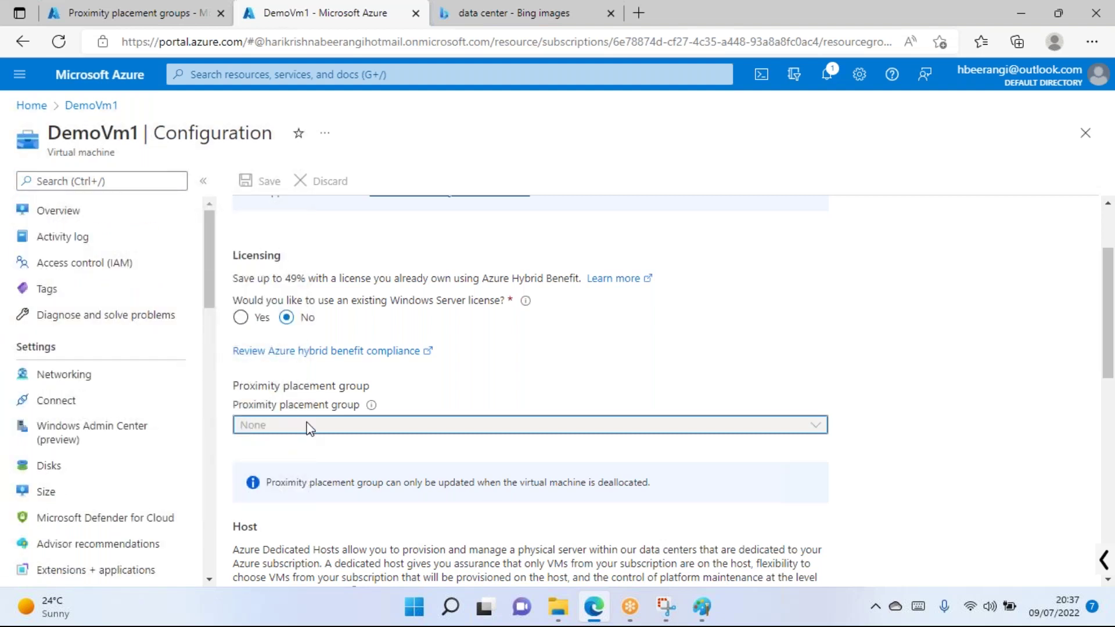
pyautogui.doubleClick(510, 482)
pyautogui.moveTo(651, 483); pyautogui.dragTo(596, 484)
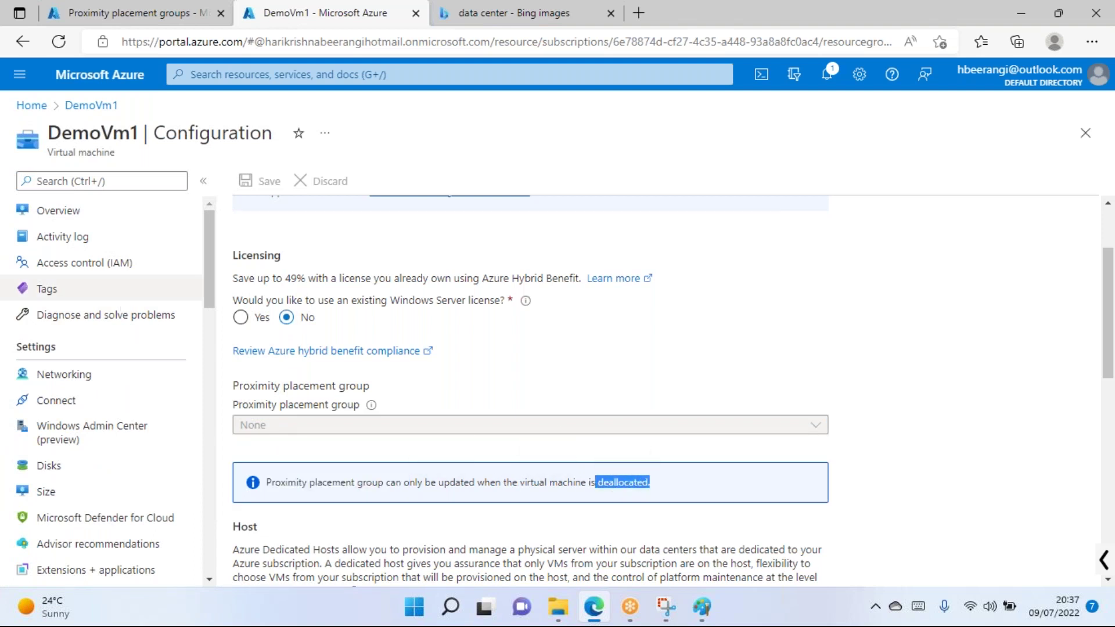
# Stop the DemoVm1 virtual machine from its overview and confirm the shutdown.
pyautogui.click(99, 209)
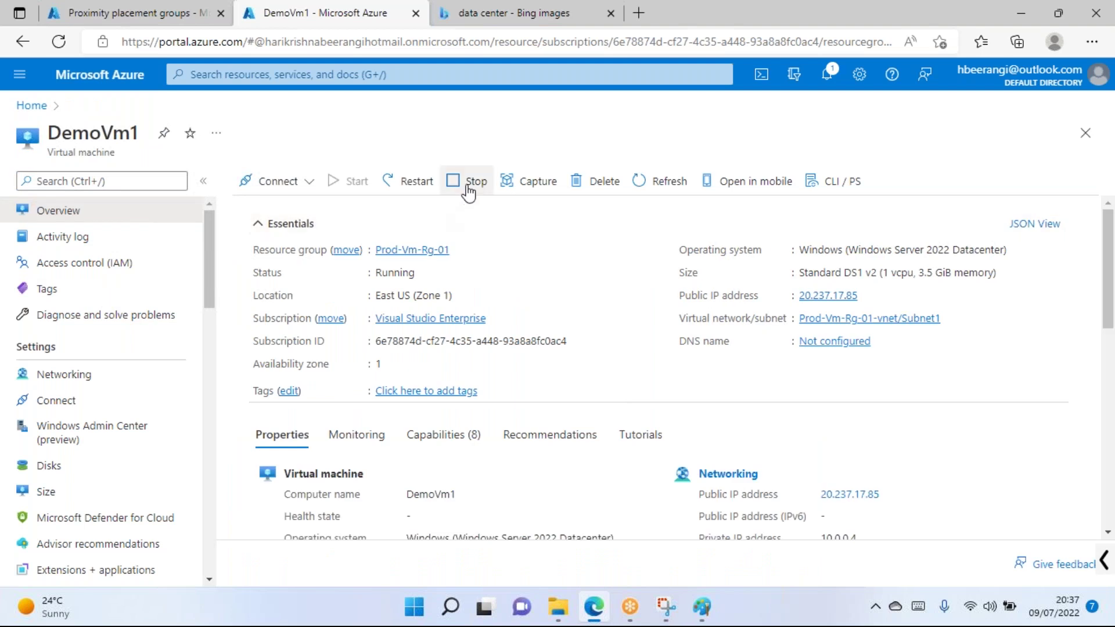
pyautogui.click(471, 182)
pyautogui.click(281, 269)
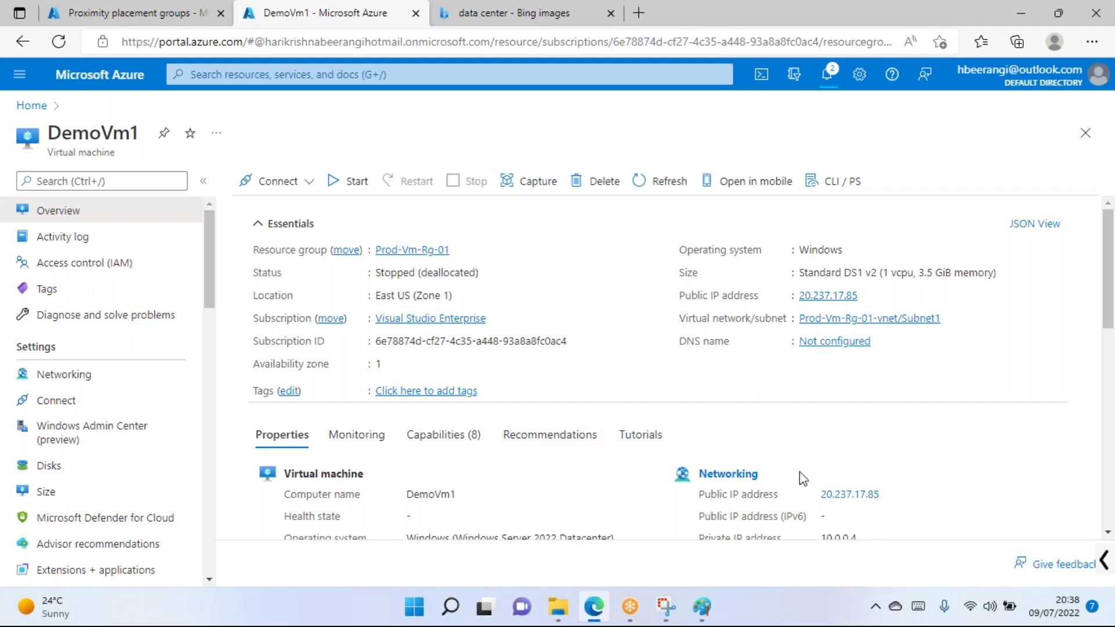
# Assign DemoVm1 to the Demo-proximitypgroup proximity placement group in its Configuration and save the change.
pyautogui.scroll(-4, 150, 473)
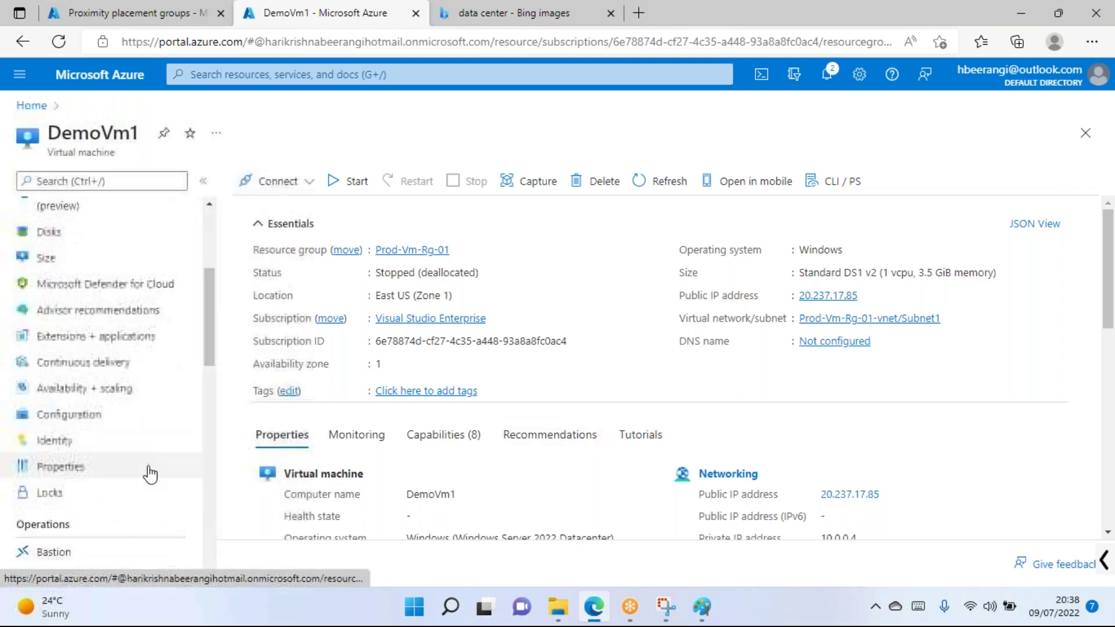
pyautogui.click(104, 422)
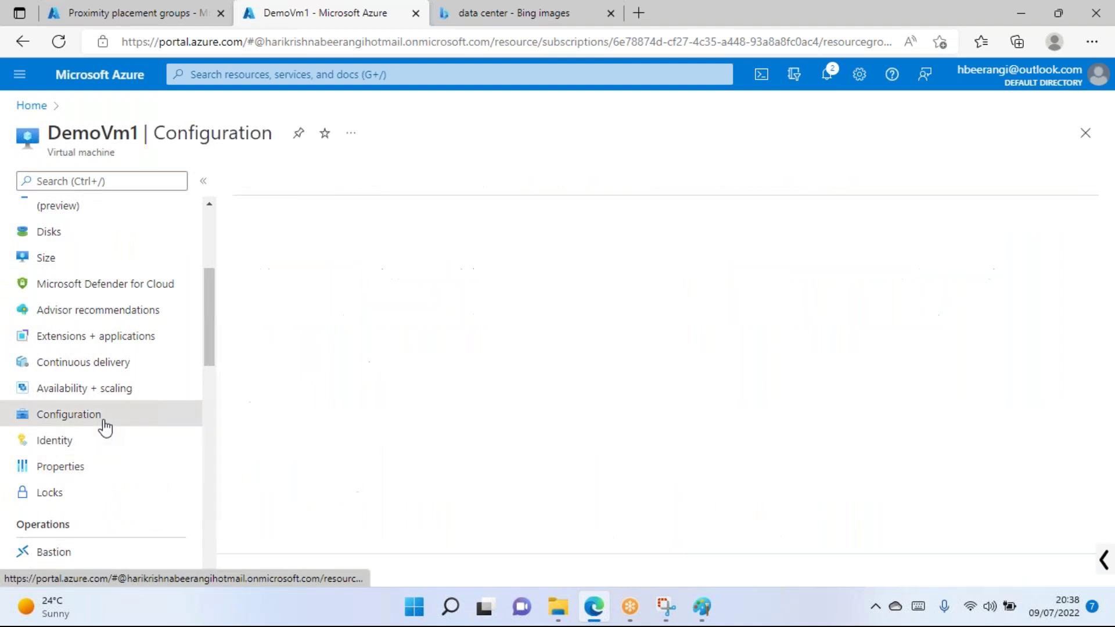
pyautogui.scroll(-1, 522, 378)
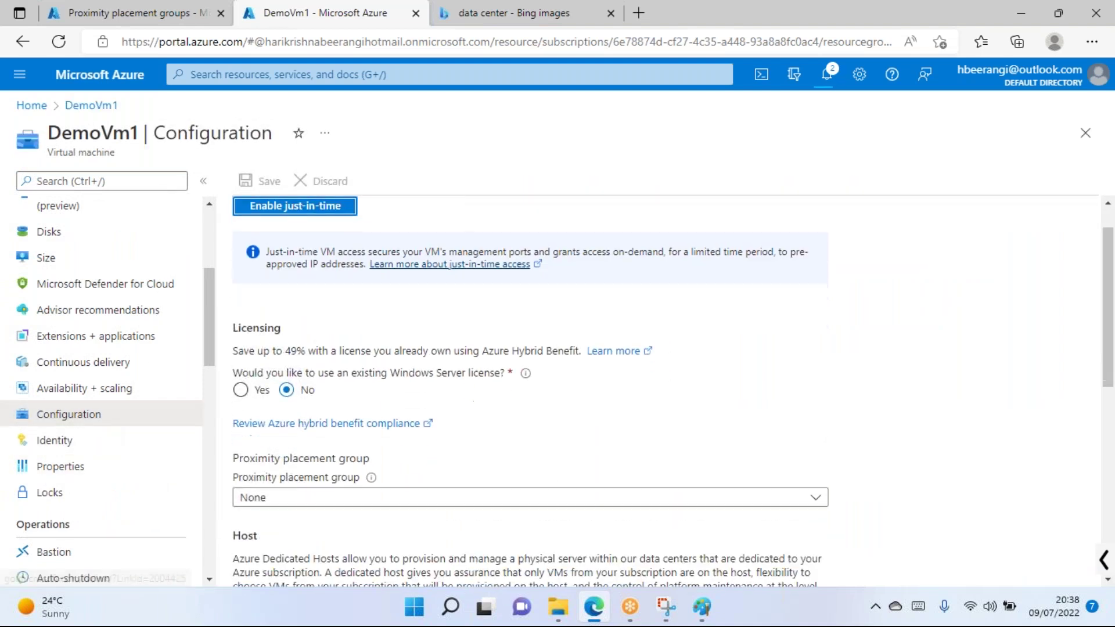
pyautogui.scroll(-1, 386, 379)
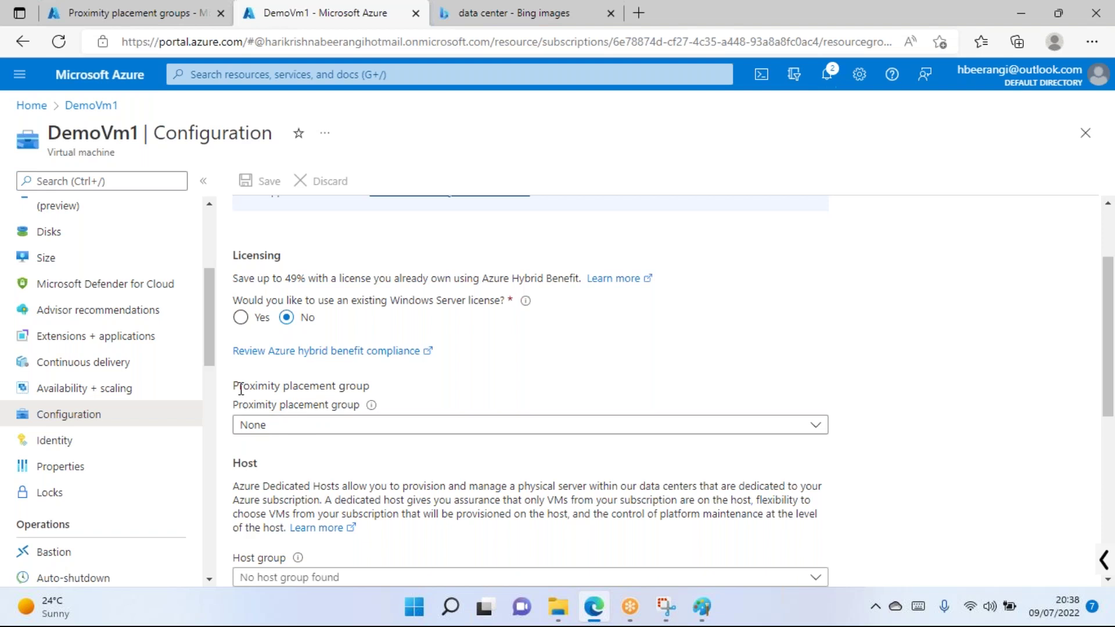
pyautogui.moveTo(241, 388); pyautogui.dragTo(378, 385)
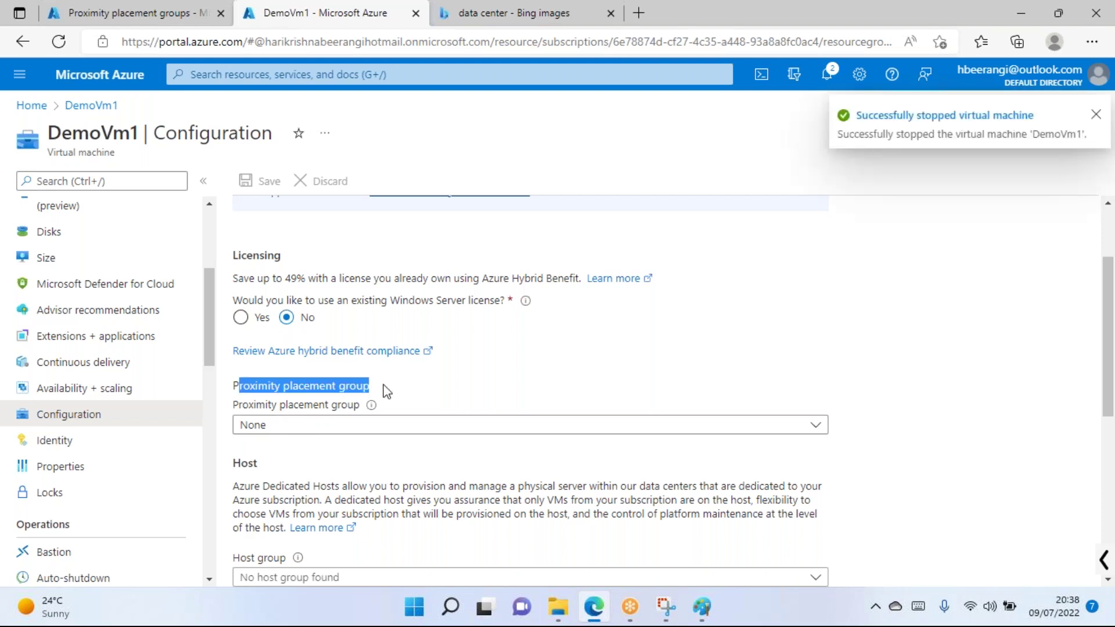
pyautogui.click(320, 427)
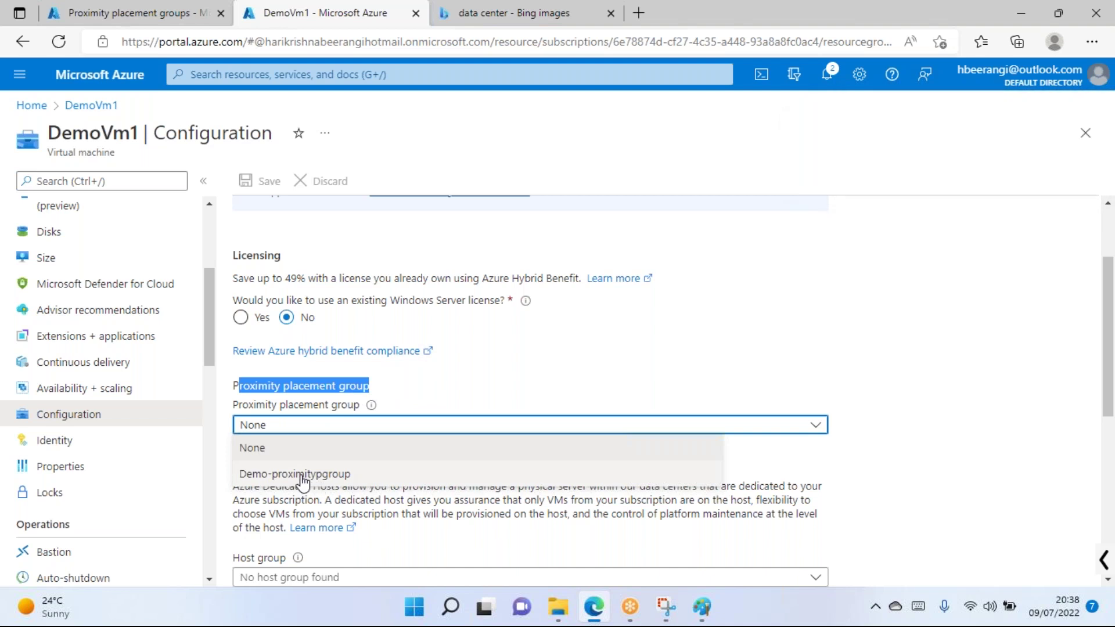
pyautogui.click(139, 15)
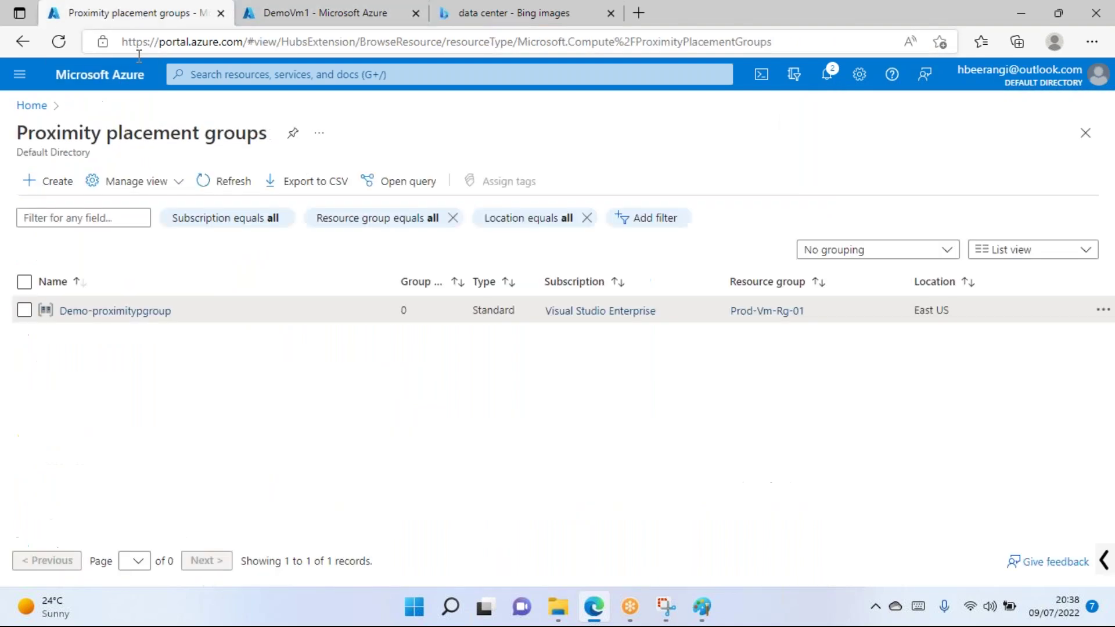
pyautogui.click(255, 13)
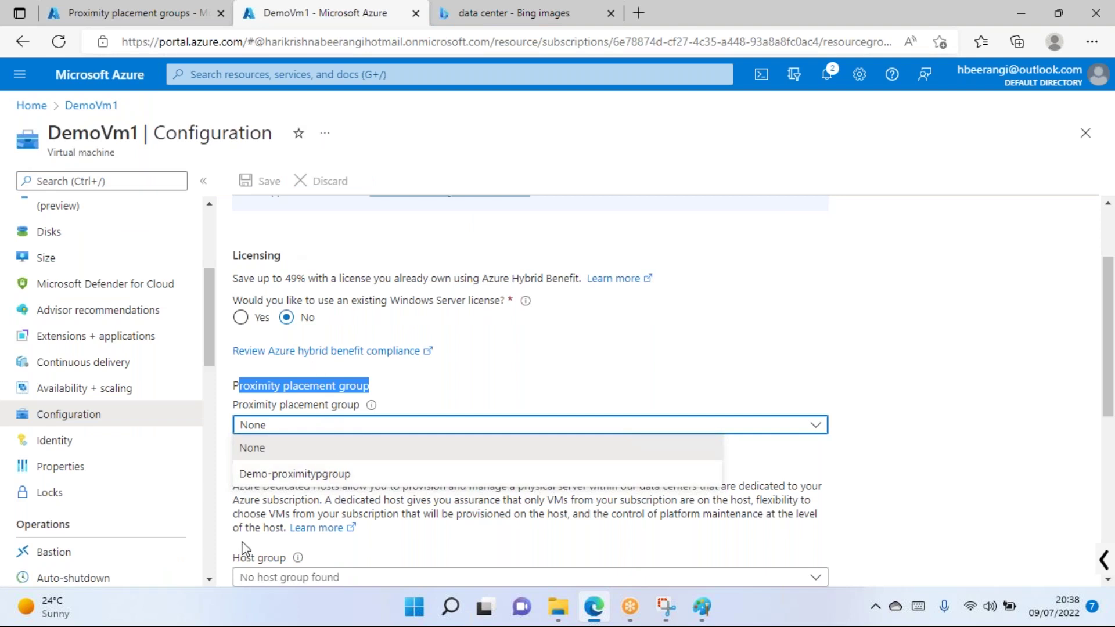
pyautogui.click(325, 476)
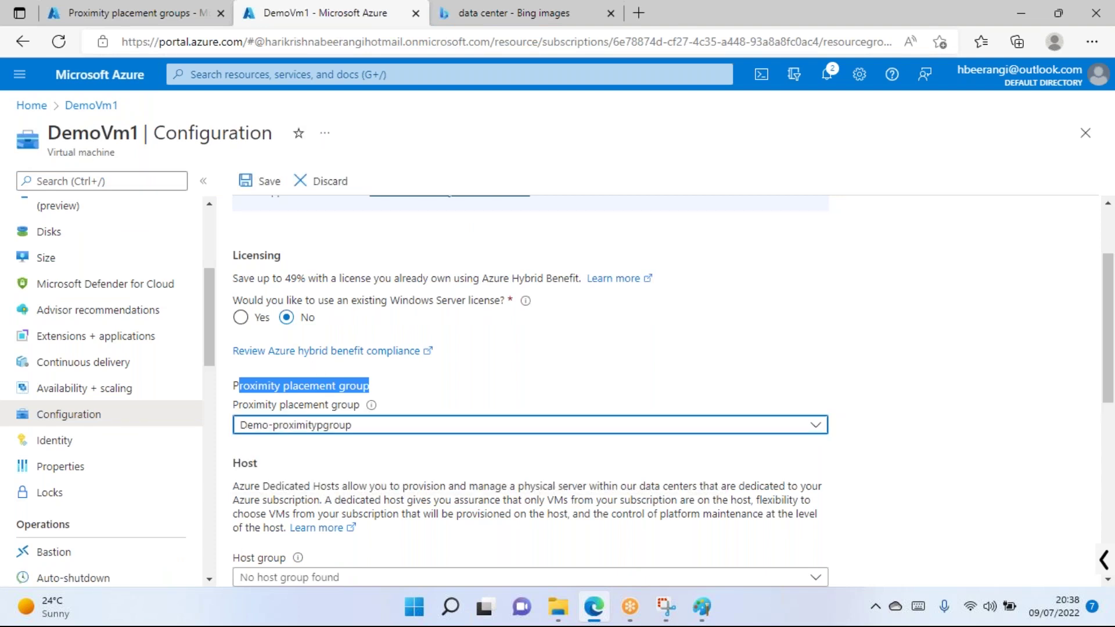
pyautogui.click(258, 182)
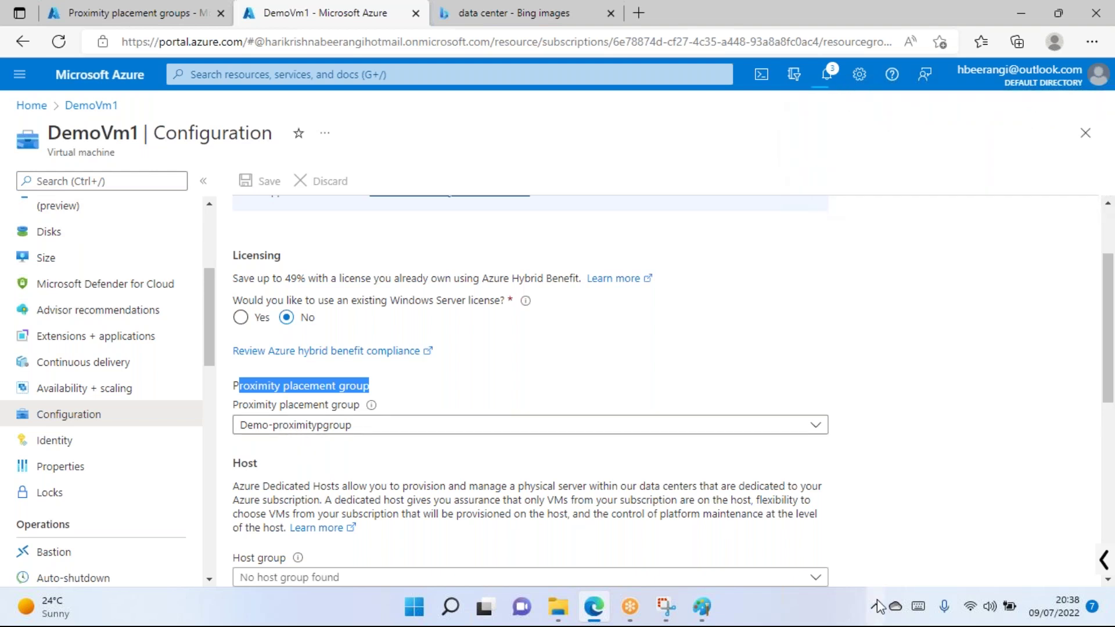
# Switch to Paint, handwrite a VM label in the first rack's upper slot, and circle it and the VM2 label in the second rack.
pyautogui.click(704, 608)
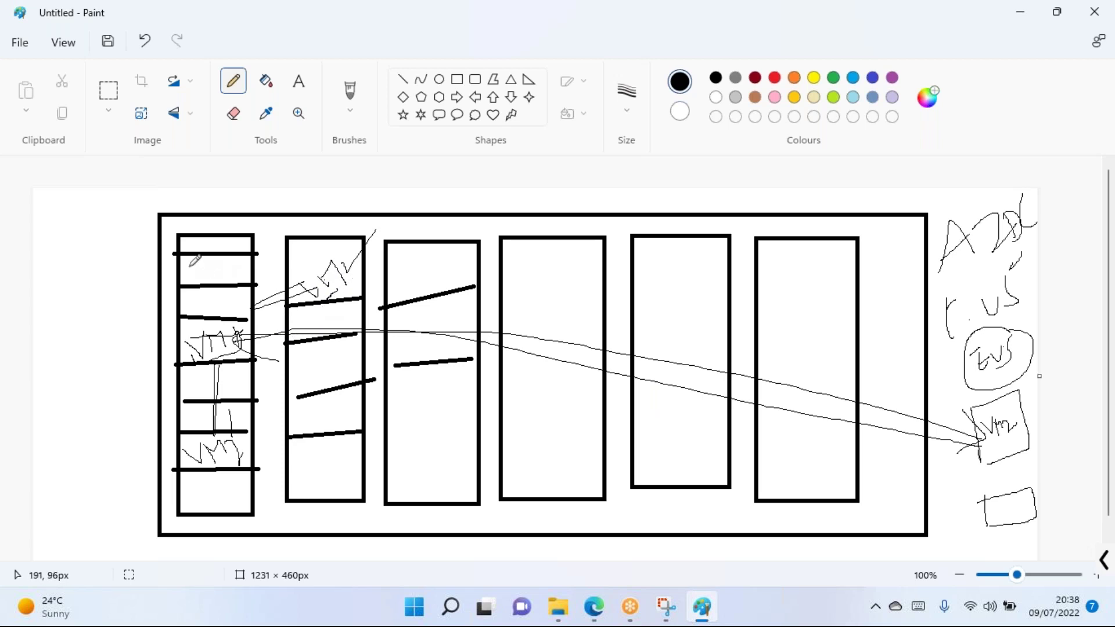
pyautogui.moveTo(194, 269)
pyautogui.mouseDown()
pyautogui.moveTo(215, 278)
pyautogui.moveTo(236, 258)
pyautogui.moveTo(257, 272)
pyautogui.moveTo(283, 260)
pyautogui.moveTo(272, 228)
pyautogui.mouseUp()
pyautogui.moveTo(310, 261); pyautogui.dragTo(256, 278)
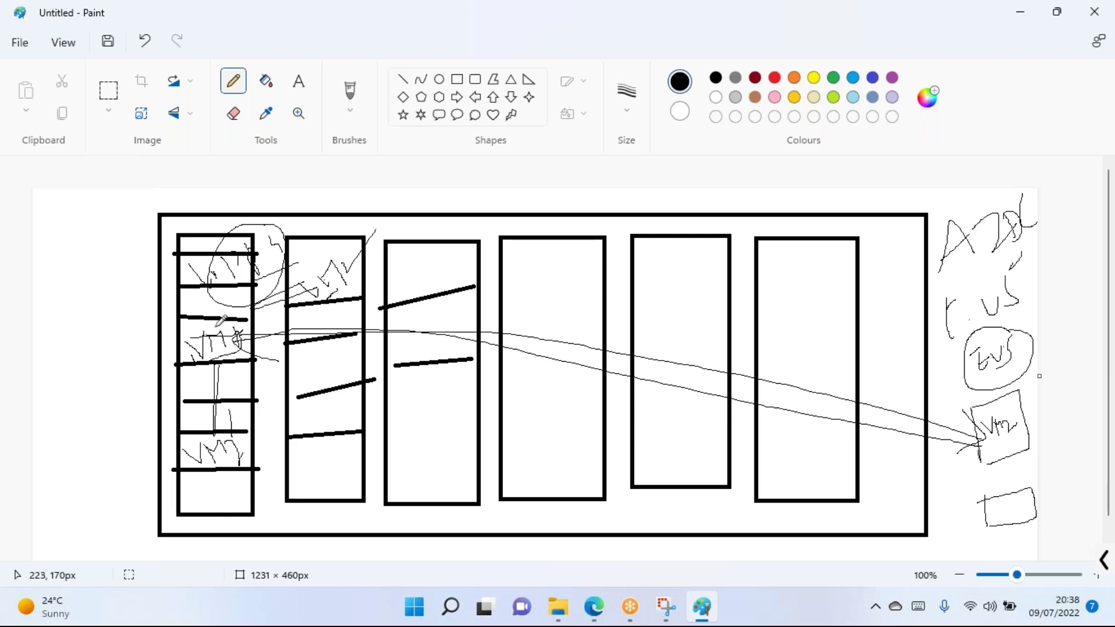
pyautogui.moveTo(705, 292); pyautogui.dragTo(710, 311)
pyautogui.moveTo(303, 266)
pyautogui.mouseDown()
pyautogui.moveTo(341, 242)
pyautogui.moveTo(378, 277)
pyautogui.moveTo(311, 324)
pyautogui.moveTo(297, 258)
pyautogui.moveTo(321, 243)
pyautogui.mouseUp()
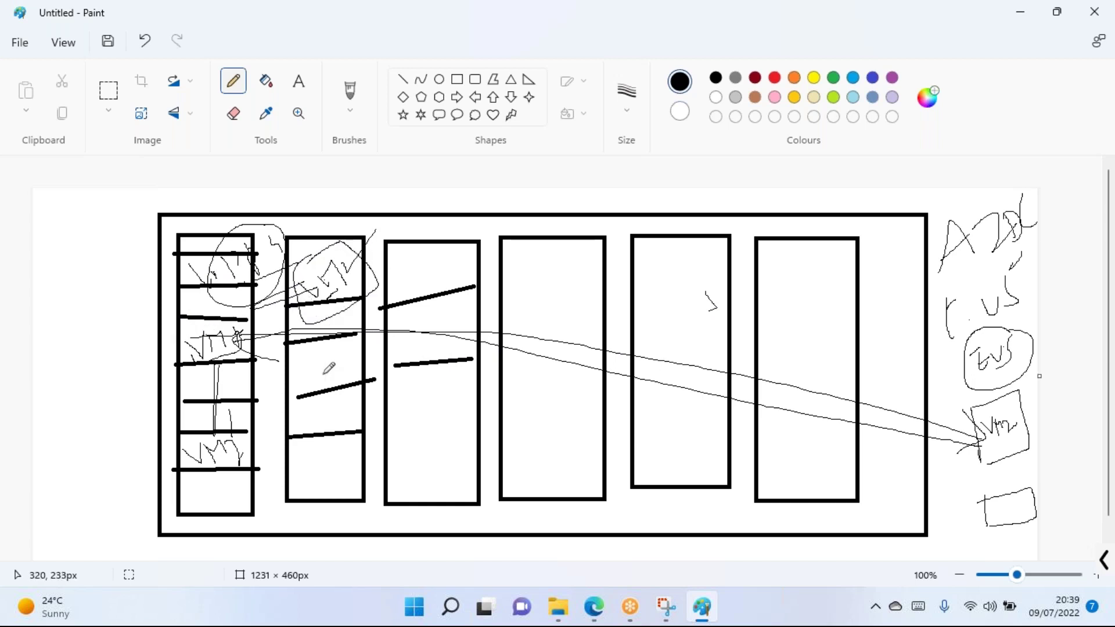
pyautogui.moveTo(315, 357); pyautogui.dragTo(322, 375)
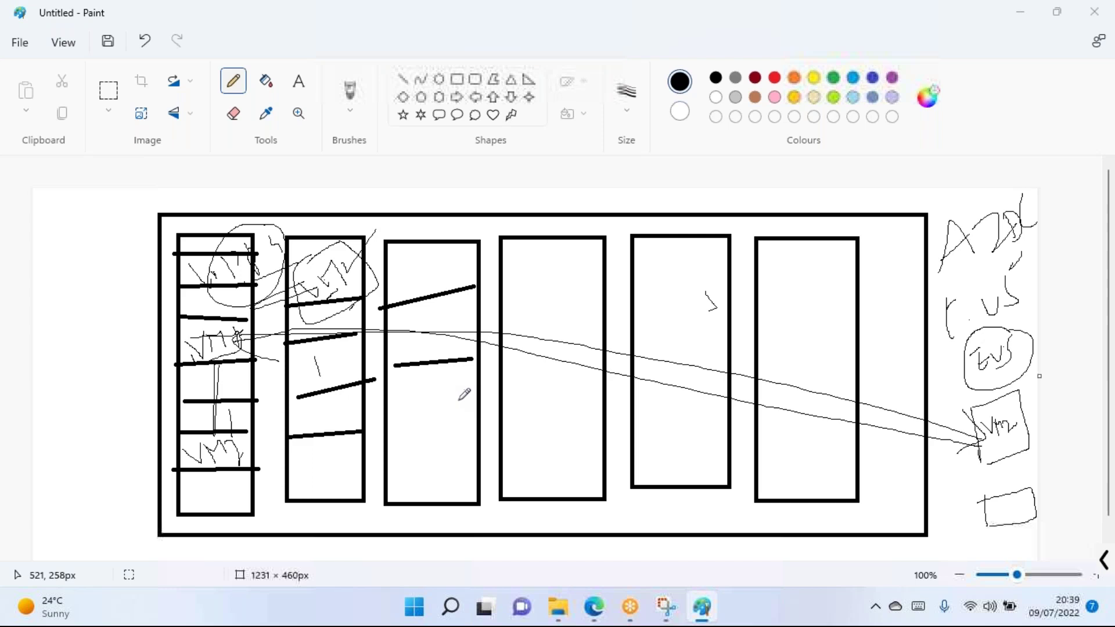
# Return to the Azure portal and check the notifications for the DemoVm1 configuration update.
pyautogui.hotkey('alt', 'Tab')
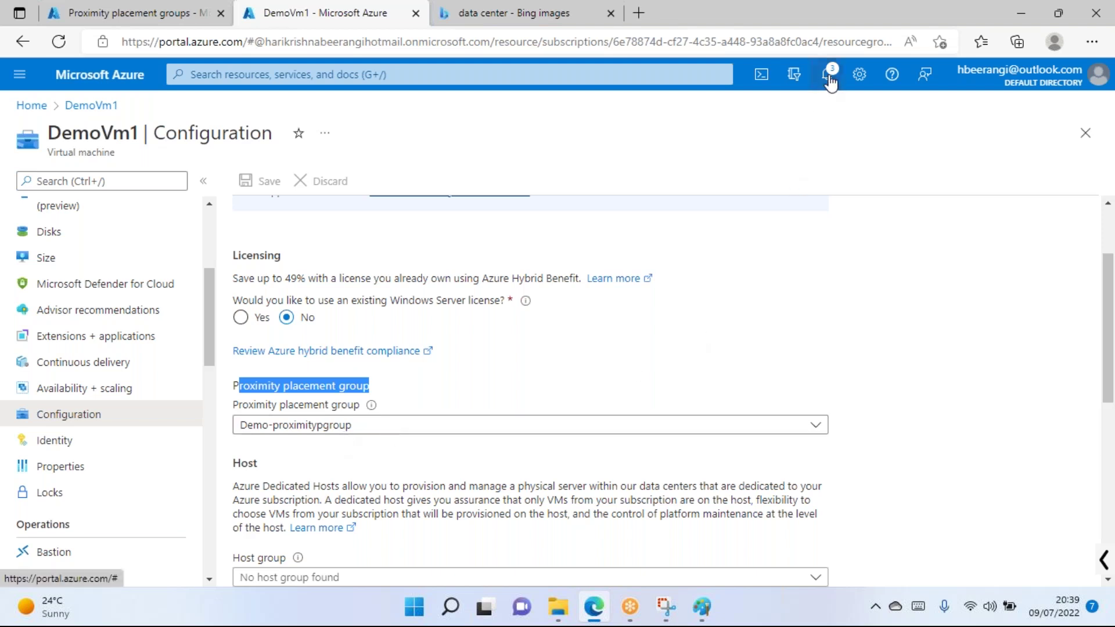
pyautogui.click(831, 83)
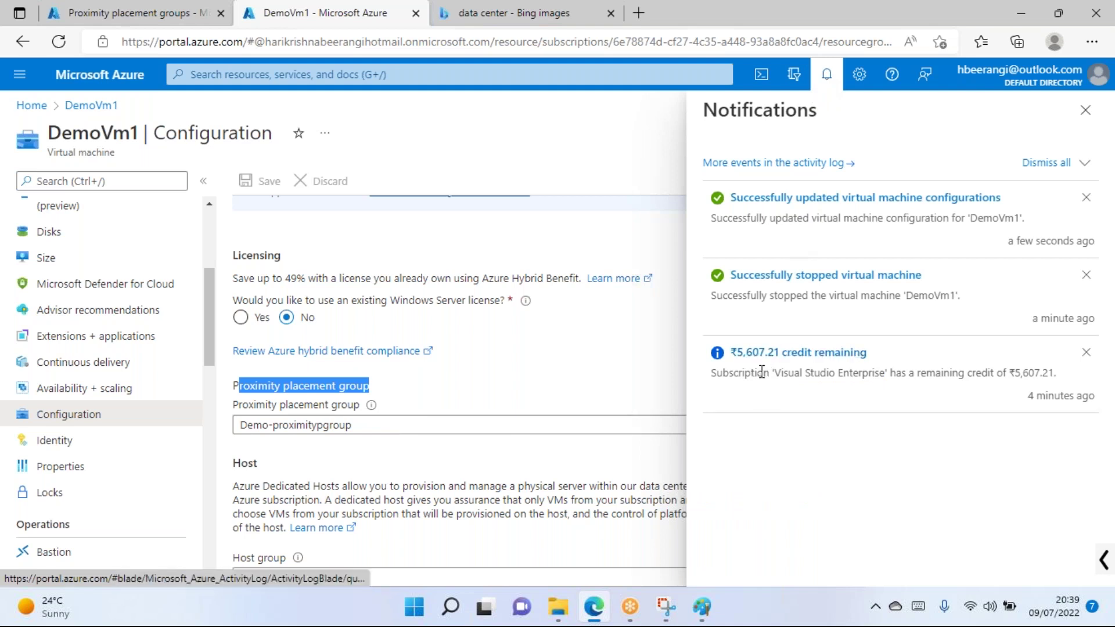
pyautogui.click(827, 75)
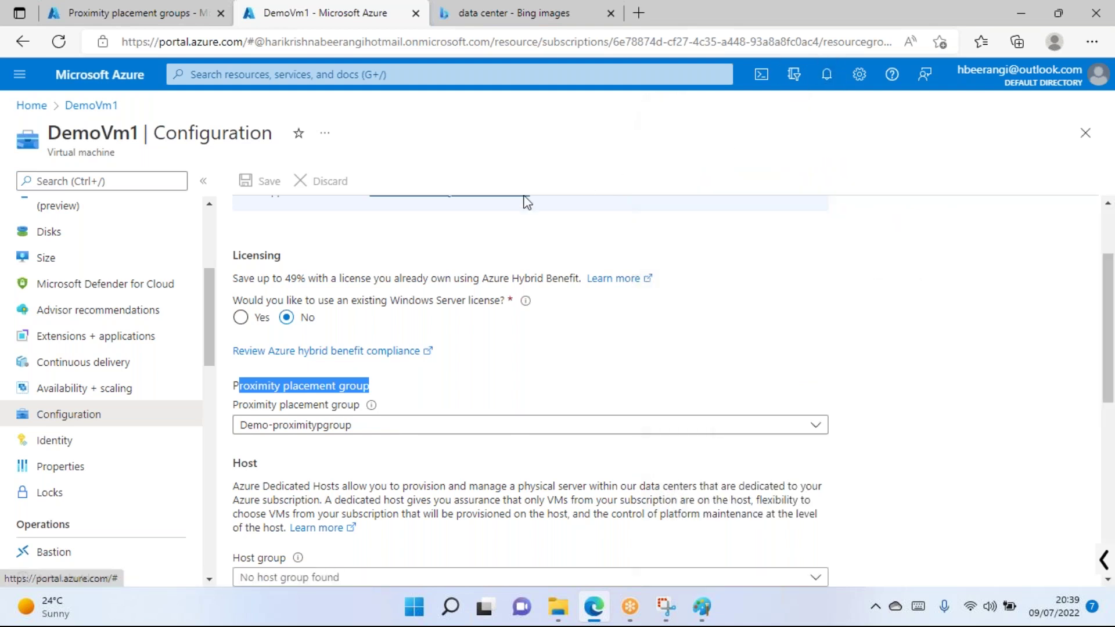
# Set DemoVm1's Proximity placement group to None and save the configuration.
pyautogui.click(258, 426)
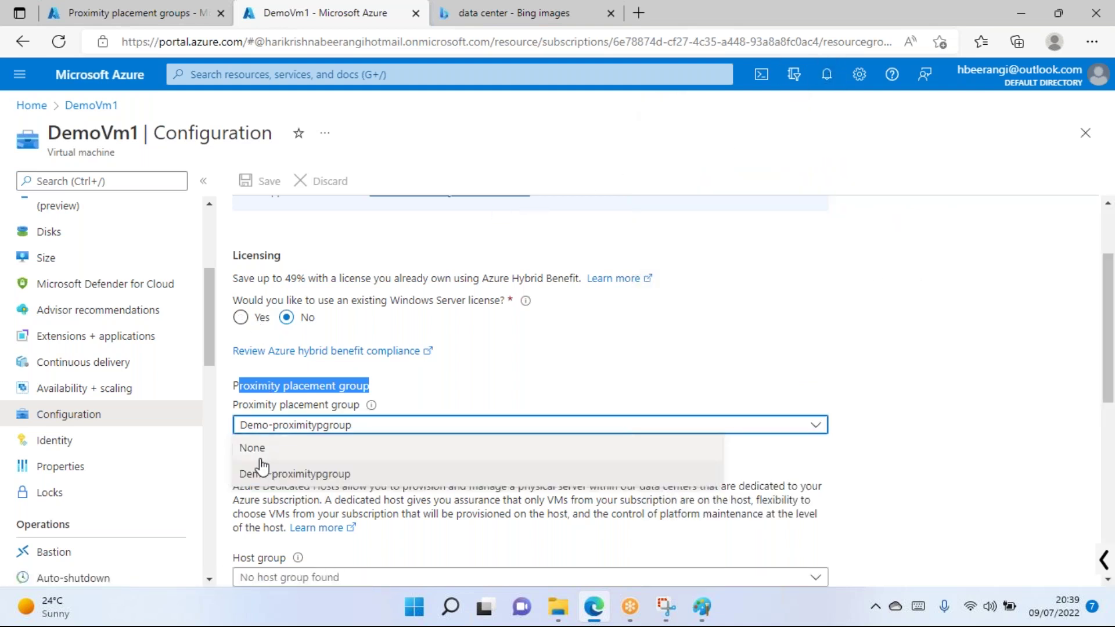
pyautogui.click(255, 448)
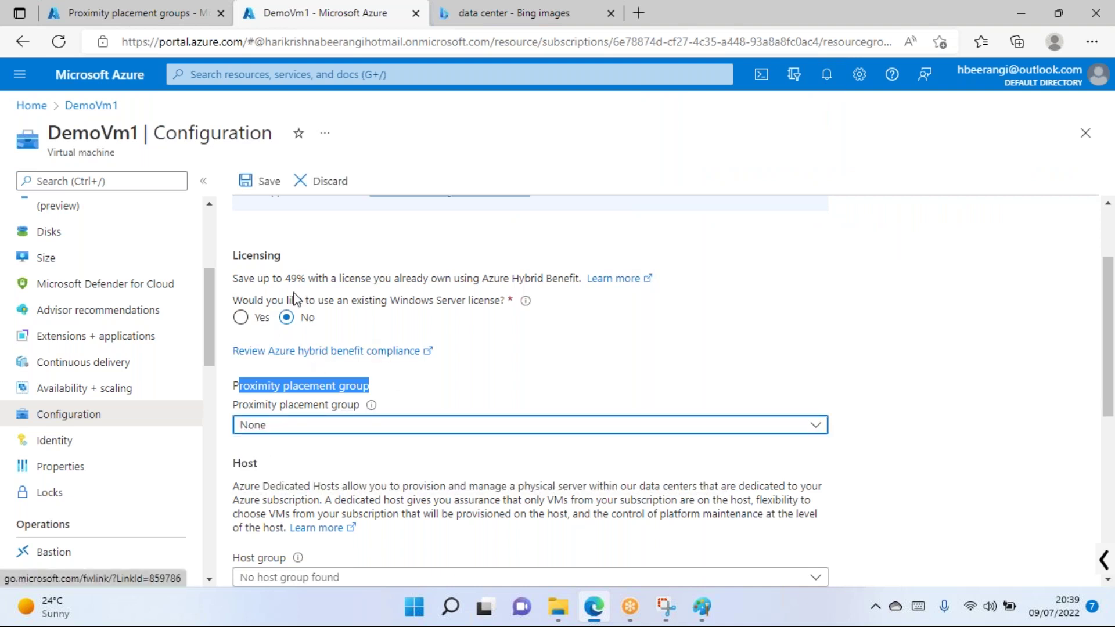
pyautogui.click(260, 184)
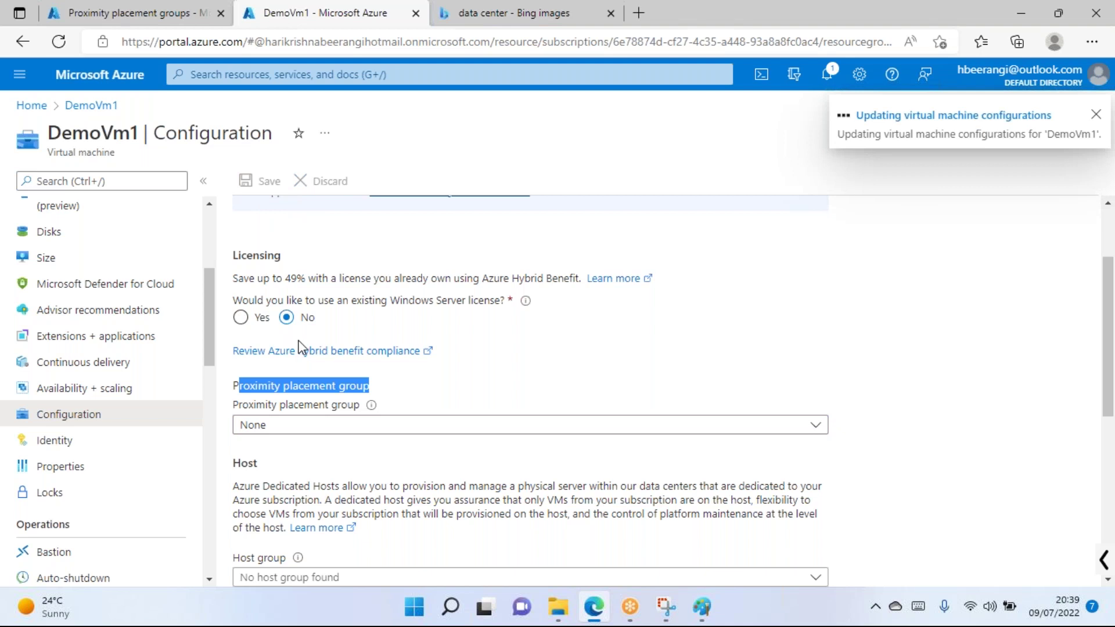
# Examine the Host, Capacity reservations and User data settings in DemoVm1's Configuration, reopening the page from the overview to recheck its Proximity placement group.
pyautogui.scroll(-4, 407, 348)
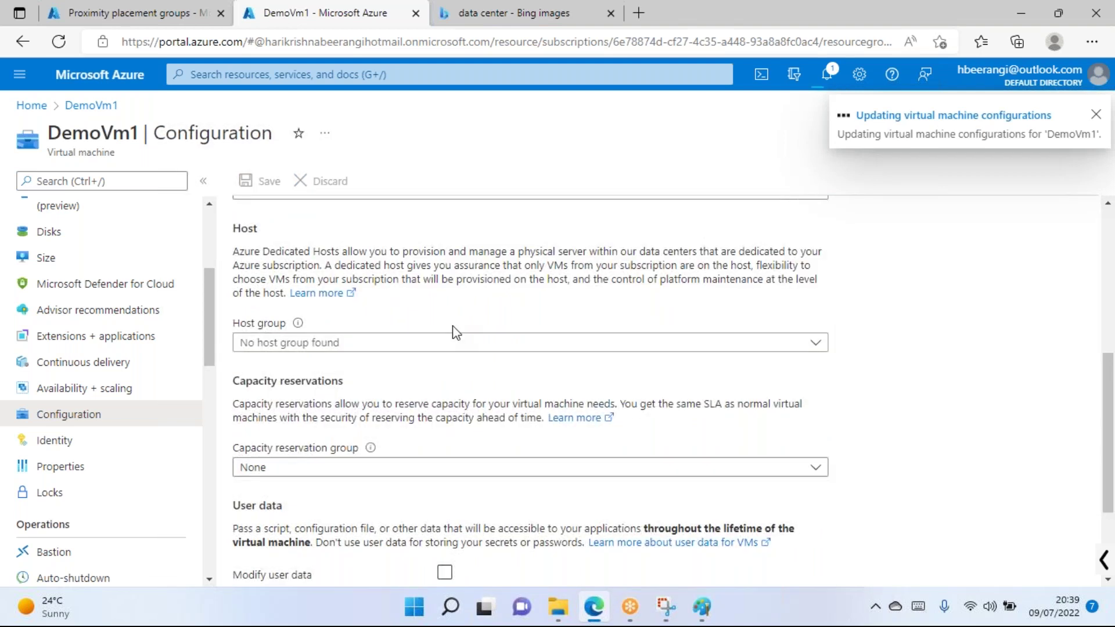
pyautogui.scroll(-3, 454, 333)
pyautogui.scroll(6, 475, 370)
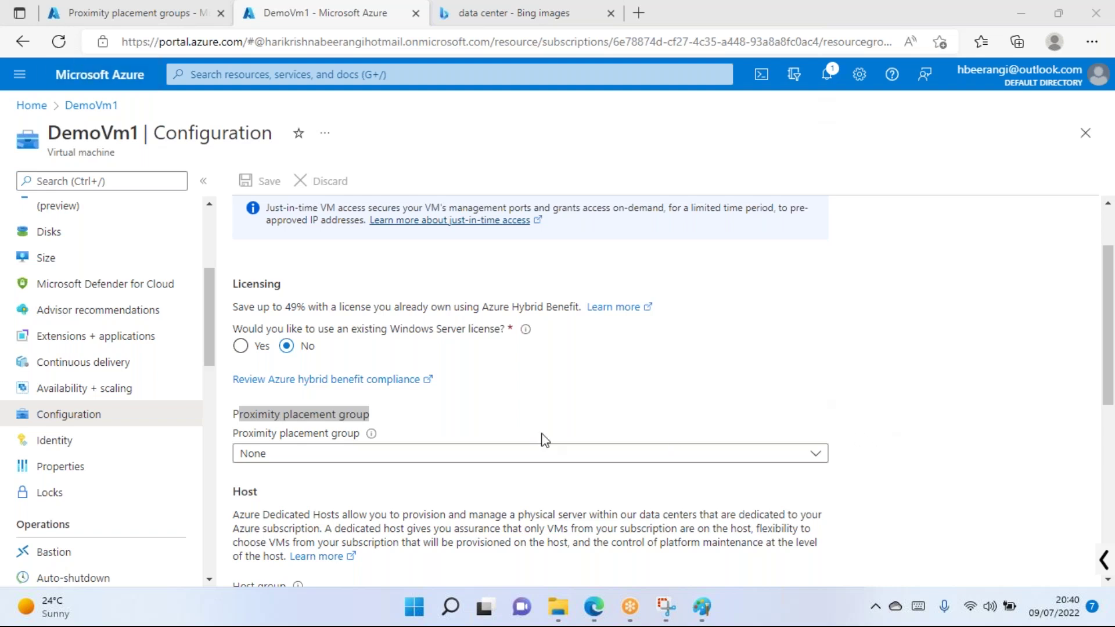
pyautogui.scroll(-2, 490, 378)
pyautogui.scroll(5, 95, 323)
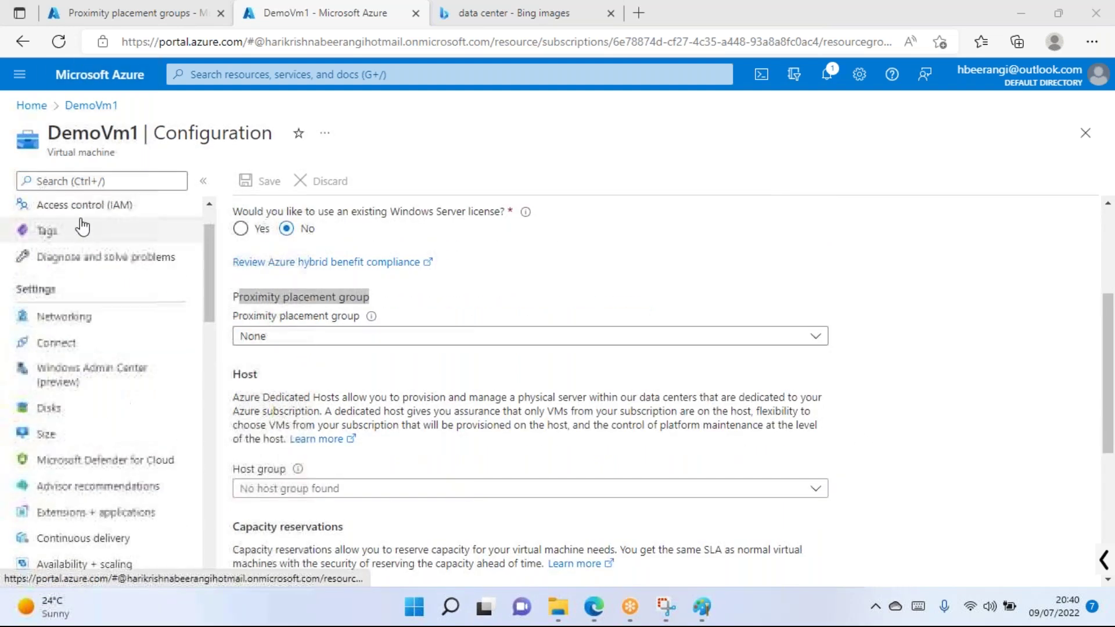
pyautogui.click(93, 212)
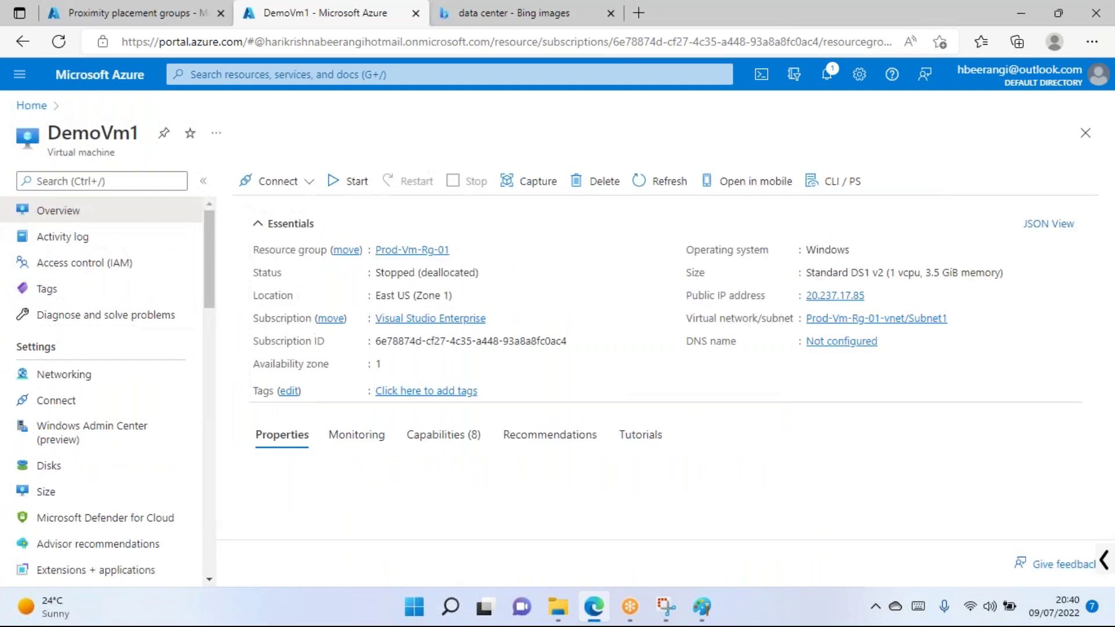
pyautogui.scroll(-3, 78, 379)
pyautogui.click(85, 475)
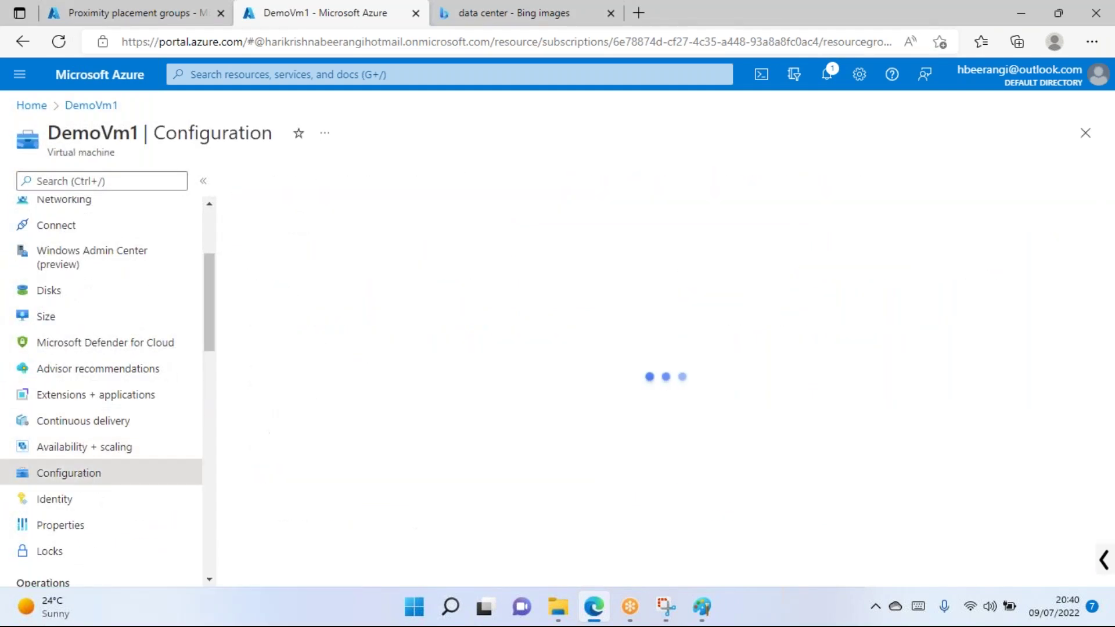
pyautogui.scroll(-3, 303, 373)
pyautogui.click(290, 360)
pyautogui.click(893, 299)
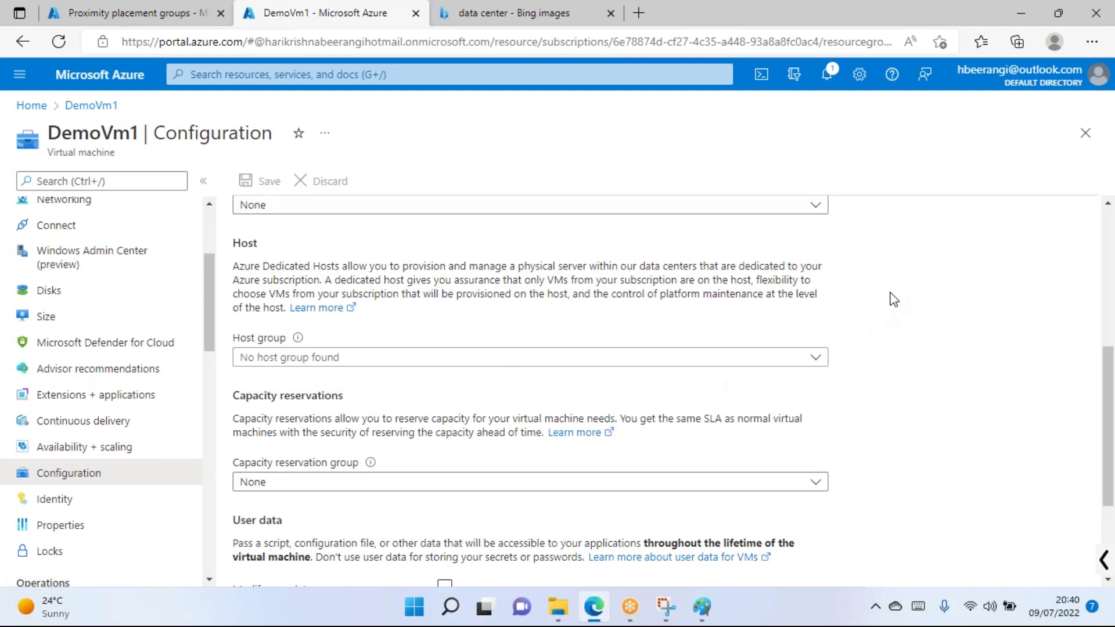
pyautogui.scroll(2, 893, 299)
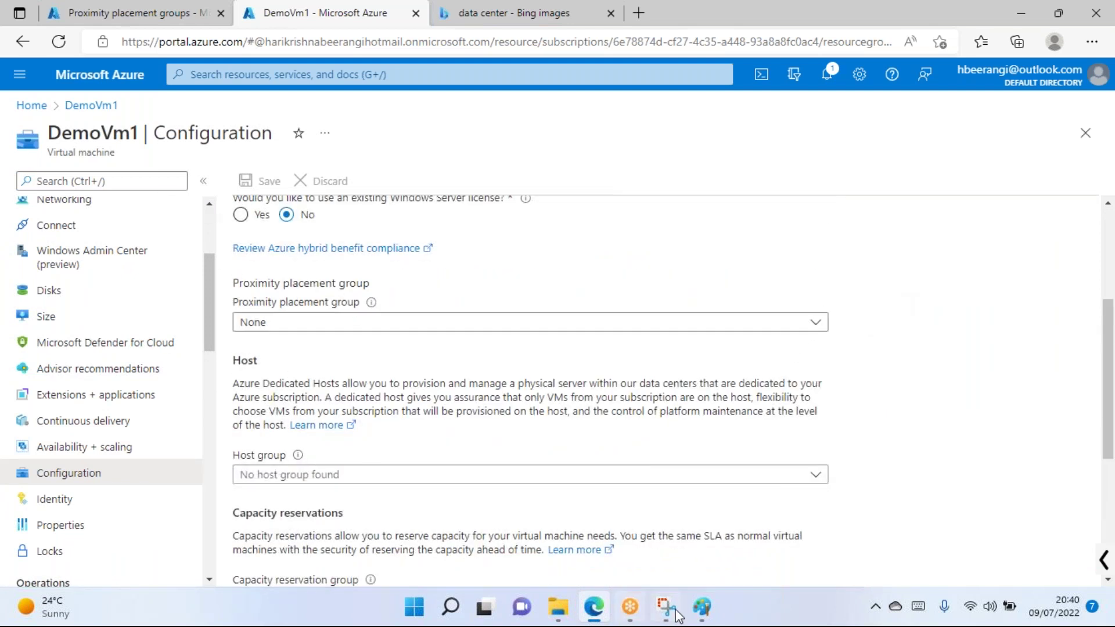
# Switch to Paint and launch a new blank Paint window with the mspaint command.
pyautogui.click(701, 606)
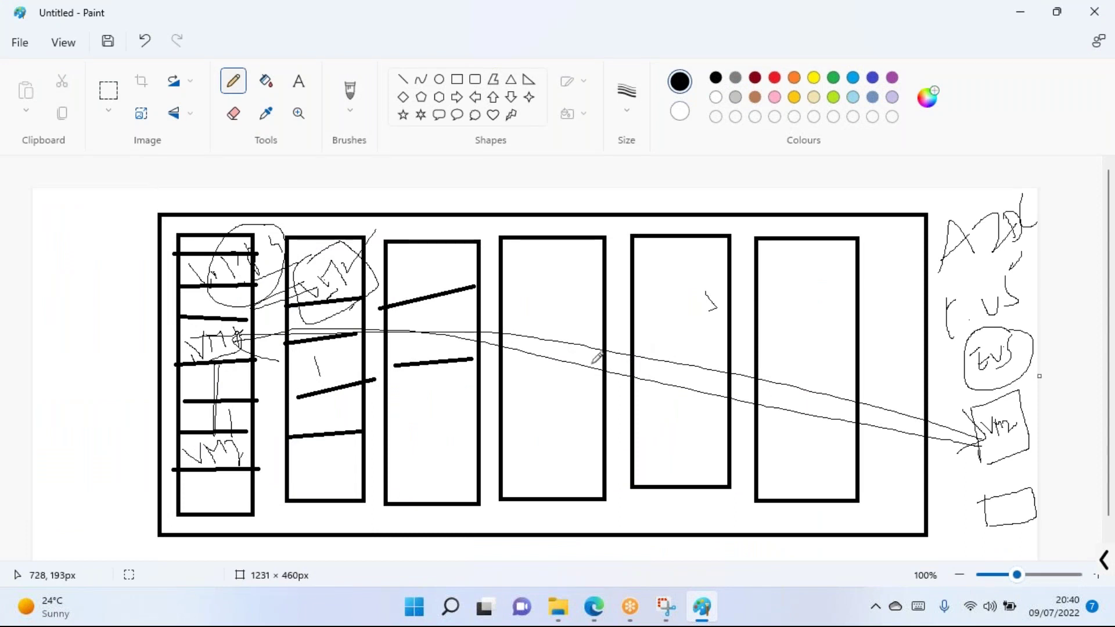
pyautogui.press('super+r')
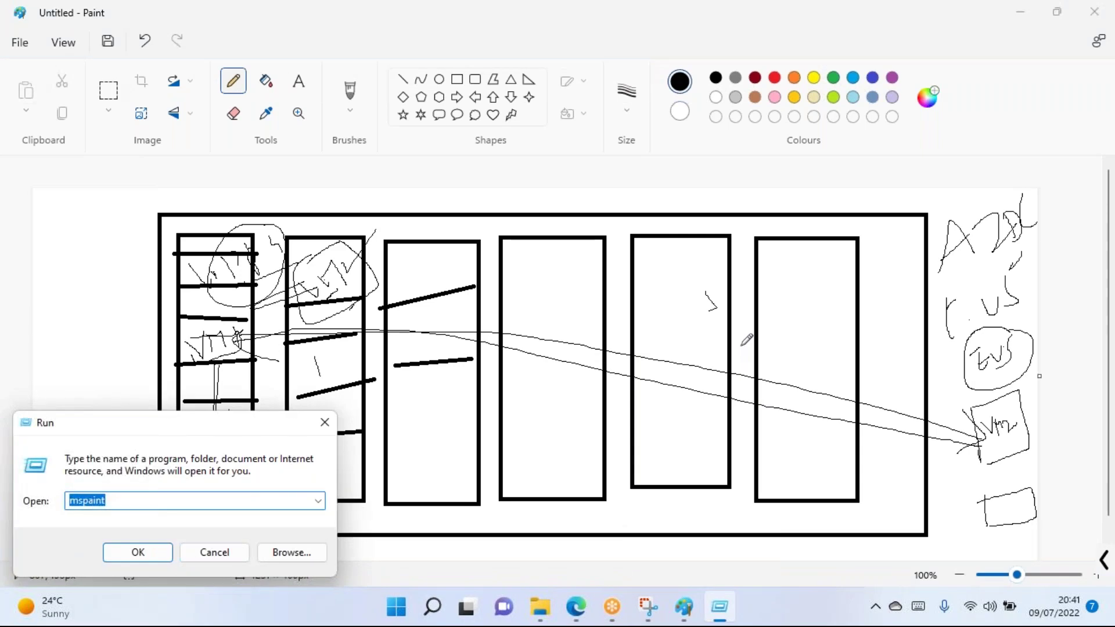
pyautogui.press('Return')
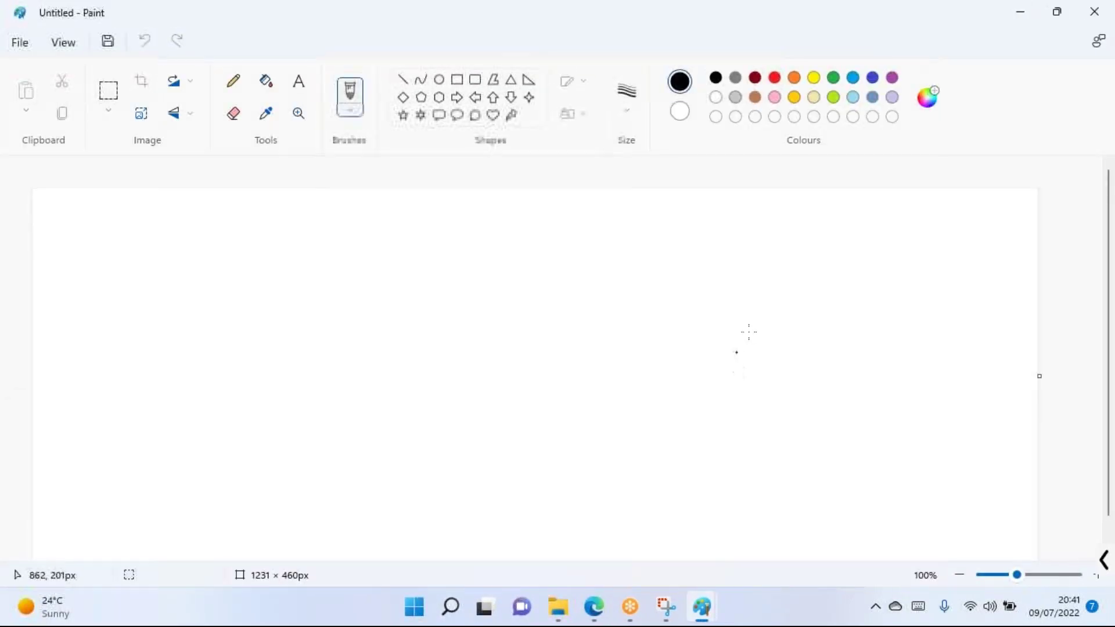
# Handwrite three short terms across the blank canvas with the Pencil, beginning with Resource, and circle the middle one.
pyautogui.click(458, 79)
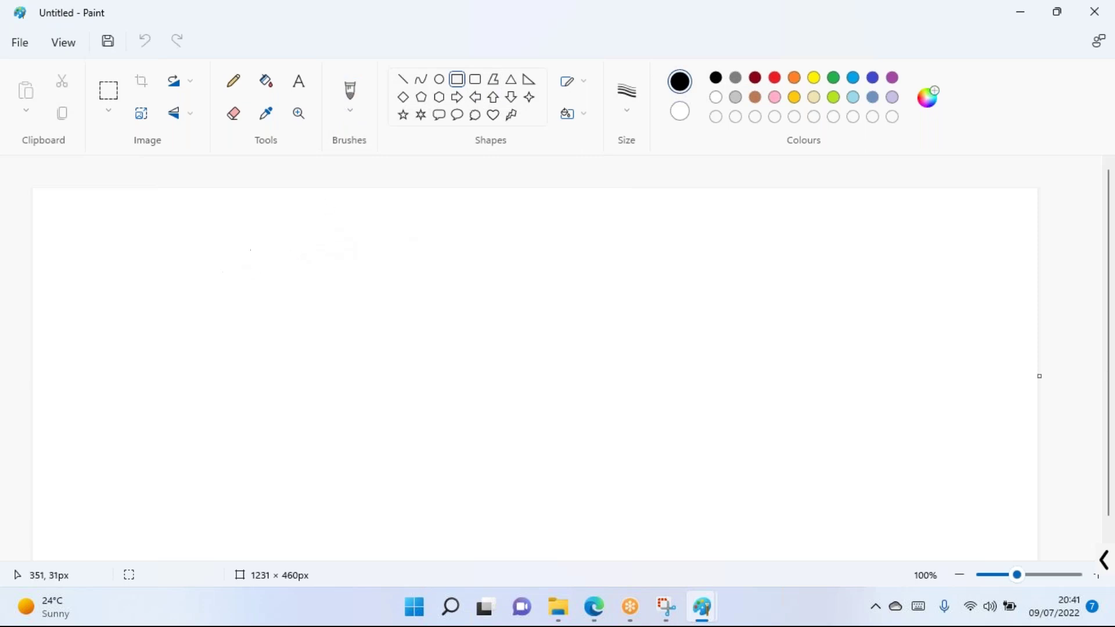
pyautogui.click(229, 90)
pyautogui.moveTo(175, 283)
pyautogui.mouseDown()
pyautogui.moveTo(190, 304)
pyautogui.moveTo(221, 298)
pyautogui.moveTo(230, 313)
pyautogui.mouseUp()
pyautogui.moveTo(239, 276)
pyautogui.mouseDown()
pyautogui.moveTo(259, 318)
pyautogui.moveTo(267, 289)
pyautogui.moveTo(285, 293)
pyautogui.moveTo(327, 269)
pyautogui.moveTo(348, 232)
pyautogui.moveTo(386, 236)
pyautogui.moveTo(361, 304)
pyautogui.moveTo(292, 380)
pyautogui.mouseUp()
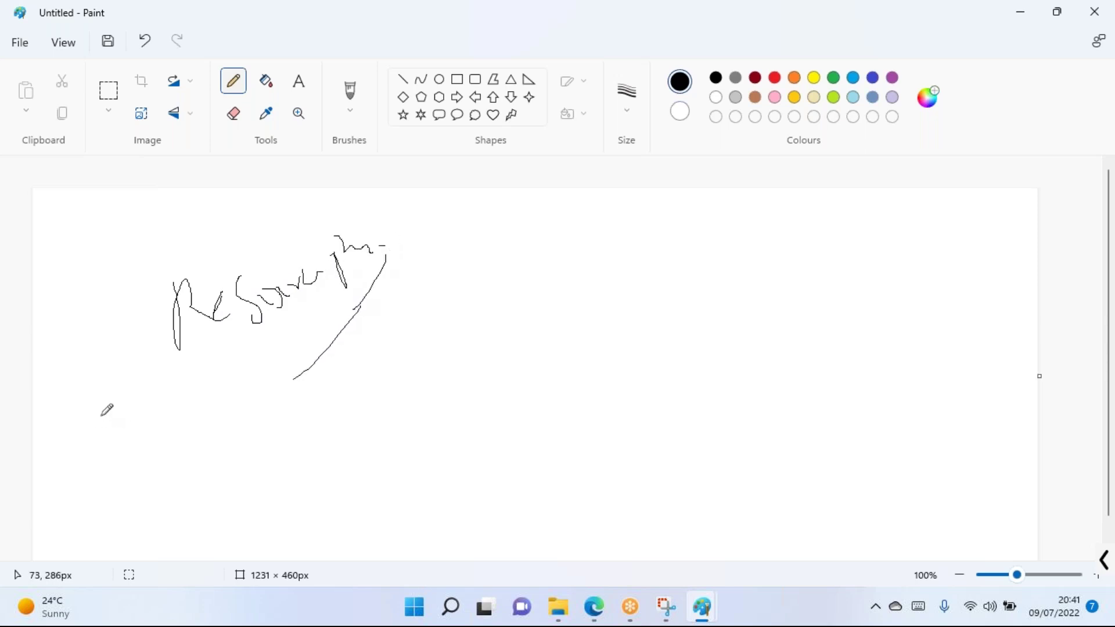
pyautogui.moveTo(413, 335)
pyautogui.mouseDown()
pyautogui.moveTo(428, 361)
pyautogui.moveTo(522, 323)
pyautogui.moveTo(554, 344)
pyautogui.moveTo(610, 309)
pyautogui.moveTo(635, 329)
pyautogui.moveTo(601, 386)
pyautogui.mouseUp()
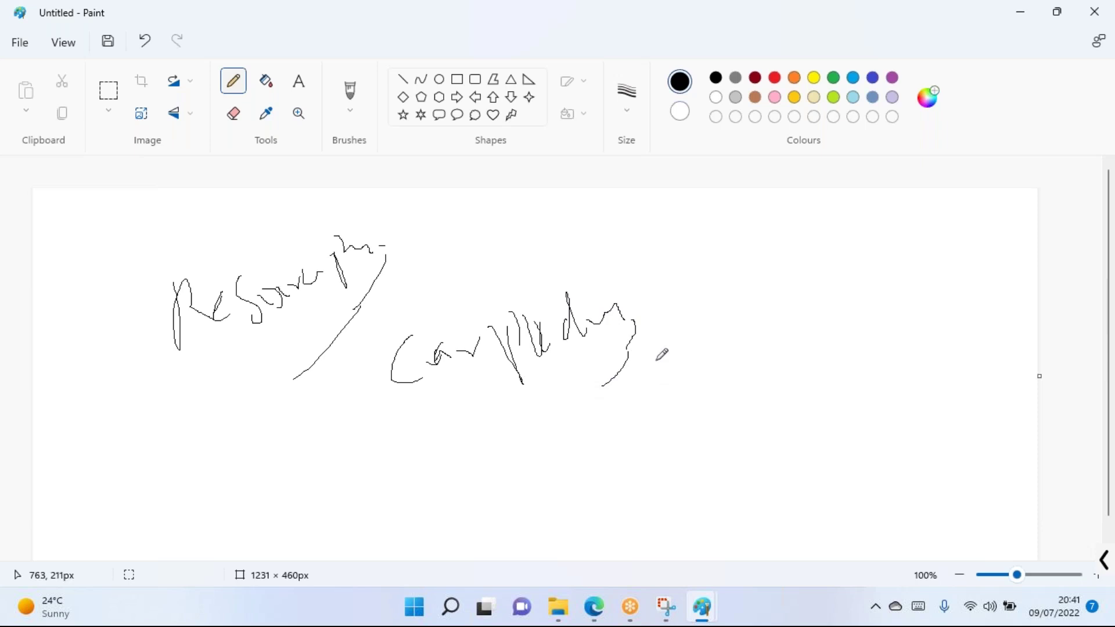
pyautogui.moveTo(684, 331)
pyautogui.mouseDown()
pyautogui.moveTo(698, 394)
pyautogui.moveTo(730, 352)
pyautogui.moveTo(761, 349)
pyautogui.mouseUp()
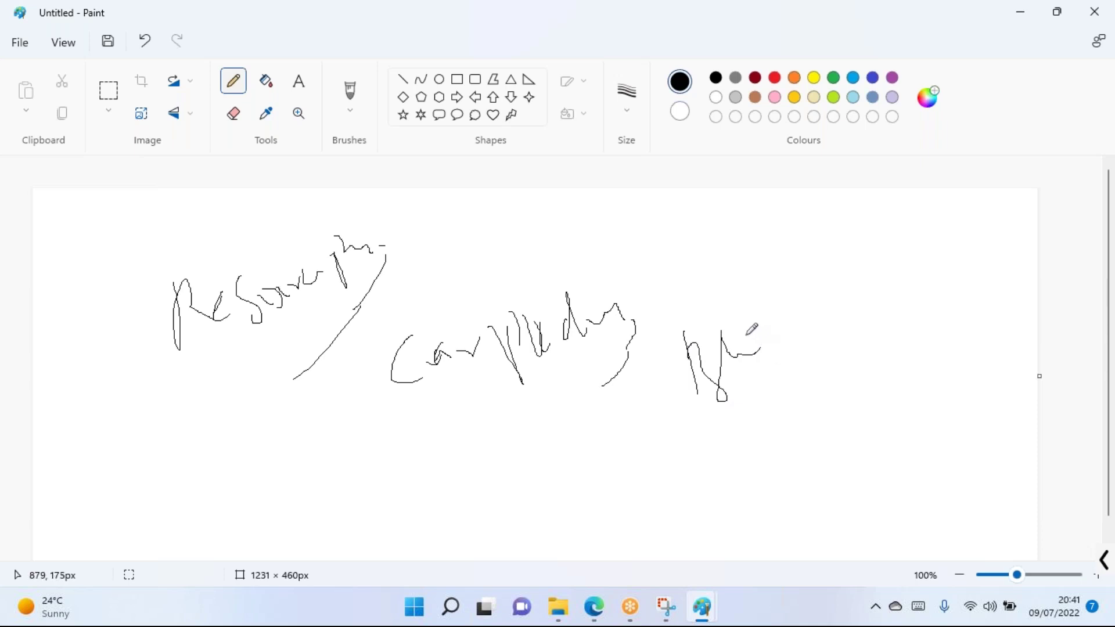
pyautogui.moveTo(763, 359); pyautogui.dragTo(753, 376)
pyautogui.moveTo(763, 371); pyautogui.dragTo(744, 434)
pyautogui.moveTo(602, 277)
pyautogui.mouseDown()
pyautogui.moveTo(312, 370)
pyautogui.moveTo(657, 340)
pyautogui.moveTo(637, 291)
pyautogui.mouseUp()
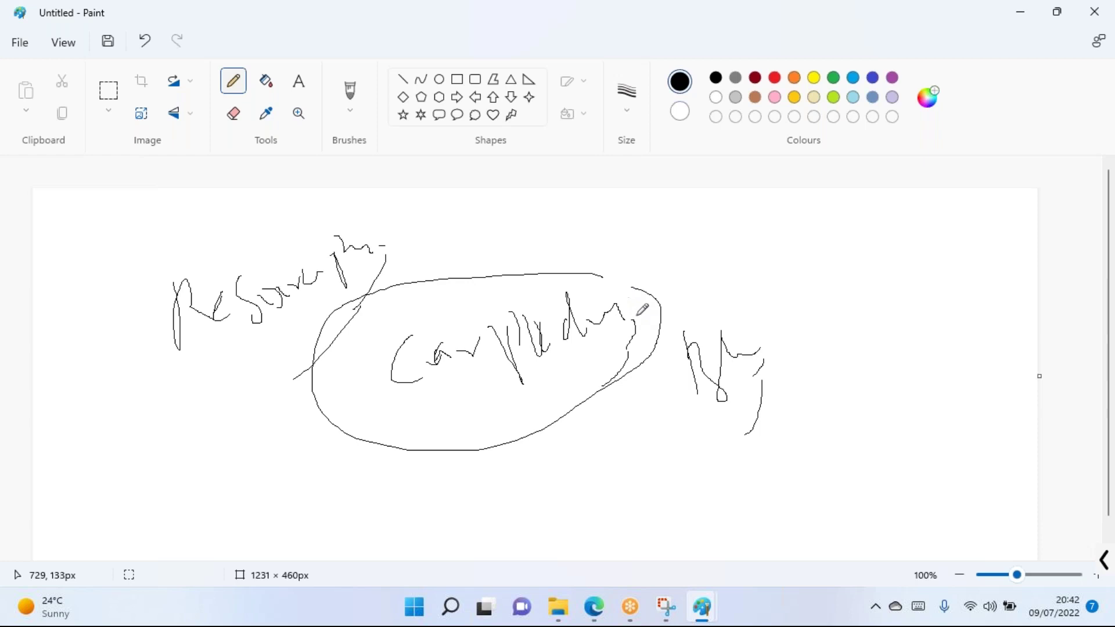
# Add short hatch marks beside the third handwritten term, frame them with a freehand box, and underline the end of the first term.
pyautogui.moveTo(813, 360); pyautogui.dragTo(784, 402)
pyautogui.moveTo(824, 370)
pyautogui.mouseDown()
pyautogui.moveTo(802, 403)
pyautogui.moveTo(812, 413)
pyautogui.mouseUp()
pyautogui.moveTo(679, 333)
pyautogui.mouseDown()
pyautogui.moveTo(783, 312)
pyautogui.moveTo(875, 385)
pyautogui.moveTo(665, 336)
pyautogui.mouseUp()
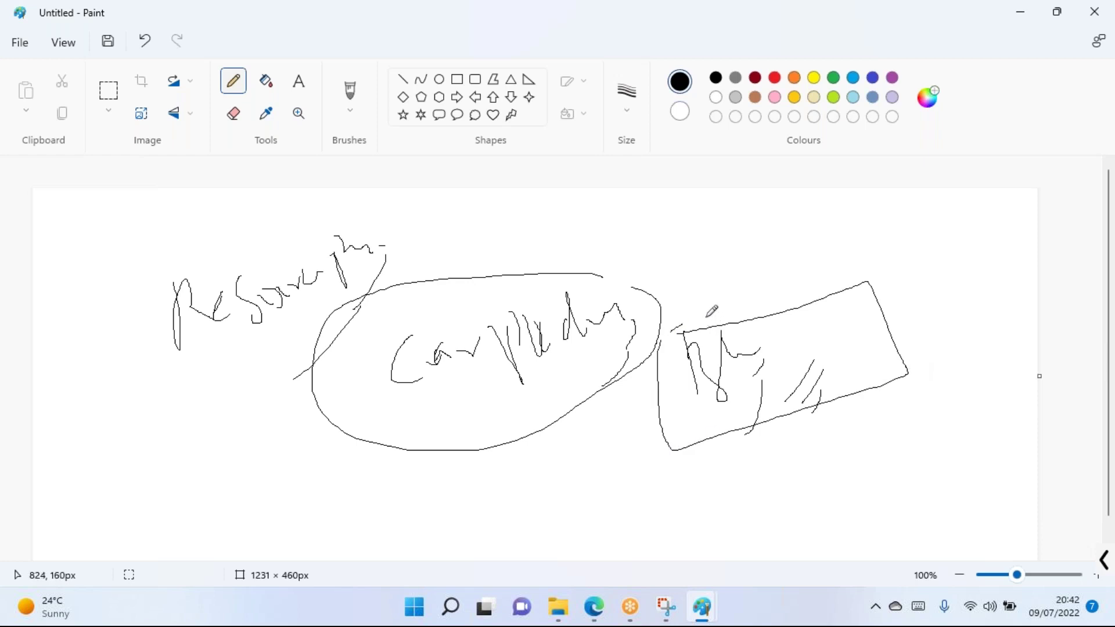
pyautogui.moveTo(402, 235); pyautogui.dragTo(334, 288)
# Sketch a small rectangle divided into grid cells above the framed third term.
pyautogui.moveTo(744, 219)
pyautogui.mouseDown()
pyautogui.moveTo(742, 244)
pyautogui.moveTo(837, 218)
pyautogui.moveTo(799, 250)
pyautogui.moveTo(732, 256)
pyautogui.moveTo(762, 223)
pyautogui.moveTo(775, 254)
pyautogui.moveTo(786, 243)
pyautogui.moveTo(800, 258)
pyautogui.mouseUp()
pyautogui.moveTo(814, 219); pyautogui.dragTo(829, 251)
pyautogui.moveTo(748, 238); pyautogui.dragTo(844, 231)
pyautogui.moveTo(746, 249); pyautogui.dragTo(837, 246)
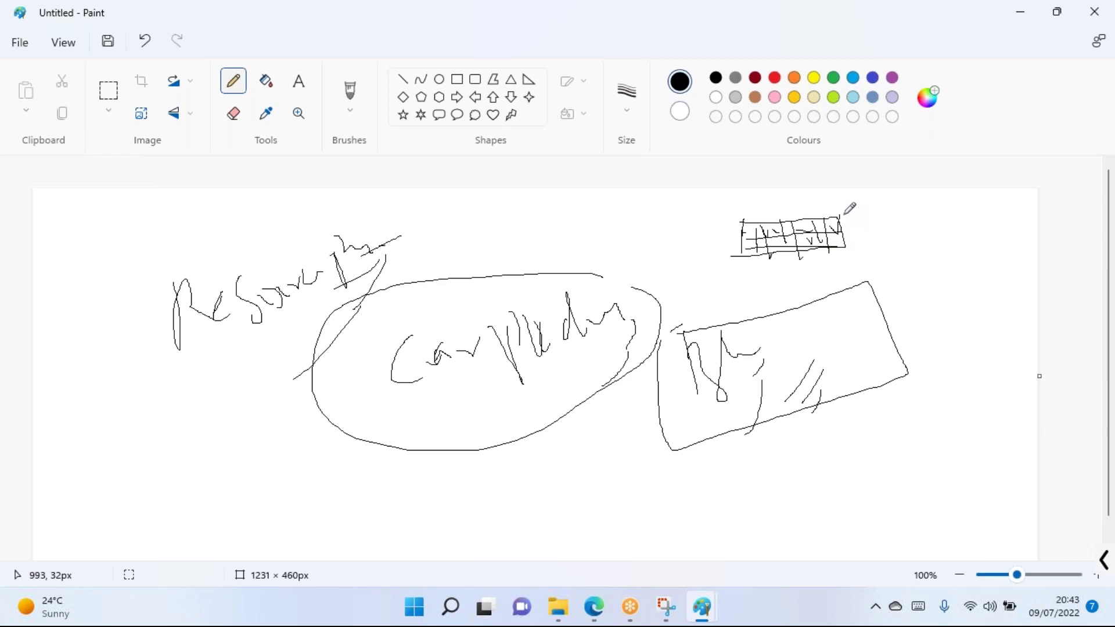
# Sketch a second small rectangle below the framed term, add a labelled leader line at its corner, and divide it into grid cells.
pyautogui.moveTo(871, 430)
pyautogui.mouseDown()
pyautogui.moveTo(871, 459)
pyautogui.moveTo(882, 418)
pyautogui.moveTo(977, 412)
pyautogui.moveTo(984, 440)
pyautogui.moveTo(870, 459)
pyautogui.mouseUp()
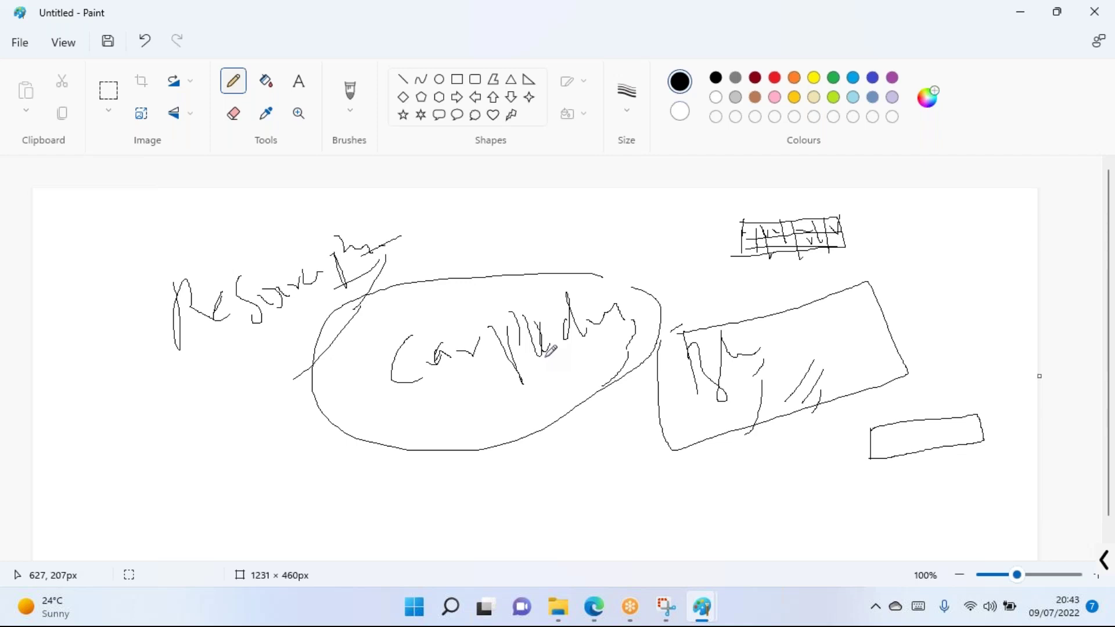
pyautogui.click(583, 268)
pyautogui.moveTo(982, 416)
pyautogui.mouseDown()
pyautogui.moveTo(1006, 381)
pyautogui.moveTo(1028, 388)
pyautogui.mouseUp()
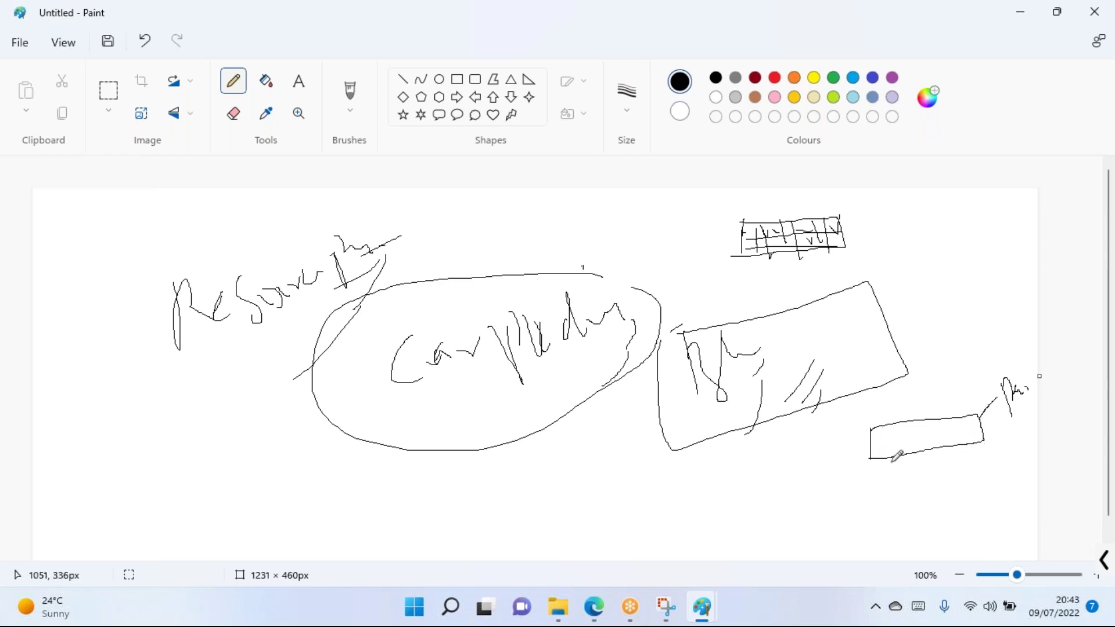
pyautogui.moveTo(874, 439); pyautogui.dragTo(979, 431)
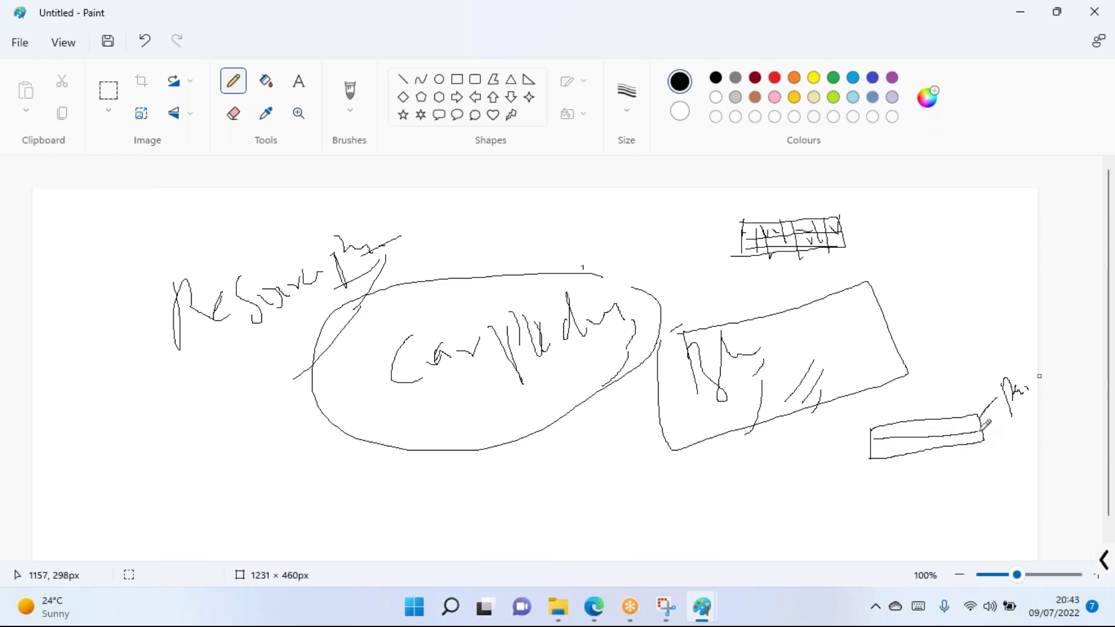
pyautogui.moveTo(882, 427)
pyautogui.mouseDown()
pyautogui.moveTo(889, 458)
pyautogui.moveTo(970, 447)
pyautogui.mouseUp()
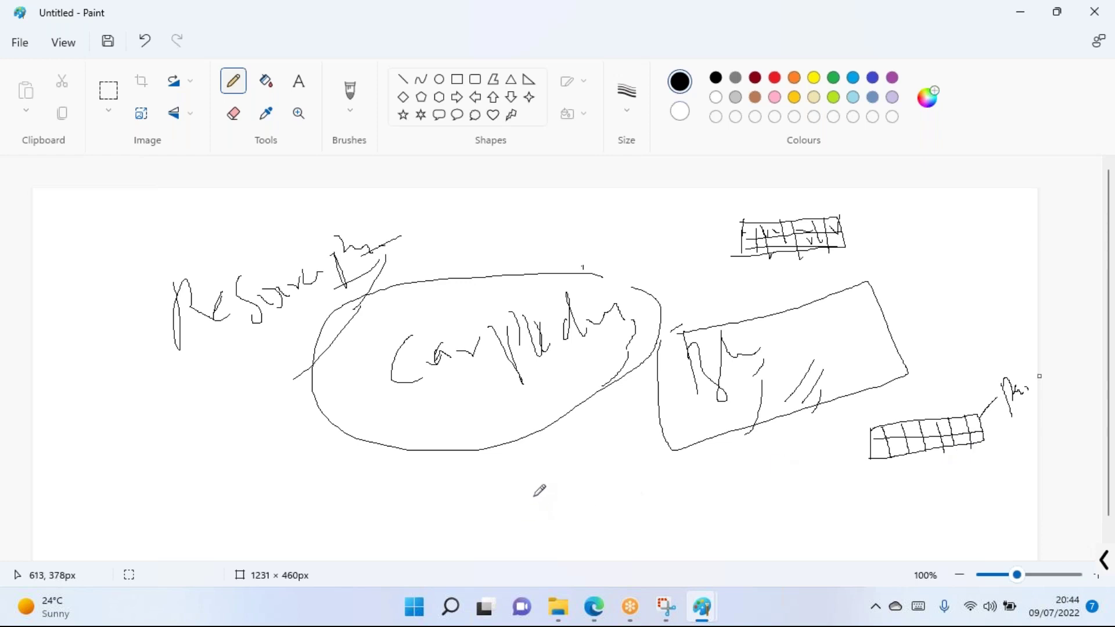
# Handwrite a word below the framed and circled terms, and a circled short note beneath the second grid.
pyautogui.moveTo(544, 476)
pyautogui.mouseDown()
pyautogui.moveTo(552, 526)
pyautogui.moveTo(571, 522)
pyautogui.mouseUp()
pyautogui.moveTo(567, 505)
pyautogui.mouseDown()
pyautogui.moveTo(540, 516)
pyautogui.moveTo(591, 511)
pyautogui.moveTo(618, 524)
pyautogui.moveTo(639, 496)
pyautogui.moveTo(629, 544)
pyautogui.moveTo(710, 499)
pyautogui.moveTo(725, 510)
pyautogui.moveTo(722, 526)
pyautogui.mouseUp()
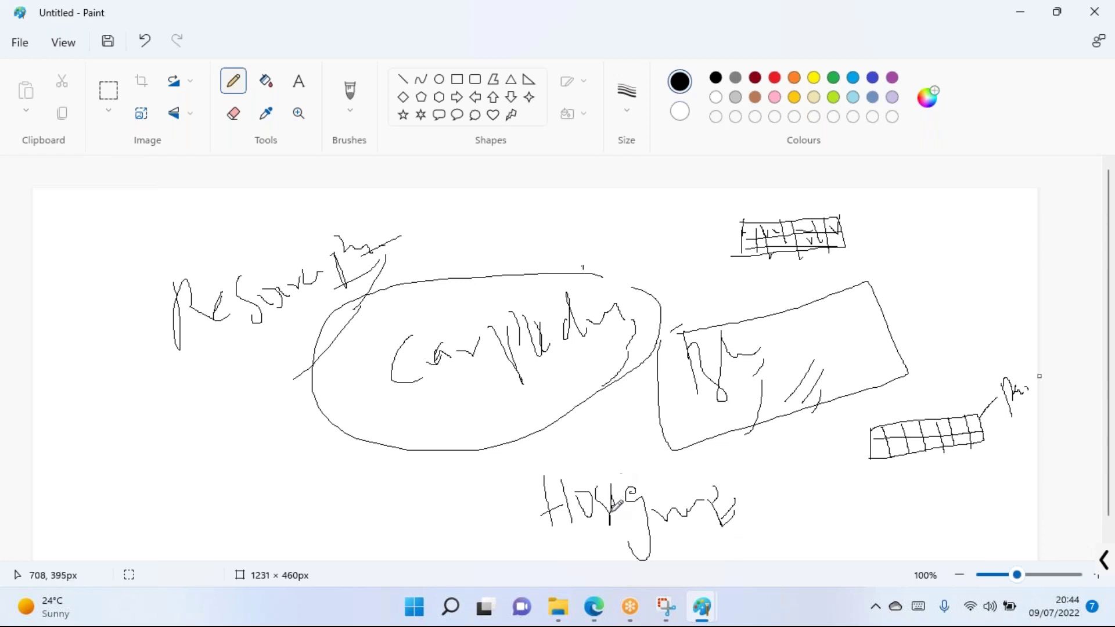
pyautogui.moveTo(584, 609)
pyautogui.moveTo(906, 486); pyautogui.dragTo(907, 502)
pyautogui.moveTo(922, 490)
pyautogui.mouseDown()
pyautogui.moveTo(924, 502)
pyautogui.moveTo(932, 488)
pyautogui.mouseUp()
pyautogui.moveTo(944, 487)
pyautogui.mouseDown()
pyautogui.moveTo(944, 497)
pyautogui.moveTo(1008, 491)
pyautogui.moveTo(978, 507)
pyautogui.moveTo(929, 500)
pyautogui.moveTo(960, 497)
pyautogui.mouseUp()
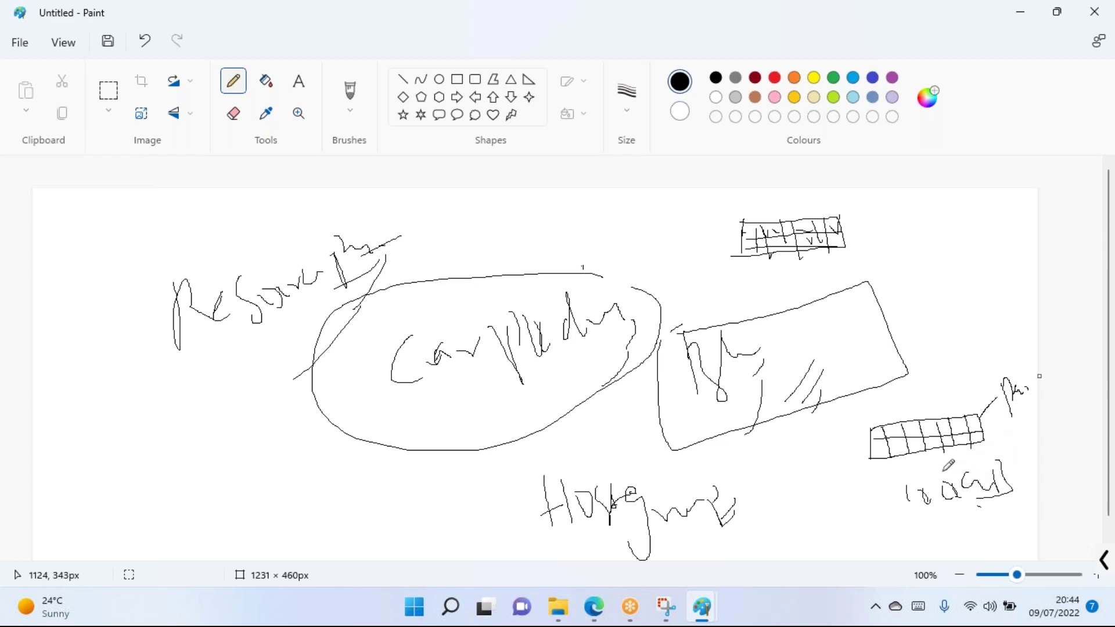
pyautogui.moveTo(891, 478)
pyautogui.mouseDown()
pyautogui.moveTo(1031, 508)
pyautogui.moveTo(910, 465)
pyautogui.mouseUp()
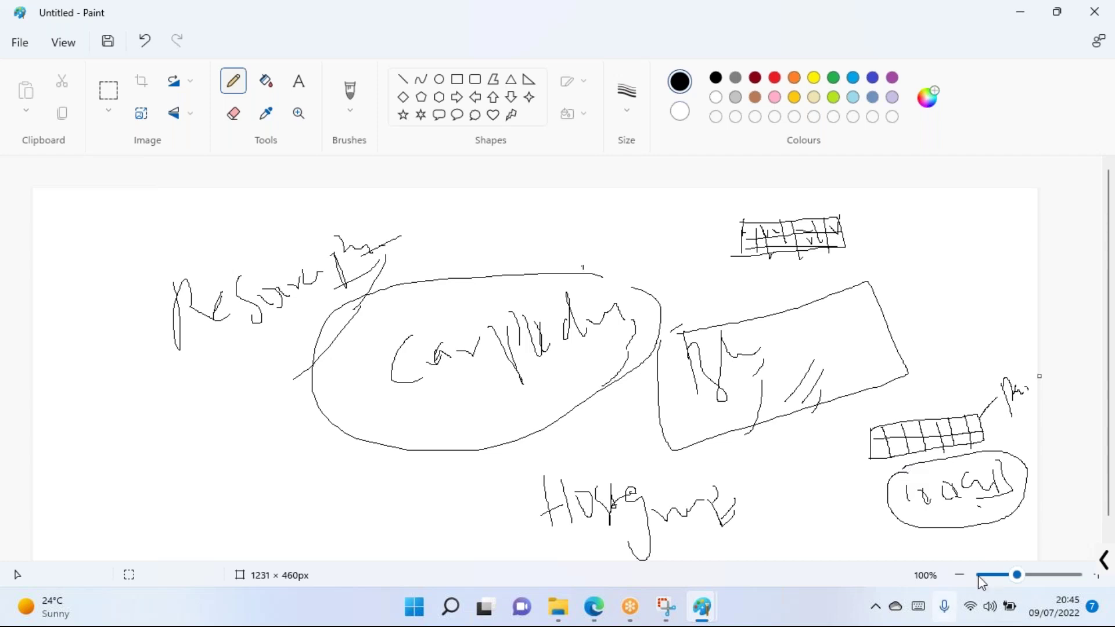
# Switch to Edge and examine the Azure Dedicated Hosts description in DemoVm1's Host settings, comparing it with the Paint sketch.
pyautogui.click(607, 620)
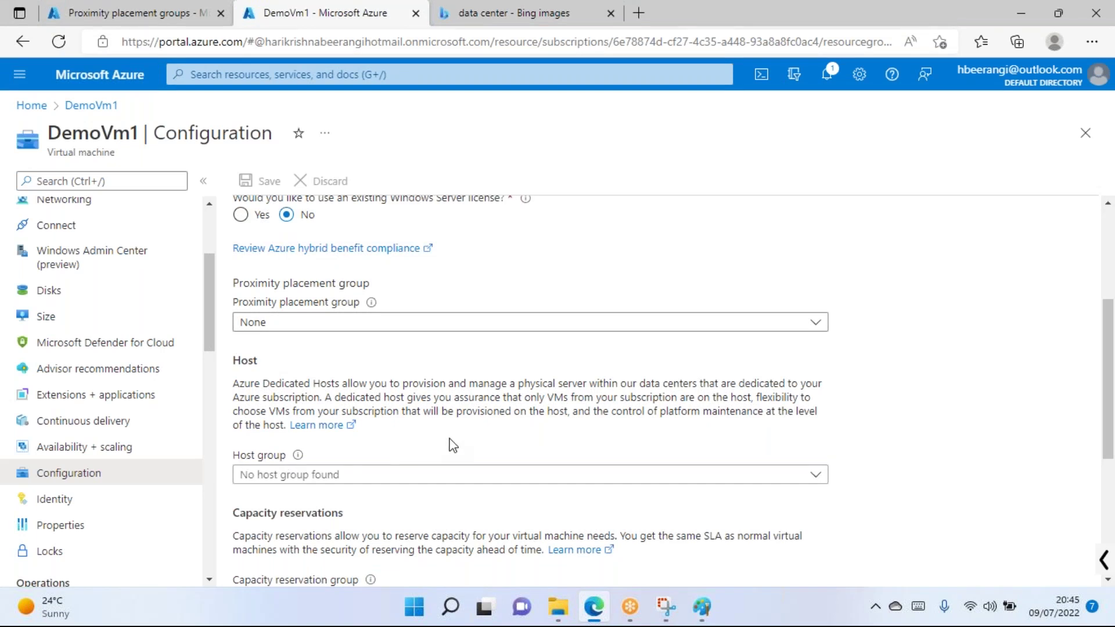
pyautogui.scroll(1, 453, 446)
pyautogui.moveTo(239, 442); pyautogui.dragTo(495, 441)
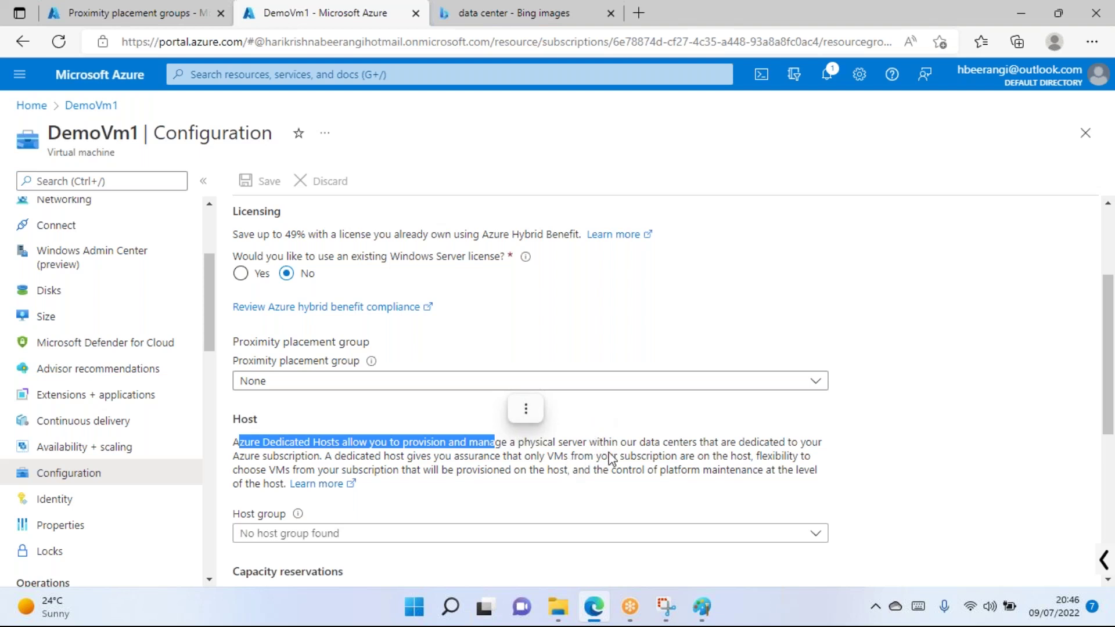
pyautogui.click(621, 469)
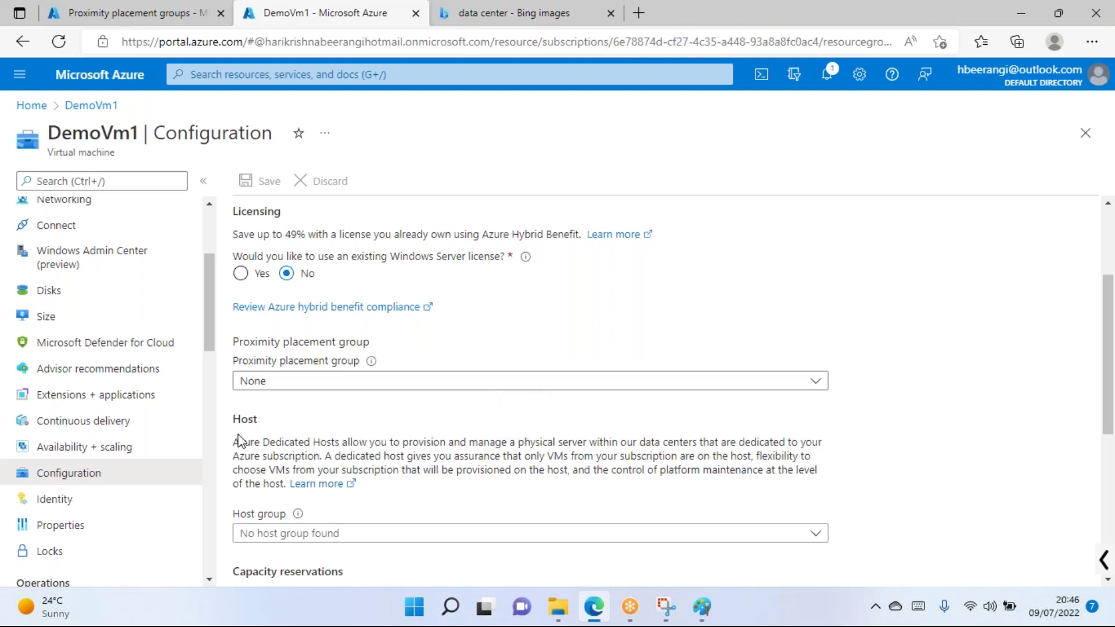
pyautogui.moveTo(232, 443); pyautogui.dragTo(360, 454)
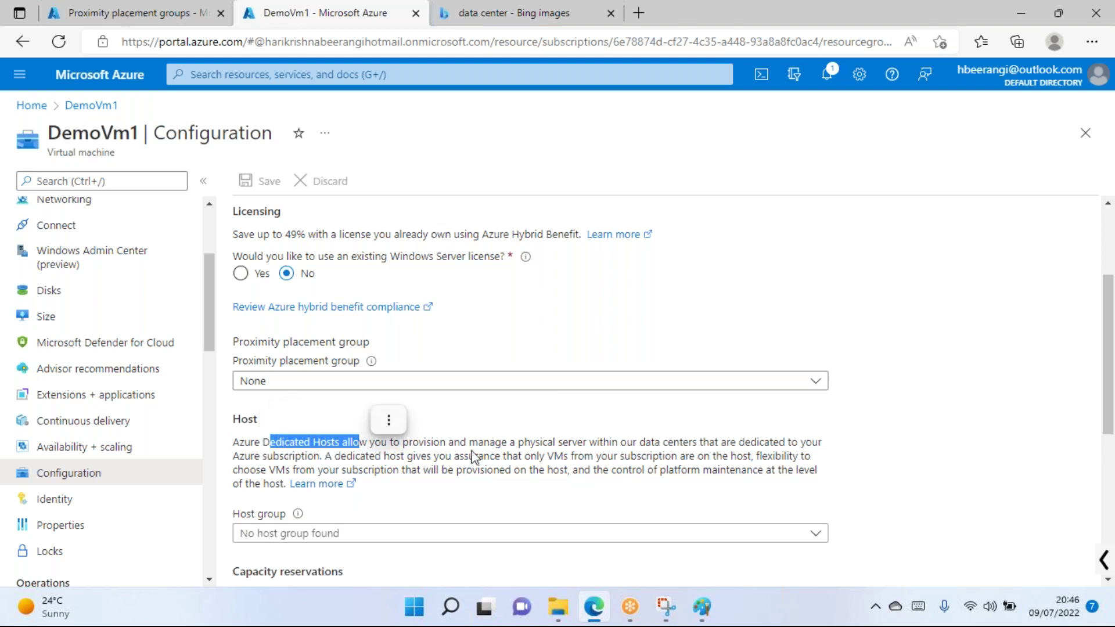
pyautogui.moveTo(524, 446); pyautogui.dragTo(817, 440)
pyautogui.click(727, 447)
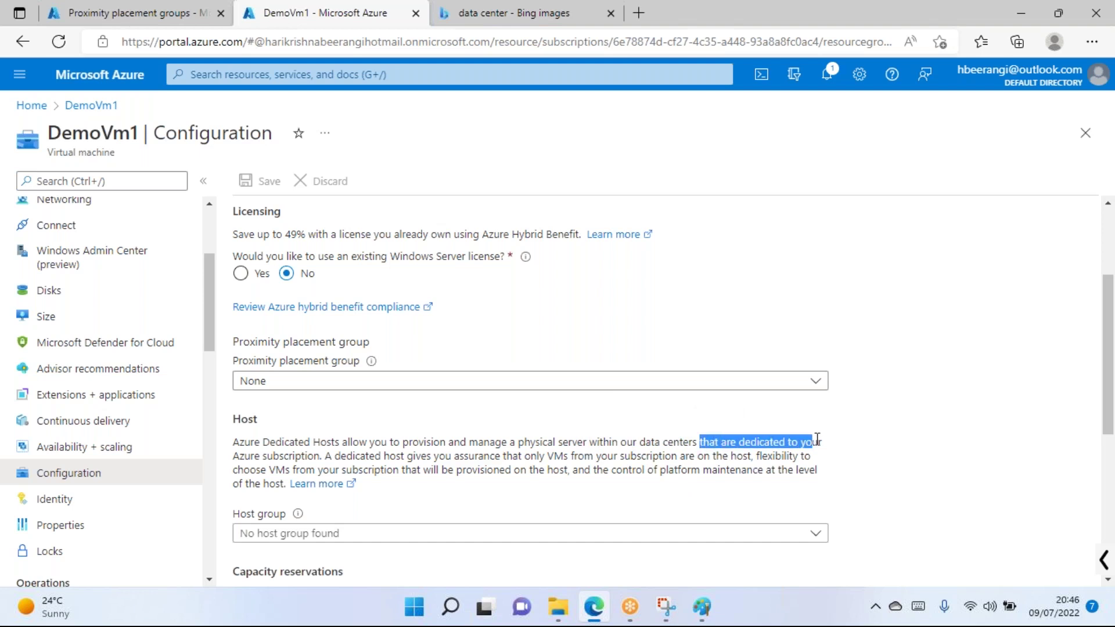
pyautogui.doubleClick(293, 456)
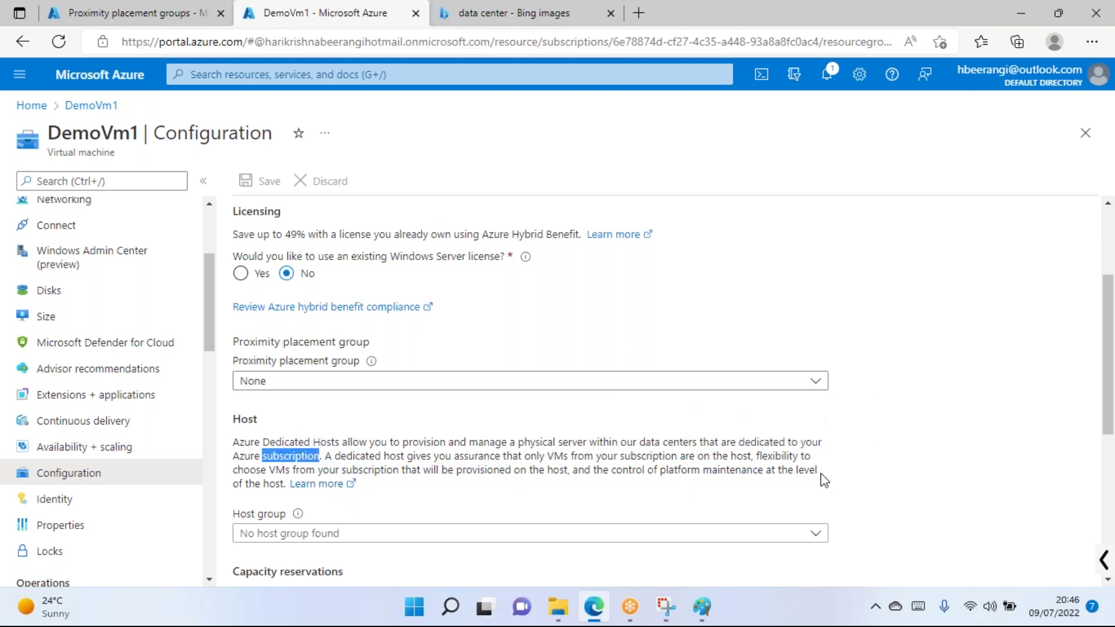
pyautogui.click(836, 461)
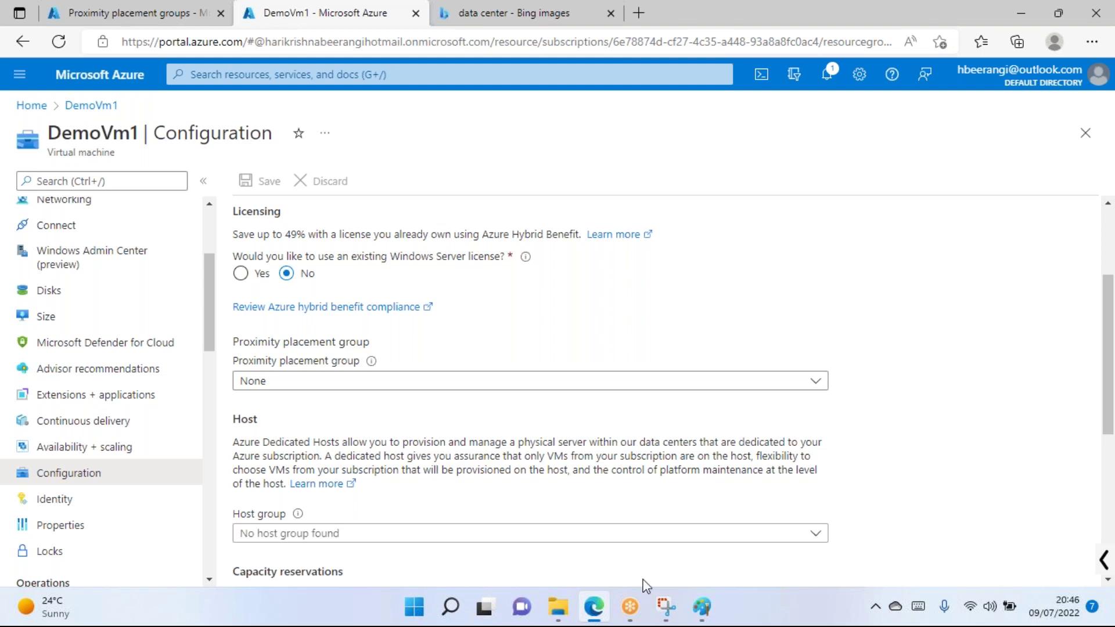
pyautogui.moveTo(702, 620)
pyautogui.click(773, 525)
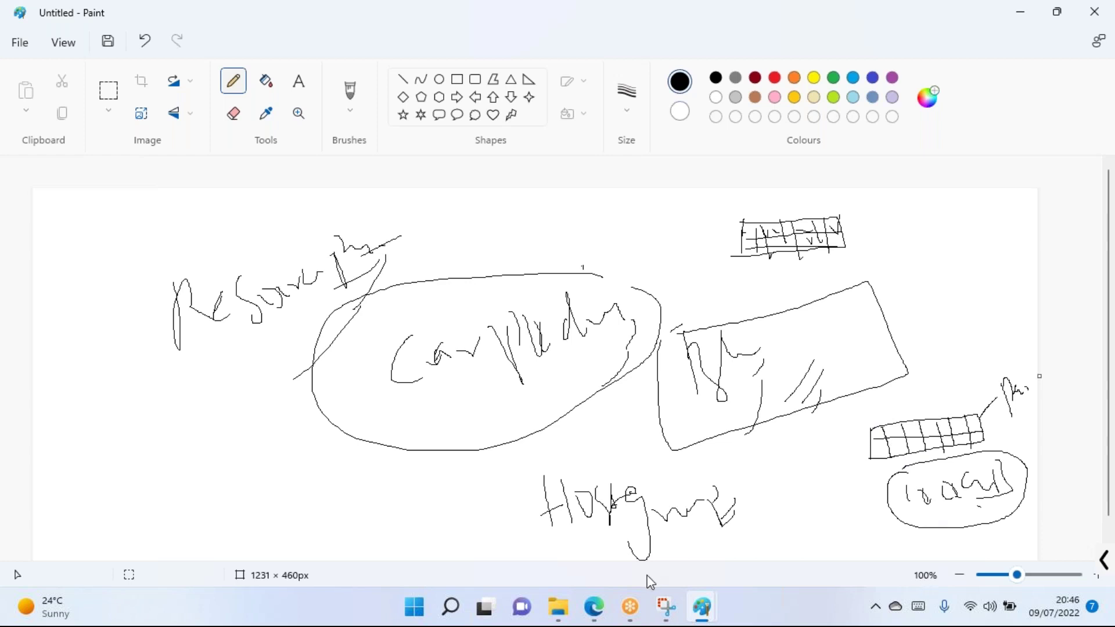
pyautogui.click(589, 617)
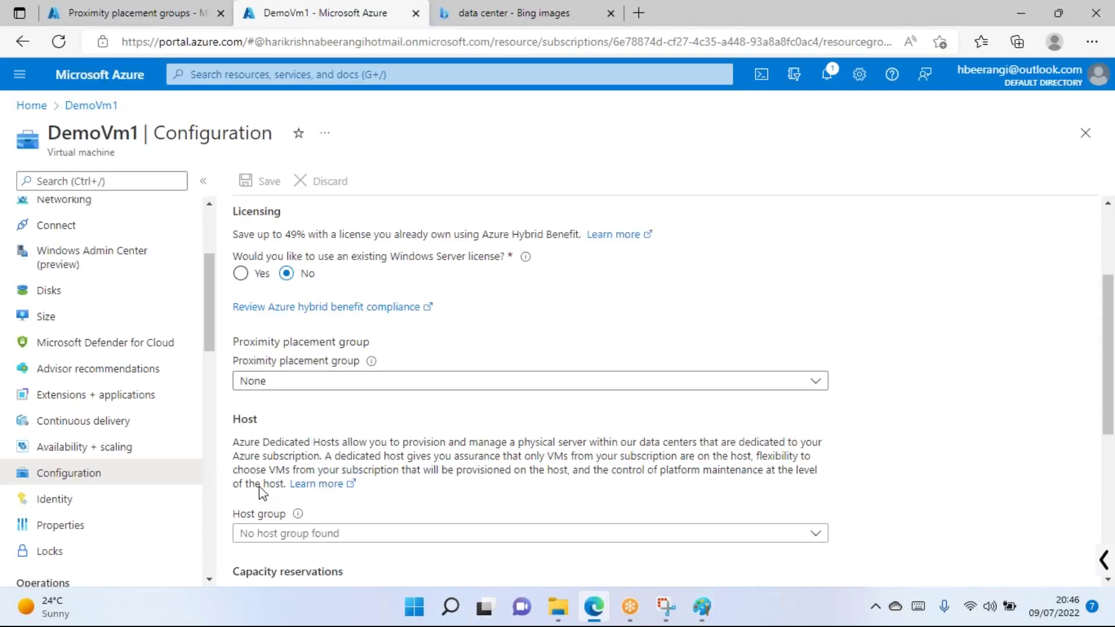
pyautogui.scroll(-2, 266, 459)
pyautogui.scroll(5, 267, 454)
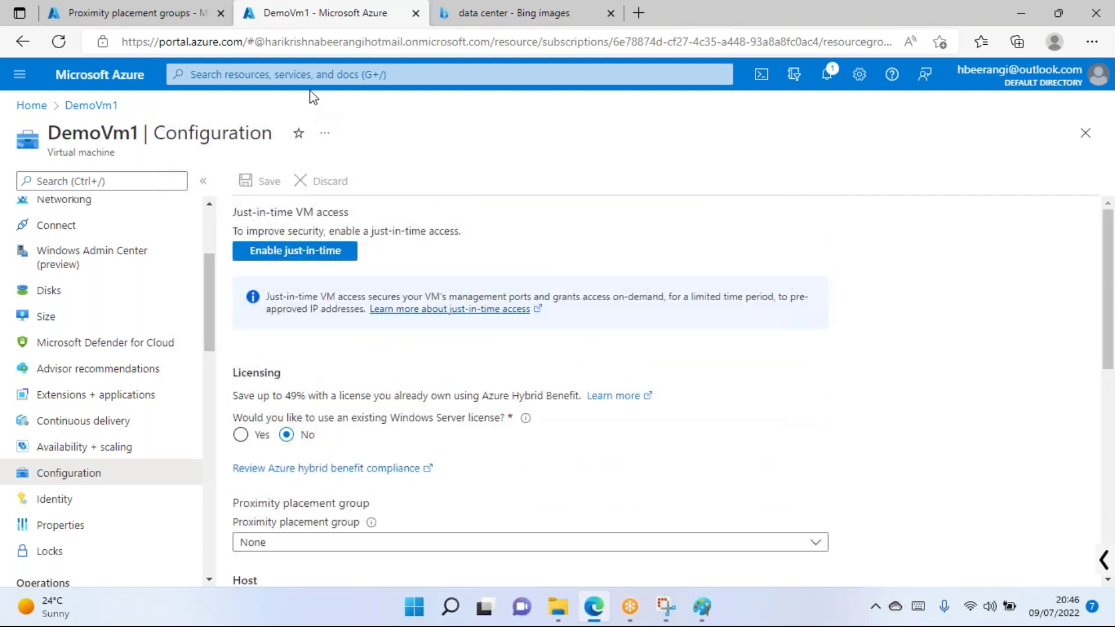
# Search the portal for host, open the Hosts service and start creating a dedicated host.
pyautogui.click(306, 73)
pyautogui.click(815, 158)
pyautogui.click(491, 72)
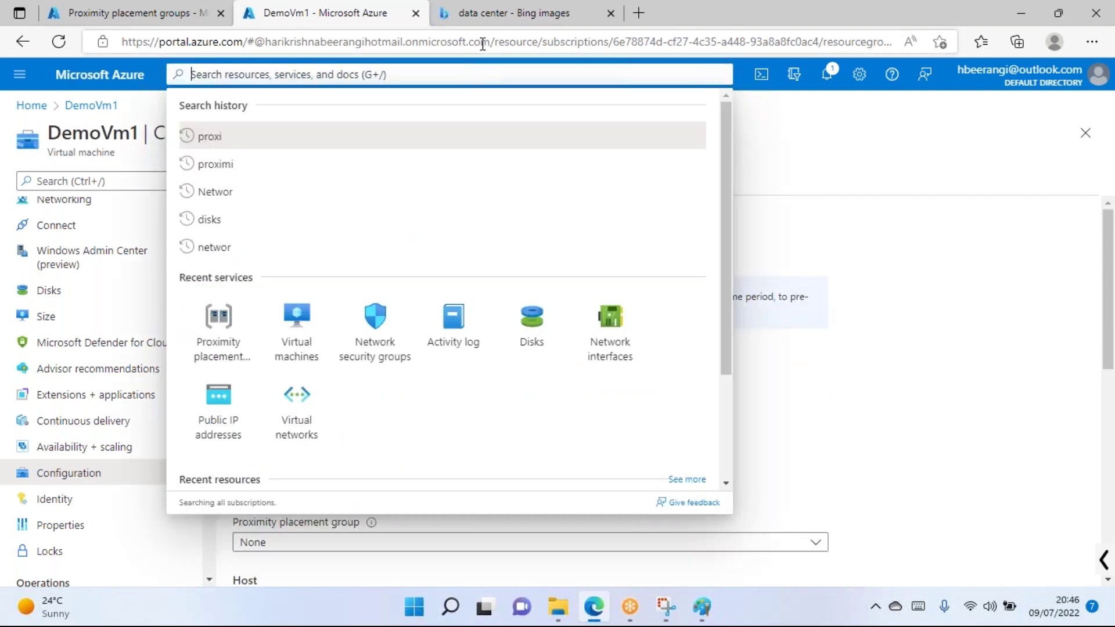
pyautogui.write('host')
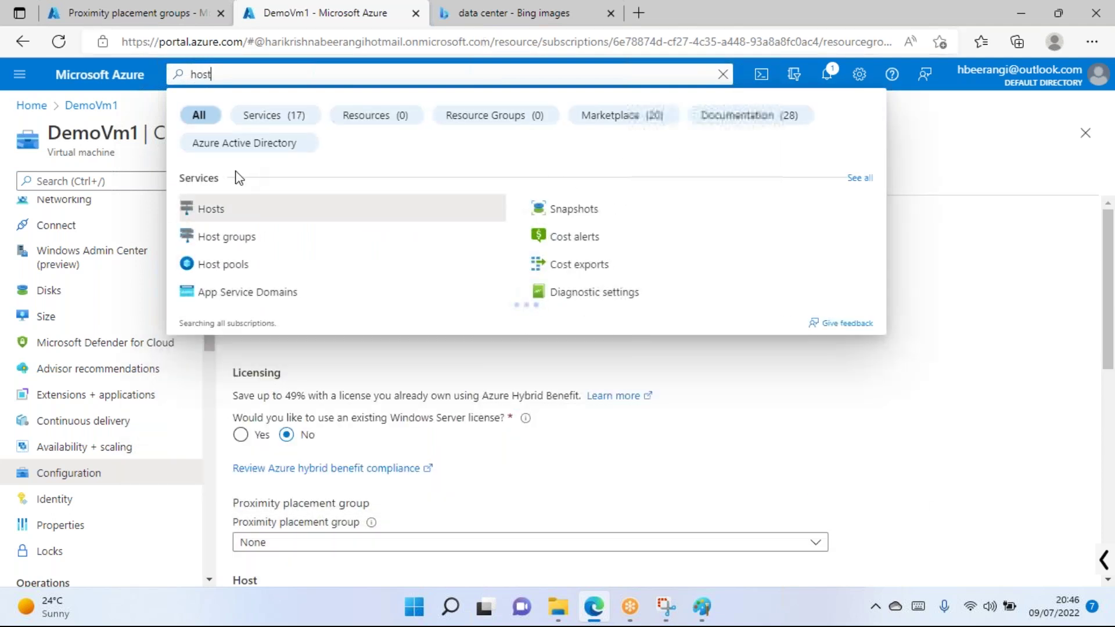
pyautogui.click(216, 214)
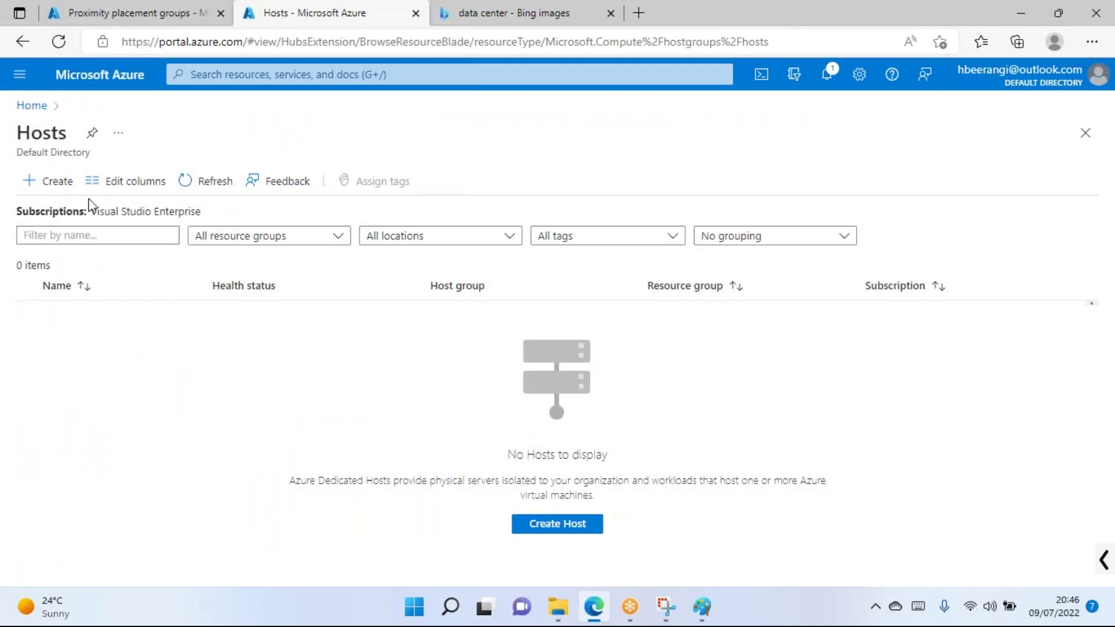
pyautogui.click(50, 192)
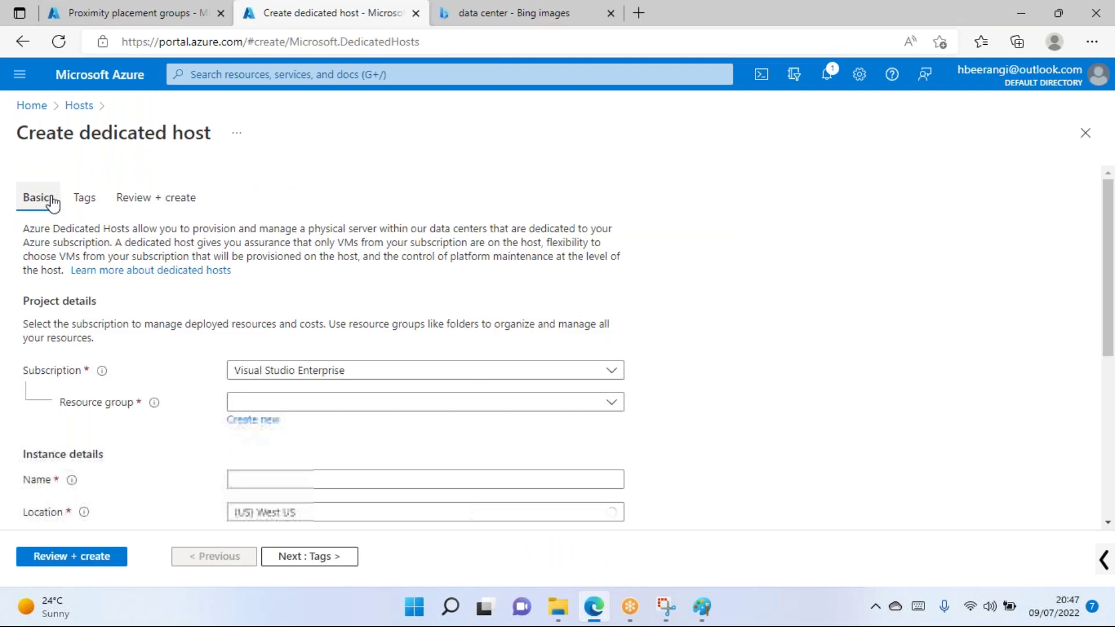
# Set the dedicated host's resource group to Prod-Vm-Rg-01 and its name to demohost, and check the available host groups.
pyautogui.scroll(-2, 52, 203)
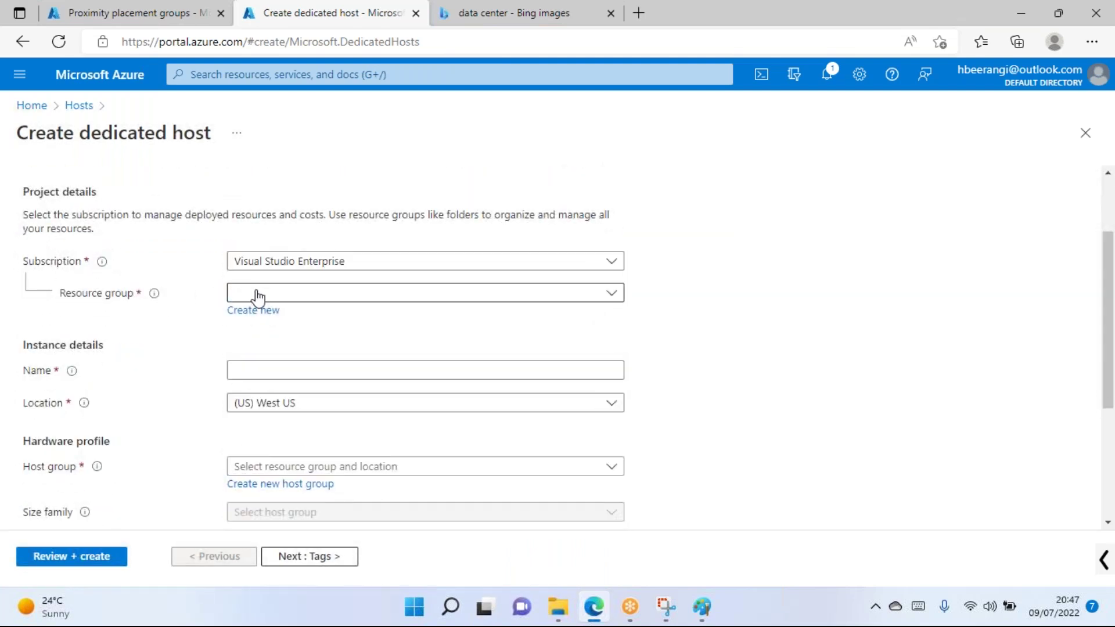
pyautogui.click(259, 297)
pyautogui.click(294, 451)
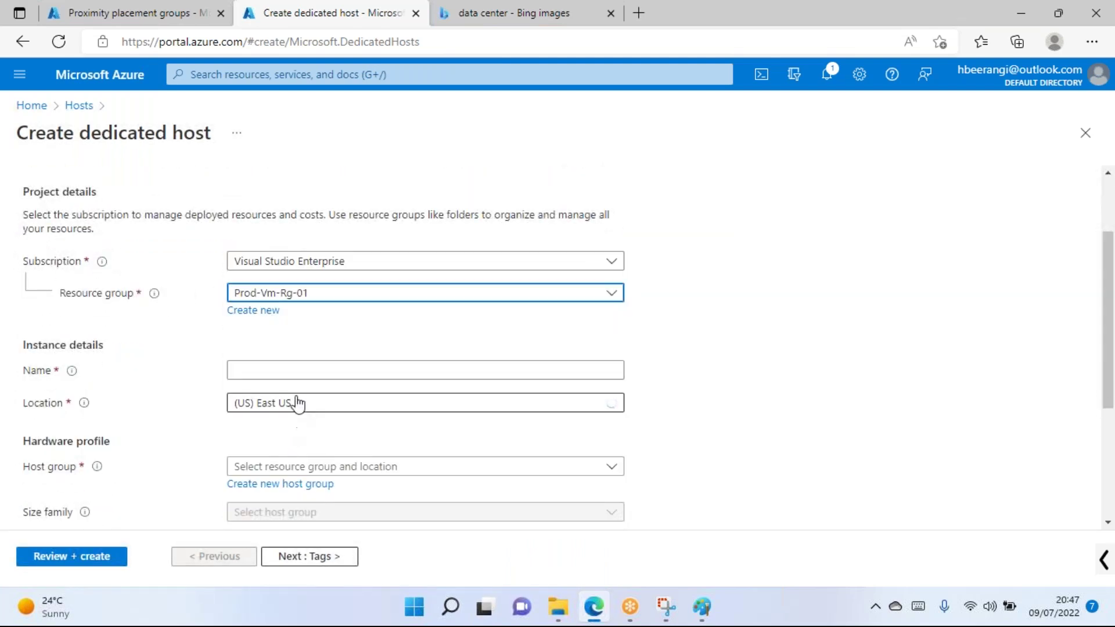
pyautogui.click(298, 370)
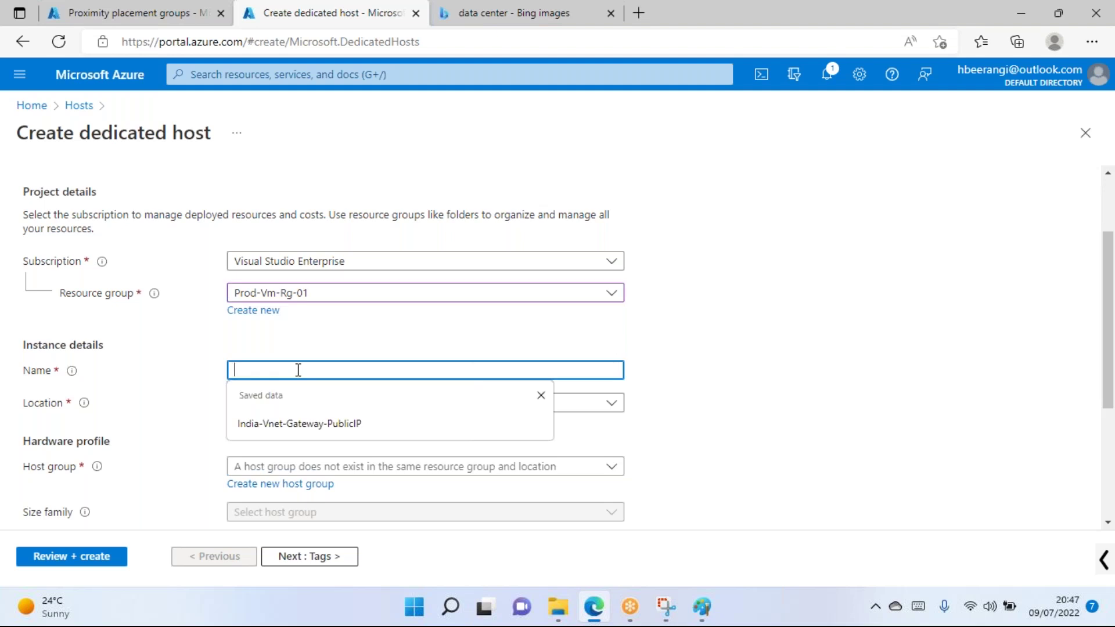
pyautogui.write('demohost')
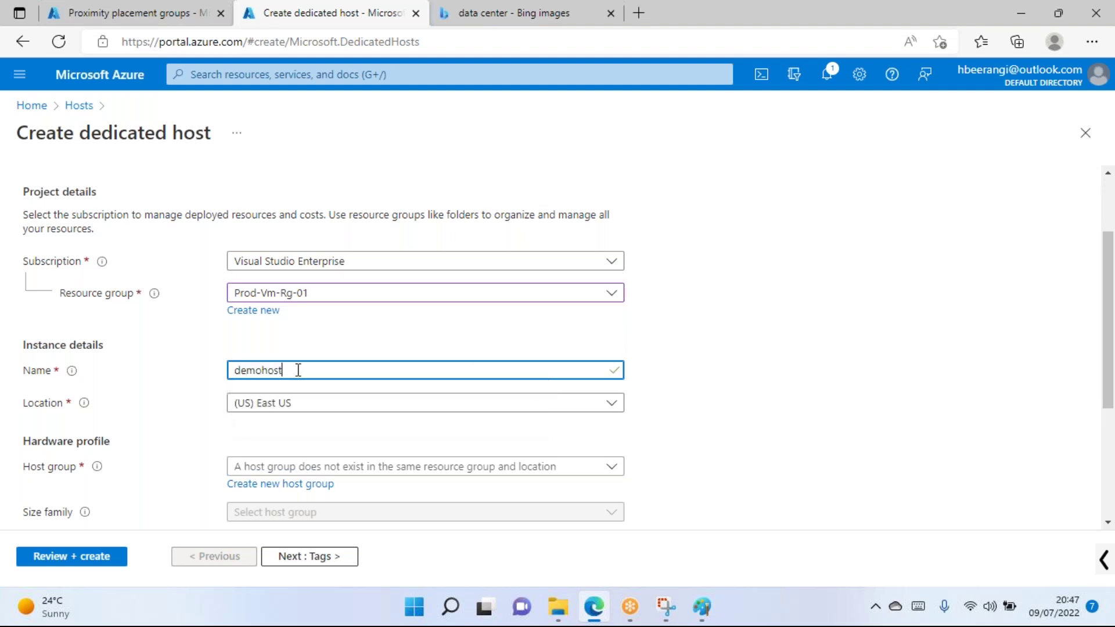
pyautogui.scroll(-1, 345, 423)
pyautogui.click(426, 412)
pyautogui.click(664, 384)
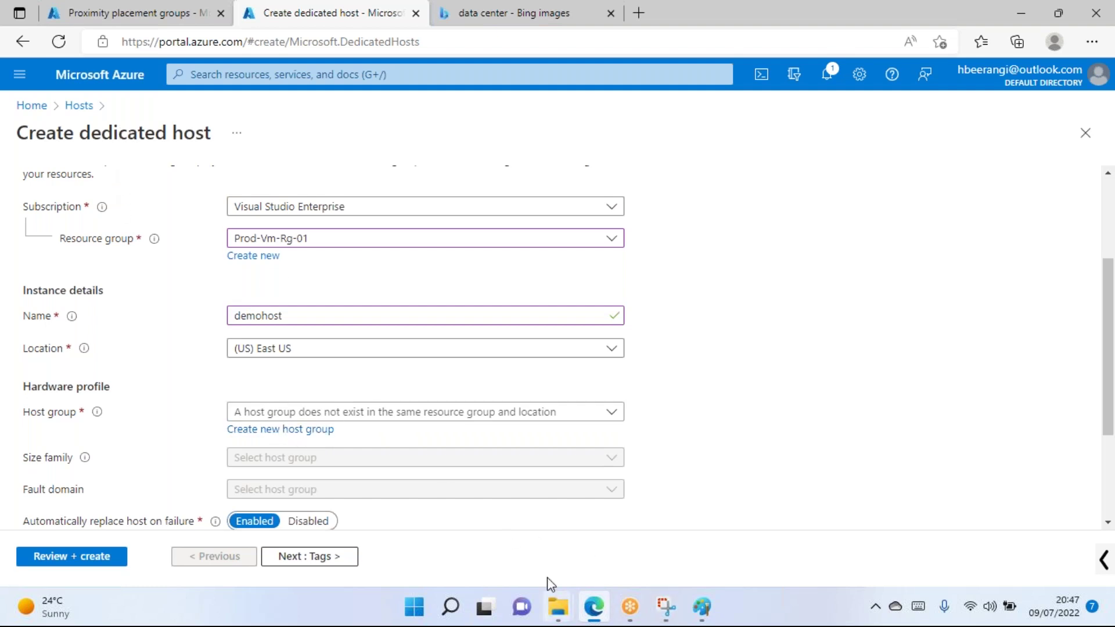
# Create a new host group named demohostgroup for the dedicated host.
pyautogui.click(144, 10)
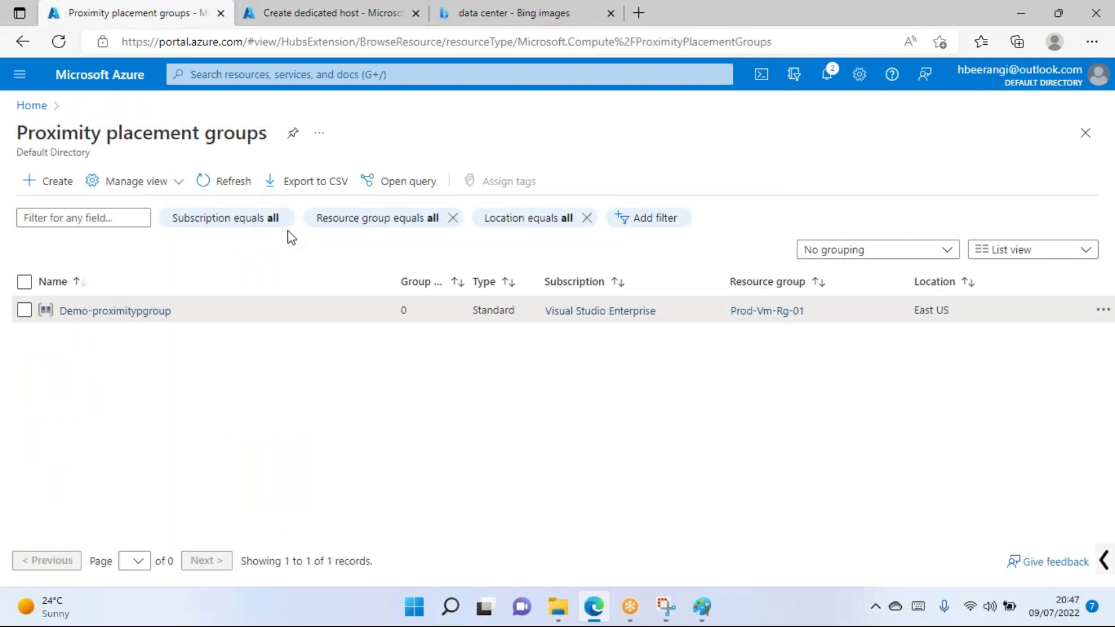
pyautogui.click(286, 12)
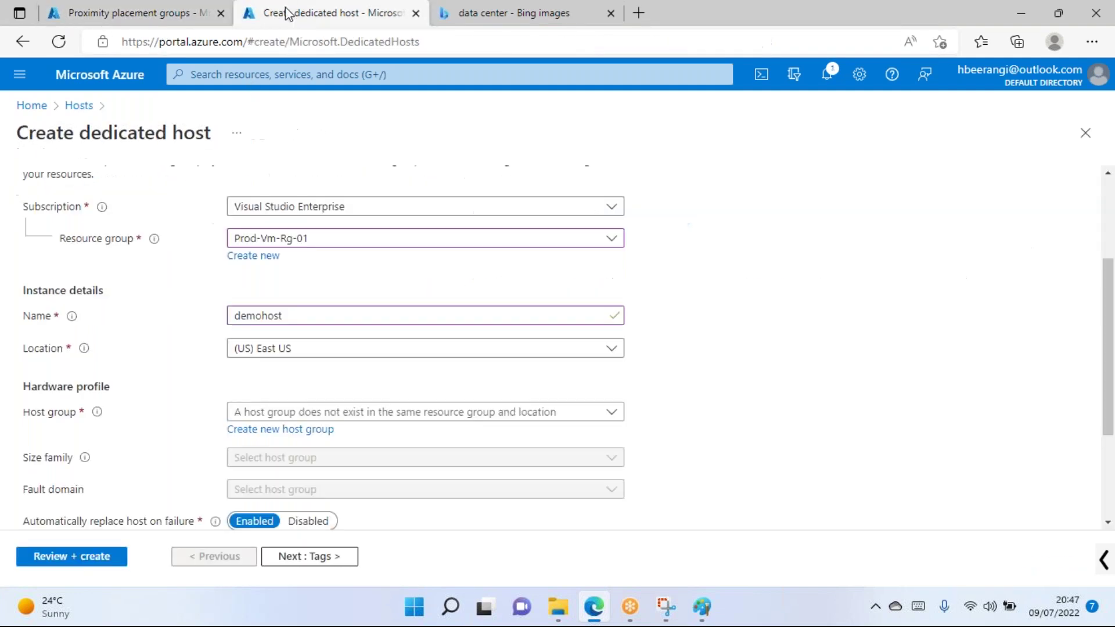
pyautogui.click(299, 430)
pyautogui.click(482, 178)
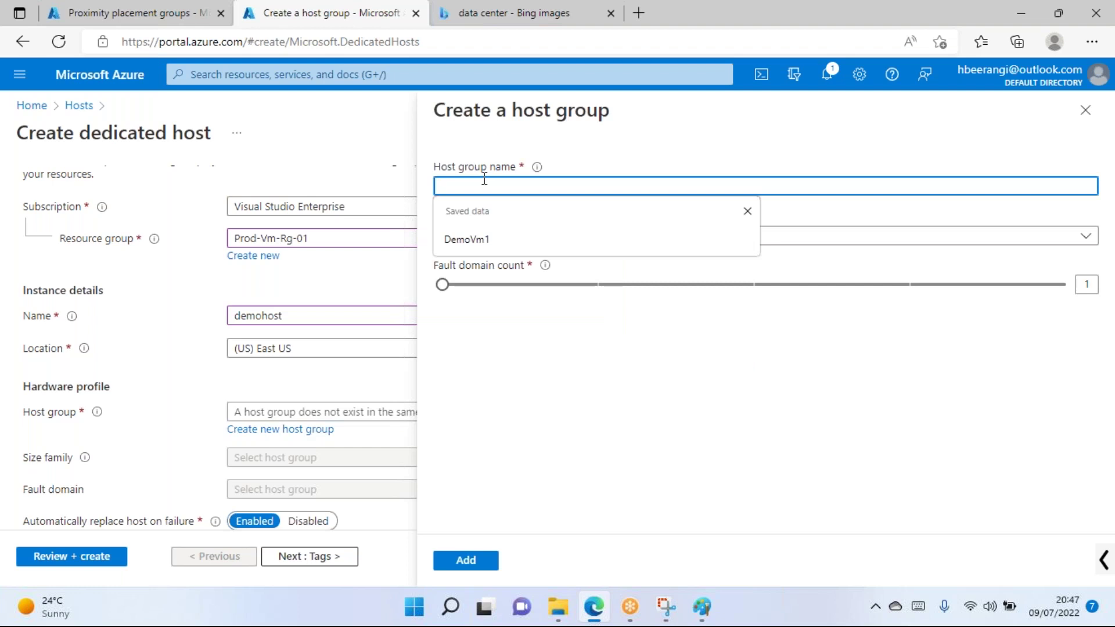
pyautogui.write('dmo')
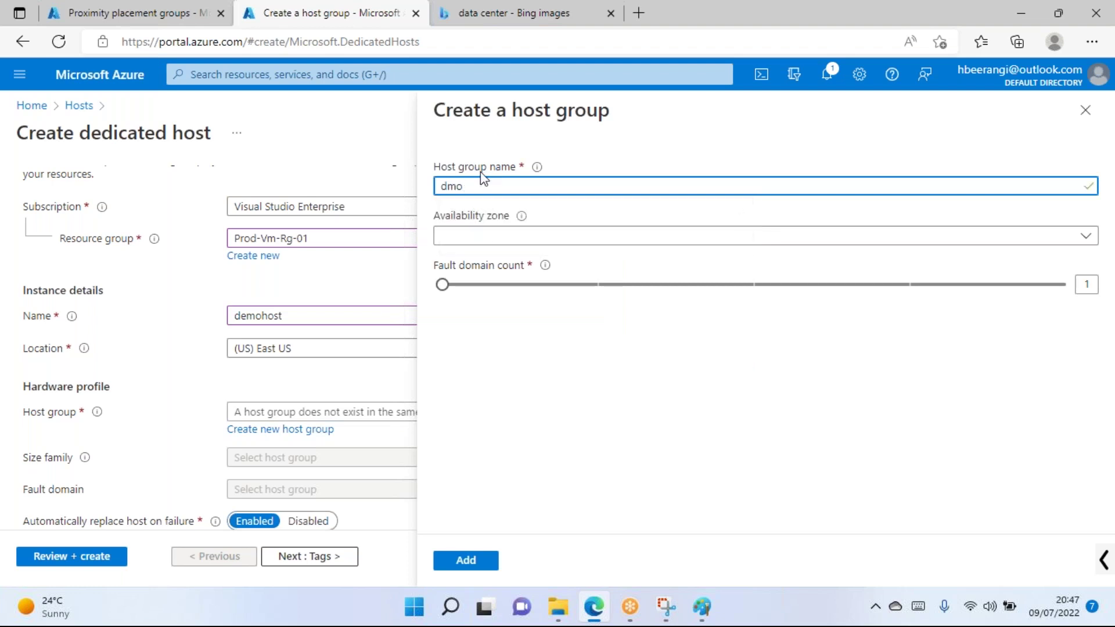
pyautogui.press('BackSpace')
pyautogui.press('BackSpace')
pyautogui.write('emo')
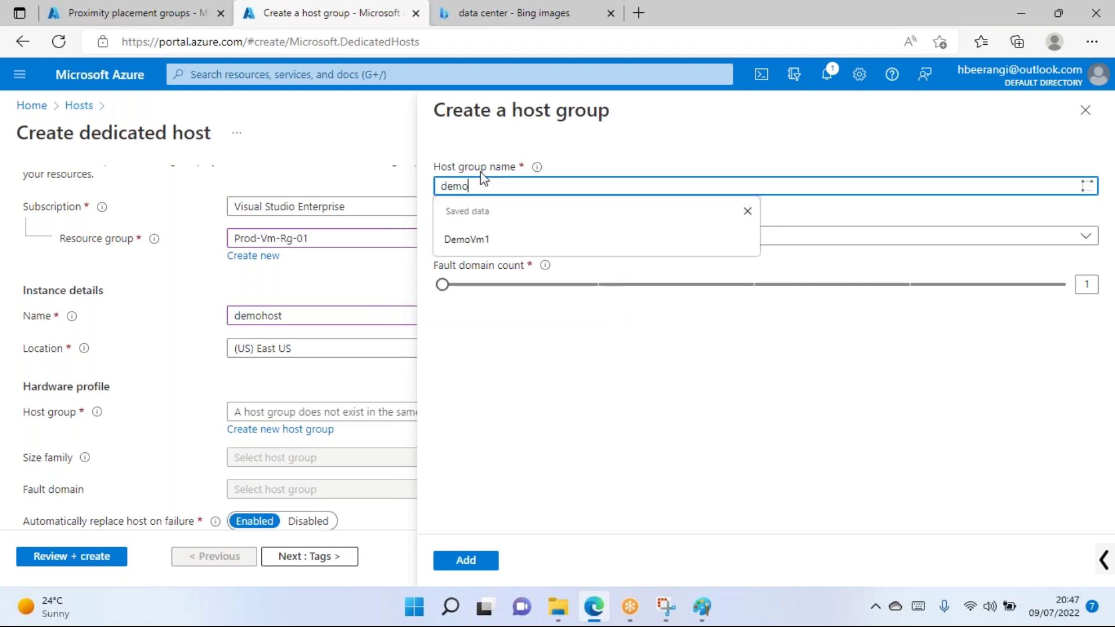
pyautogui.write('hostgroup')
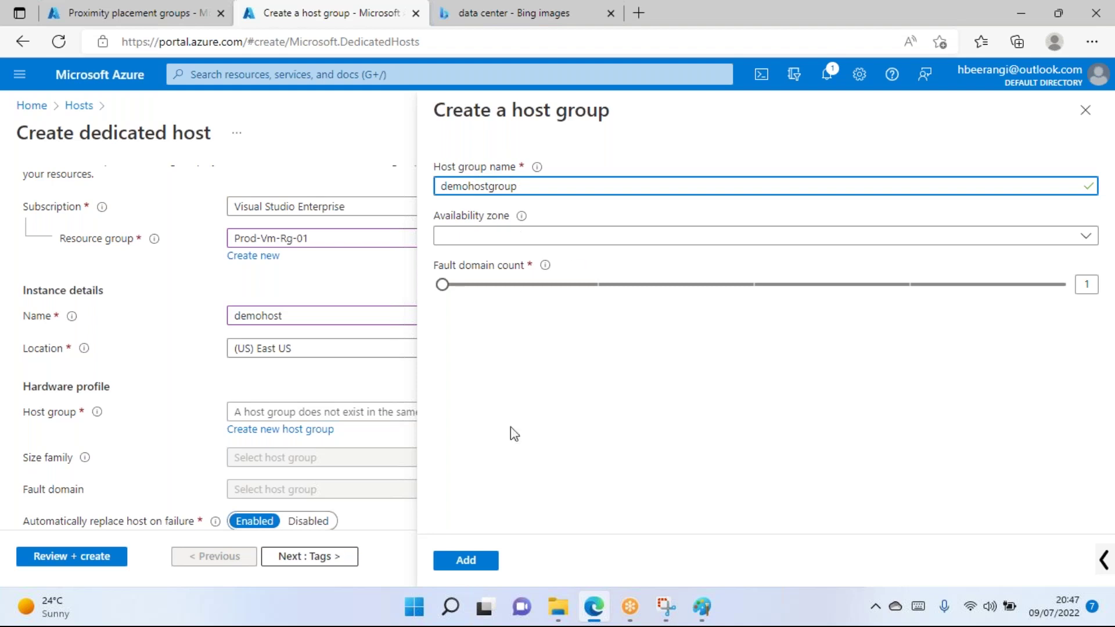
pyautogui.click(466, 560)
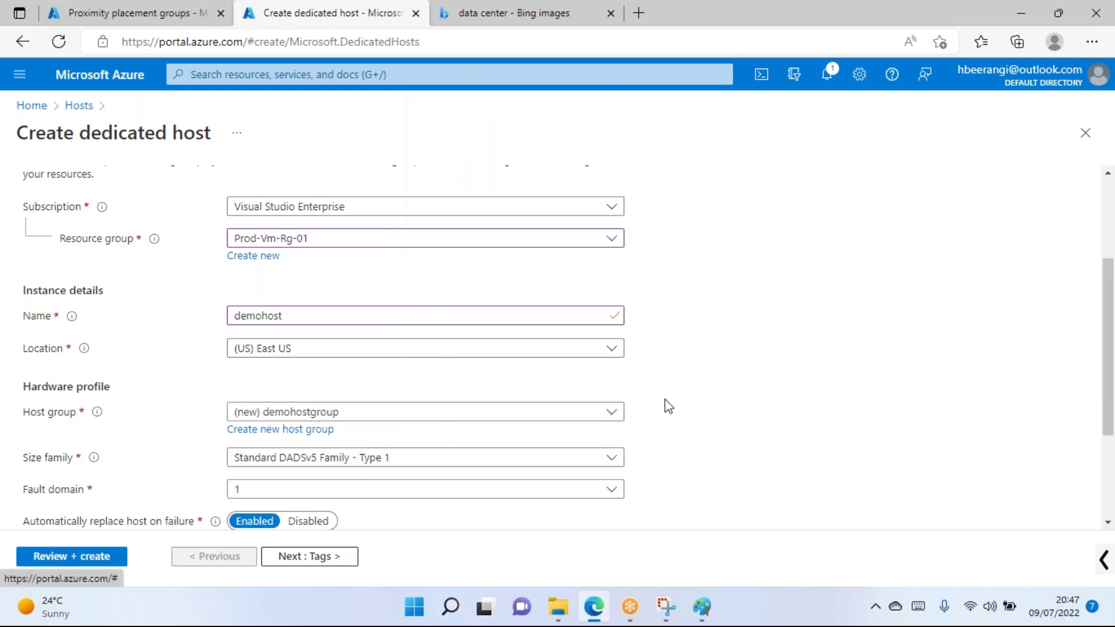
# Browse the dedicated host's size families, try Standard ESv4 Family - Type 2, and check the portal notifications.
pyautogui.scroll(-2, 664, 413)
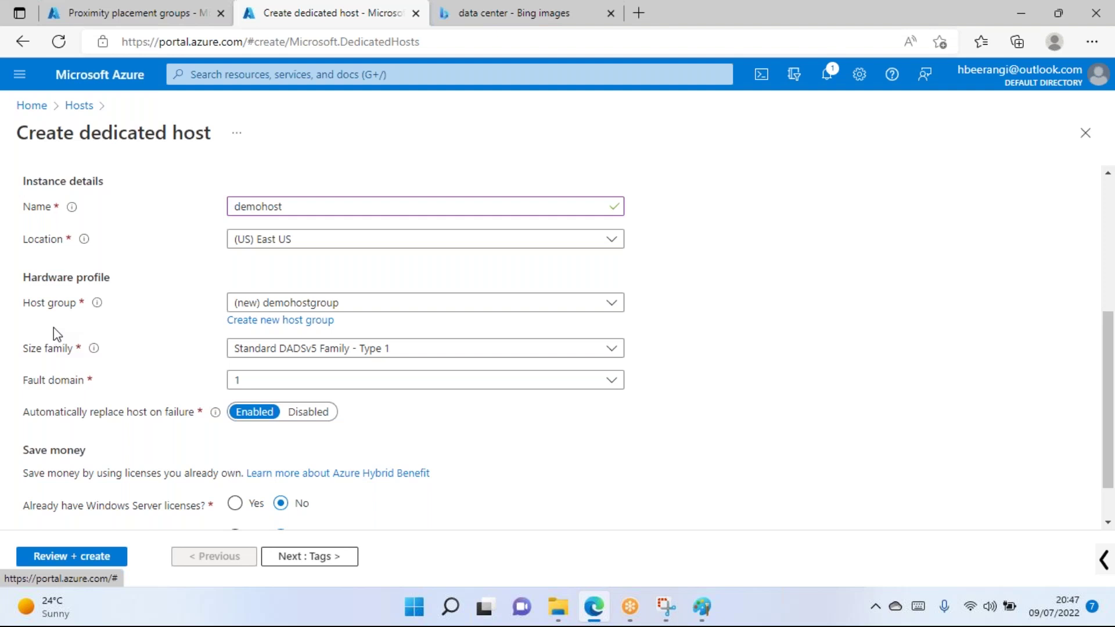
pyautogui.click(265, 352)
pyautogui.scroll(-6, 366, 459)
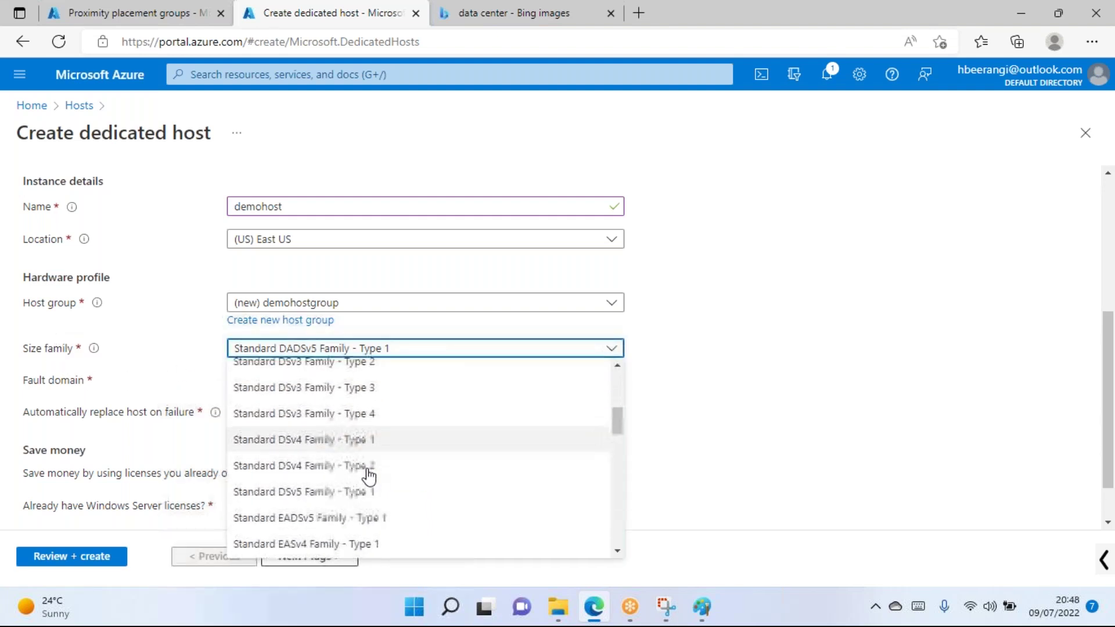
pyautogui.scroll(-8, 366, 470)
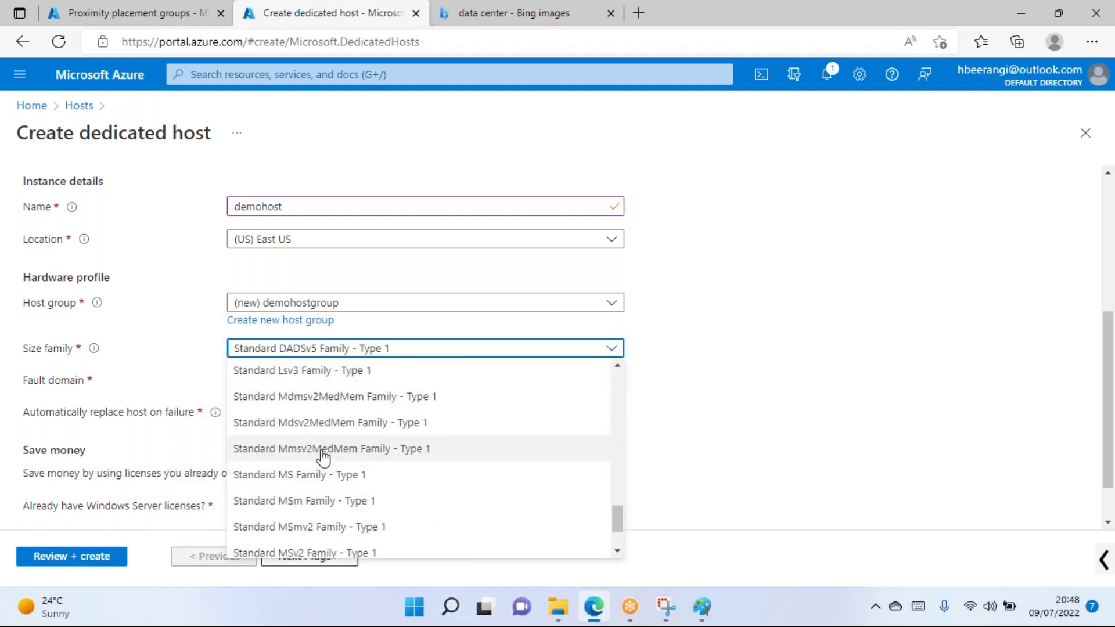
pyautogui.scroll(-2, 324, 458)
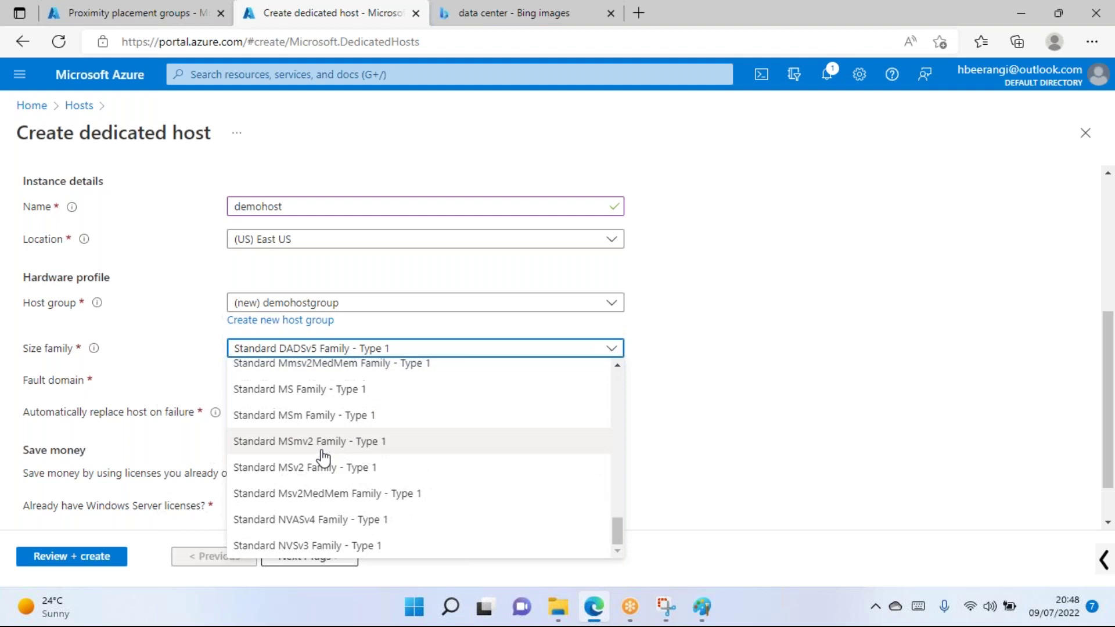
pyautogui.scroll(10, 324, 458)
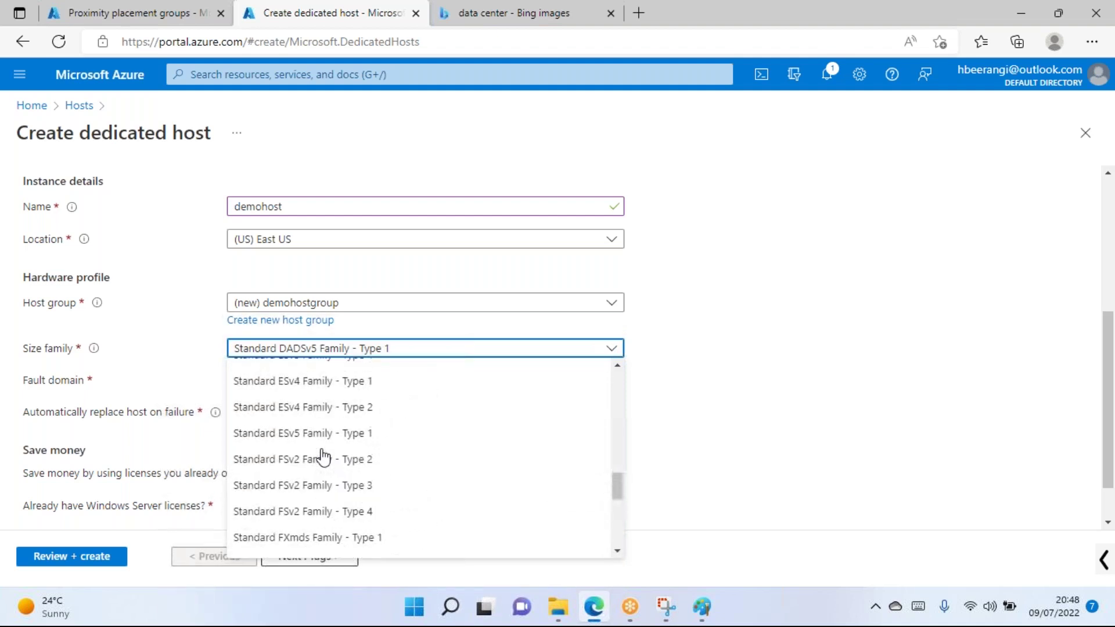
pyautogui.scroll(6, 320, 436)
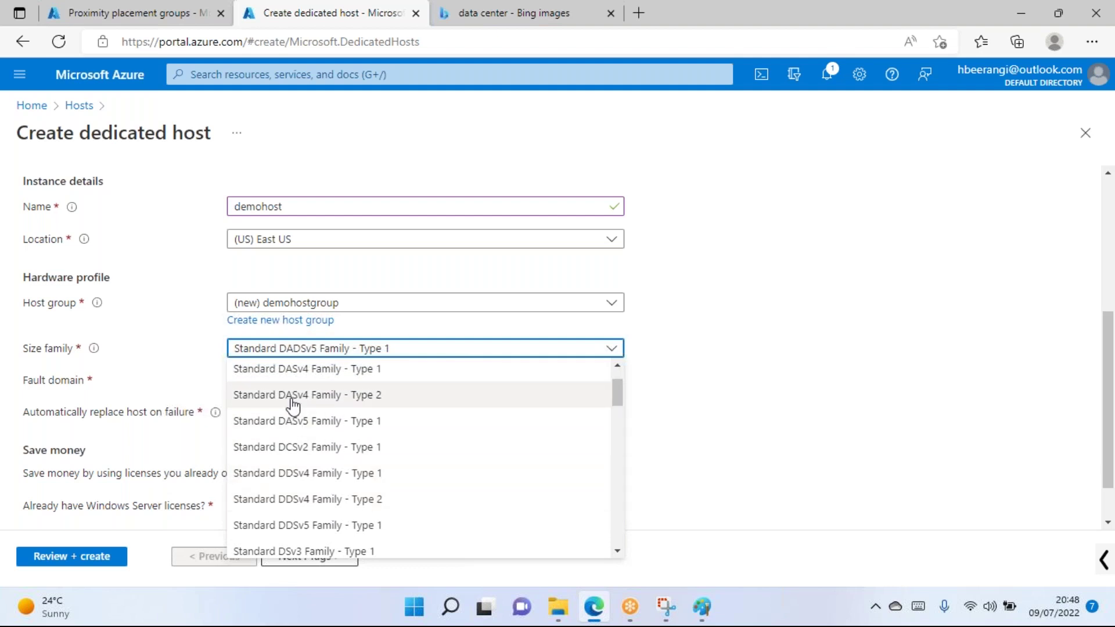
pyautogui.scroll(-5, 295, 432)
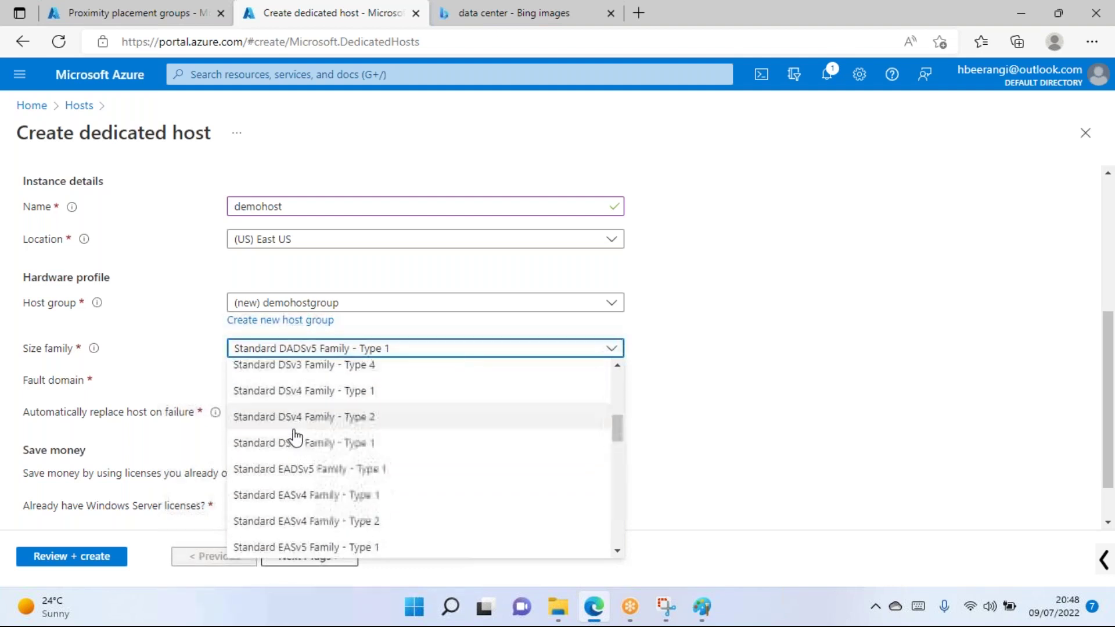
pyautogui.scroll(-4, 295, 435)
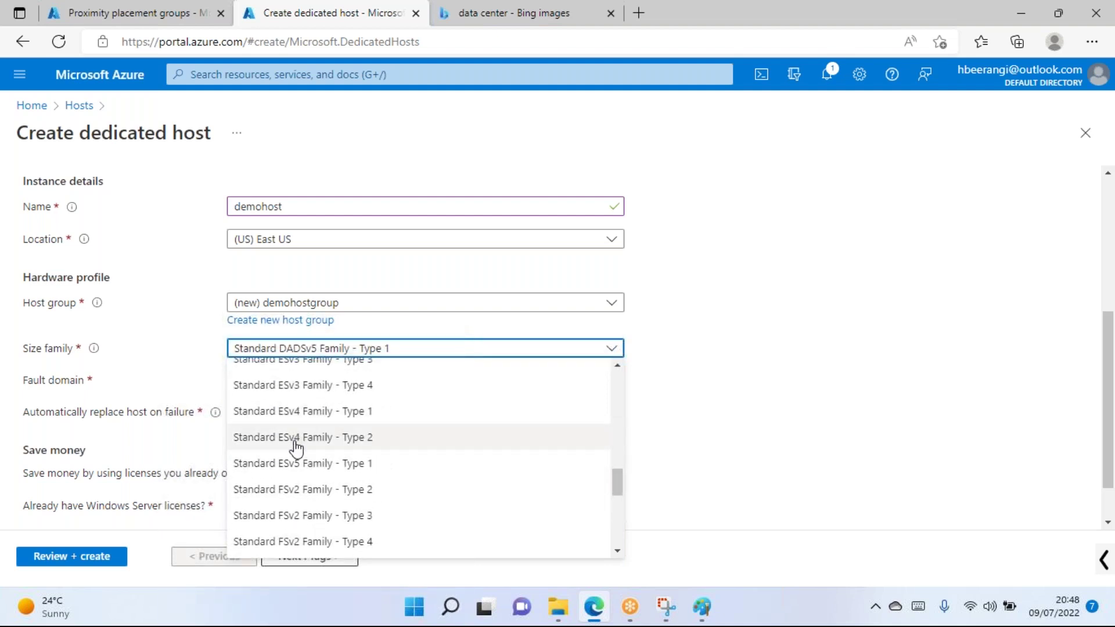
pyautogui.click(294, 435)
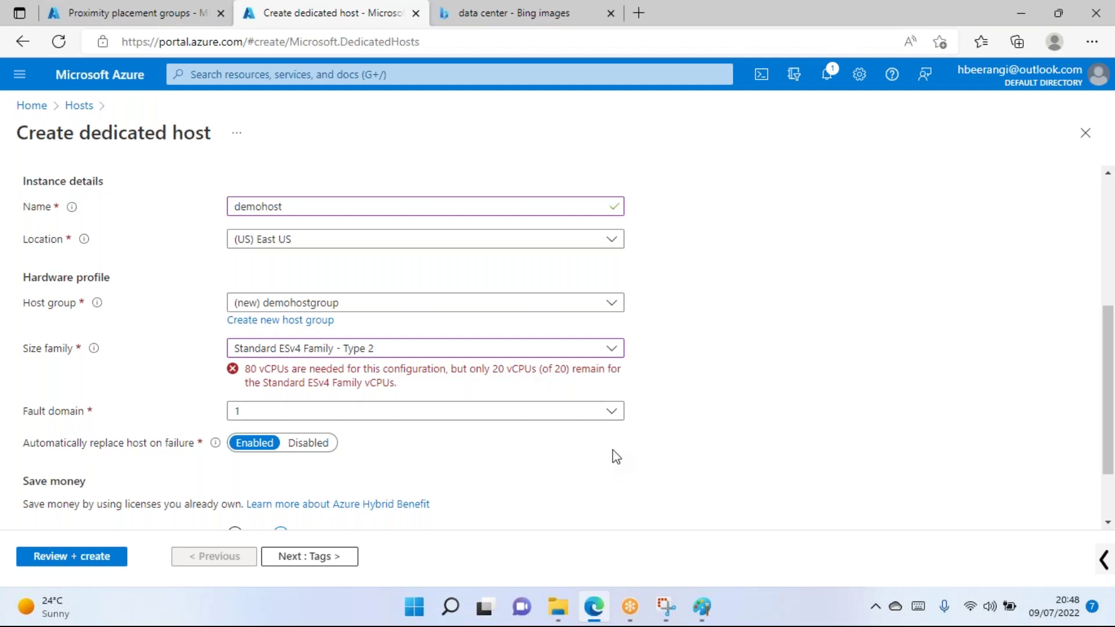
pyautogui.click(830, 81)
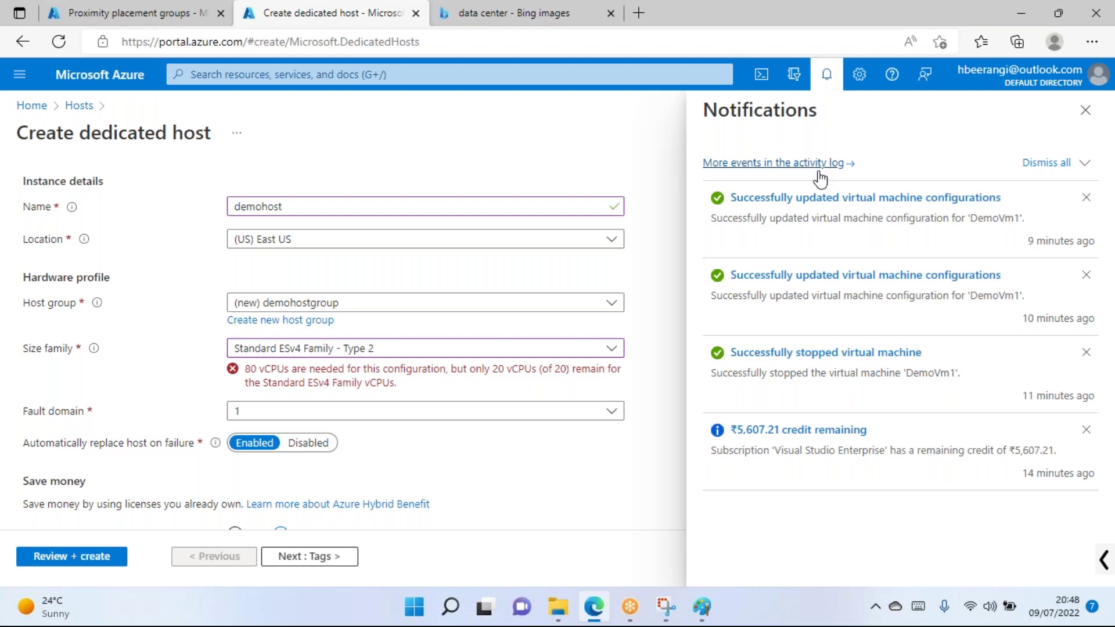
pyautogui.click(829, 82)
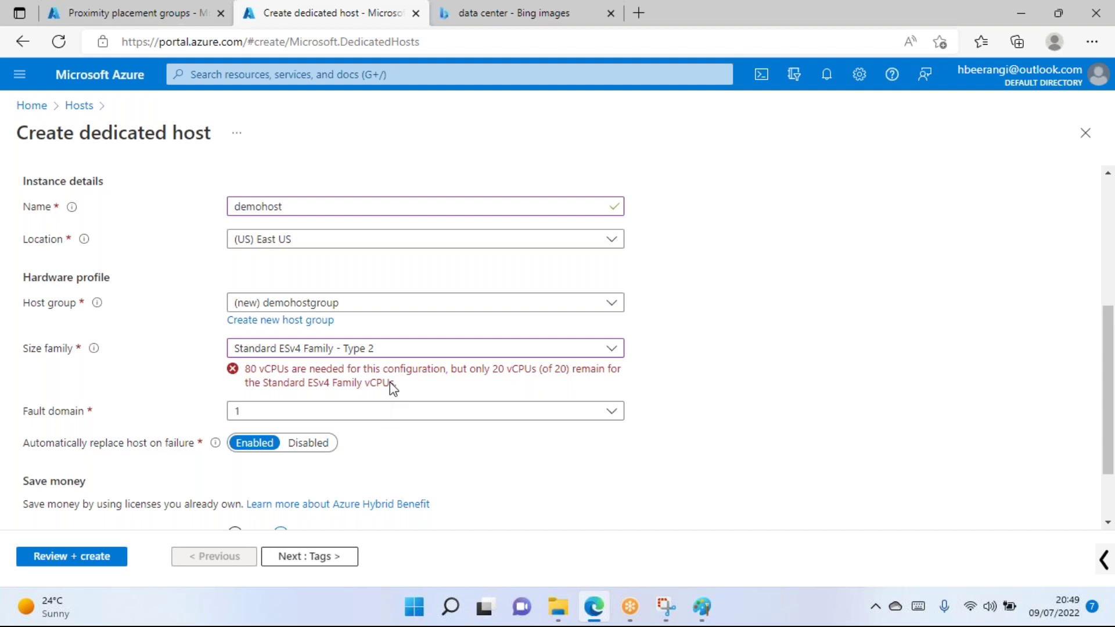
# Try Standard Lsv3 Family - Type 1 as the dedicated host's size family.
pyautogui.click(401, 352)
pyautogui.scroll(-3, 294, 438)
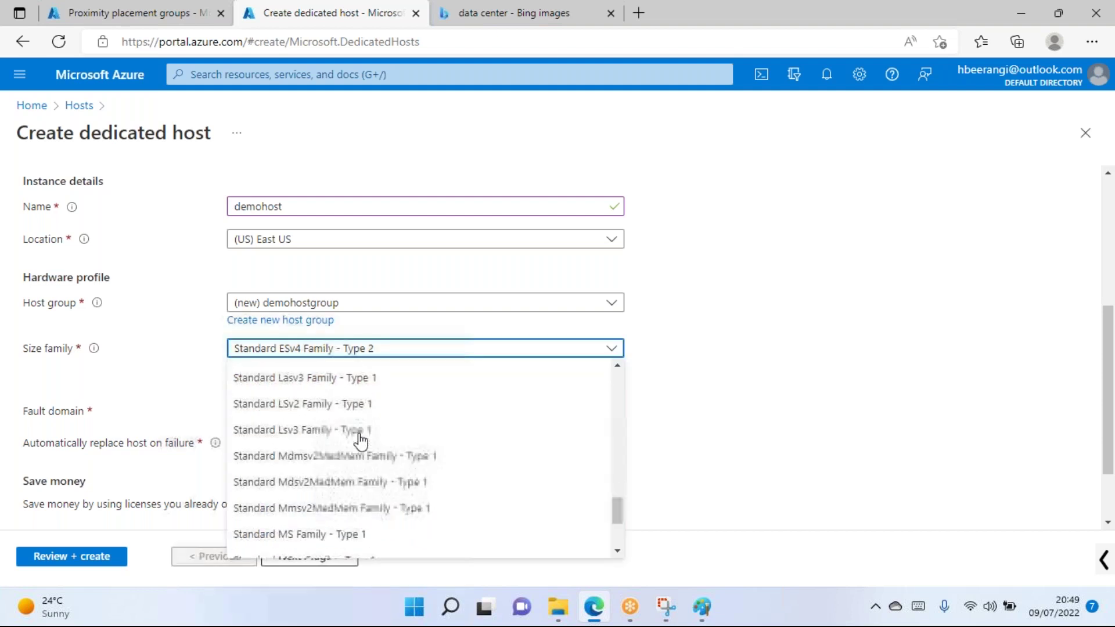
pyautogui.click(325, 430)
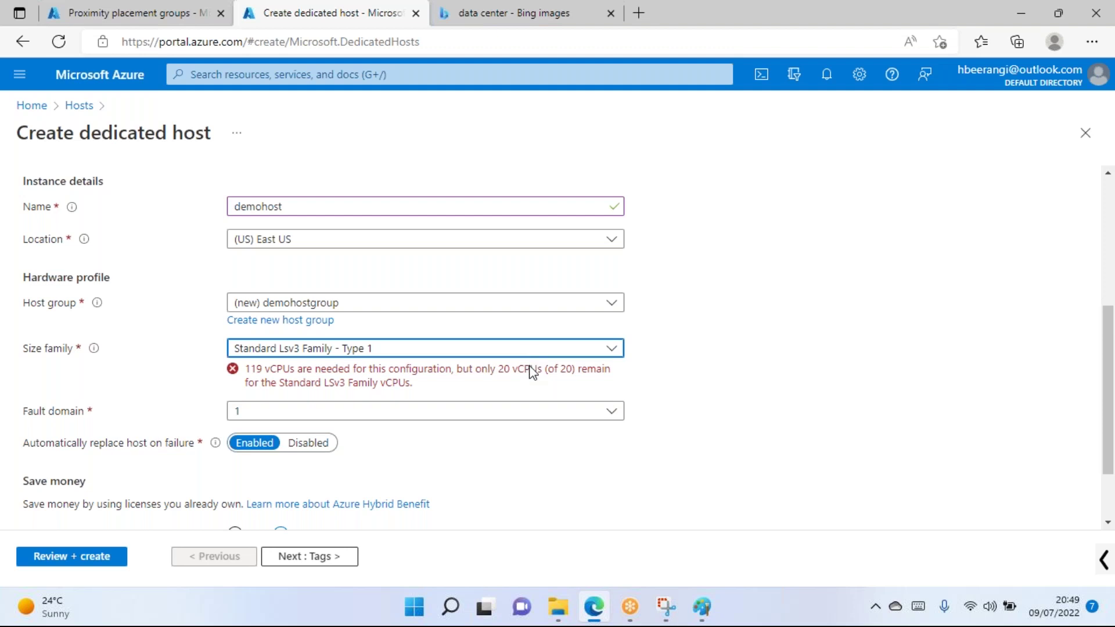
# Set the dedicated host's size family to Standard FSv2 Family - Type 4 and review the remaining hardware and licence options.
pyautogui.click(309, 352)
pyautogui.scroll(2, 298, 399)
pyautogui.click(298, 398)
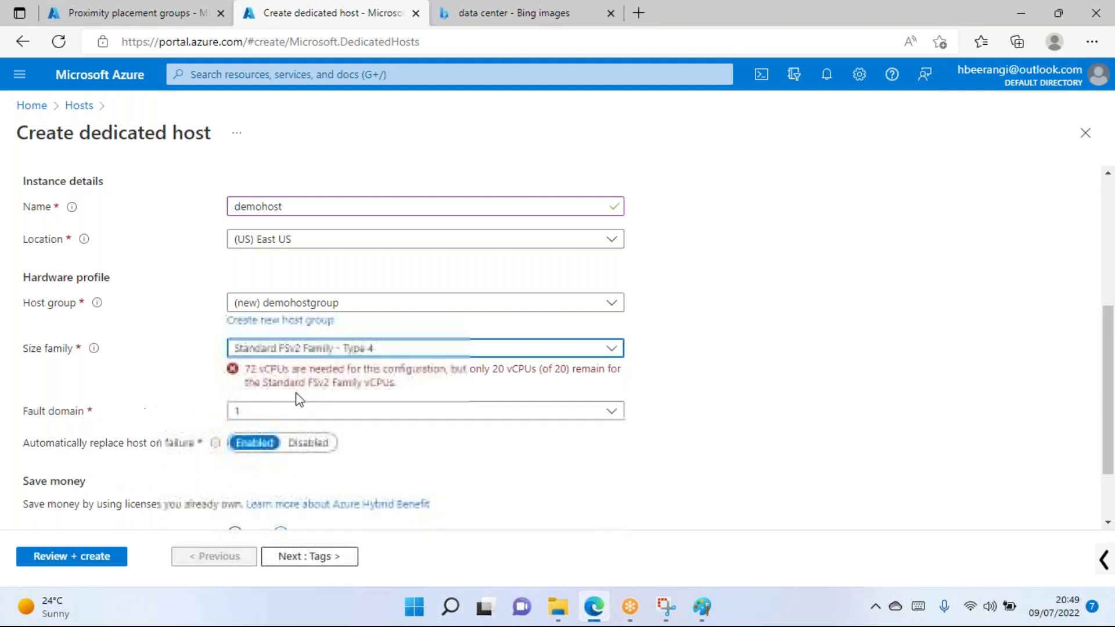
pyautogui.scroll(-2, 356, 416)
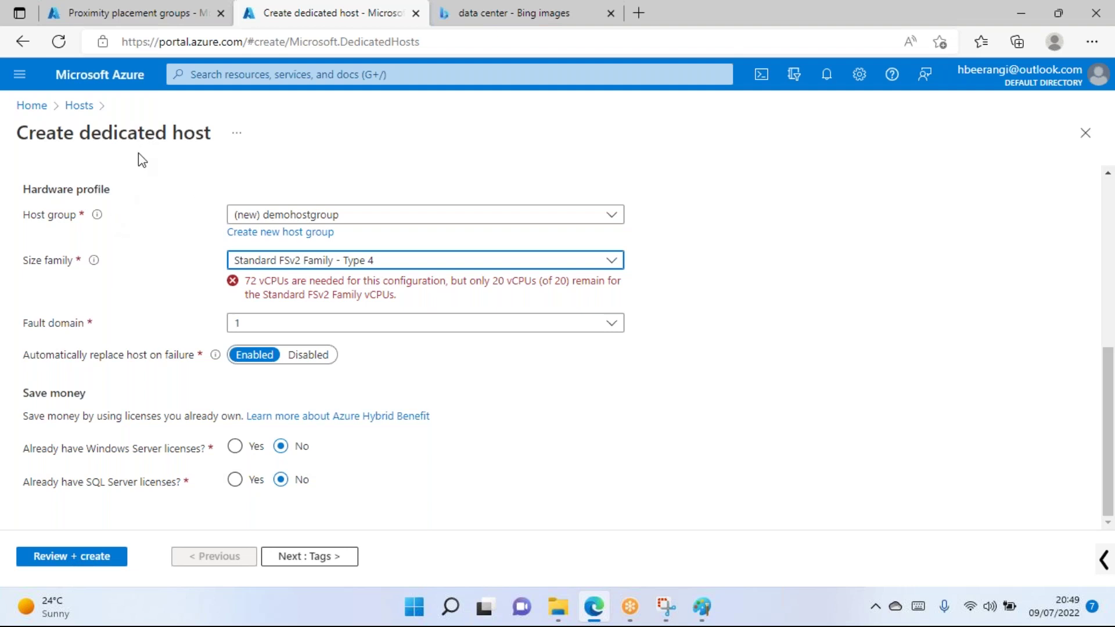
# Return to the portal home in the Proximity placement groups browser tab and open DemoVm1's Configuration page at the Host and Capacity reservations sections.
pyautogui.click(151, 13)
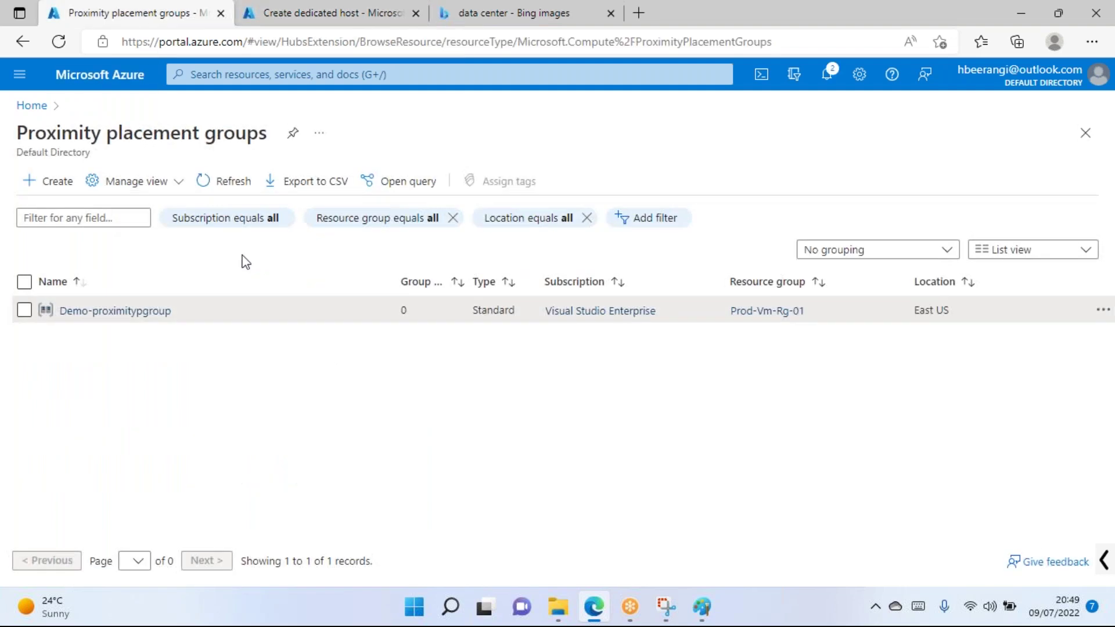
pyautogui.click(32, 106)
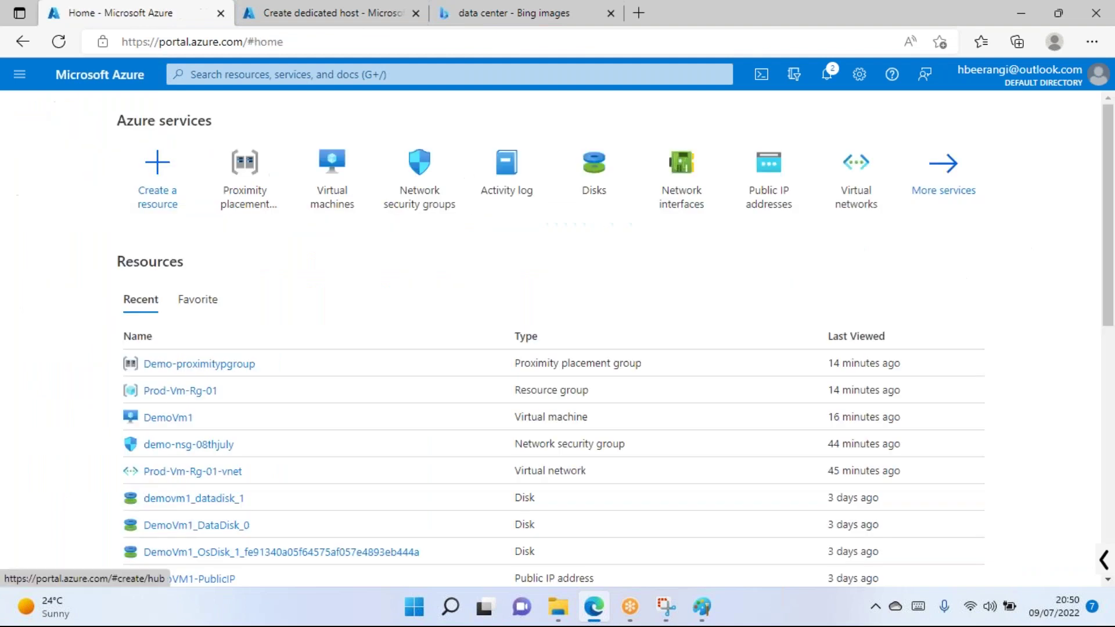
pyautogui.click(175, 418)
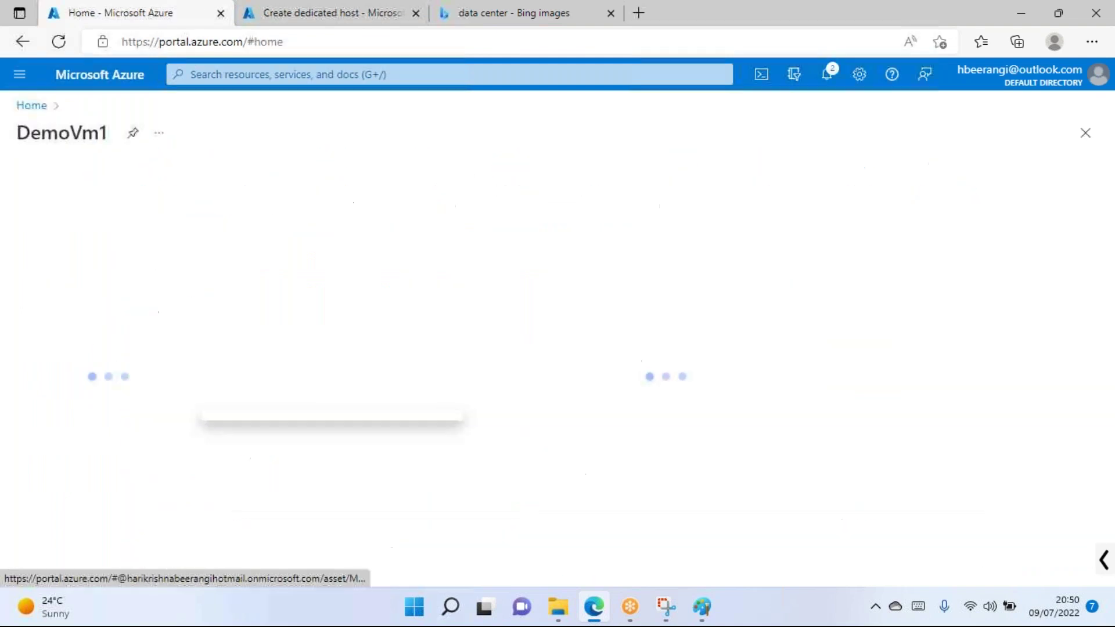
pyautogui.scroll(-6, 125, 465)
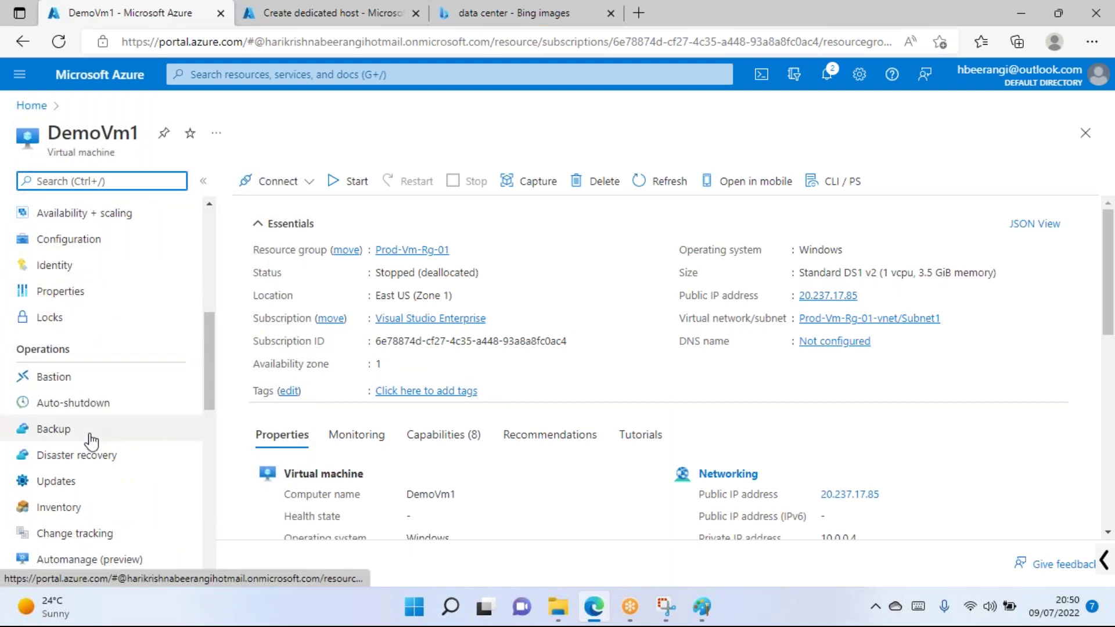
pyautogui.scroll(-1, 91, 435)
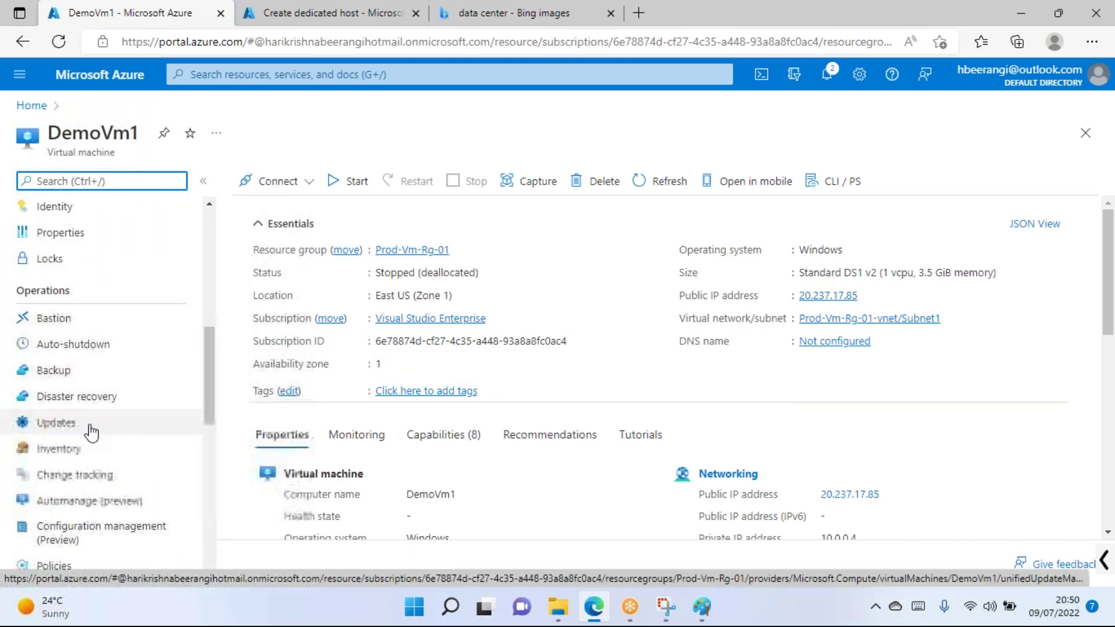
pyautogui.scroll(-4, 90, 433)
pyautogui.scroll(9, 90, 436)
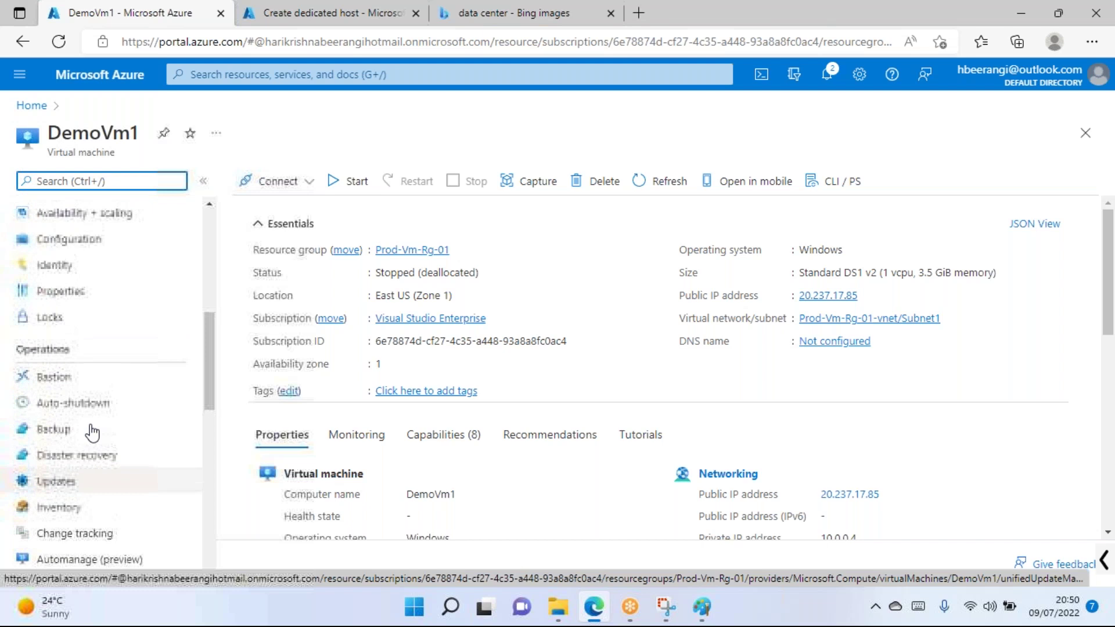
pyautogui.click(93, 473)
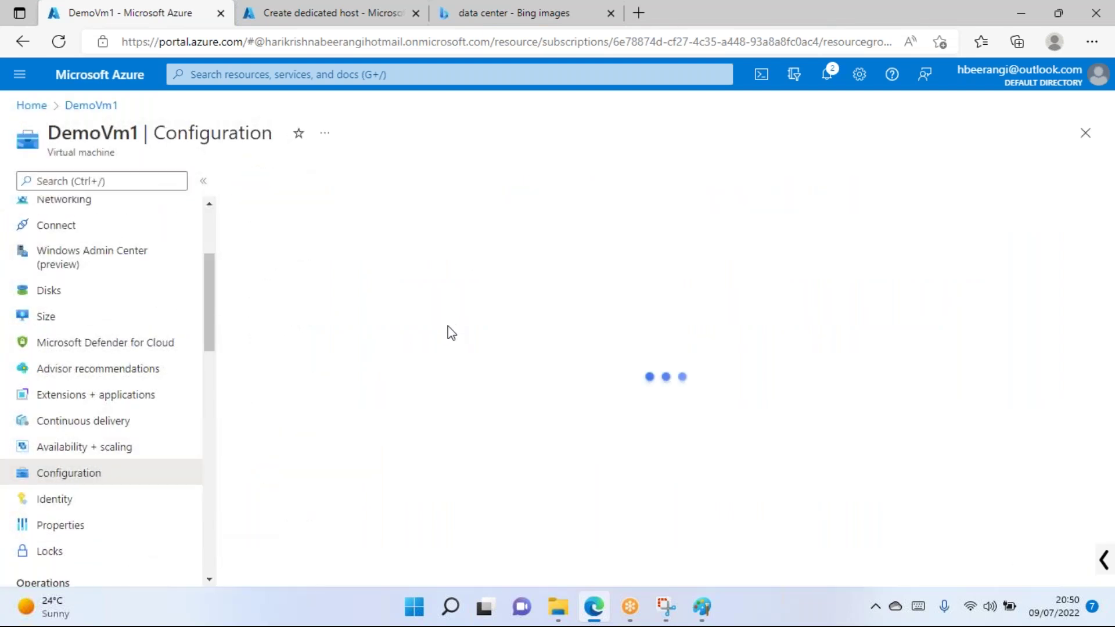
pyautogui.scroll(-3, 368, 407)
pyautogui.scroll(-2, 368, 407)
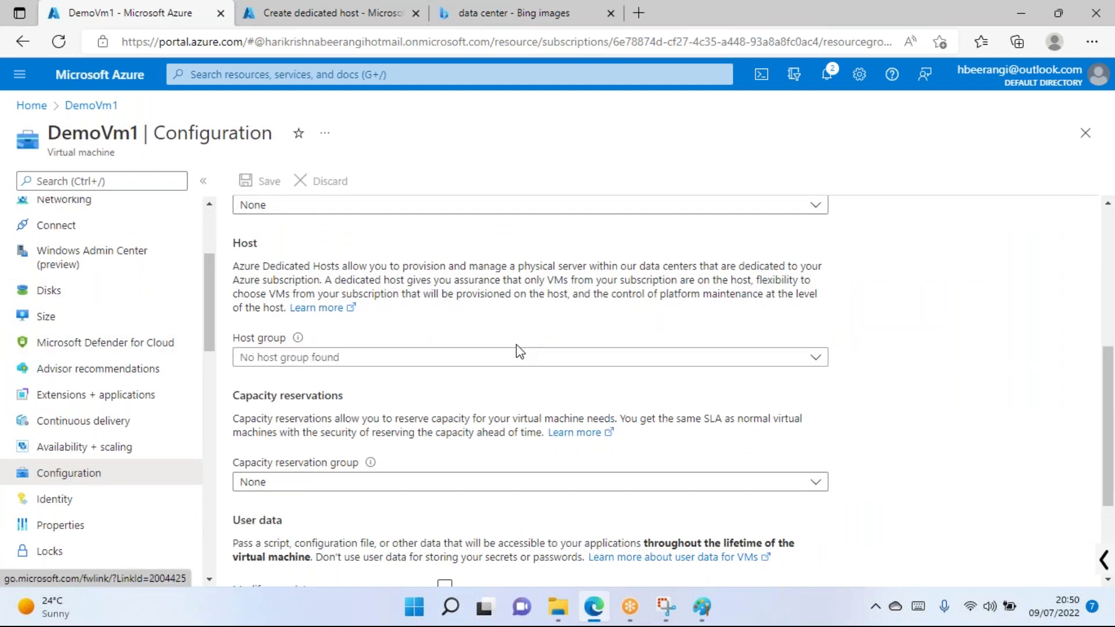
# Switch to the host group sketch in Paint, draw another small gridded server block near the canvas's upper corner, and circle the lower grid.
pyautogui.click(708, 621)
pyautogui.click(749, 543)
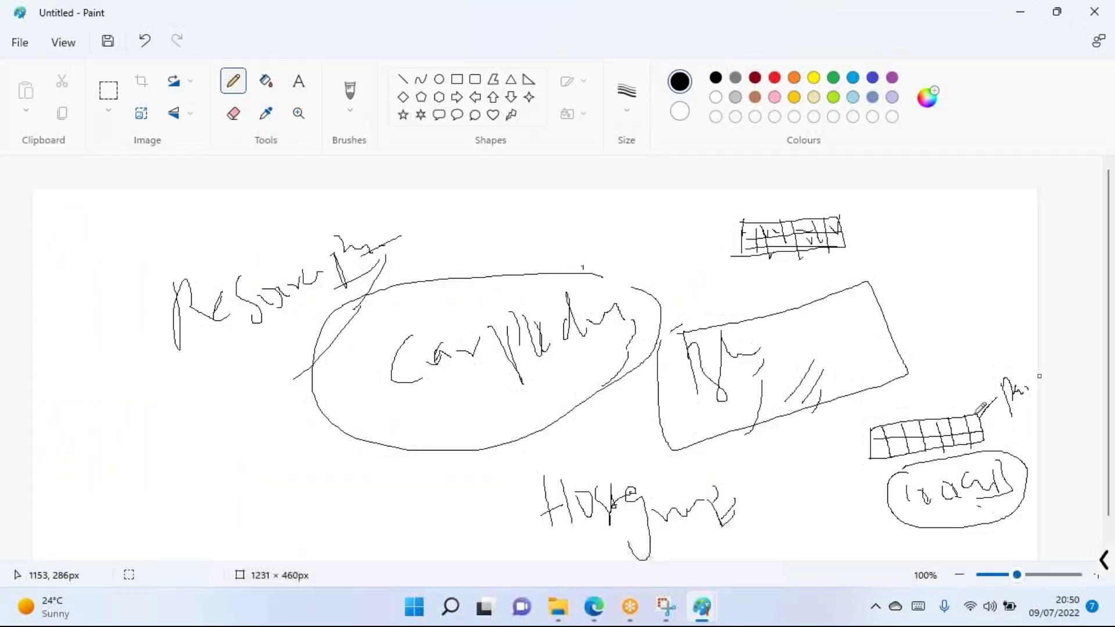
pyautogui.moveTo(951, 347)
pyautogui.mouseDown()
pyautogui.moveTo(969, 400)
pyautogui.moveTo(980, 399)
pyautogui.moveTo(983, 373)
pyautogui.mouseUp()
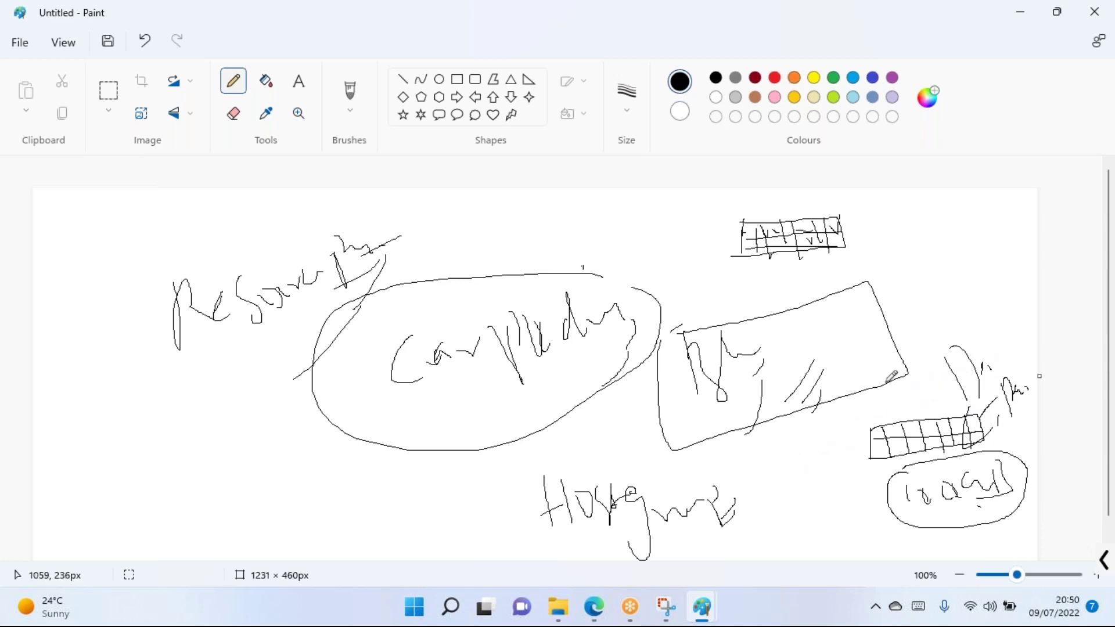
pyautogui.moveTo(921, 226)
pyautogui.mouseDown()
pyautogui.moveTo(934, 278)
pyautogui.moveTo(981, 237)
pyautogui.moveTo(928, 296)
pyautogui.mouseUp()
pyautogui.moveTo(933, 255)
pyautogui.mouseDown()
pyautogui.moveTo(979, 245)
pyautogui.moveTo(957, 225)
pyautogui.moveTo(949, 236)
pyautogui.moveTo(989, 318)
pyautogui.mouseUp()
pyautogui.moveTo(953, 229); pyautogui.dragTo(983, 291)
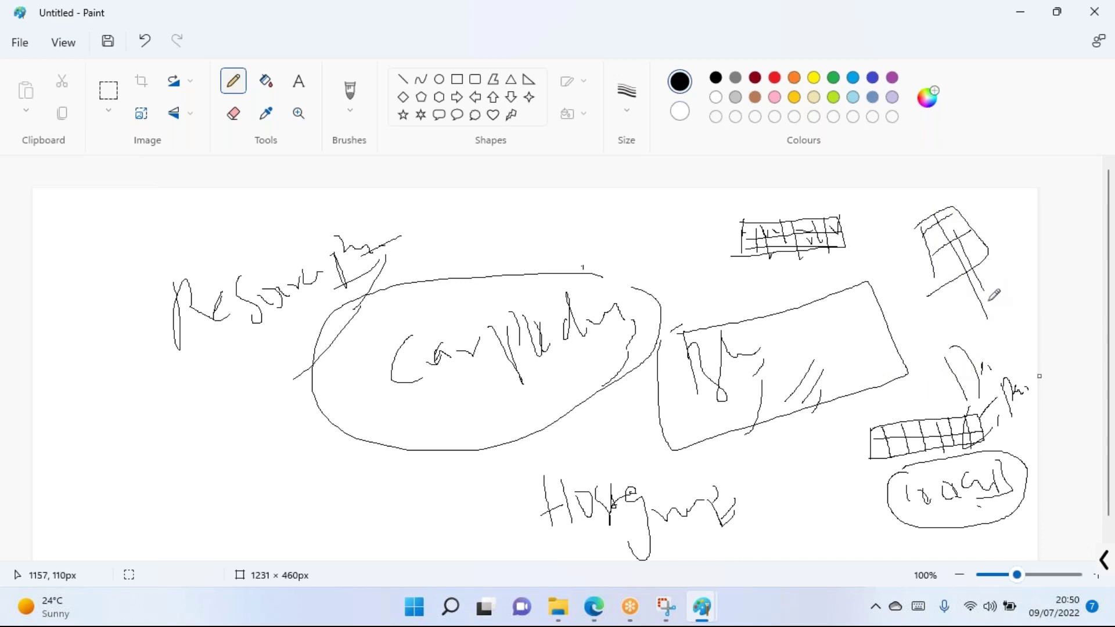
pyautogui.moveTo(872, 410)
pyautogui.mouseDown()
pyautogui.moveTo(1018, 459)
pyautogui.moveTo(870, 413)
pyautogui.mouseUp()
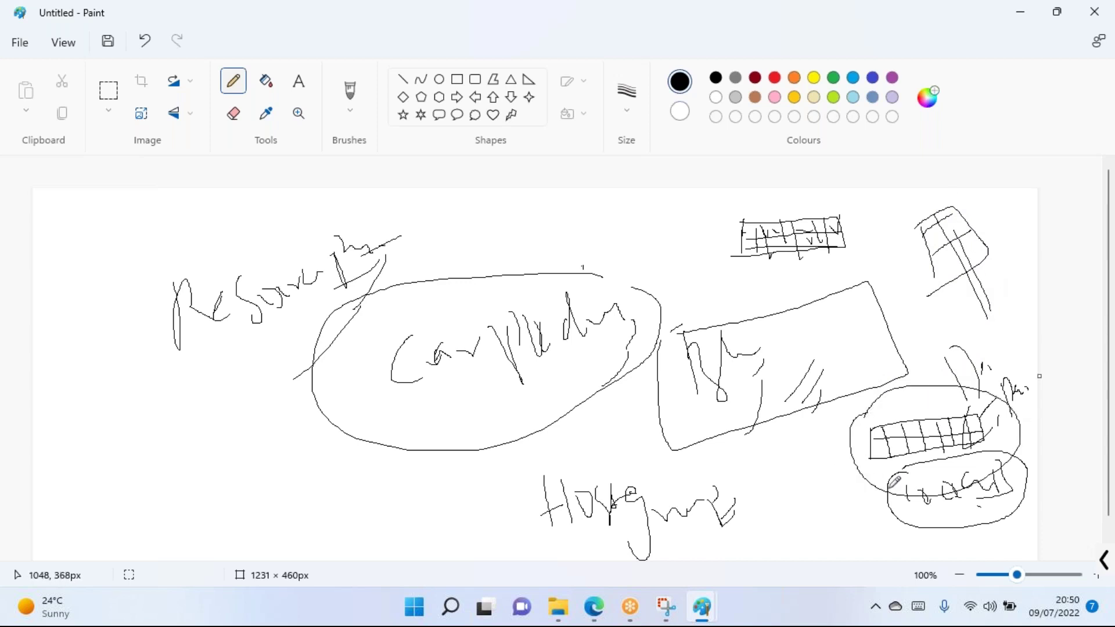
# Switch back to Edge and examine DemoVm1's Host and Capacity reservations settings, including the available capacity reservation groups.
pyautogui.click(1021, 13)
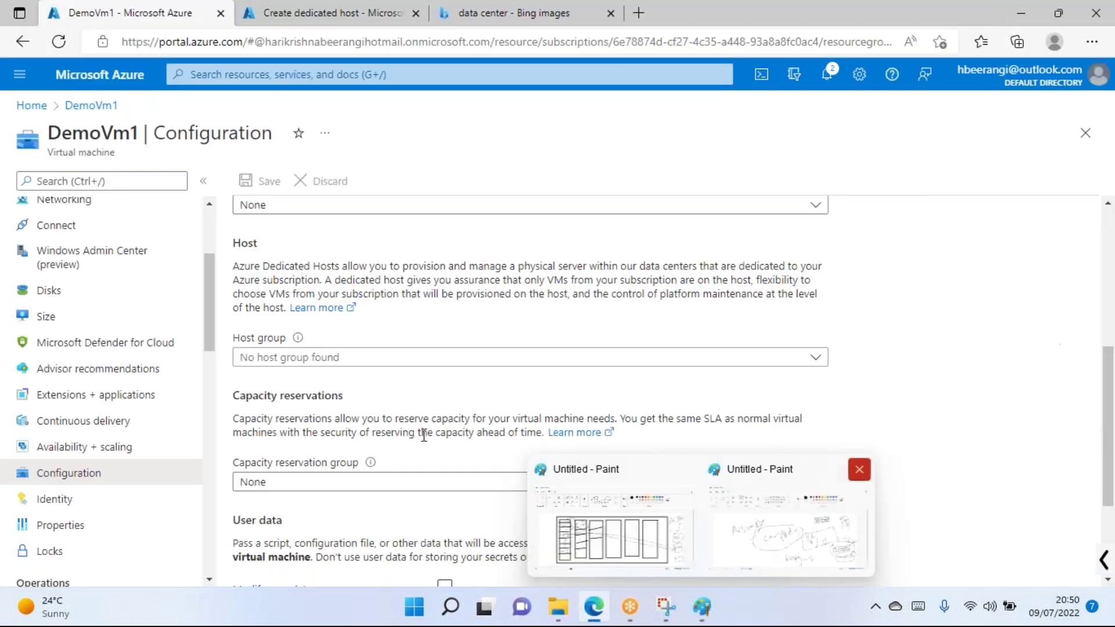
pyautogui.moveTo(237, 238); pyautogui.dragTo(272, 246)
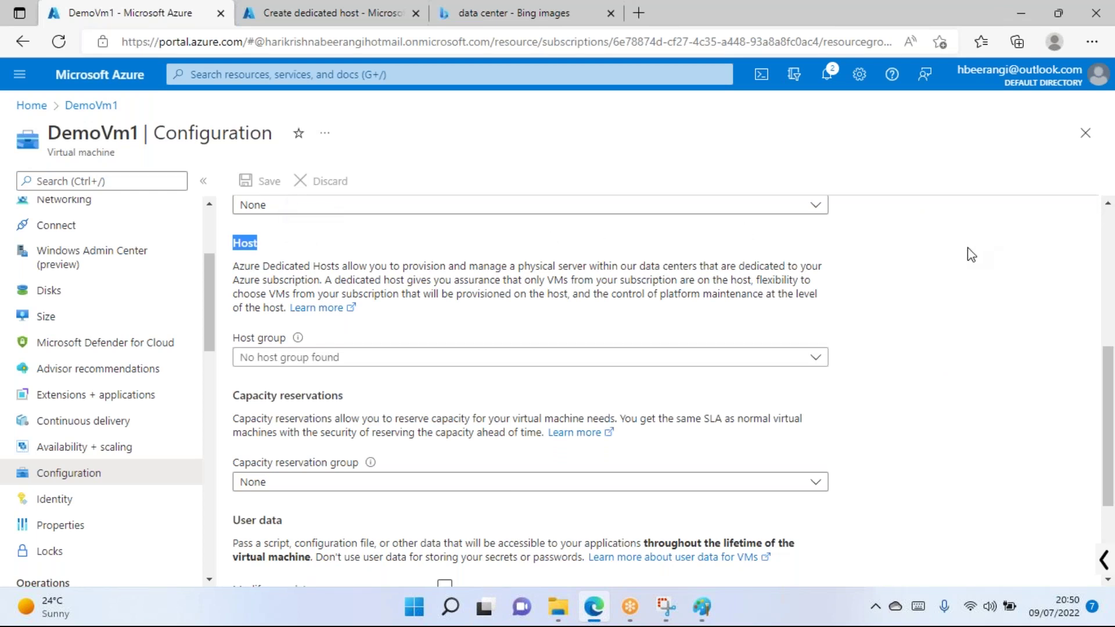
pyautogui.scroll(-3, 929, 245)
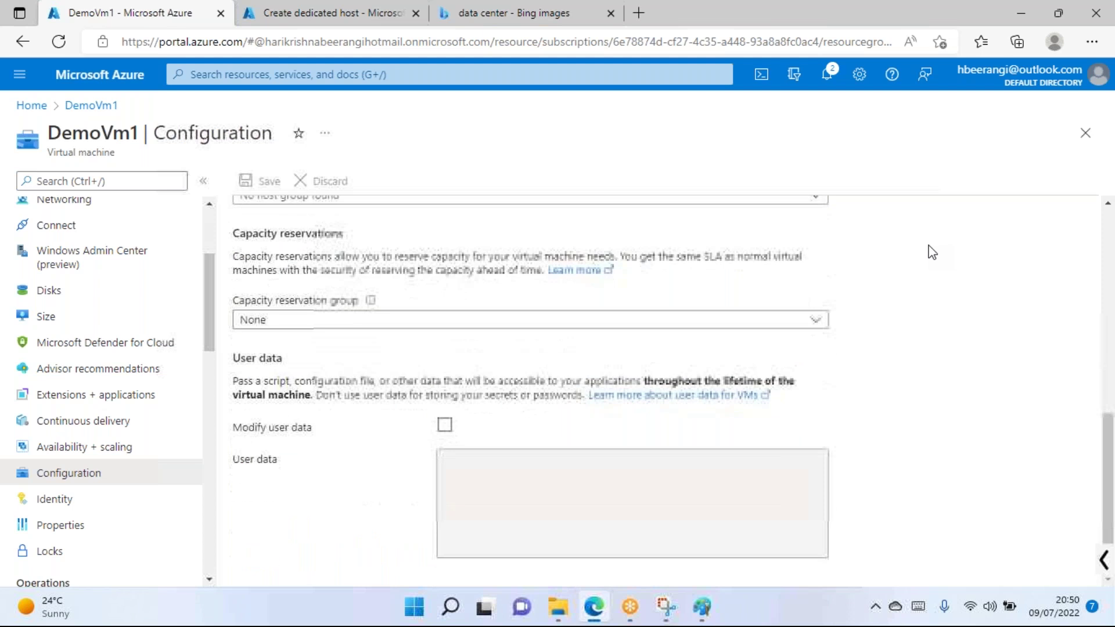
pyautogui.scroll(2, 298, 345)
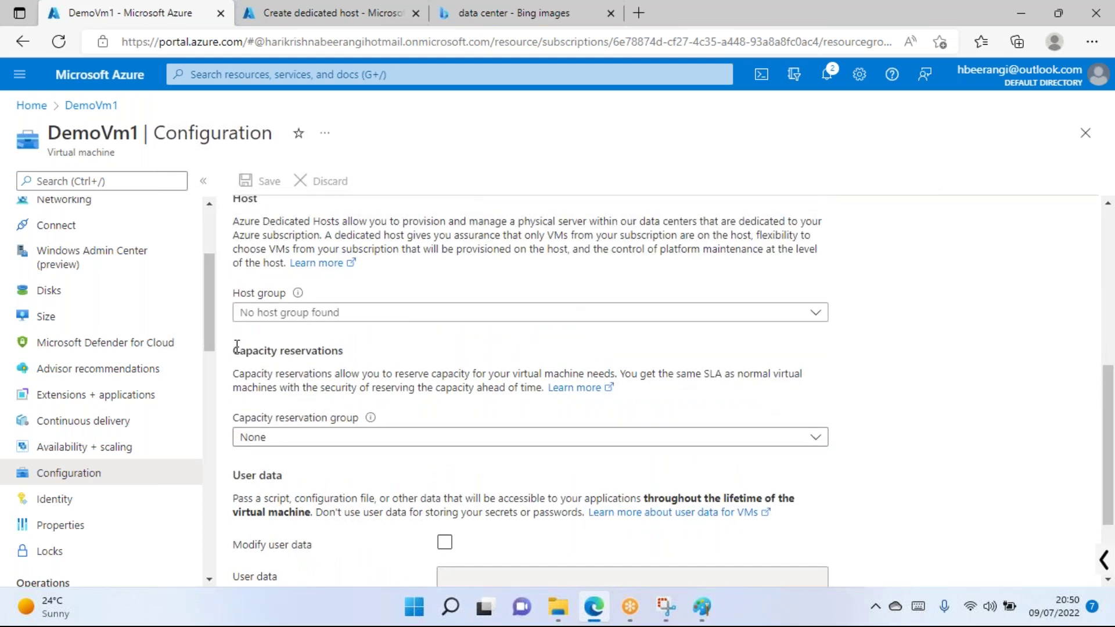
pyautogui.moveTo(243, 351); pyautogui.dragTo(355, 354)
pyautogui.click(363, 343)
pyautogui.click(430, 438)
pyautogui.click(889, 338)
# Review DemoVm1's Overview details and open the virtual machine's Size settings.
pyautogui.scroll(3, 105, 436)
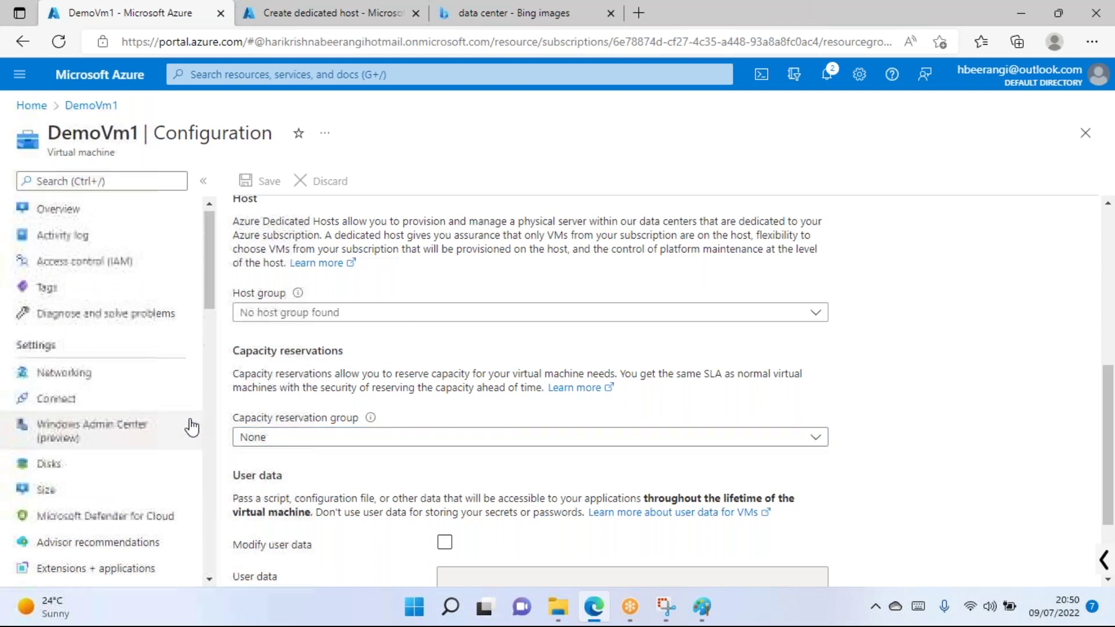
pyautogui.click(139, 215)
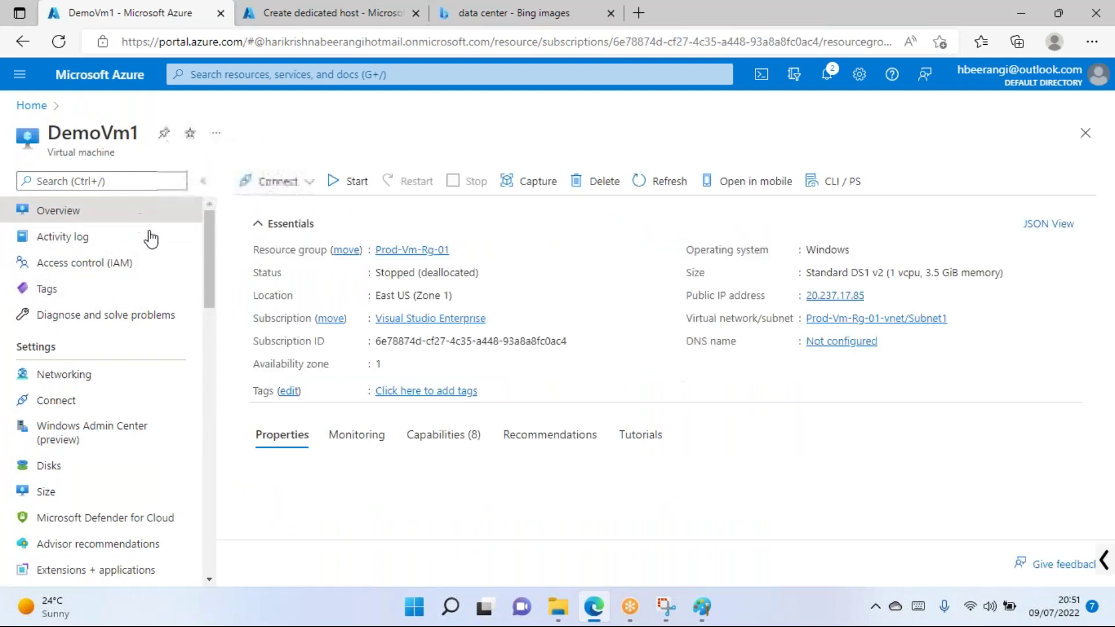
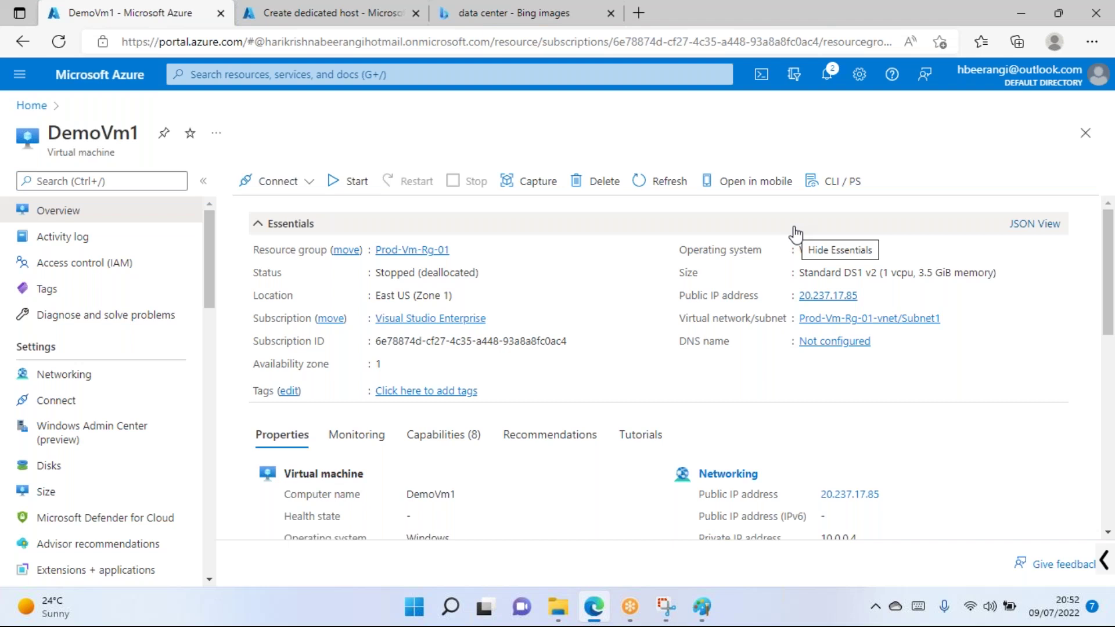
pyautogui.click(100, 493)
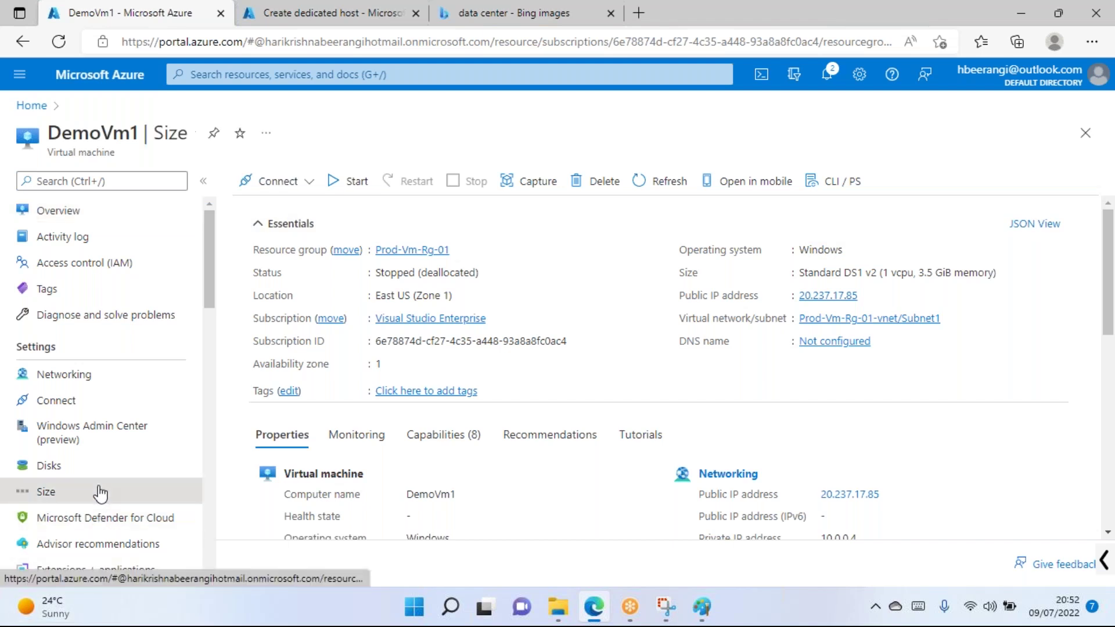
# Look through DemoVm1's VM size series and examine the sizes in the Insufficient quota - family limit group, collapsing it when done.
pyautogui.scroll(-4, 419, 374)
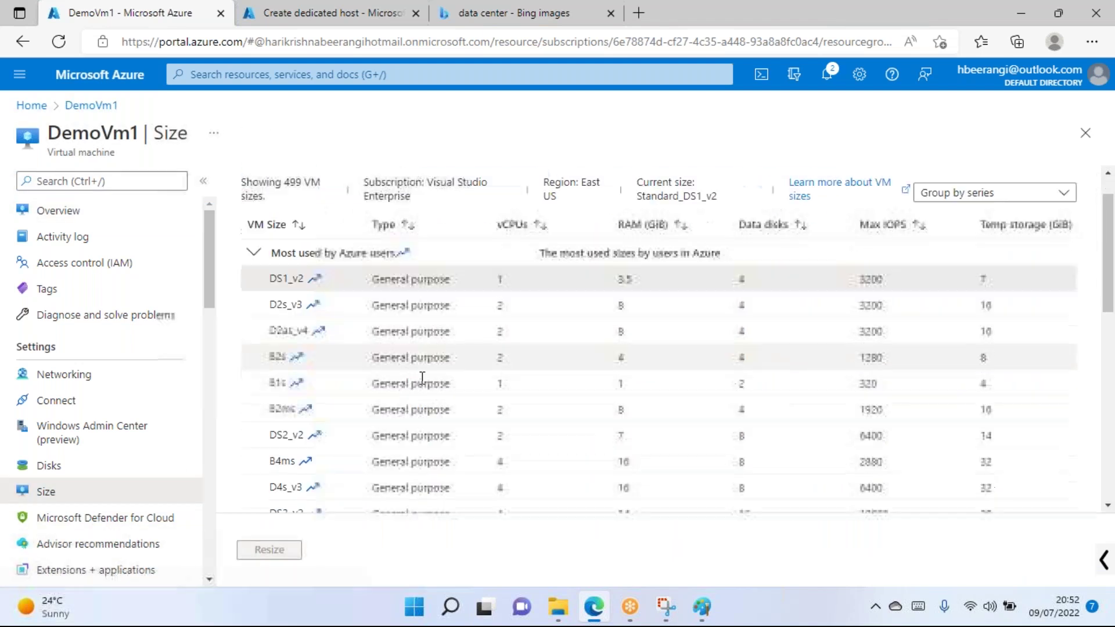
pyautogui.scroll(-4, 307, 329)
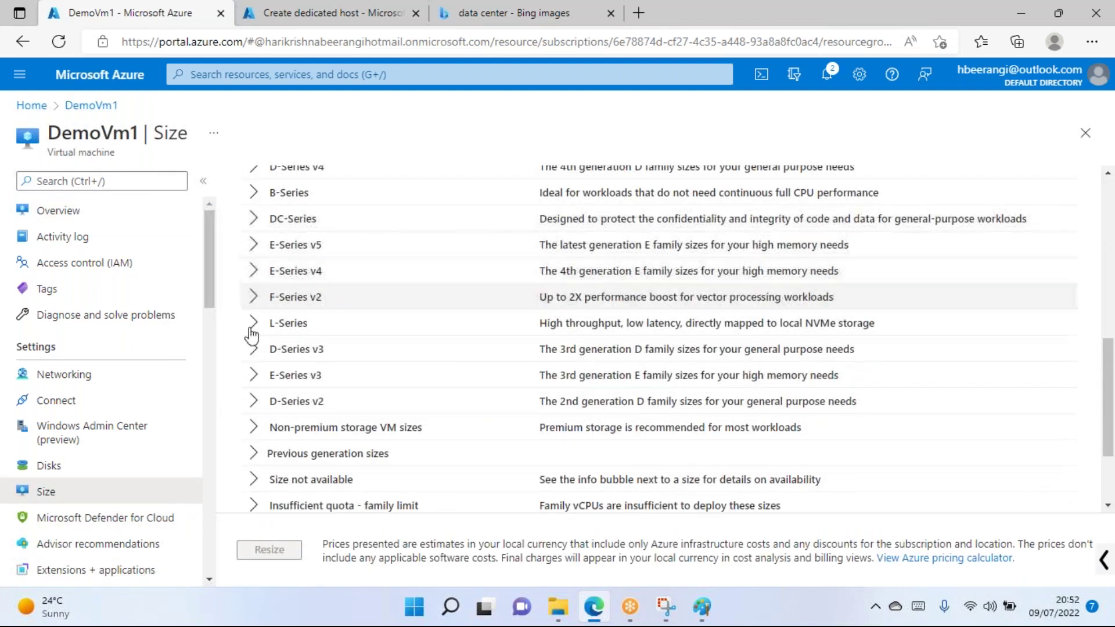
pyautogui.scroll(1, 262, 294)
pyautogui.scroll(-3, 262, 349)
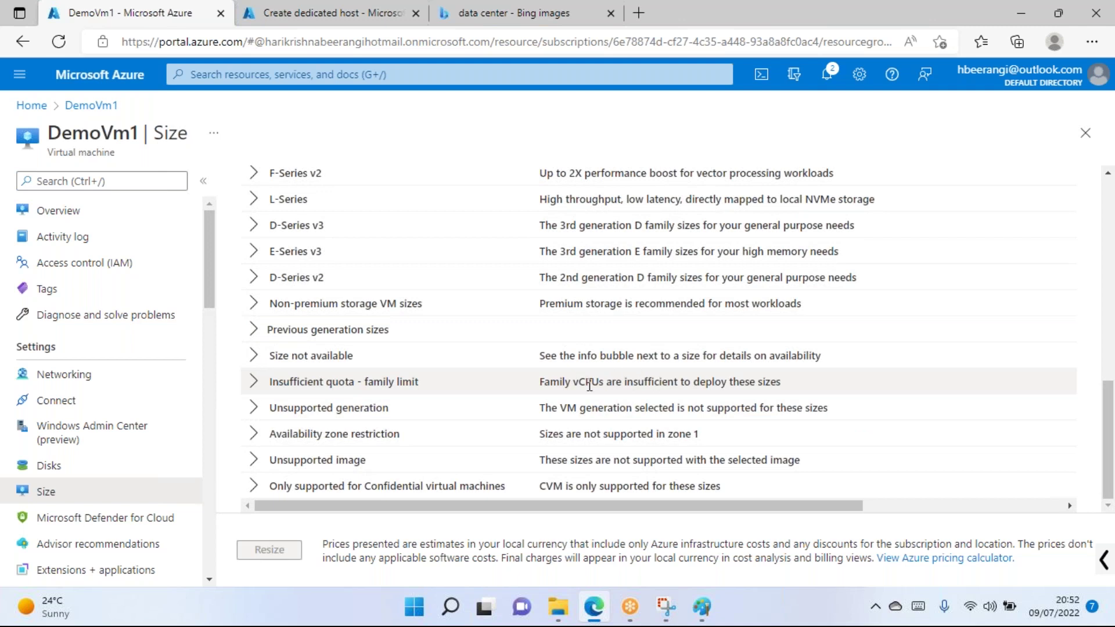
pyautogui.click(253, 382)
pyautogui.click(256, 378)
pyautogui.click(254, 383)
pyautogui.scroll(-1, 407, 470)
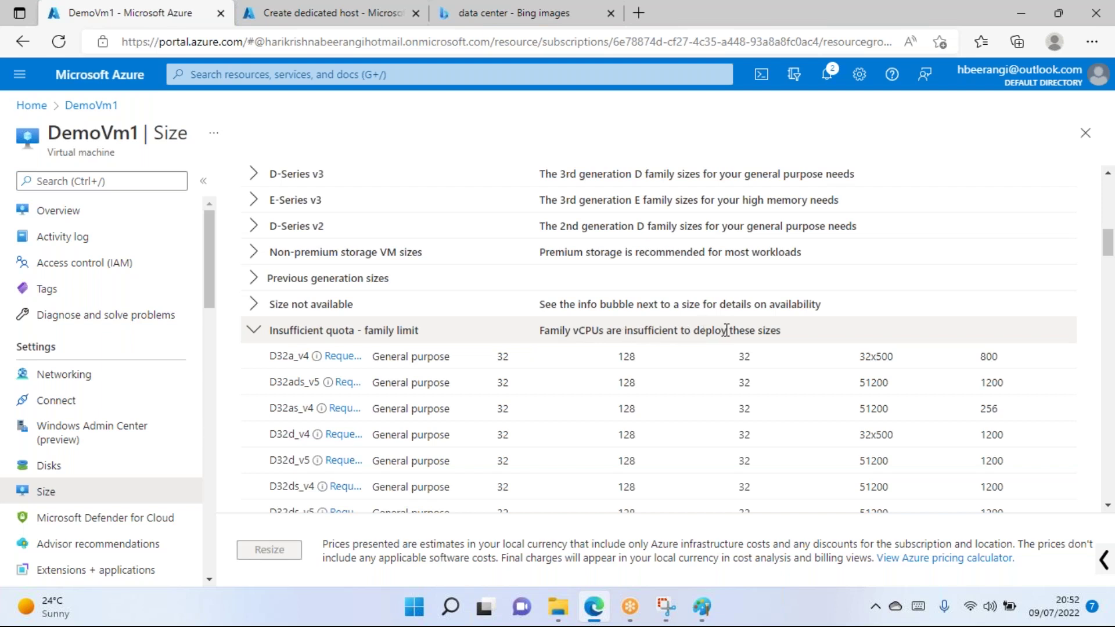
pyautogui.scroll(-4, 691, 418)
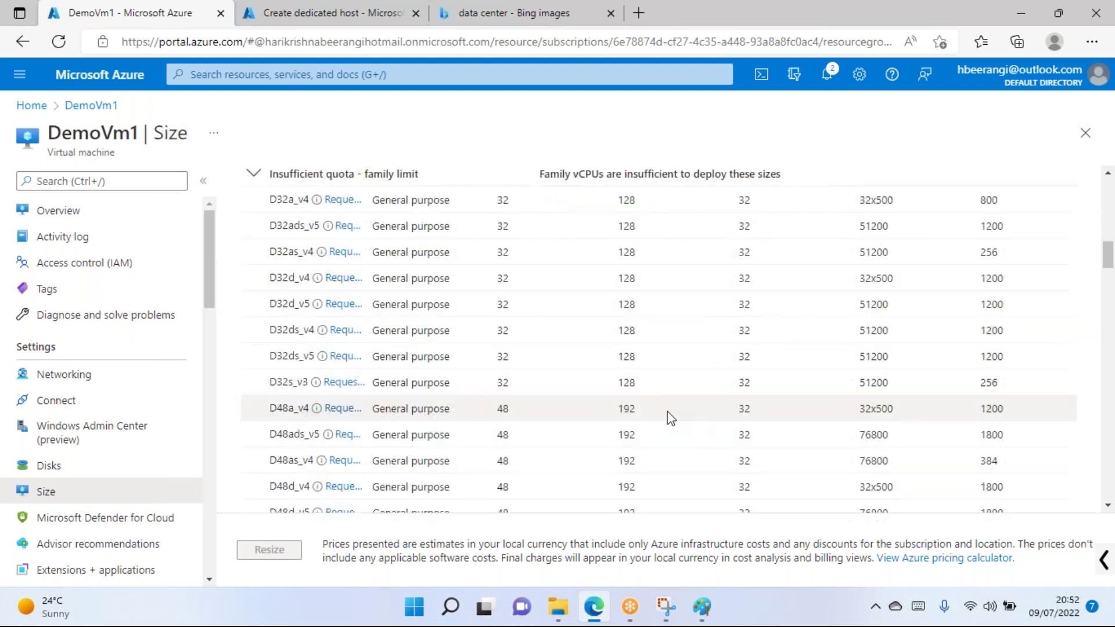
pyautogui.scroll(5, 620, 435)
pyautogui.scroll(3, 571, 455)
pyautogui.scroll(-4, 407, 418)
pyautogui.click(254, 383)
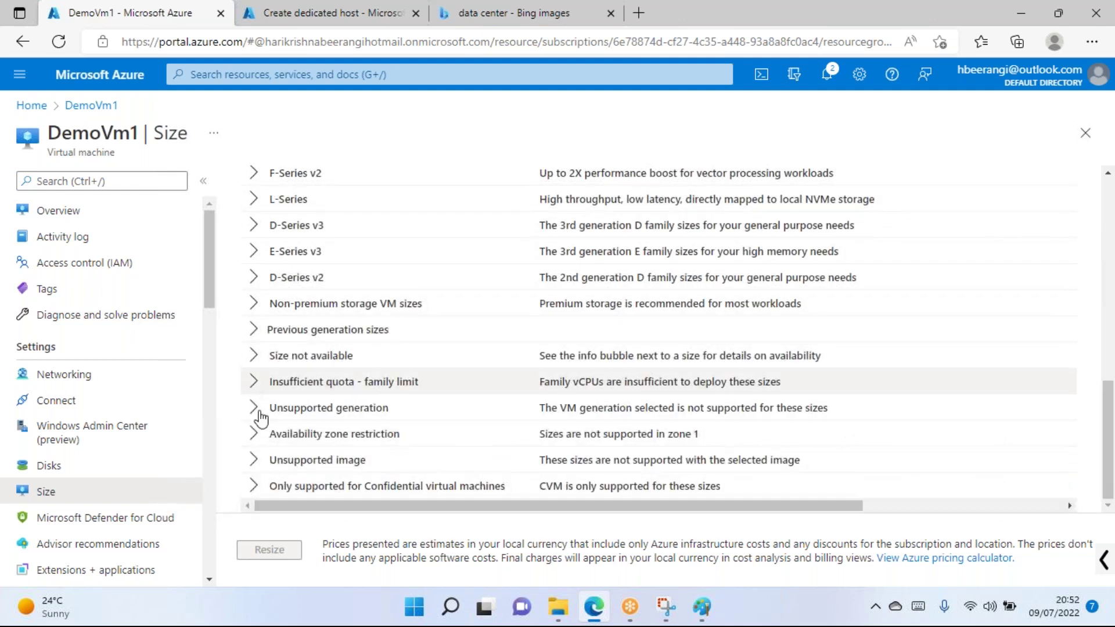
# Expand the E-Series v5 group and examine its sizes, highlighting the RAM value of E8-2ds_v5.
pyautogui.scroll(3, 398, 373)
pyautogui.click(254, 282)
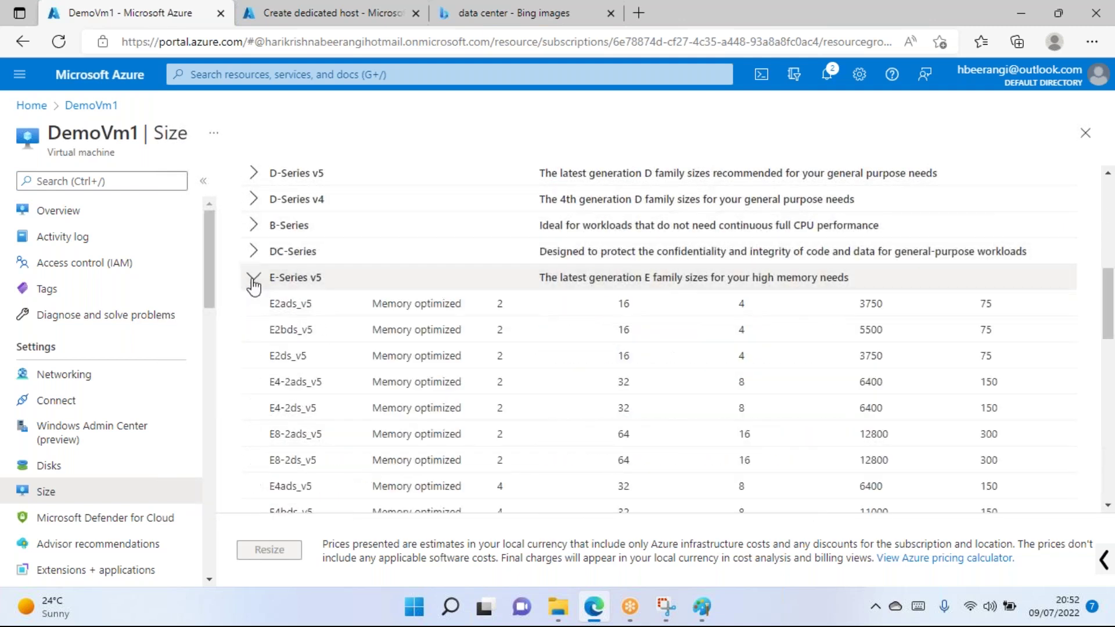
pyautogui.scroll(-5, 476, 366)
pyautogui.scroll(-1, 477, 372)
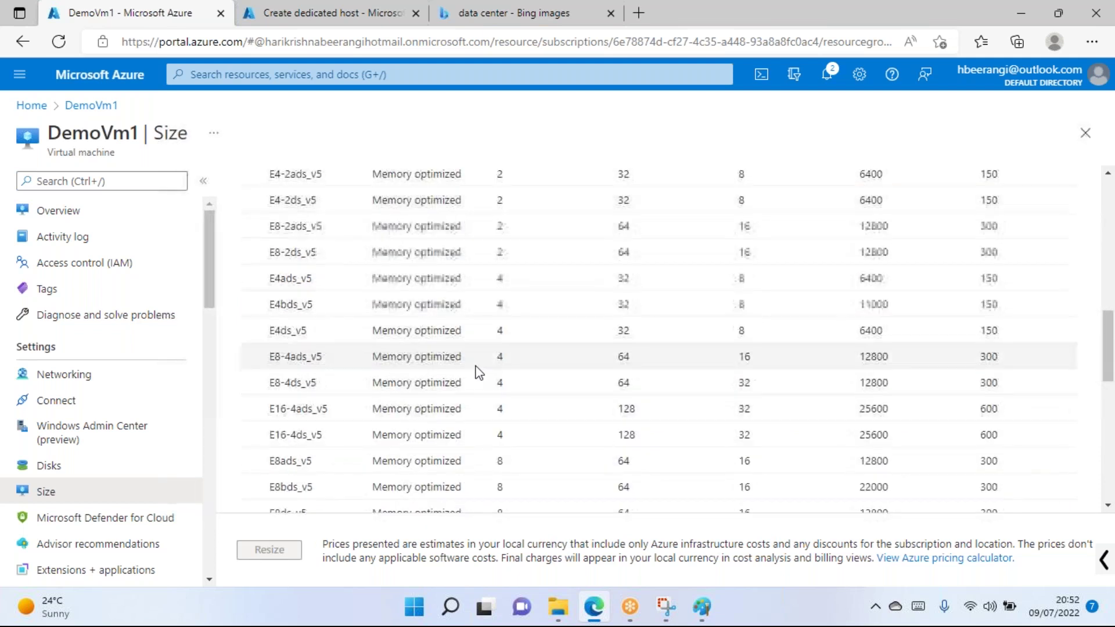
pyautogui.scroll(4, 475, 348)
pyautogui.scroll(-5, 482, 348)
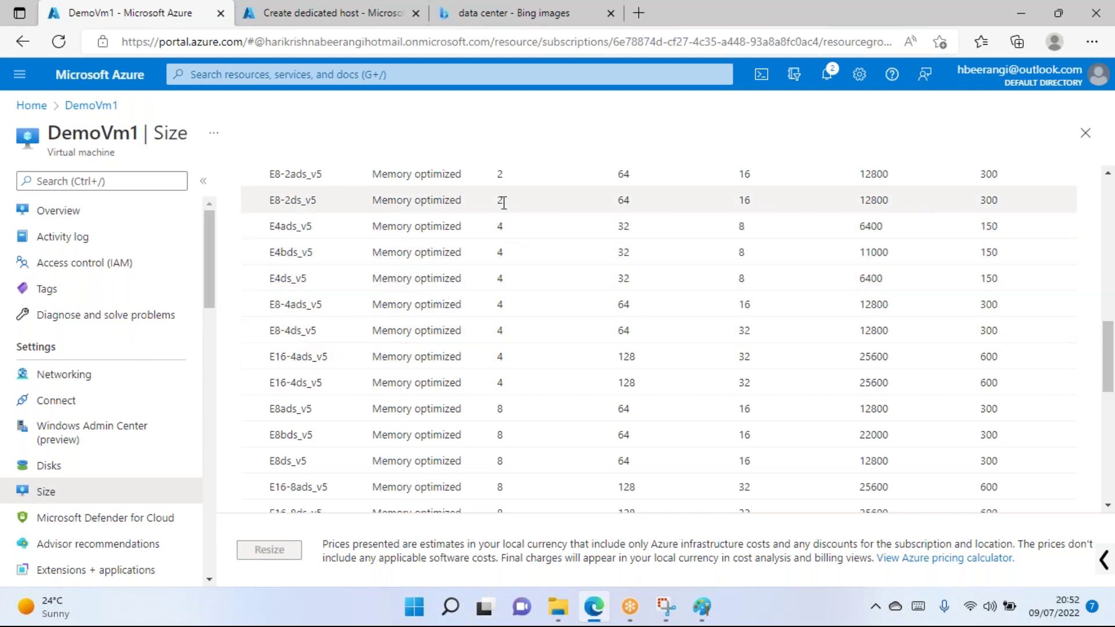
pyautogui.moveTo(618, 200); pyautogui.dragTo(626, 196)
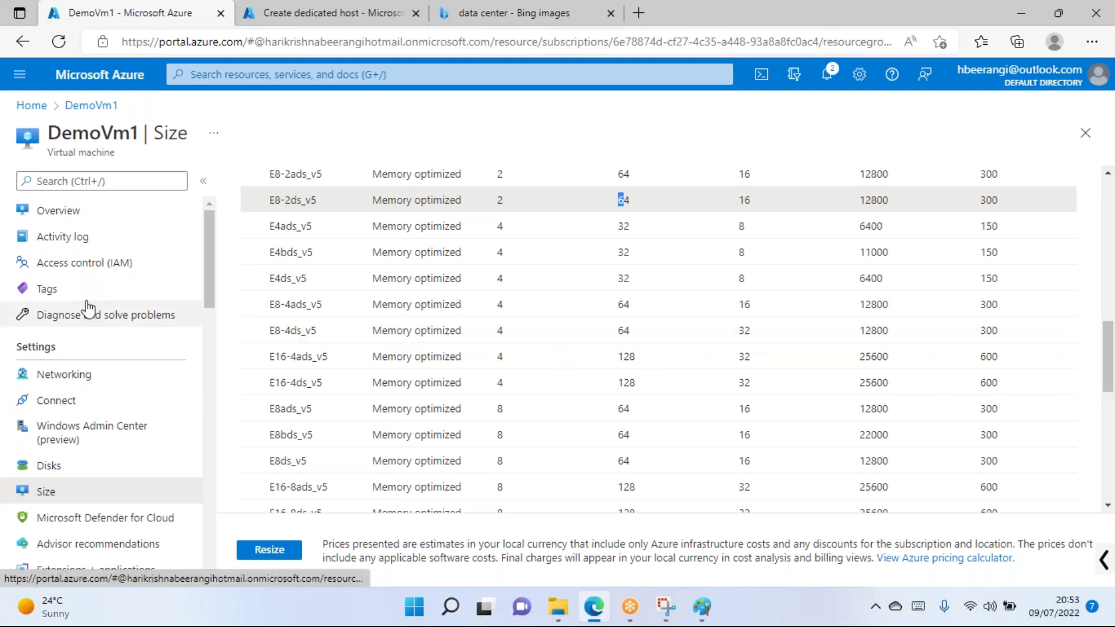
# Open DemoVm1's Configuration page and review the Capacity reservations description, highlighting its opening words.
pyautogui.scroll(-3, 133, 357)
pyautogui.click(94, 472)
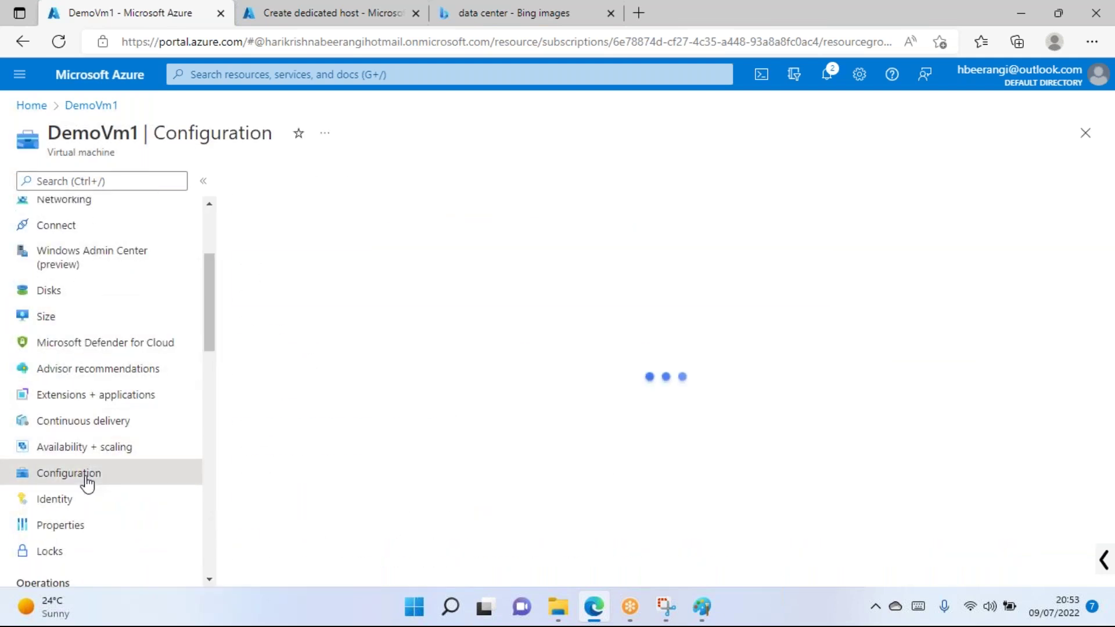
pyautogui.scroll(-7, 829, 366)
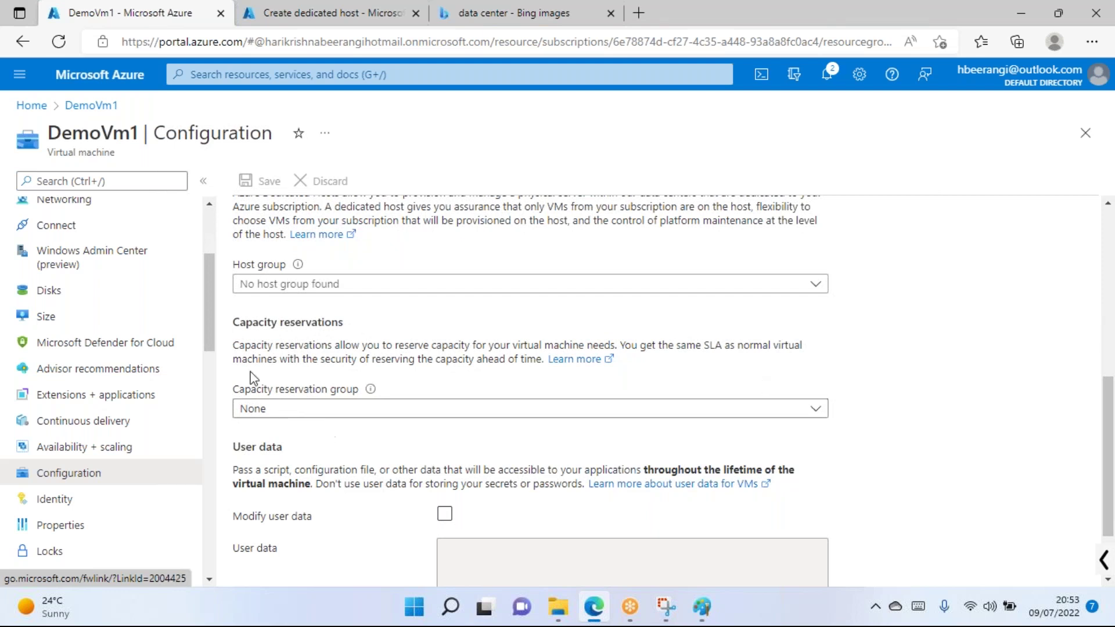
pyautogui.moveTo(234, 345); pyautogui.dragTo(464, 341)
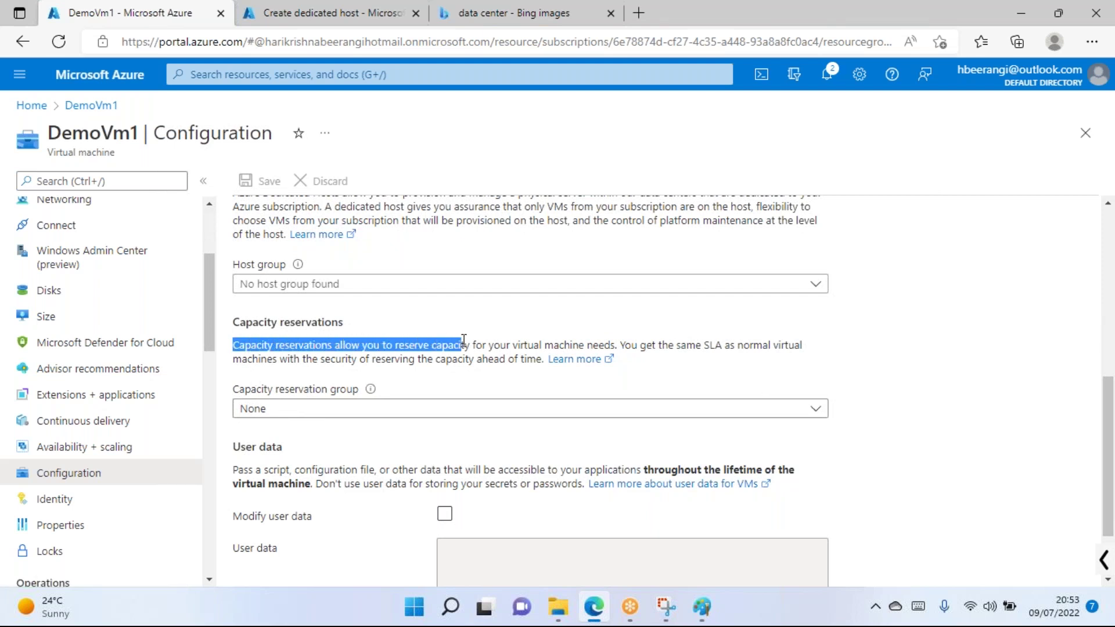
pyautogui.scroll(2, 482, 317)
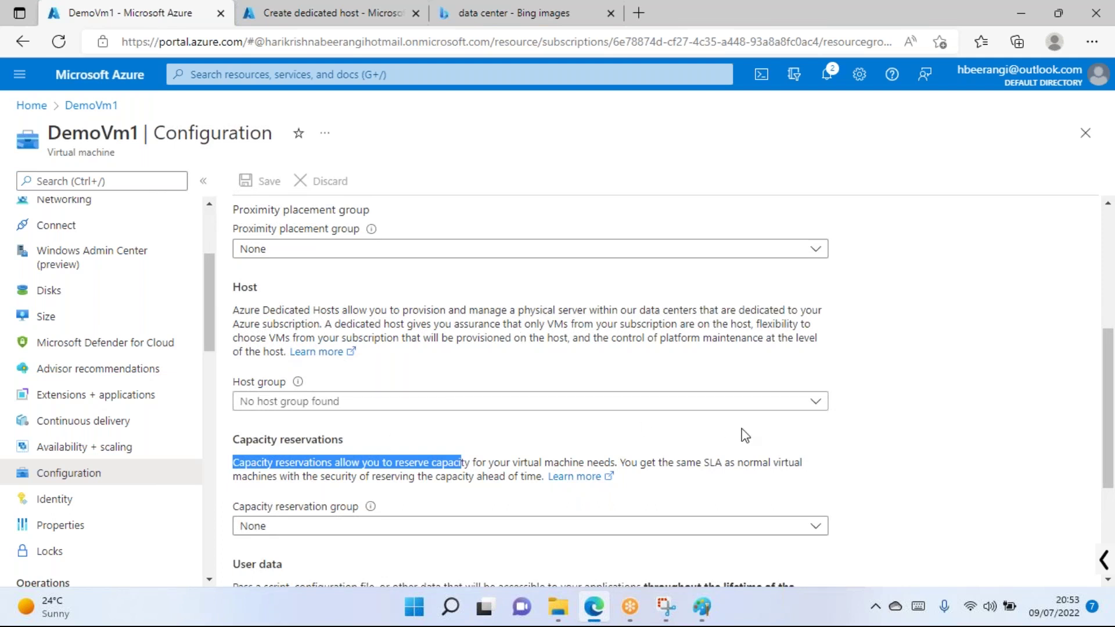
pyautogui.scroll(-1, 748, 436)
pyautogui.scroll(-1, 747, 398)
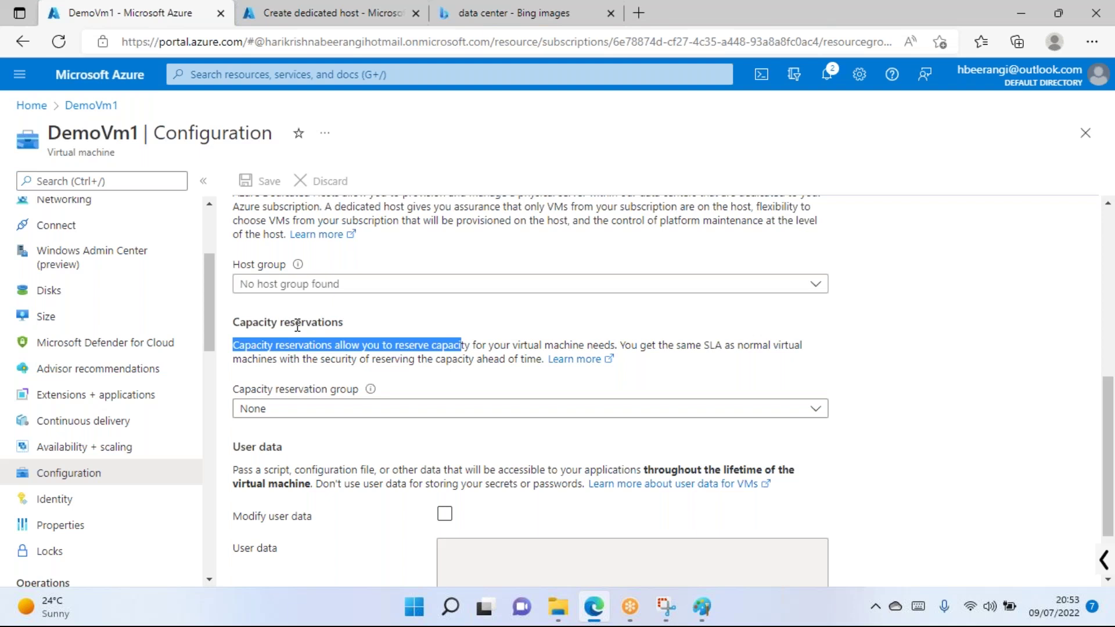
# Return to DemoVm1's Overview and highlight the vCPU and memory figures of its current size.
pyautogui.scroll(3, 50, 294)
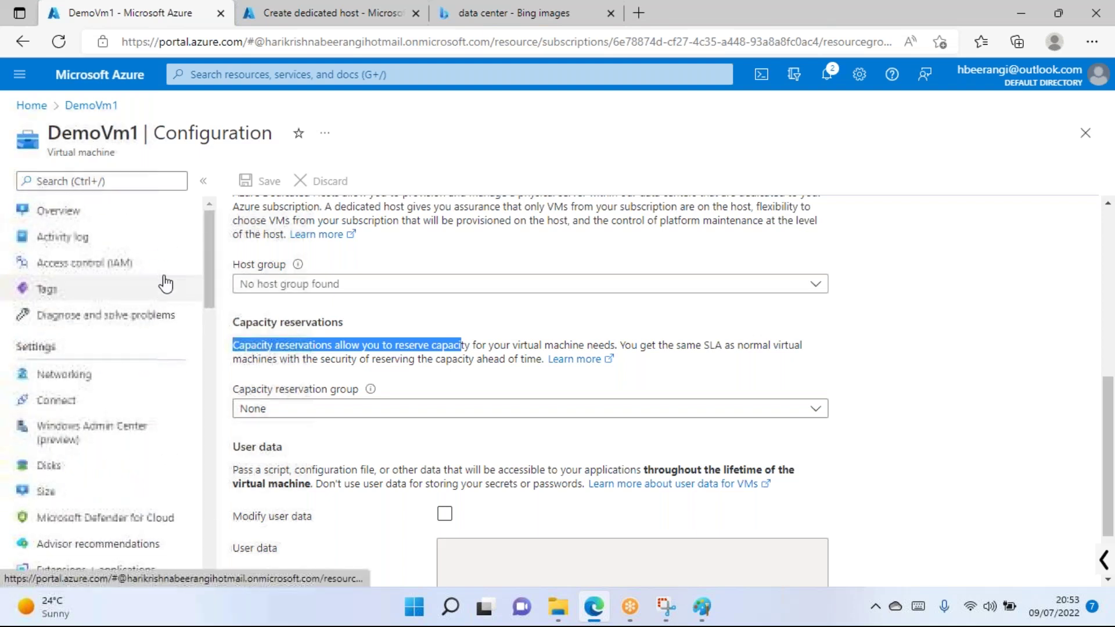
pyautogui.click(104, 219)
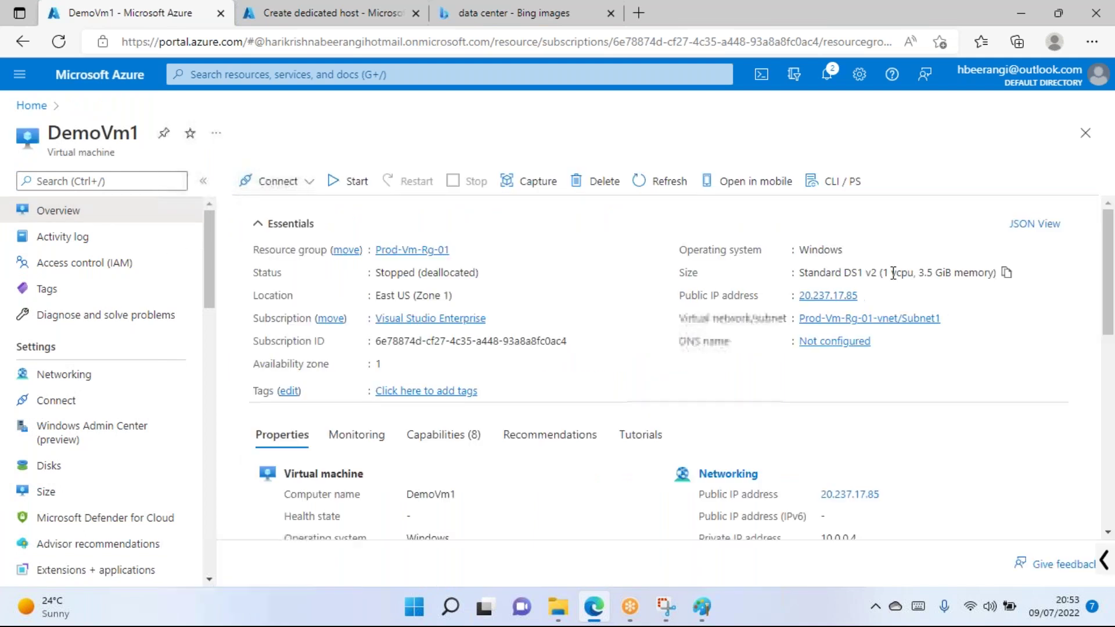
pyautogui.moveTo(953, 273); pyautogui.dragTo(918, 273)
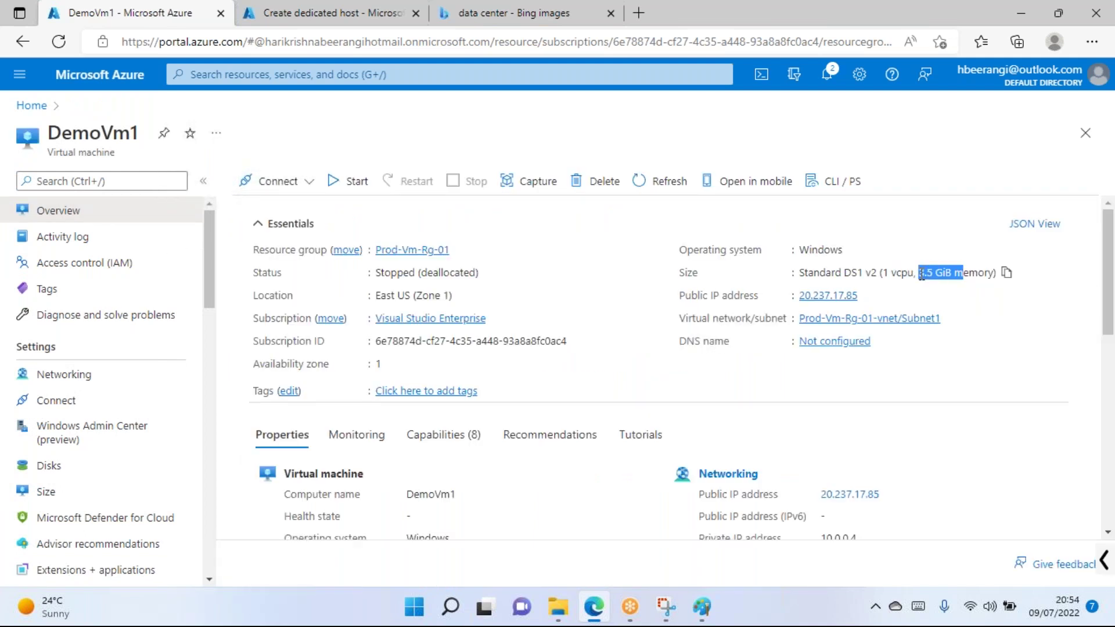
pyautogui.doubleClick(902, 273)
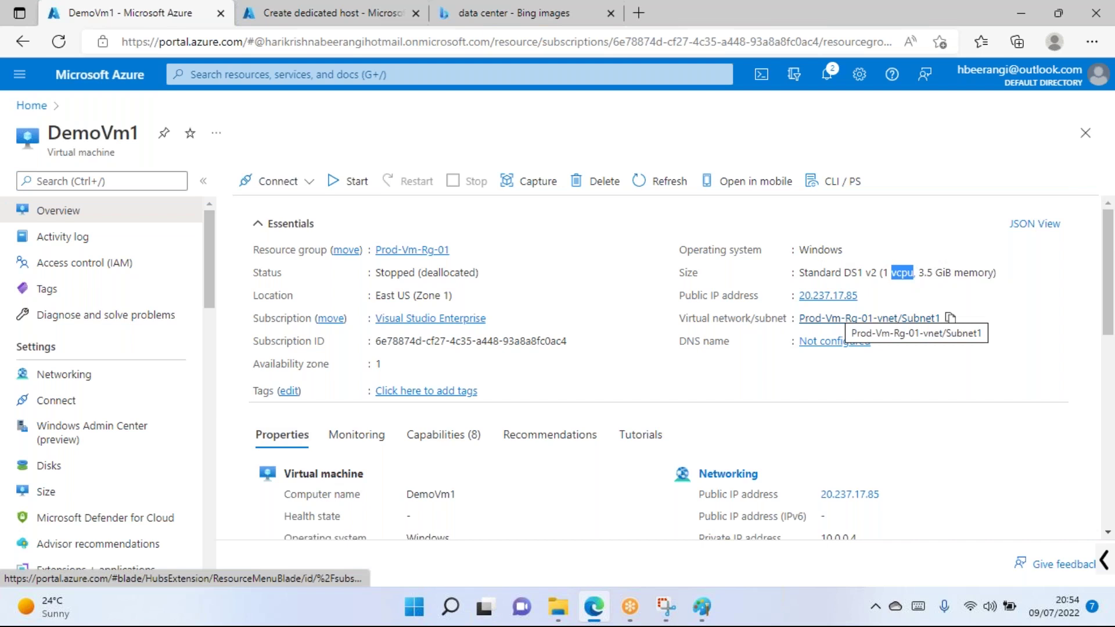
pyautogui.moveTo(888, 273); pyautogui.dragTo(945, 273)
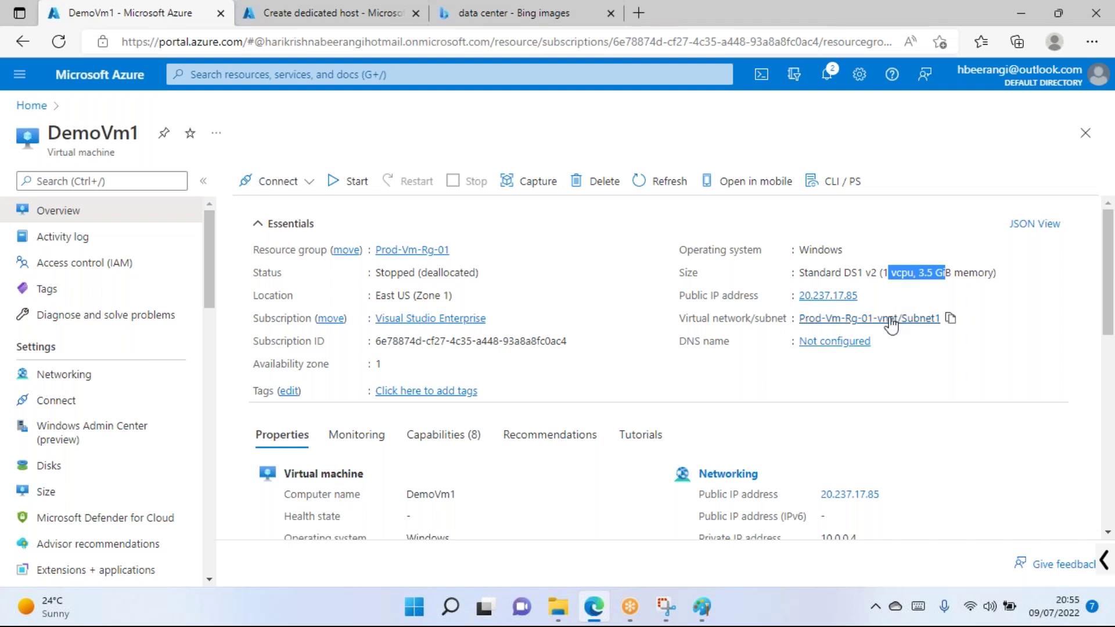
# Reopen DemoVm1's Configuration page and review the Proximity placement group, Host and Capacity reservations sections down to User data.
pyautogui.scroll(-5, 106, 465)
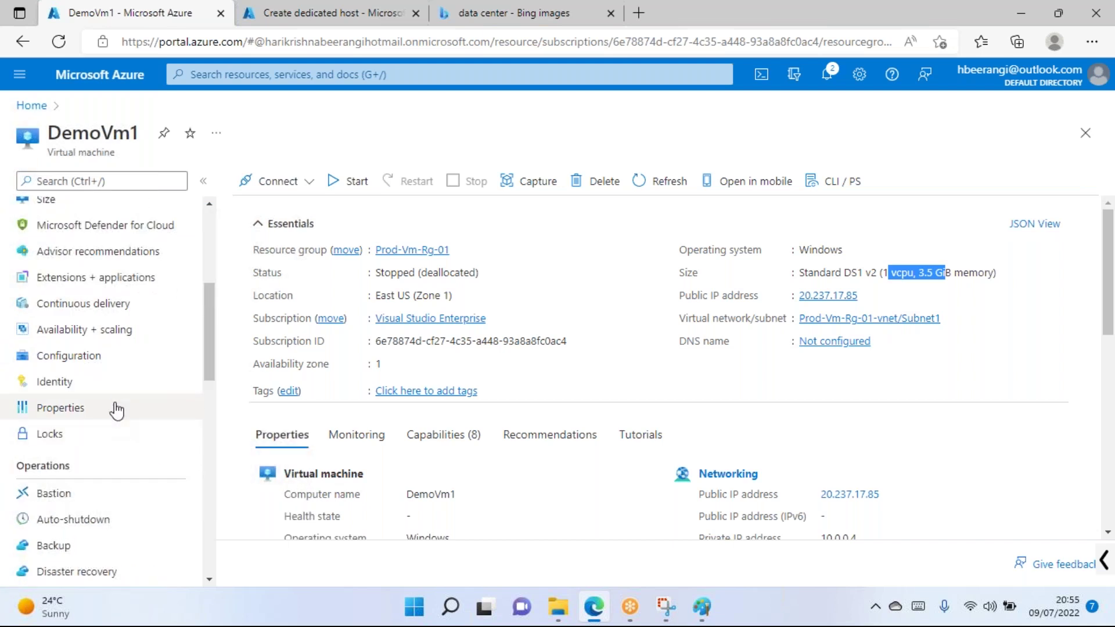
pyautogui.click(88, 357)
pyautogui.scroll(-8, 369, 366)
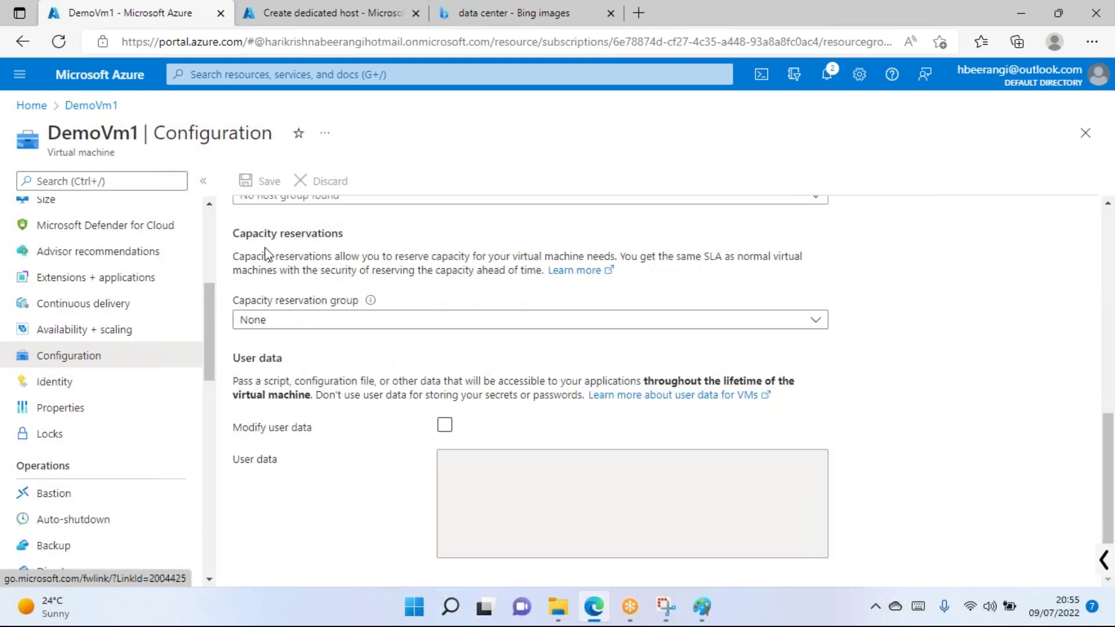
pyautogui.scroll(4, 383, 290)
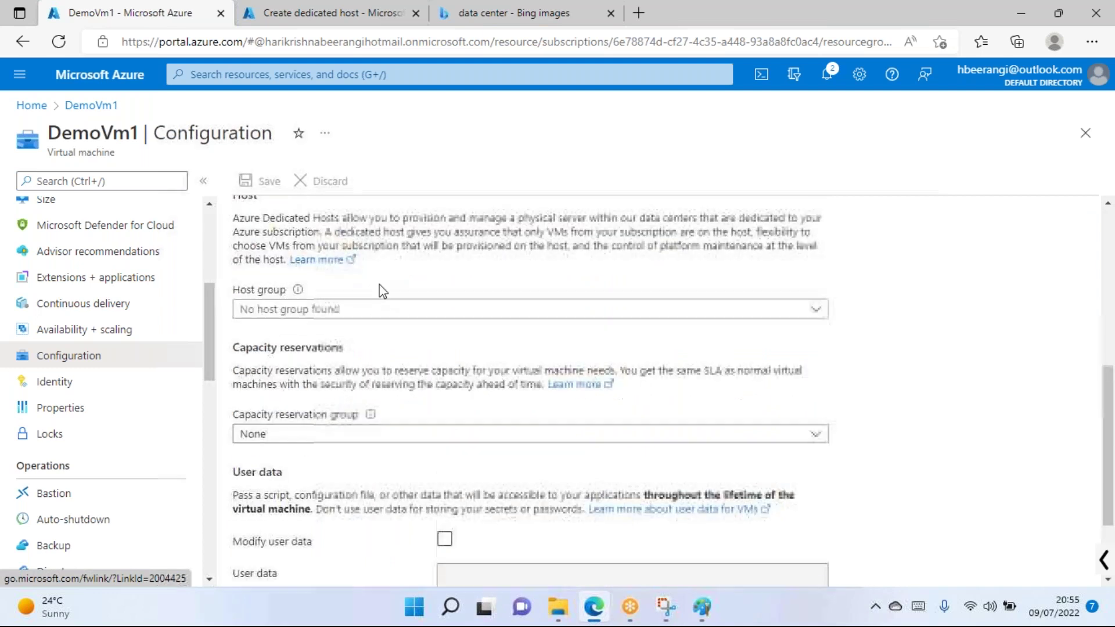
pyautogui.scroll(1, 360, 294)
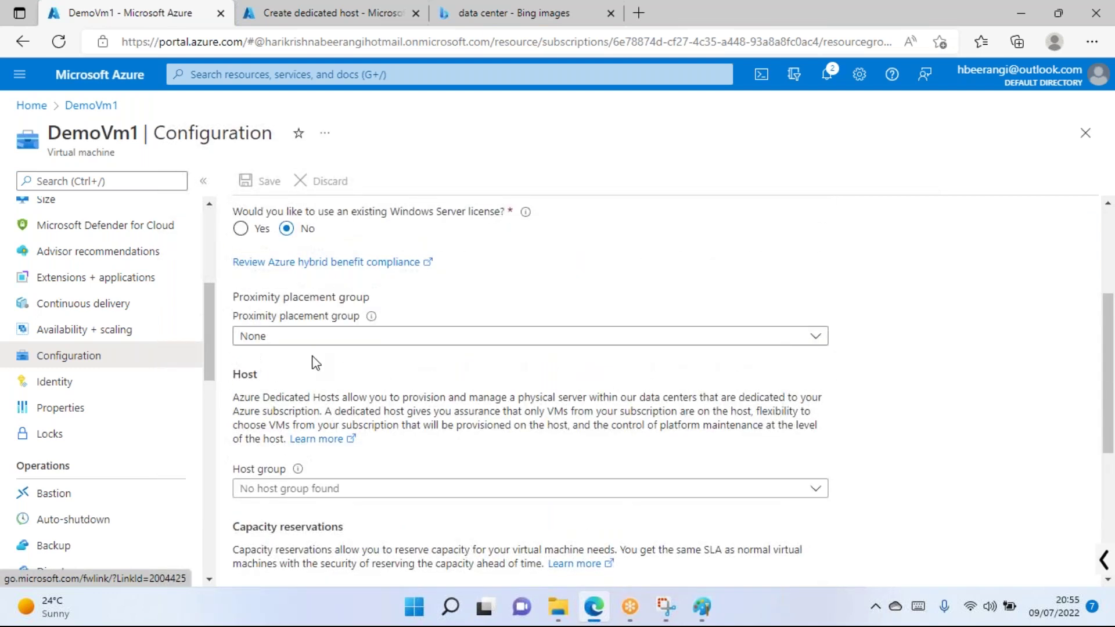
pyautogui.scroll(-5, 311, 361)
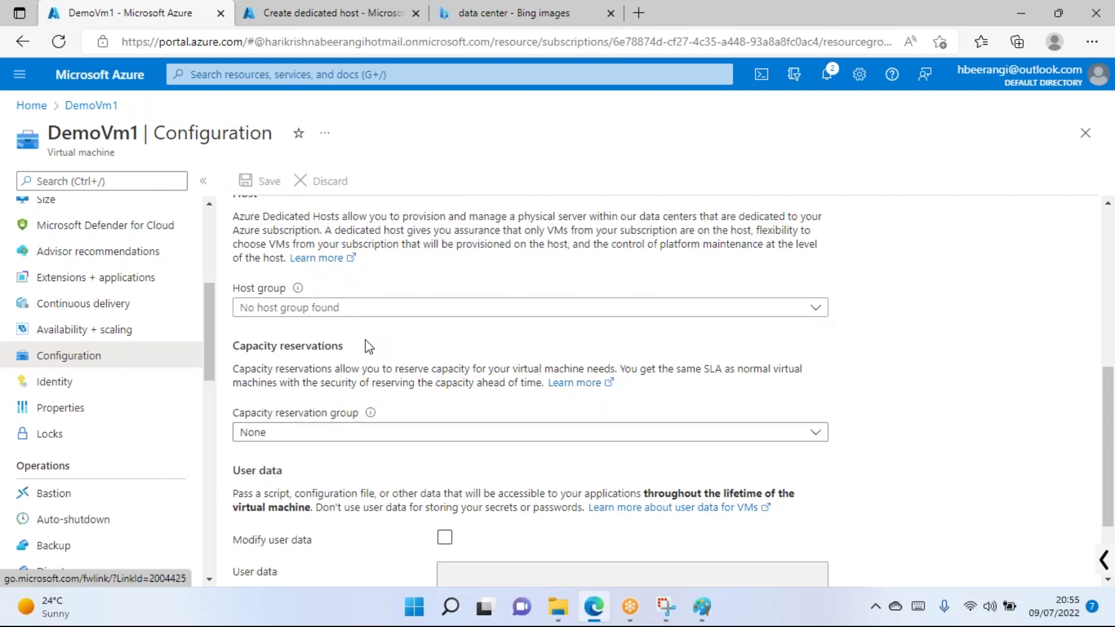
pyautogui.scroll(-2, 366, 358)
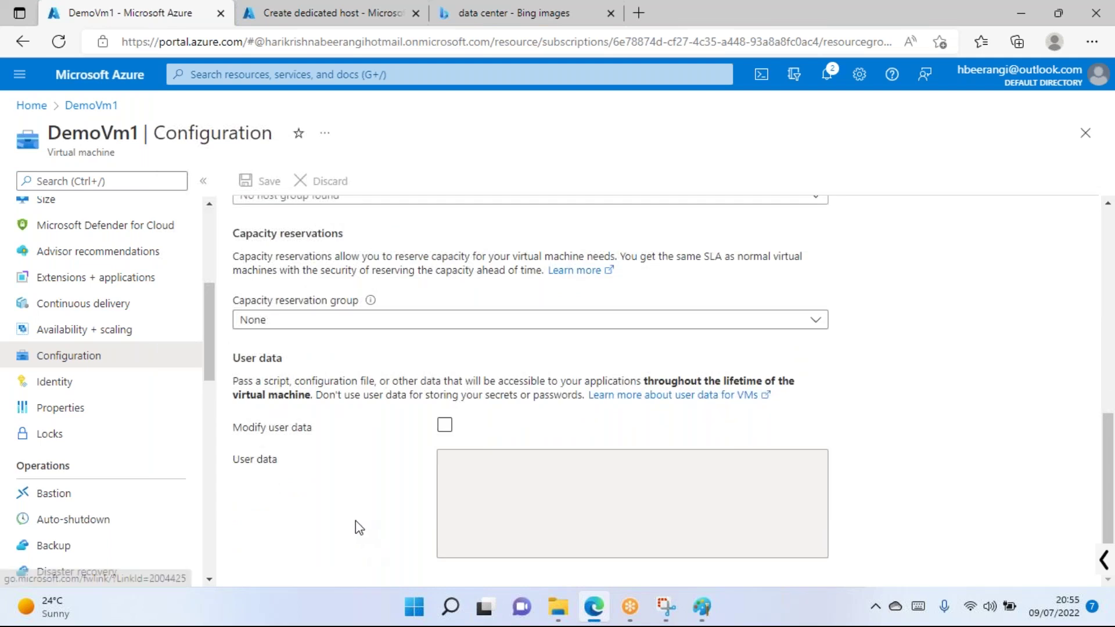
# Highlight the User data heading, enable Modify user data and place the cursor in the User data text box.
pyautogui.moveTo(234, 359); pyautogui.dragTo(283, 359)
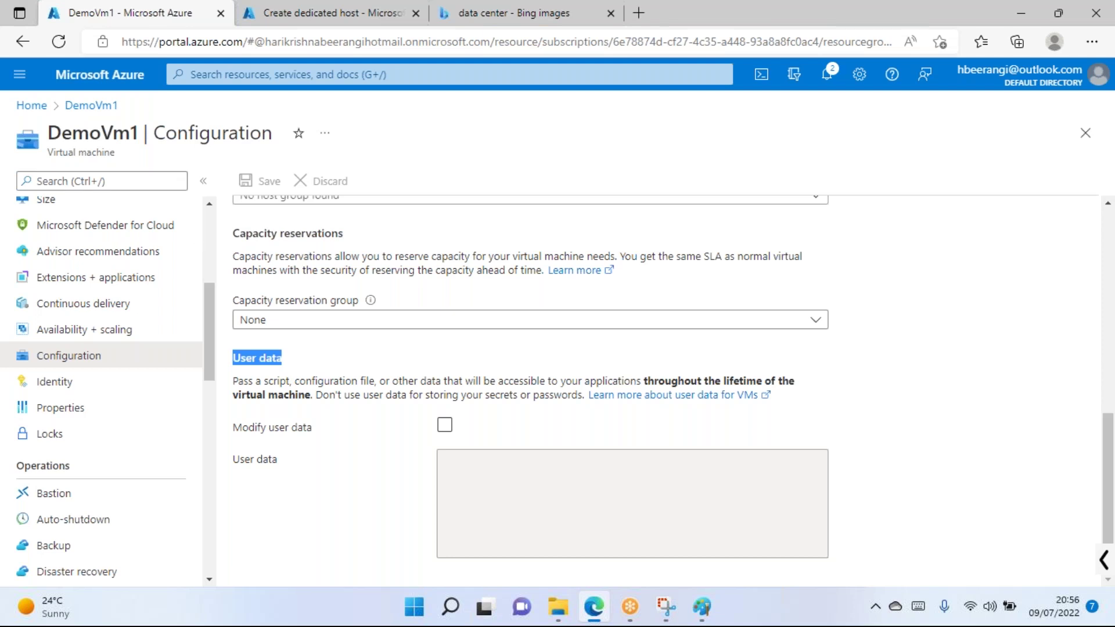
pyautogui.click(522, 490)
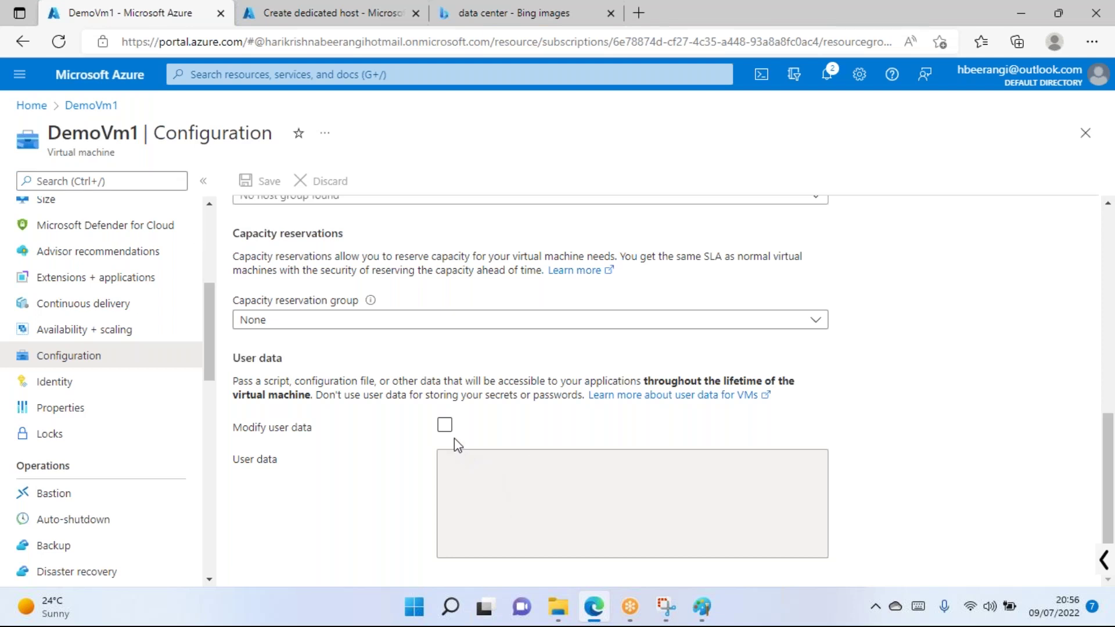
pyautogui.click(445, 425)
pyautogui.click(461, 474)
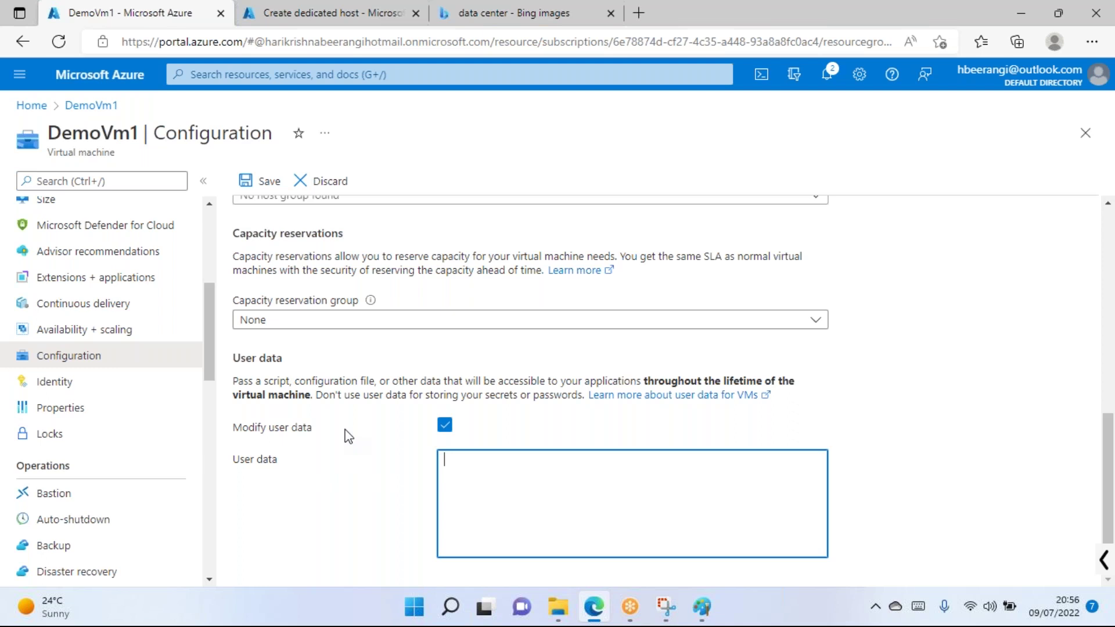
# Highlight key phrases of the User data description about passing scripts for the VM's lifetime, and return the cursor to the User data text box.
pyautogui.moveTo(237, 381); pyautogui.dragTo(393, 382)
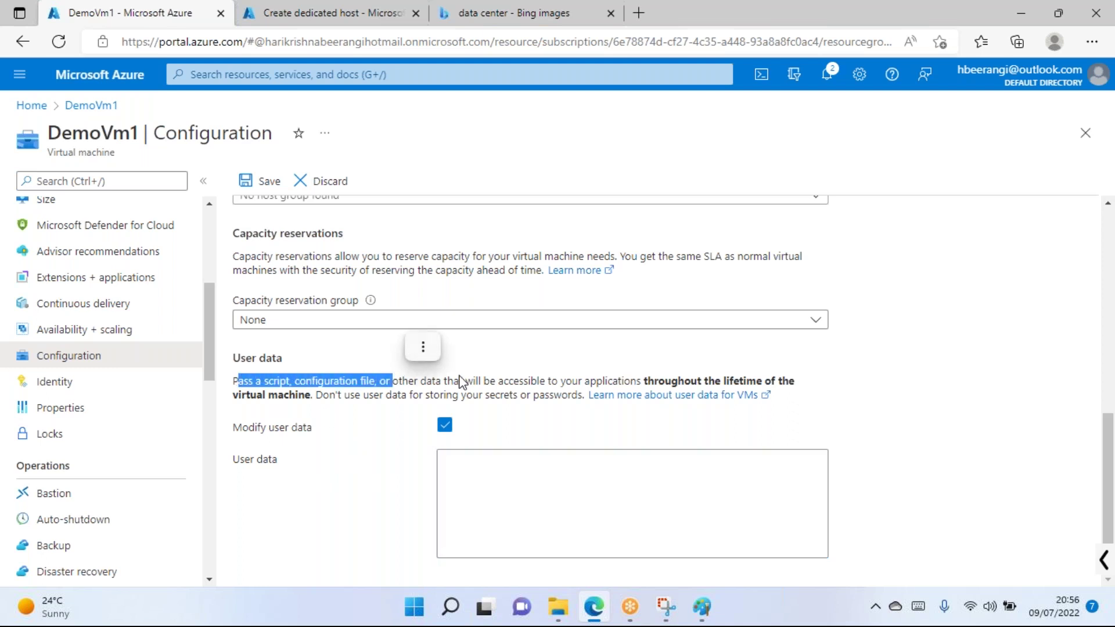
pyautogui.click(333, 384)
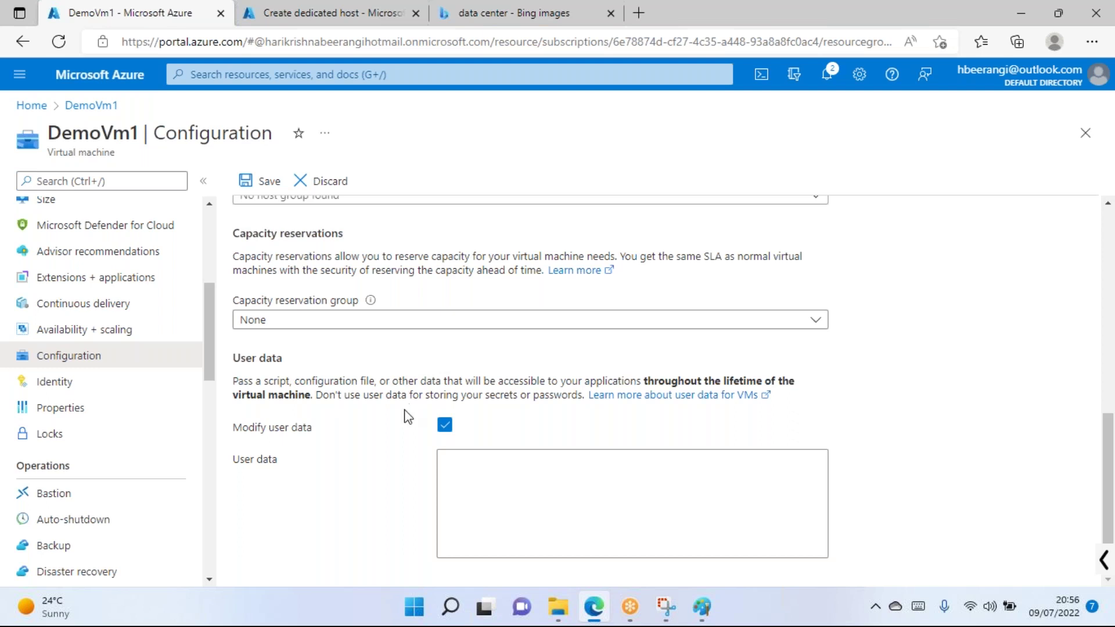
pyautogui.moveTo(399, 380); pyautogui.dragTo(474, 380)
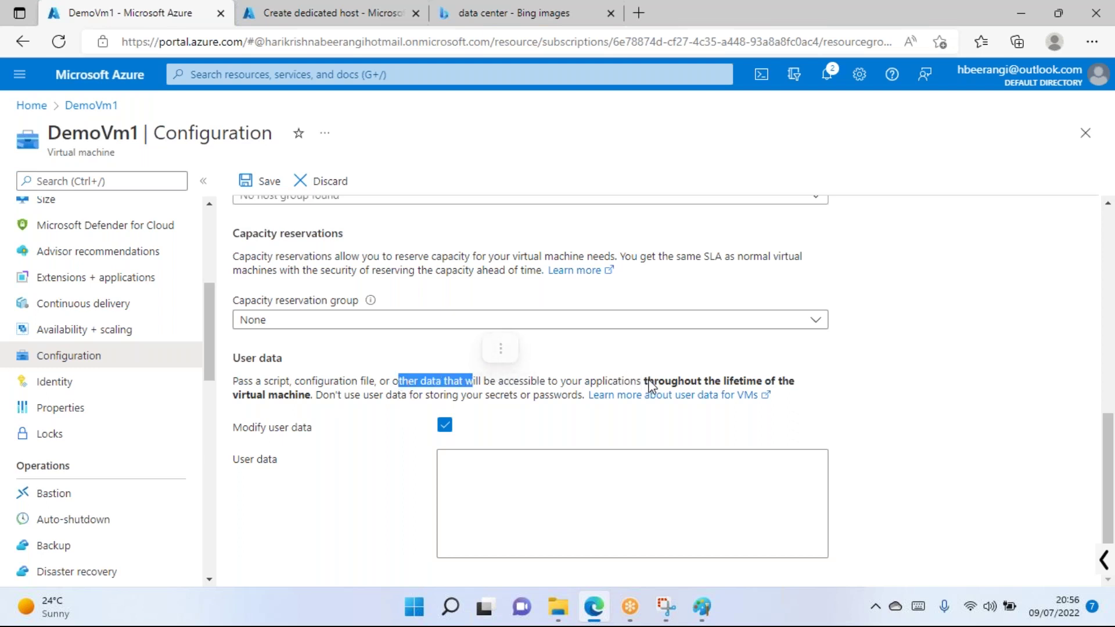
pyautogui.moveTo(647, 381); pyautogui.dragTo(832, 385)
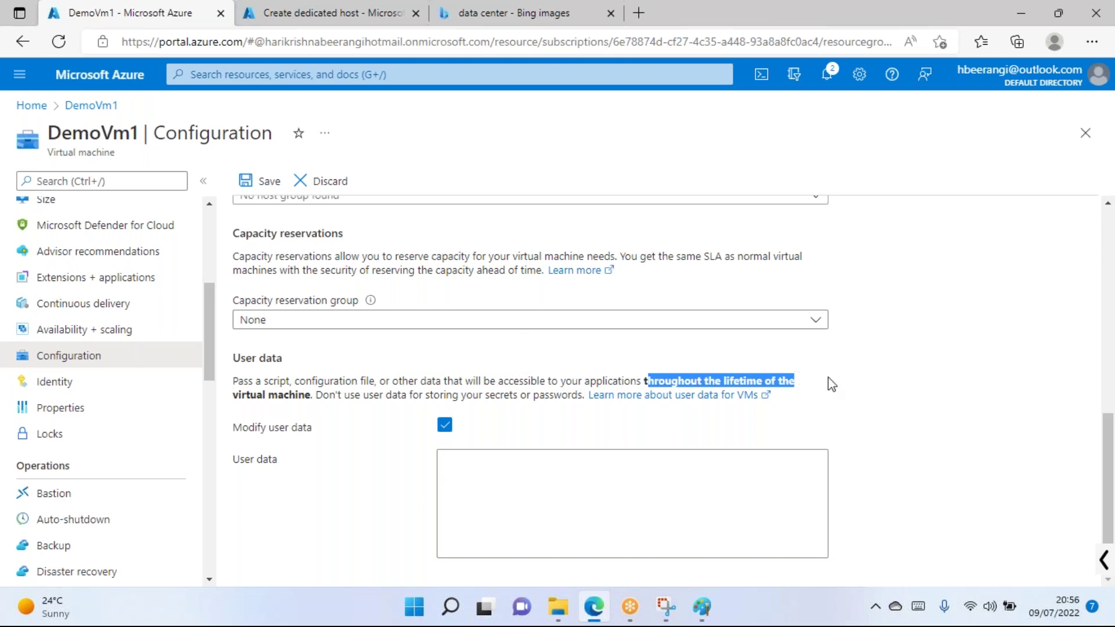
pyautogui.doubleClick(249, 395)
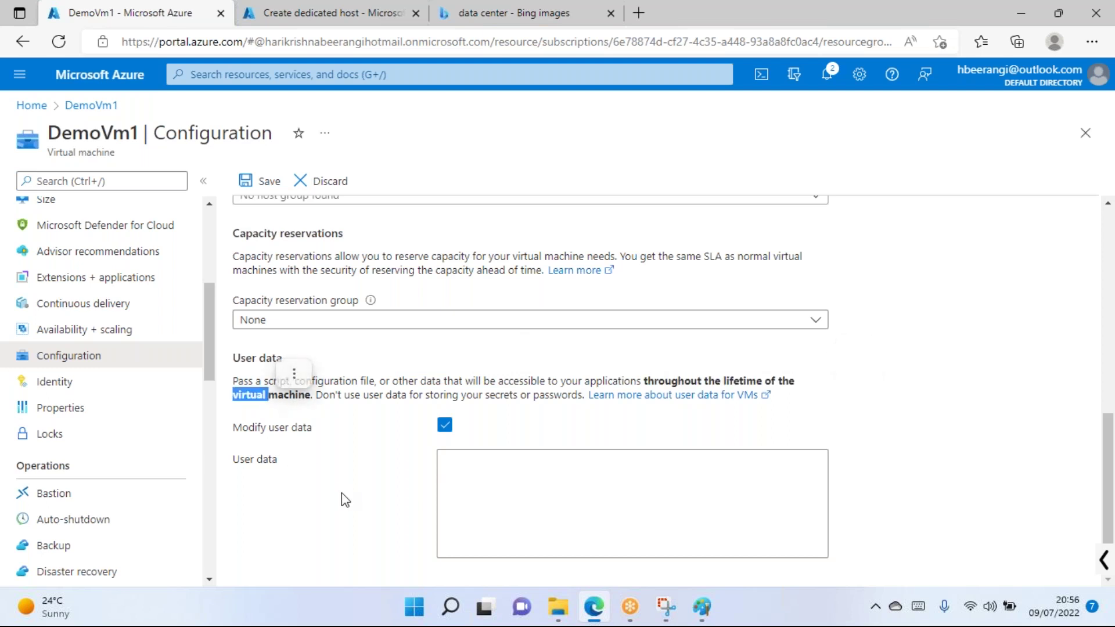
pyautogui.click(462, 464)
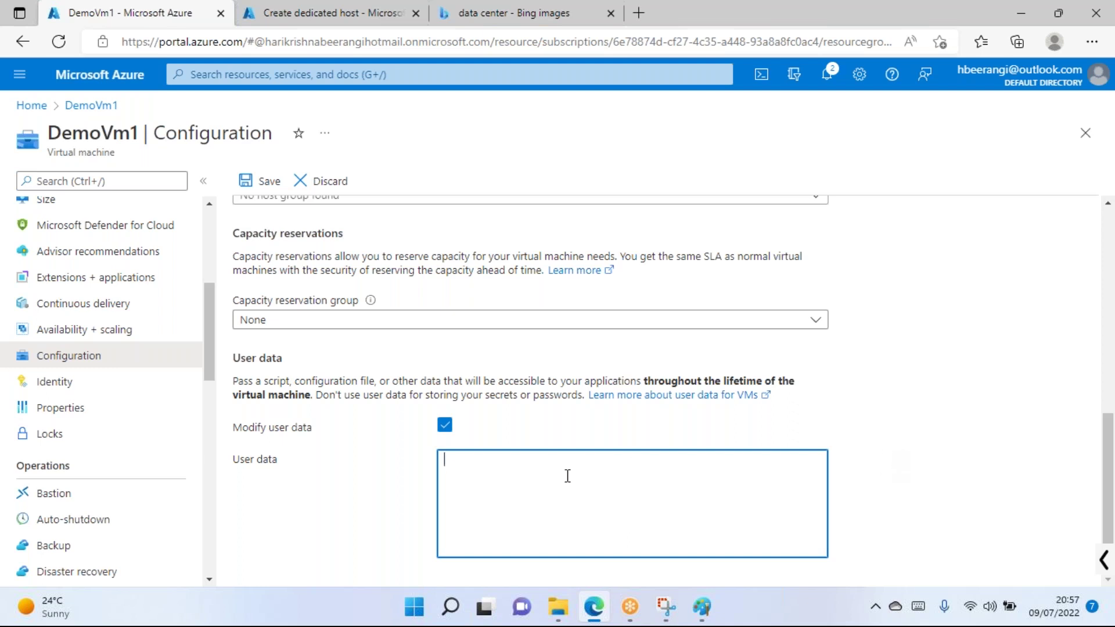
# Turn off Modify user data in DemoVm1's User data section.
pyautogui.click(444, 434)
pyautogui.click(444, 427)
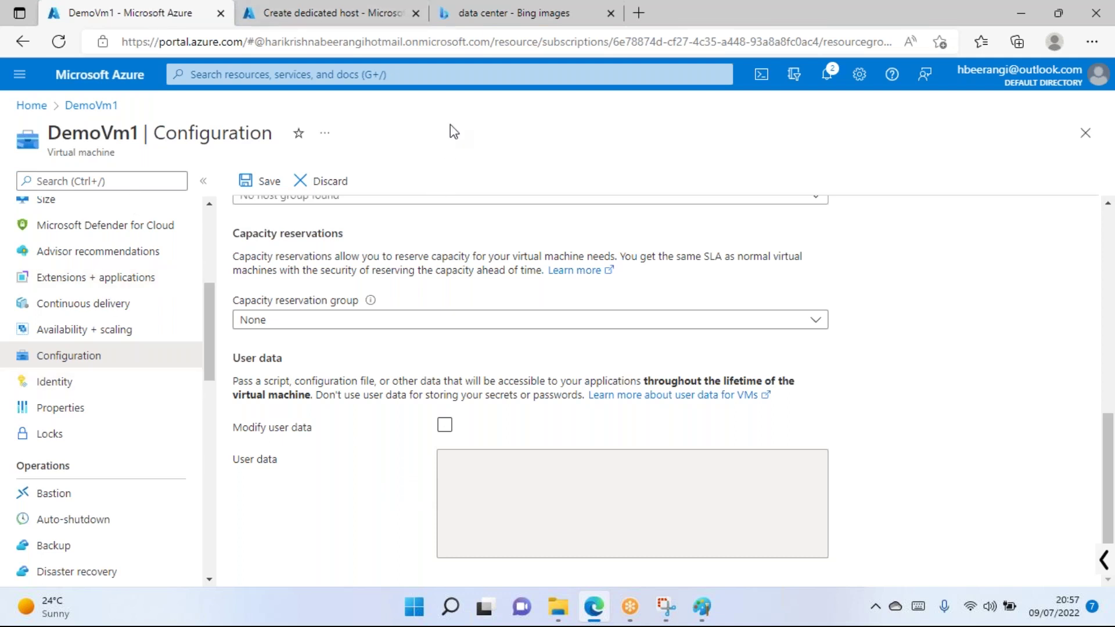
# Search the portal for "capacit", view the creation form of Capacity Reservation Groups, discarding the unsaved VM edits, and return to Home.
pyautogui.click(457, 77)
pyautogui.write('c')
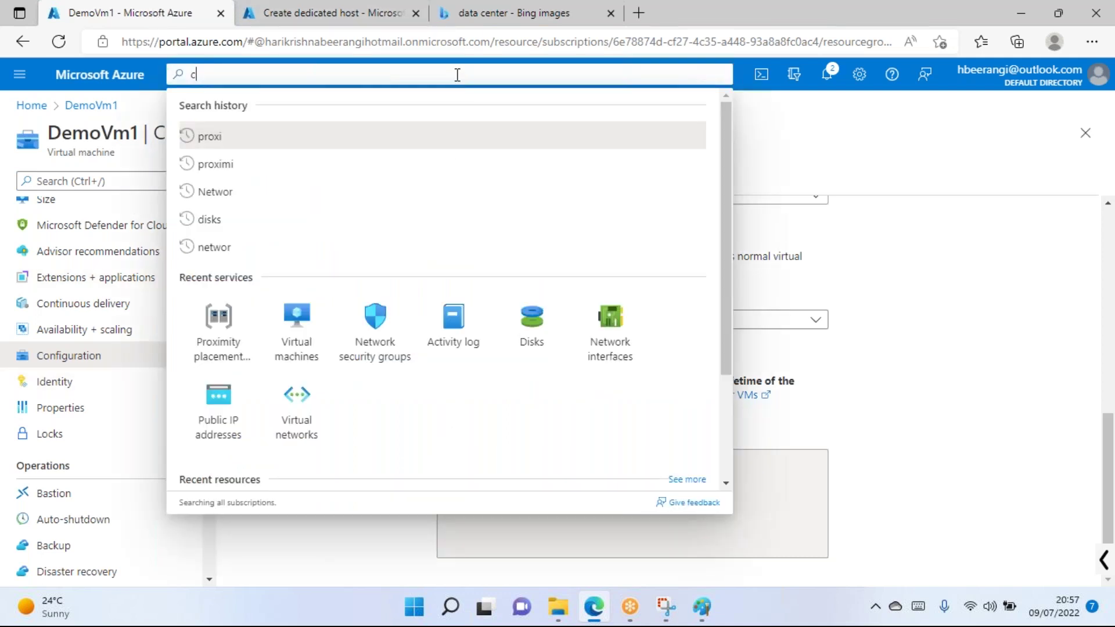
pyautogui.write('apacit')
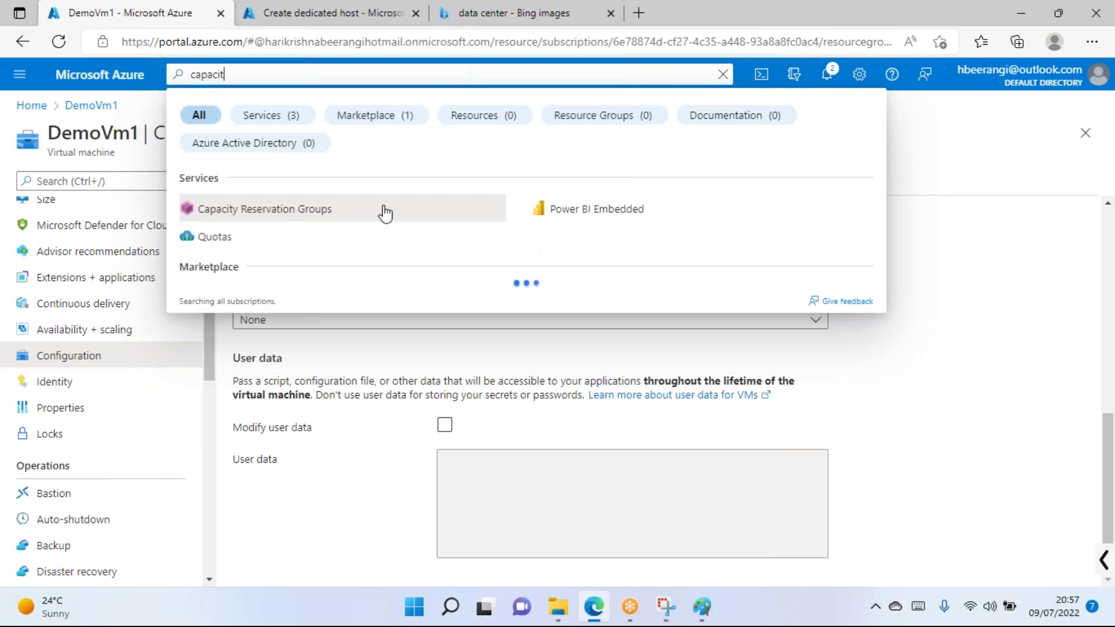
pyautogui.click(290, 213)
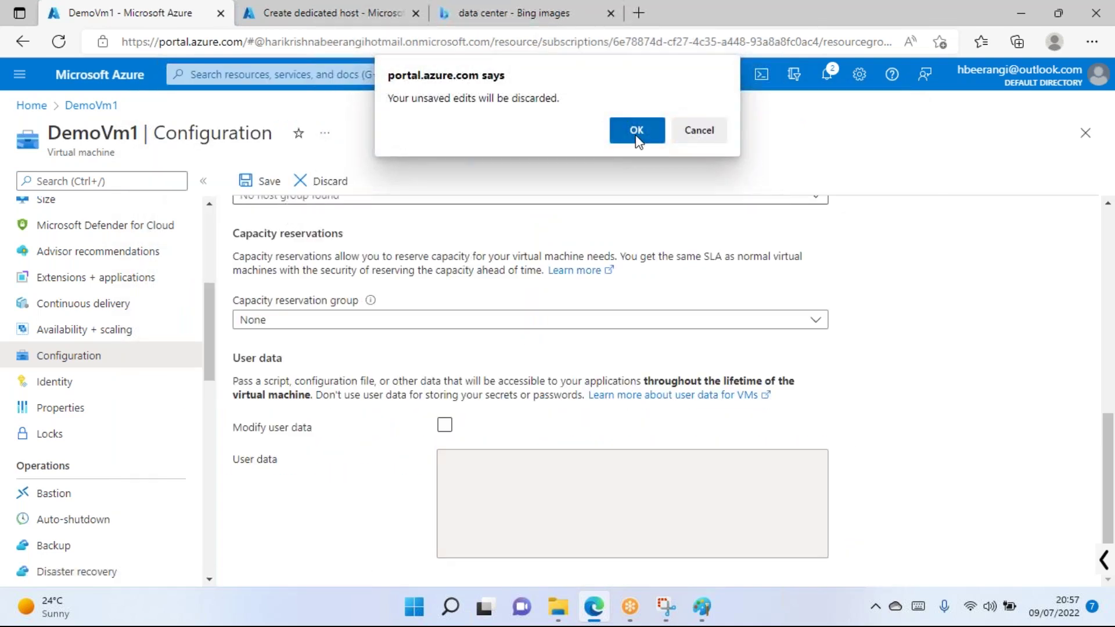
pyautogui.click(636, 131)
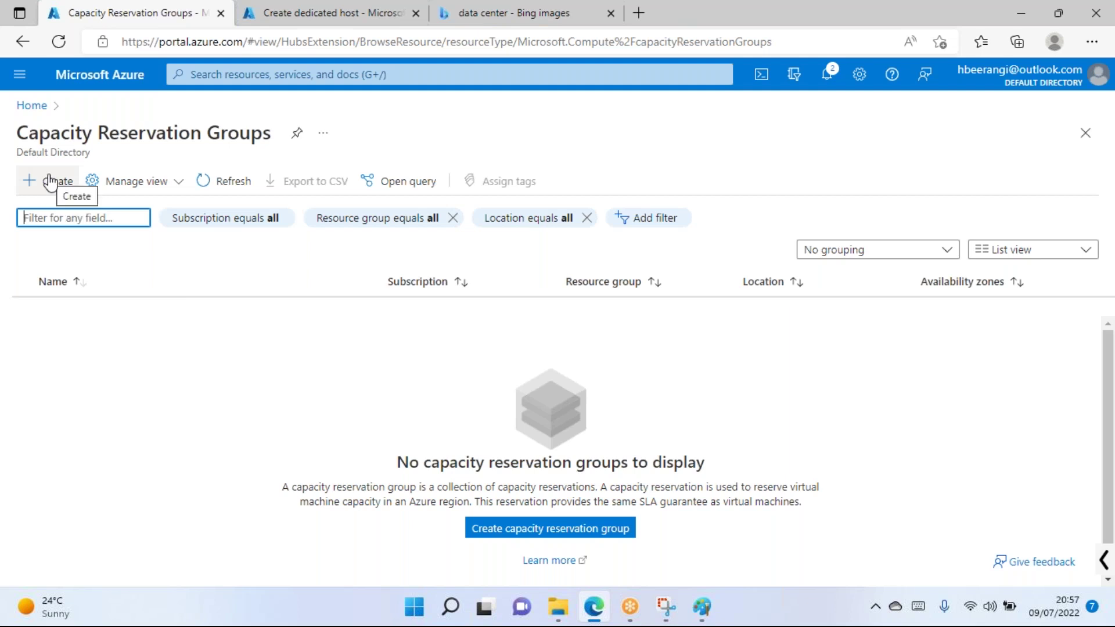
pyautogui.click(63, 189)
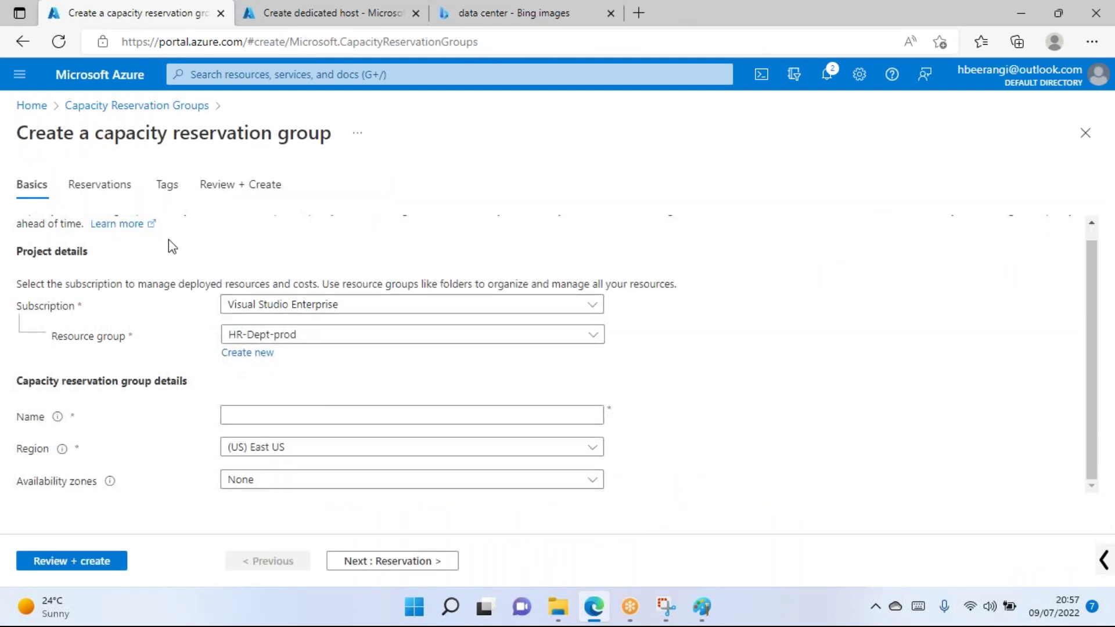
pyautogui.click(32, 107)
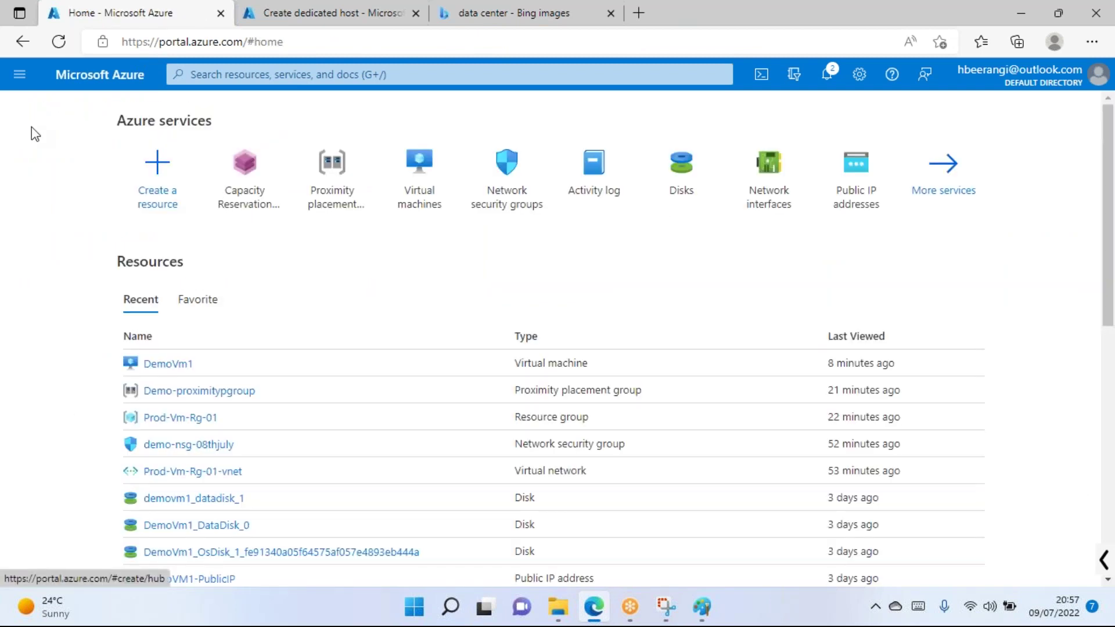
# Switch to the Create dedicated host form for demohost and leave it for Home, discarding its unsaved edits.
pyautogui.click(281, 13)
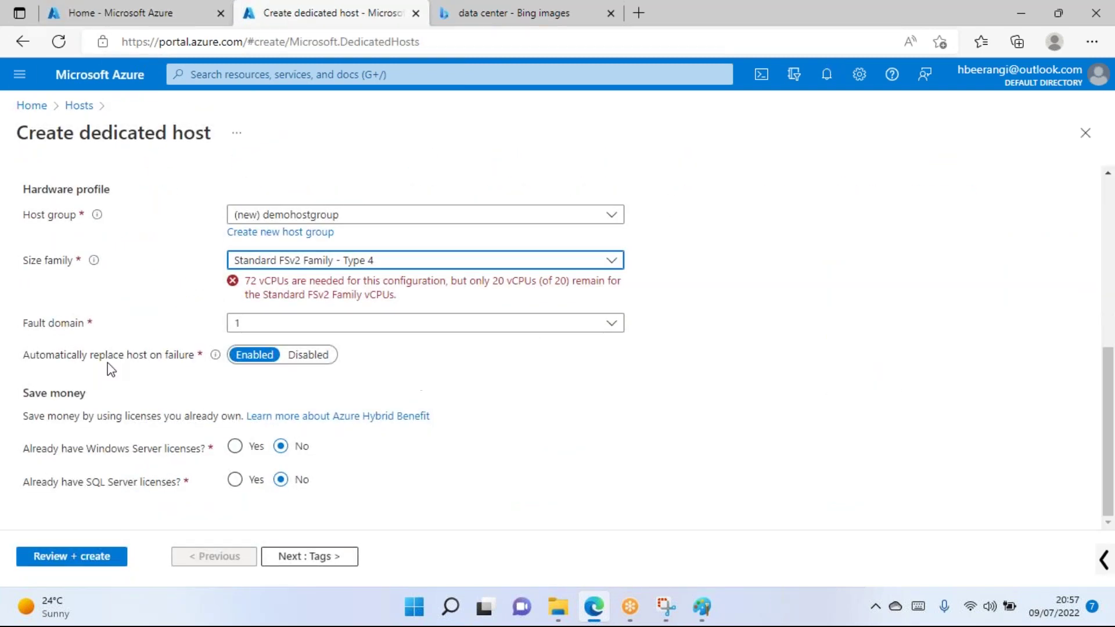
pyautogui.scroll(4, 111, 370)
pyautogui.scroll(3, 116, 349)
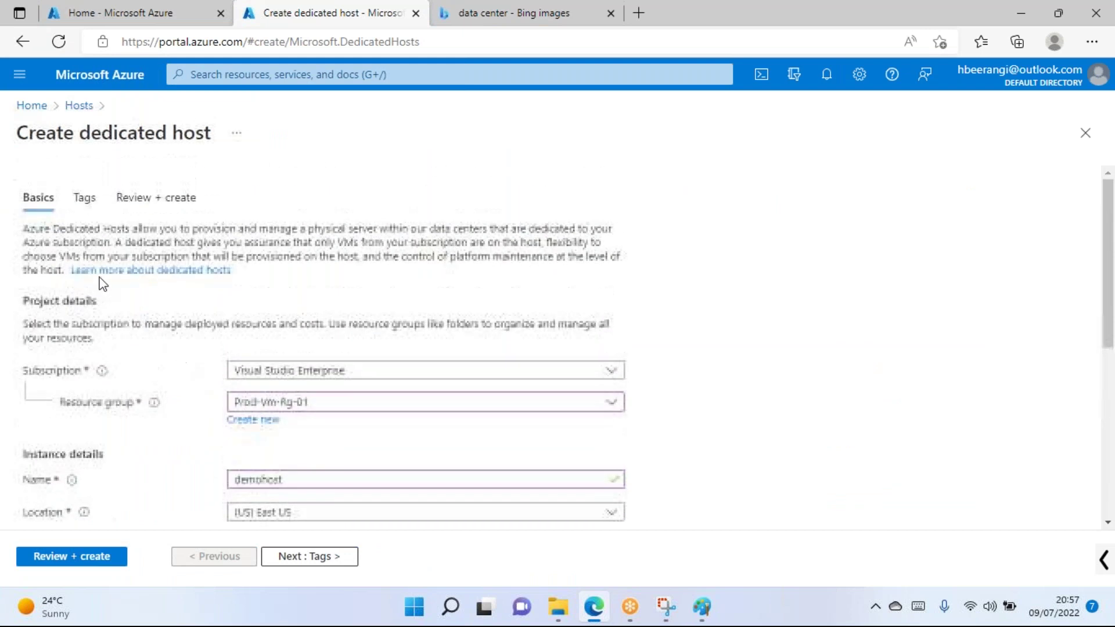
pyautogui.click(36, 114)
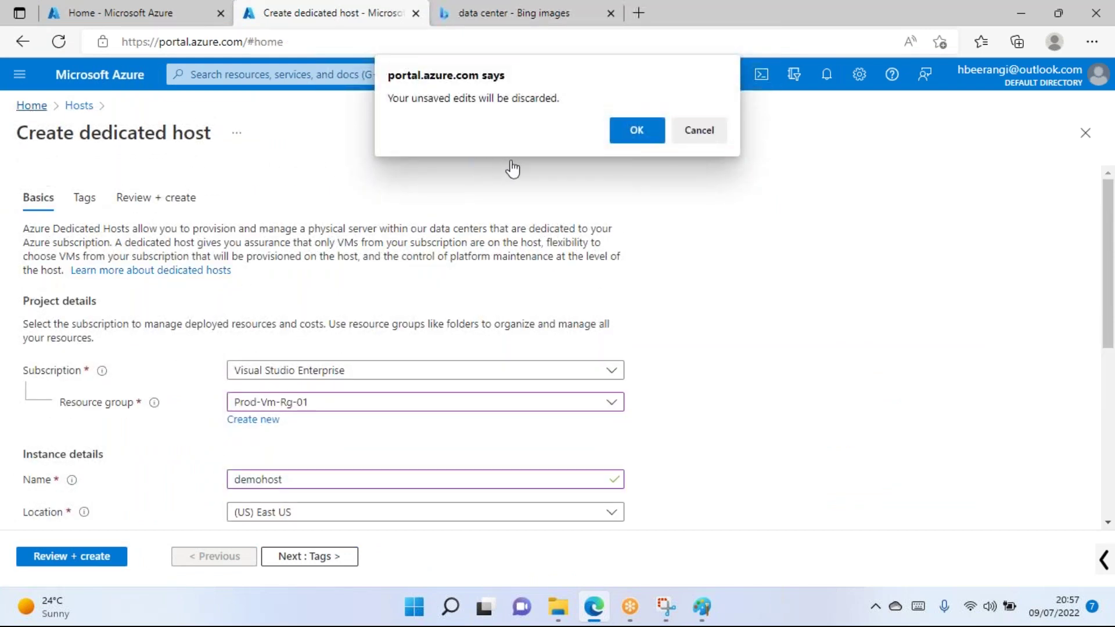
pyautogui.click(632, 140)
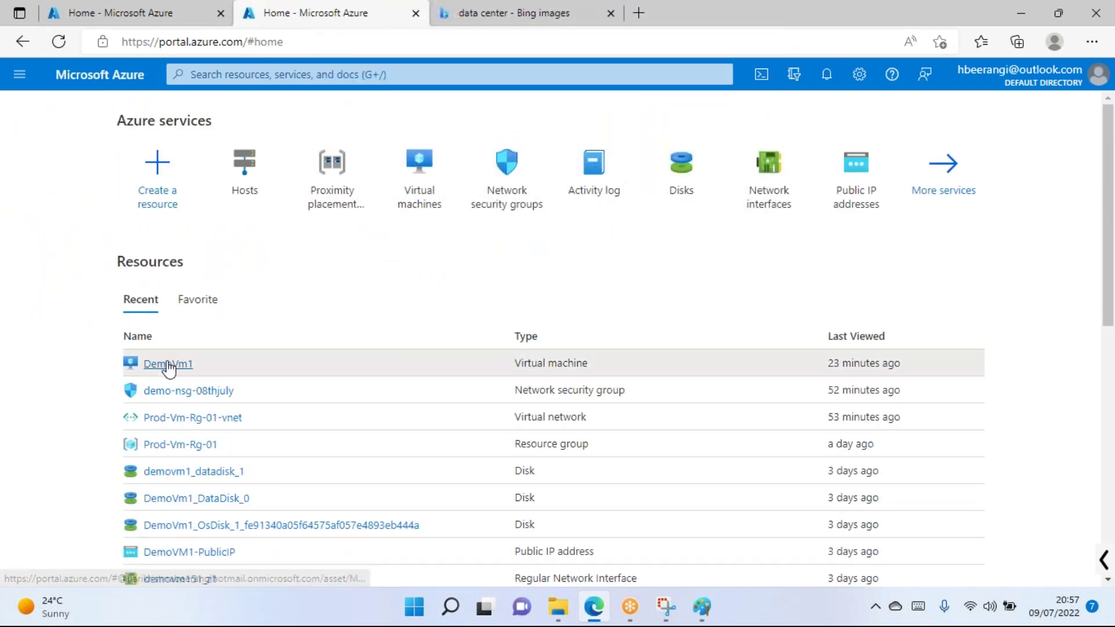
# Open DemoVm1's Configuration page from the recent resources and review its sections from Licensing down to User data.
pyautogui.click(152, 364)
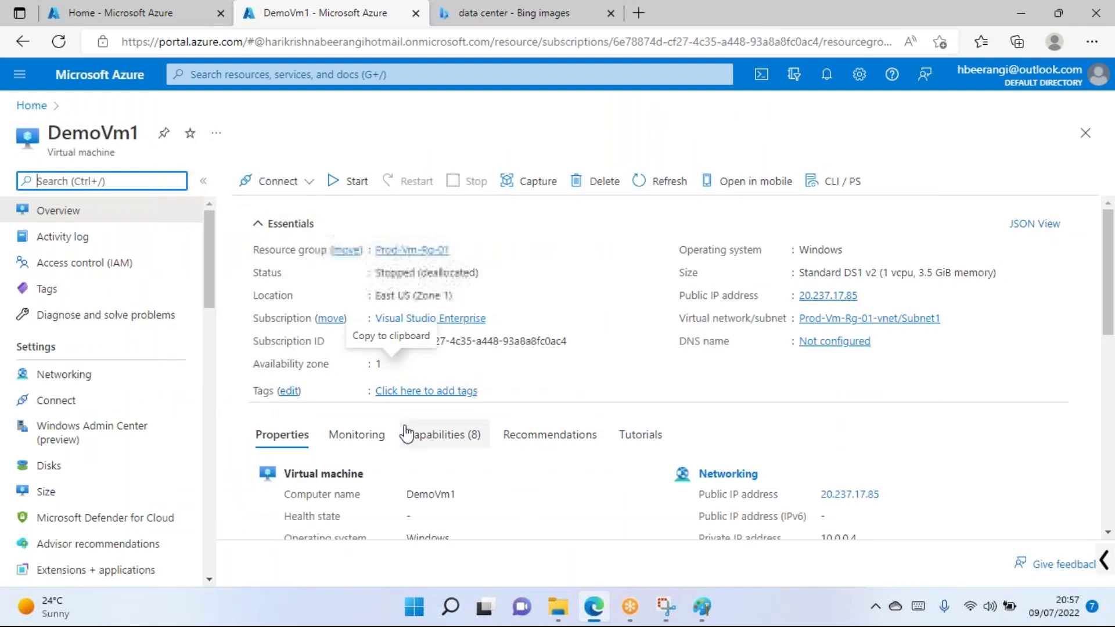
pyautogui.scroll(-5, 99, 424)
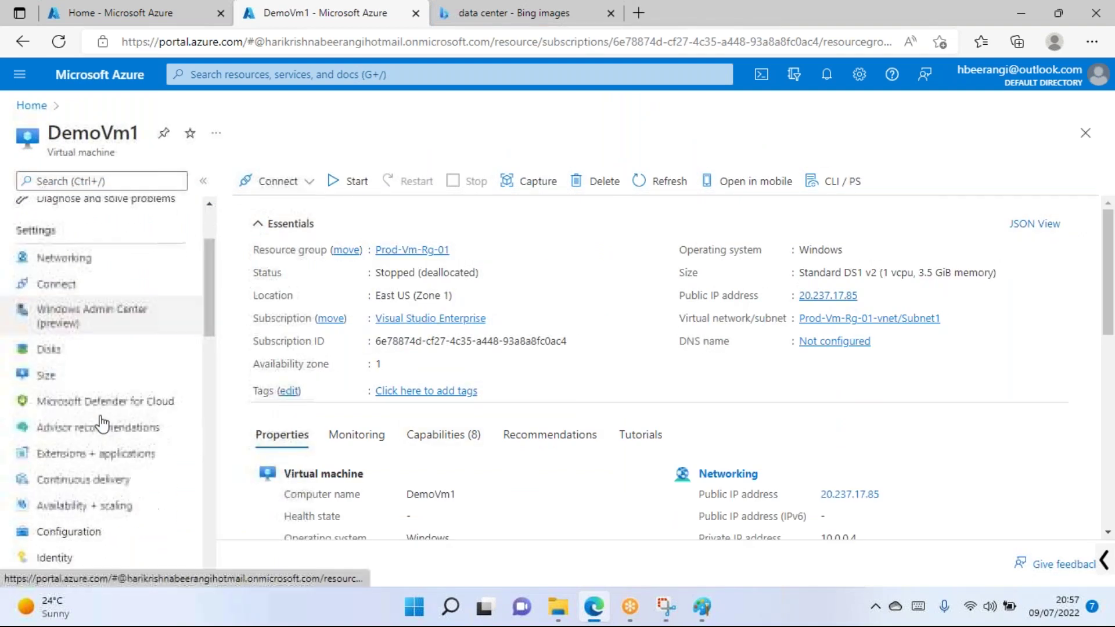
pyautogui.click(79, 364)
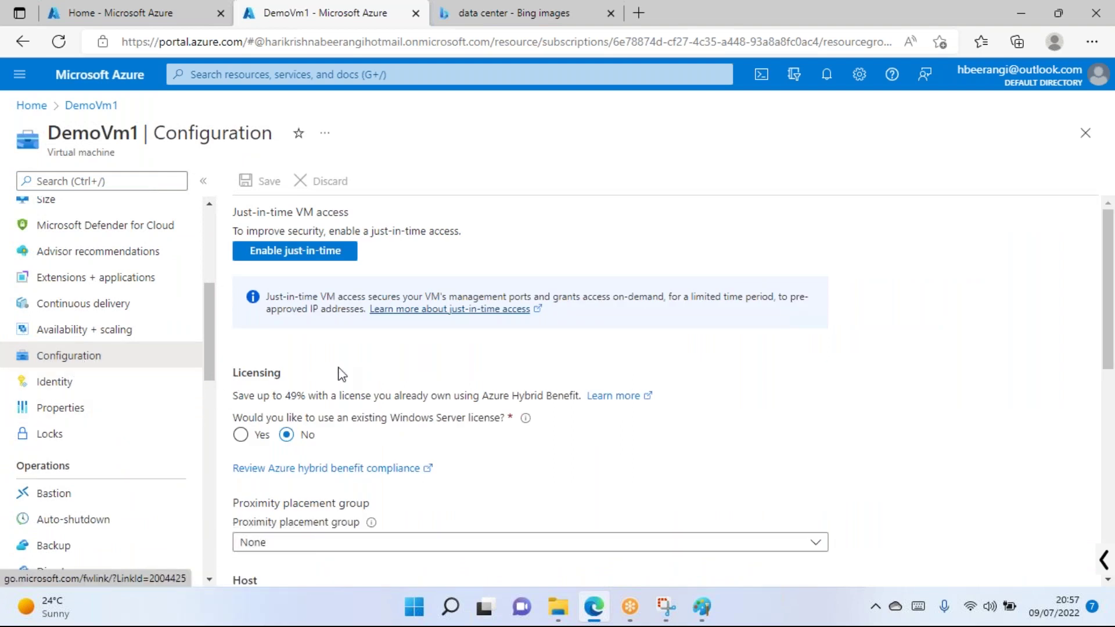
pyautogui.scroll(-2, 342, 374)
pyautogui.scroll(-4, 460, 385)
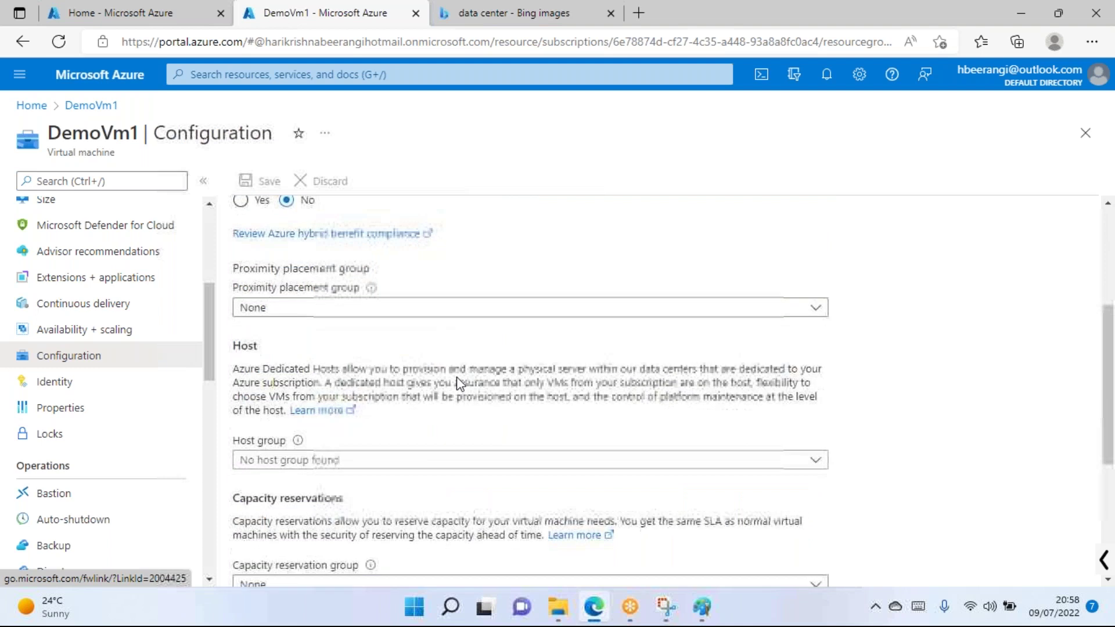
pyautogui.scroll(-1, 284, 345)
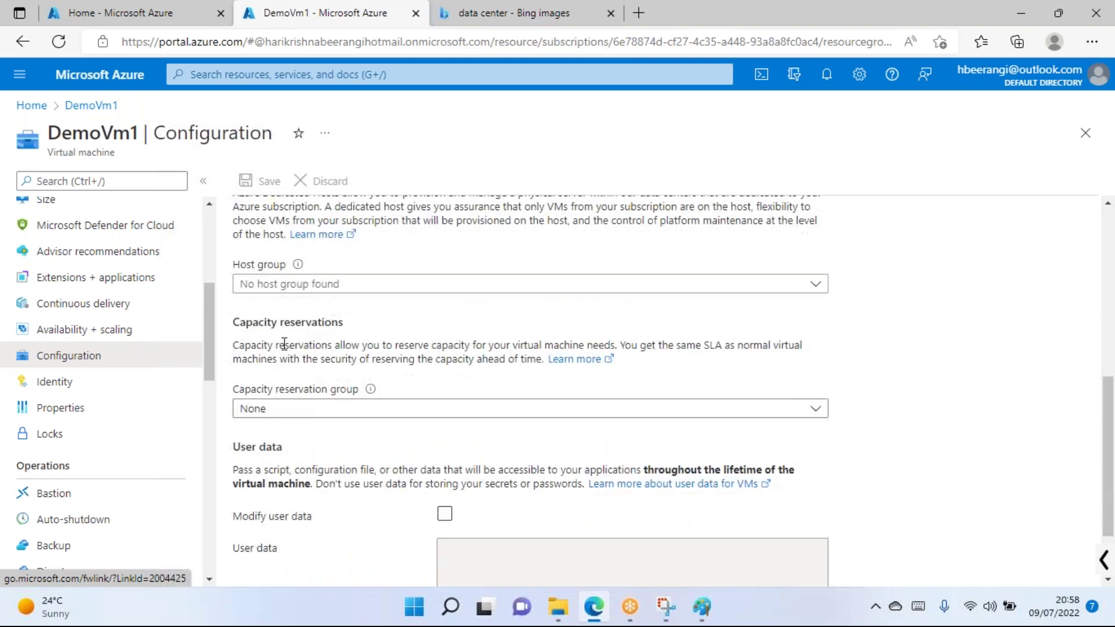
pyautogui.scroll(-2, 372, 415)
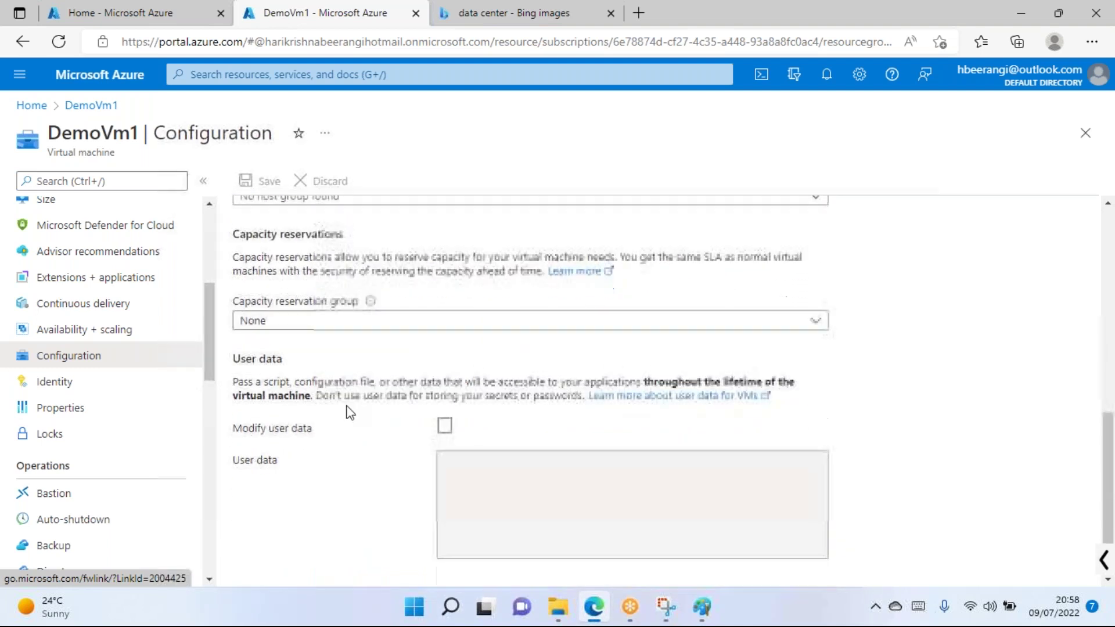